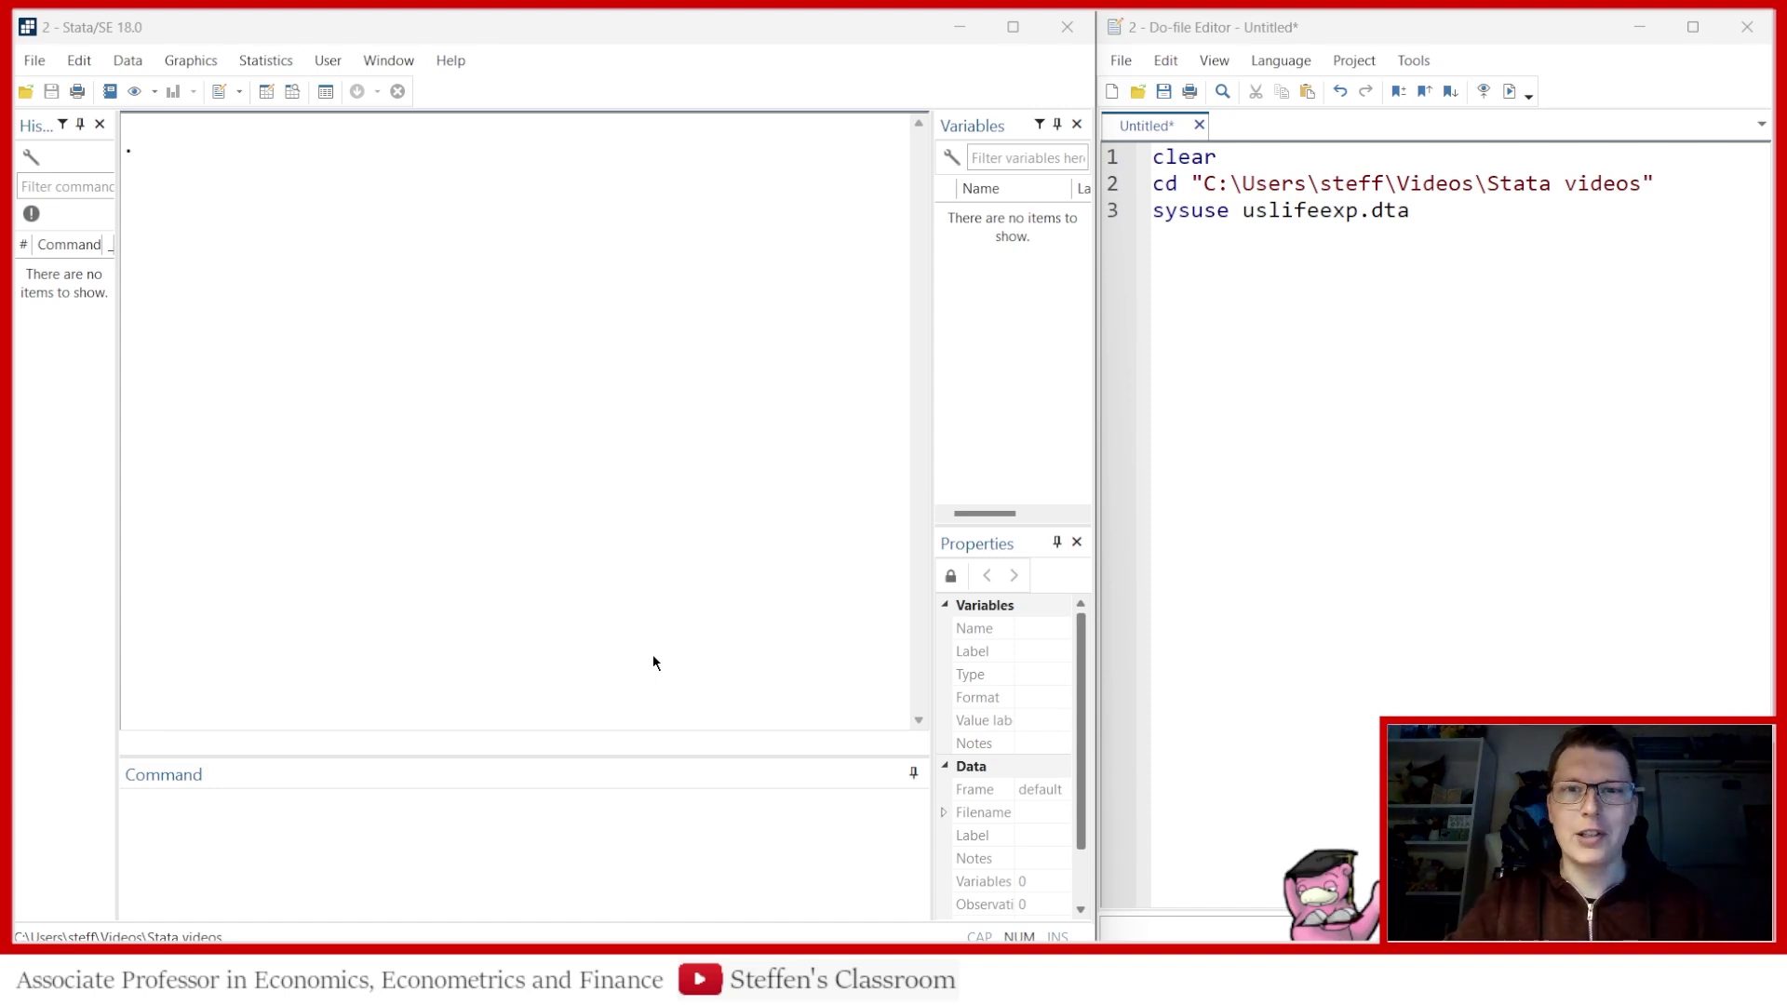
Run the three setup lines of the do-file to load the US life expectancy data
{"action": "left_click", "coordinate": [1156, 212]}
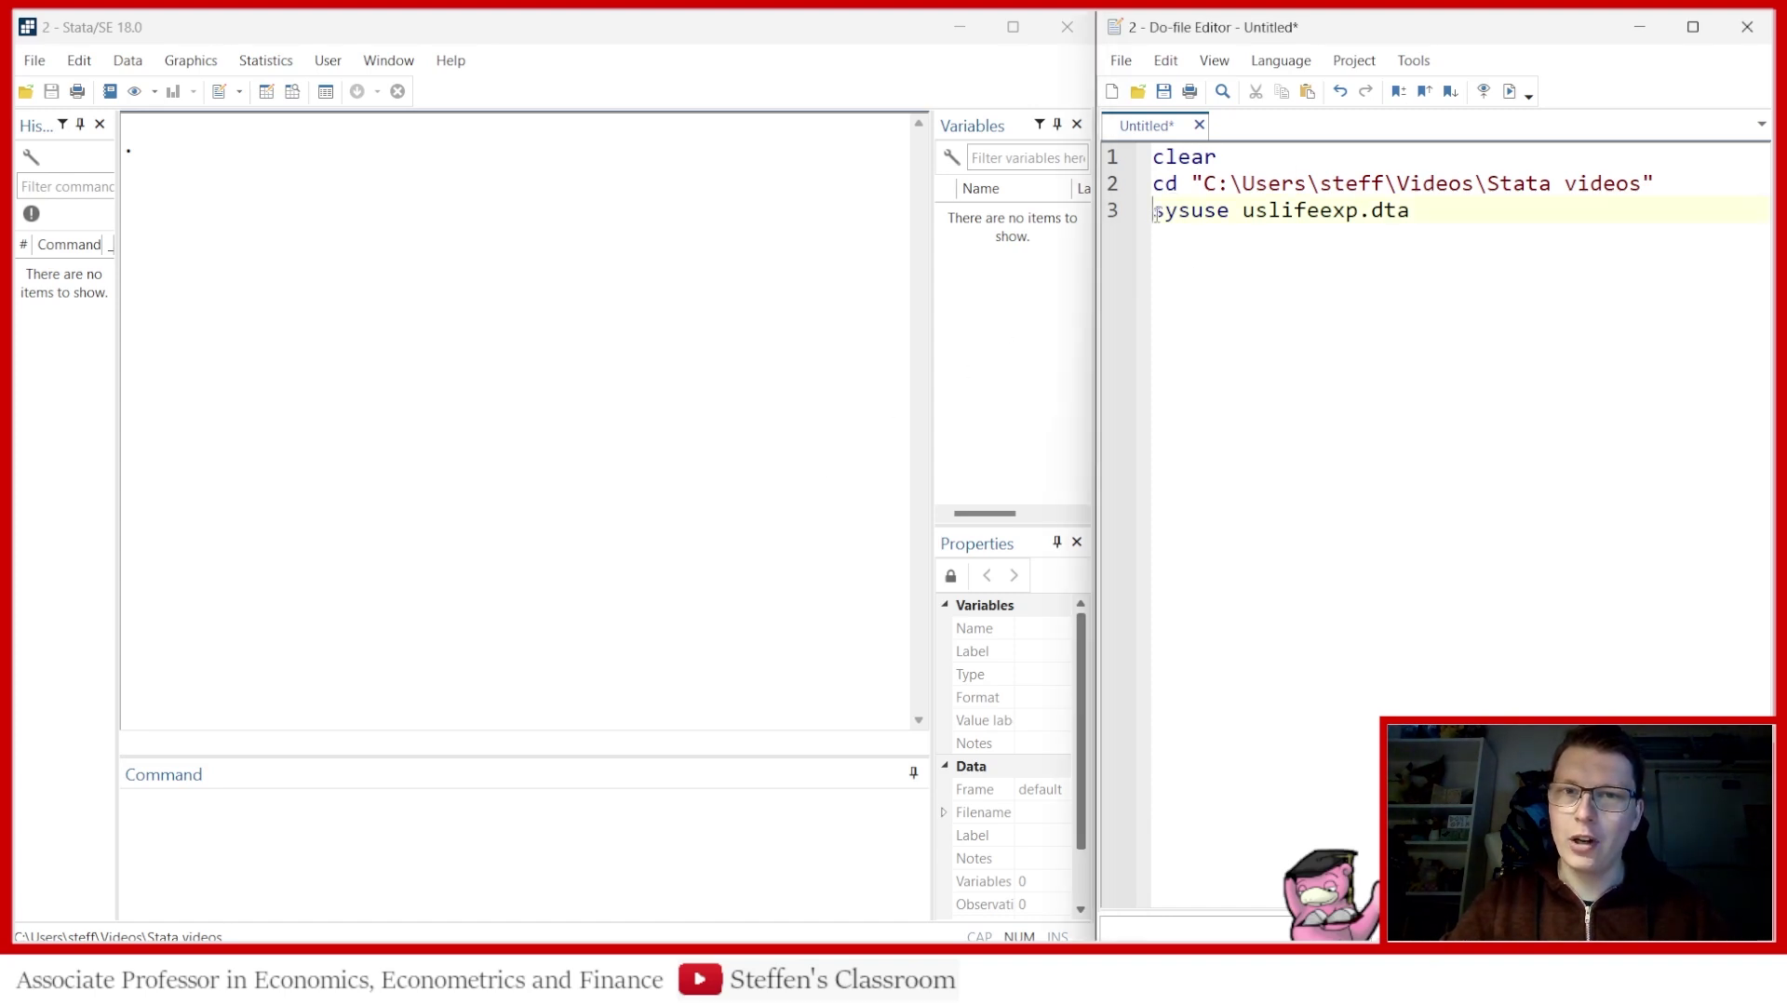
{"action": "left_click_drag", "start_coordinate": [1156, 212], "coordinate": [1143, 161]}
{"action": "left_click", "coordinate": [1442, 214]}
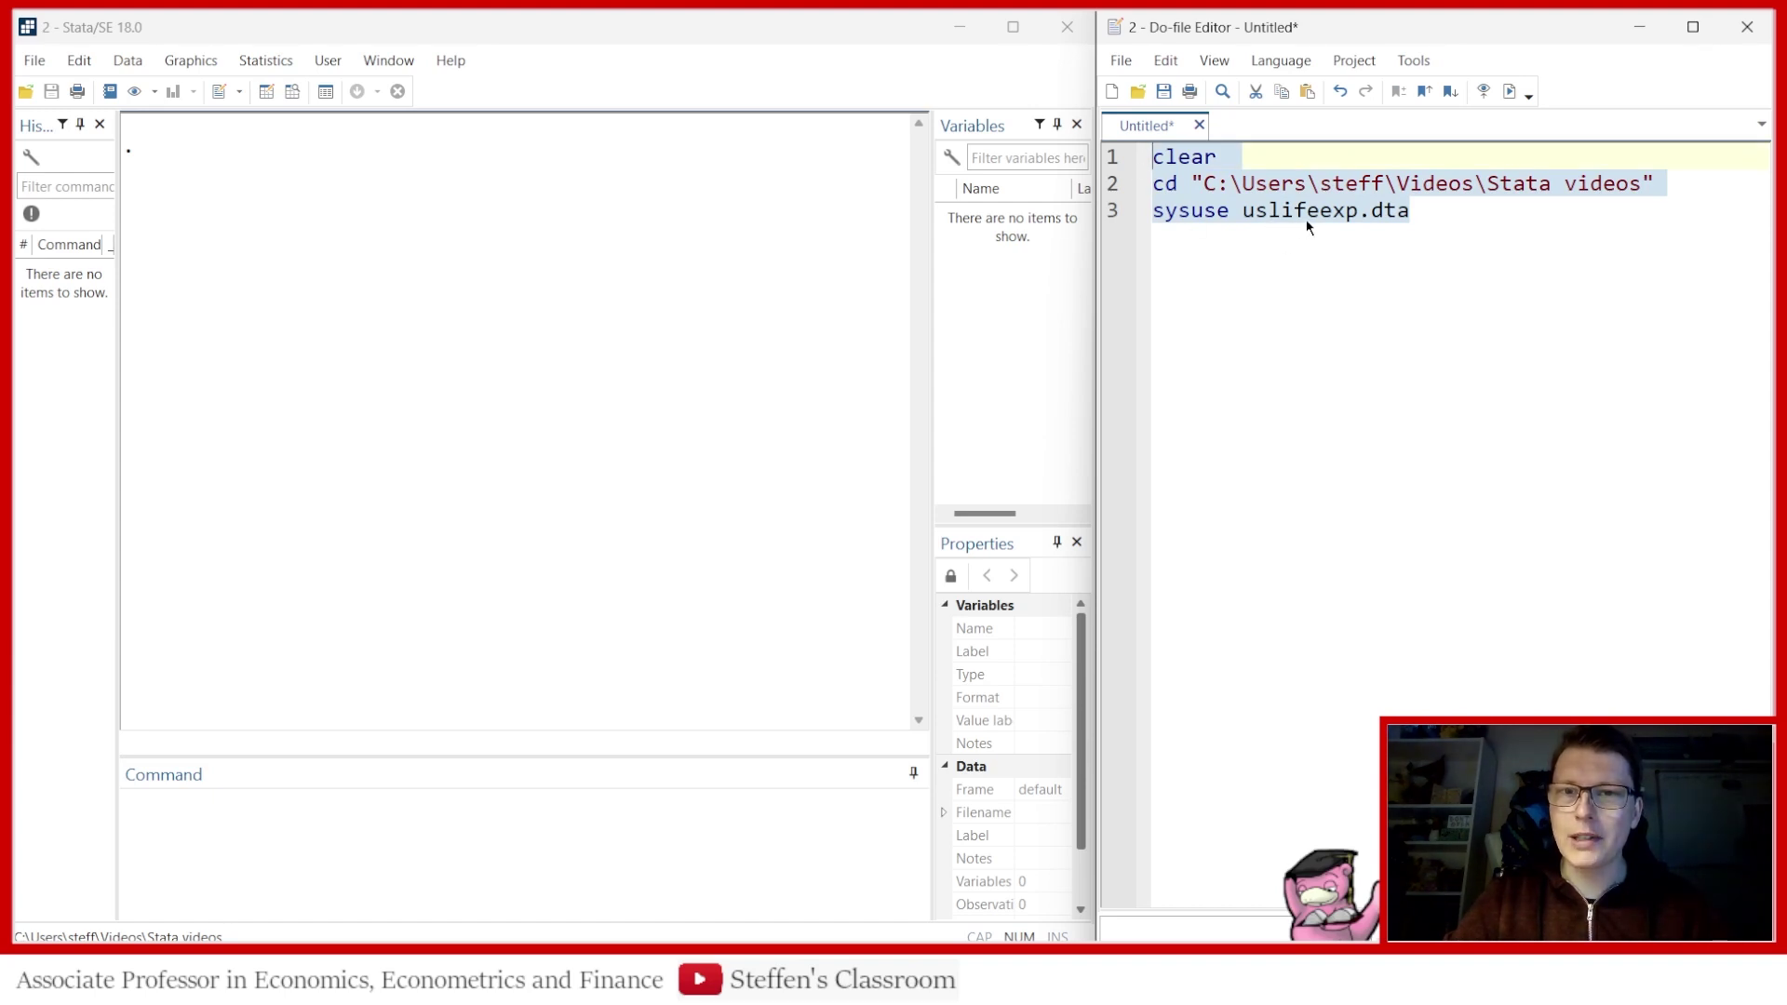
{"action": "left_click", "coordinate": [1508, 91]}
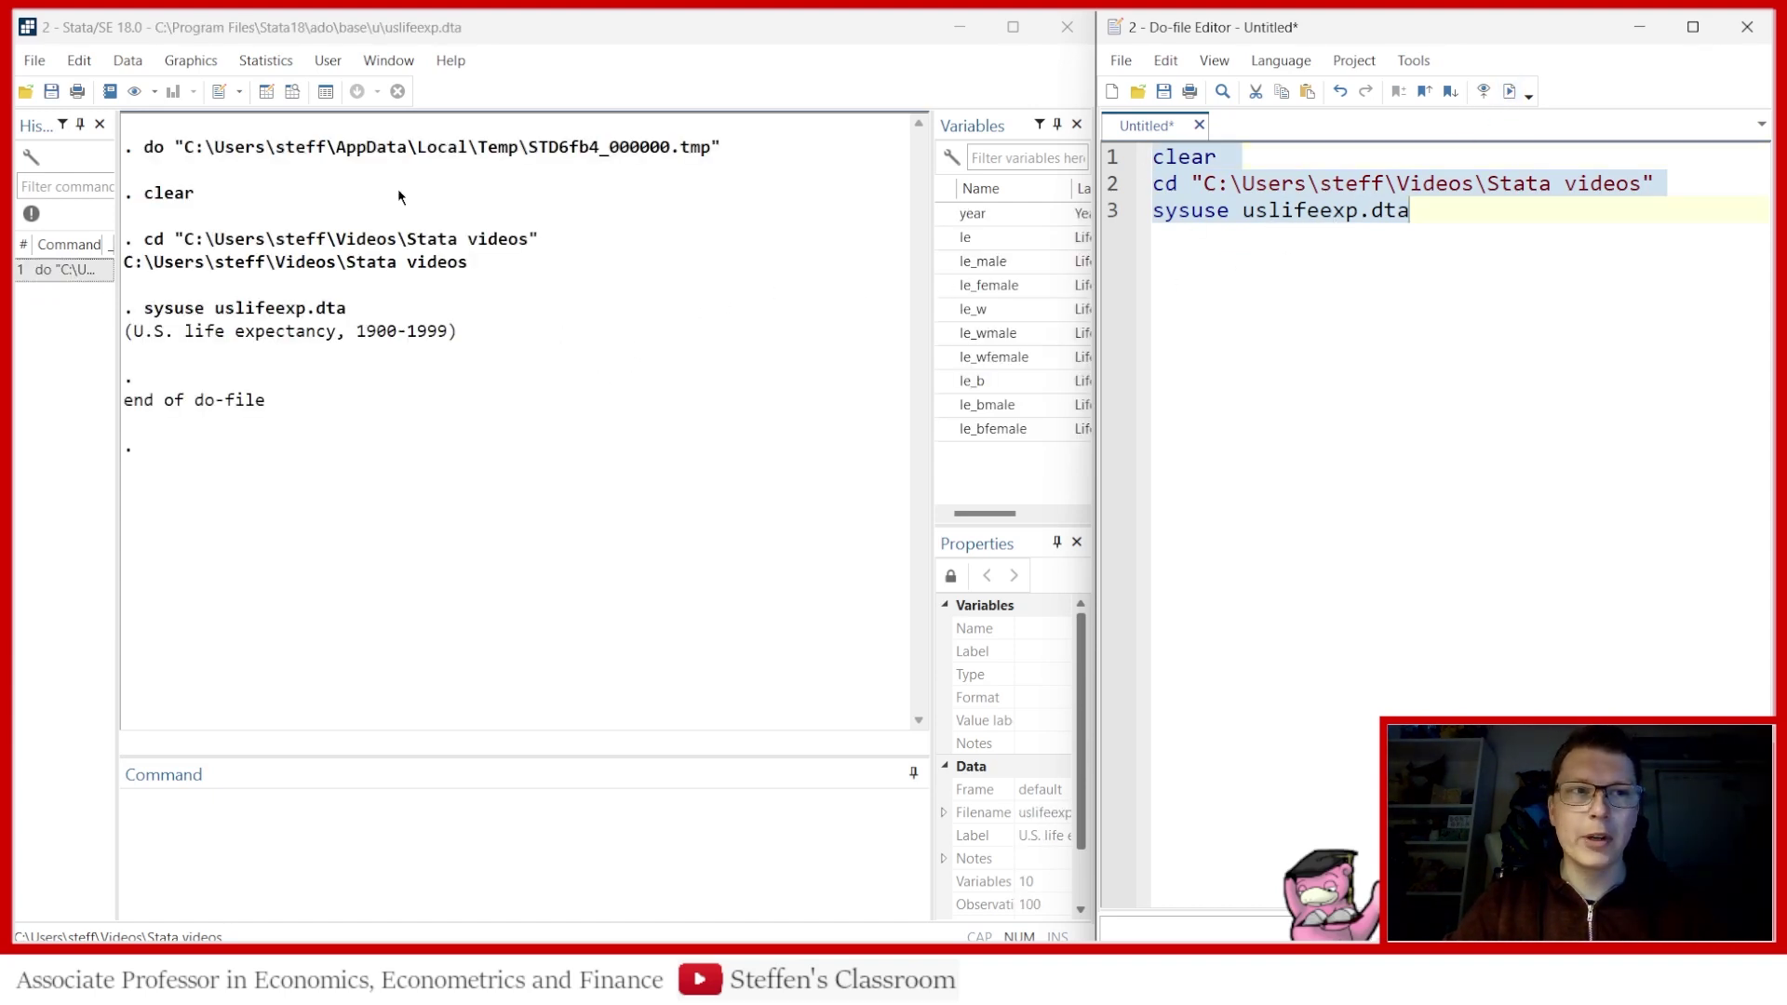
Browse the data, checking year, le, le_male, le_female and the le_w columns, then close the browser
{"action": "left_click", "coordinate": [292, 92]}
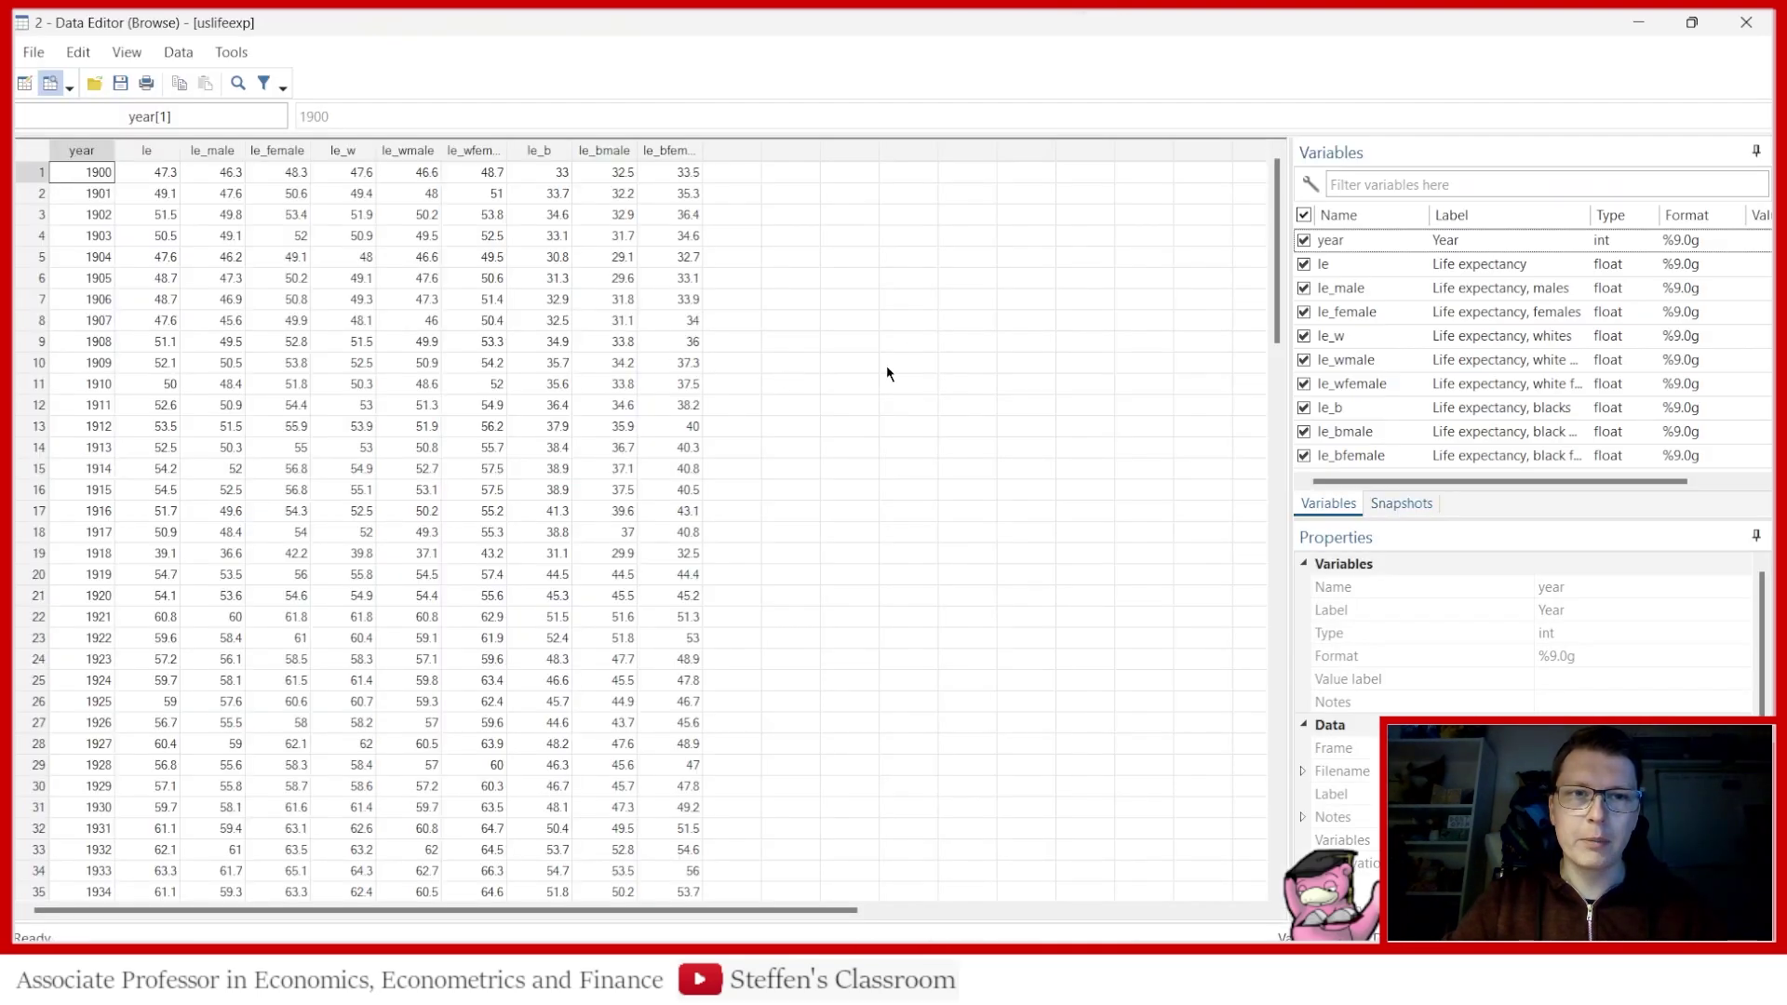
{"action": "left_click", "coordinate": [83, 153]}
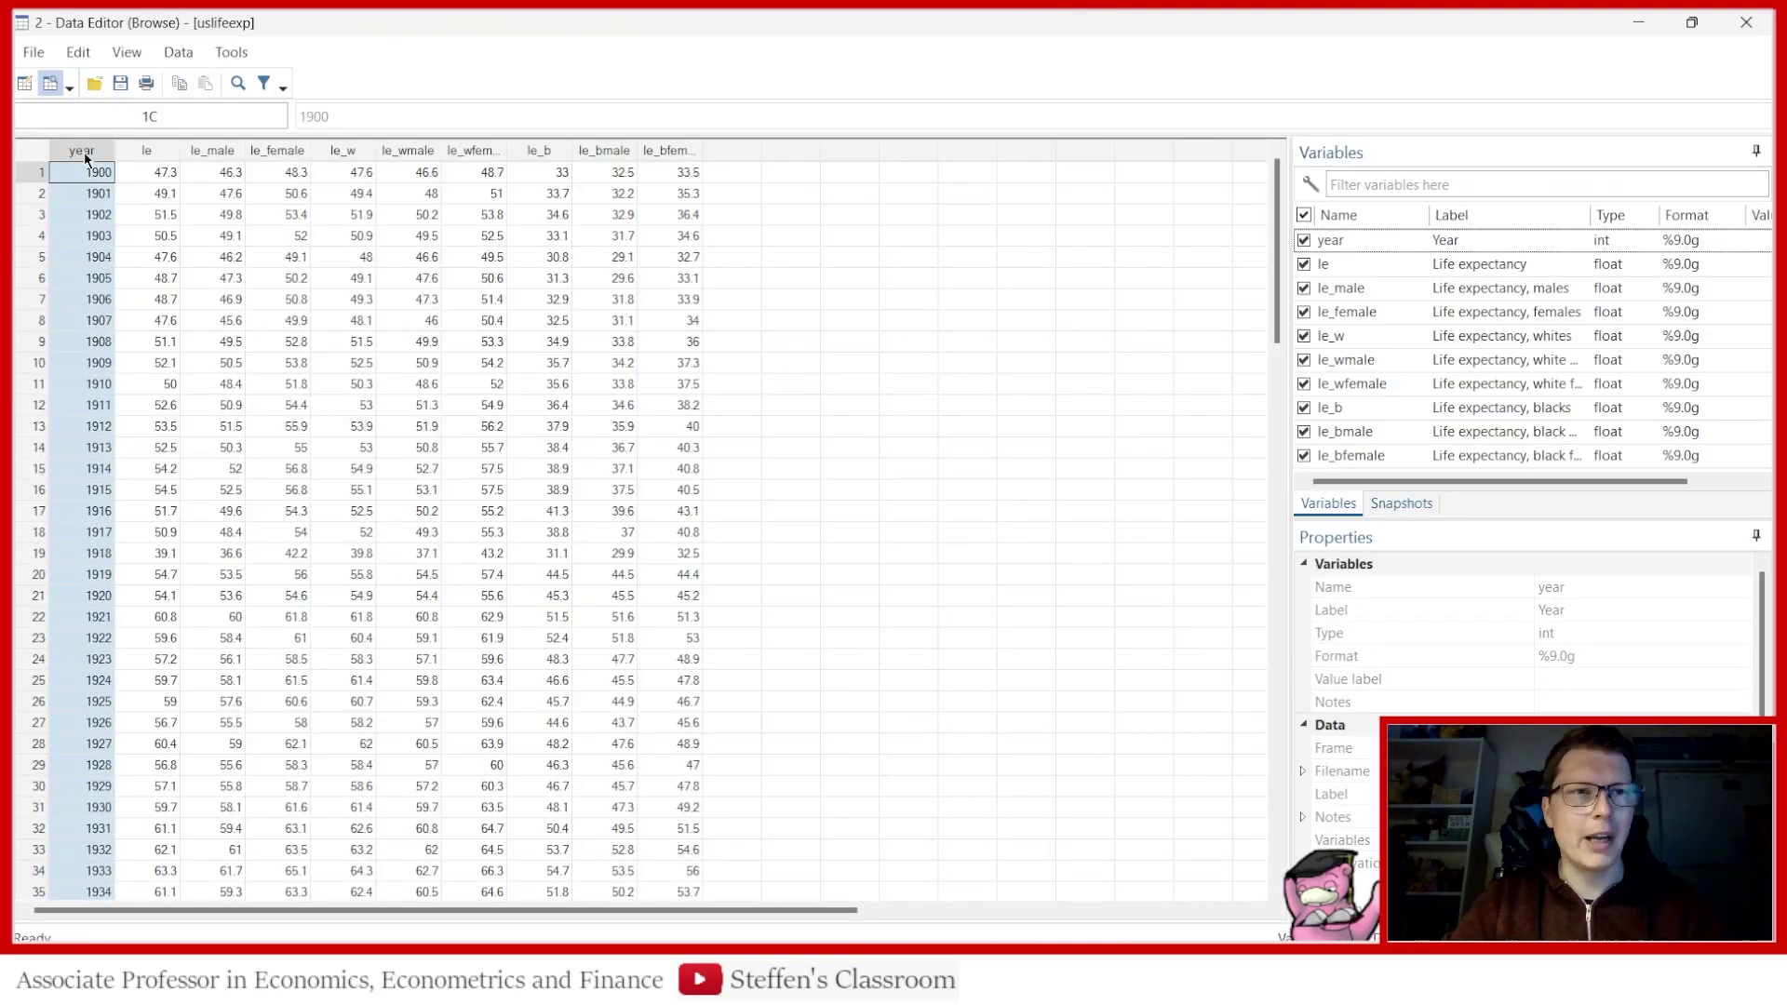
{"action": "left_click", "coordinate": [153, 150]}
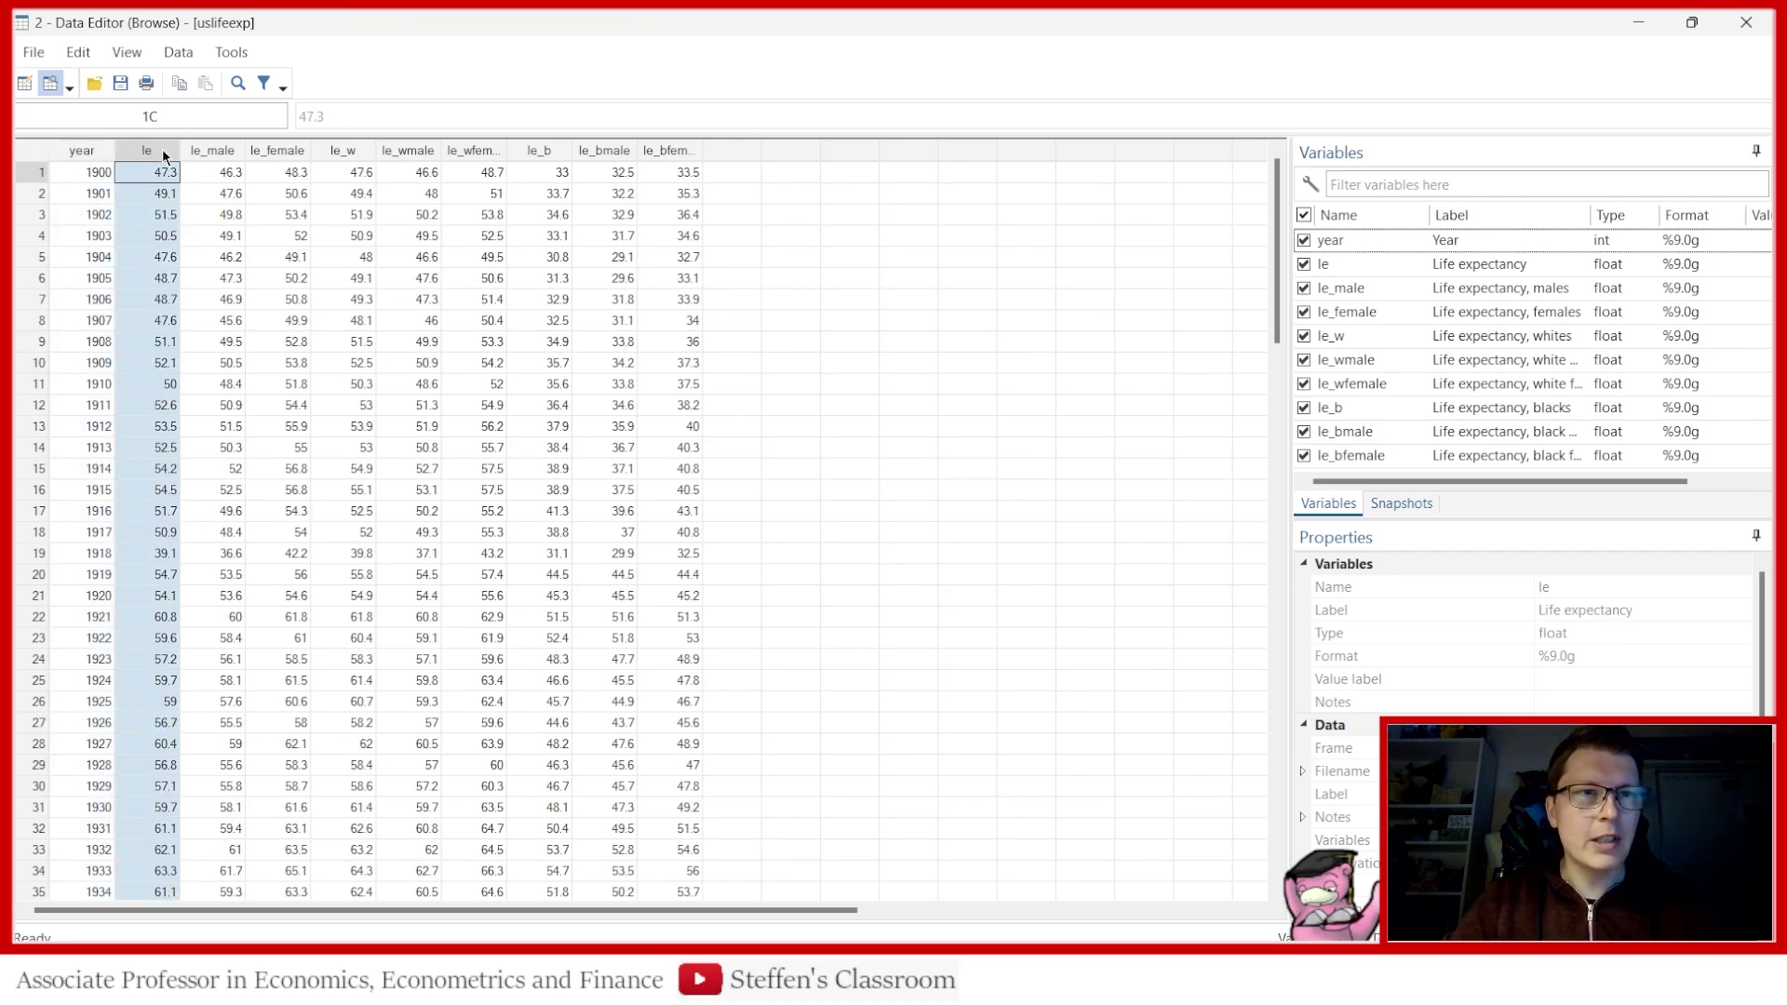
{"action": "left_click", "coordinate": [212, 151]}
{"action": "left_click", "coordinate": [284, 152]}
{"action": "left_click", "coordinate": [353, 153]}
{"action": "left_click", "coordinate": [409, 153]}
{"action": "left_click", "coordinate": [474, 154]}
{"action": "left_click", "coordinate": [226, 153]}
{"action": "left_click", "coordinate": [298, 153]}
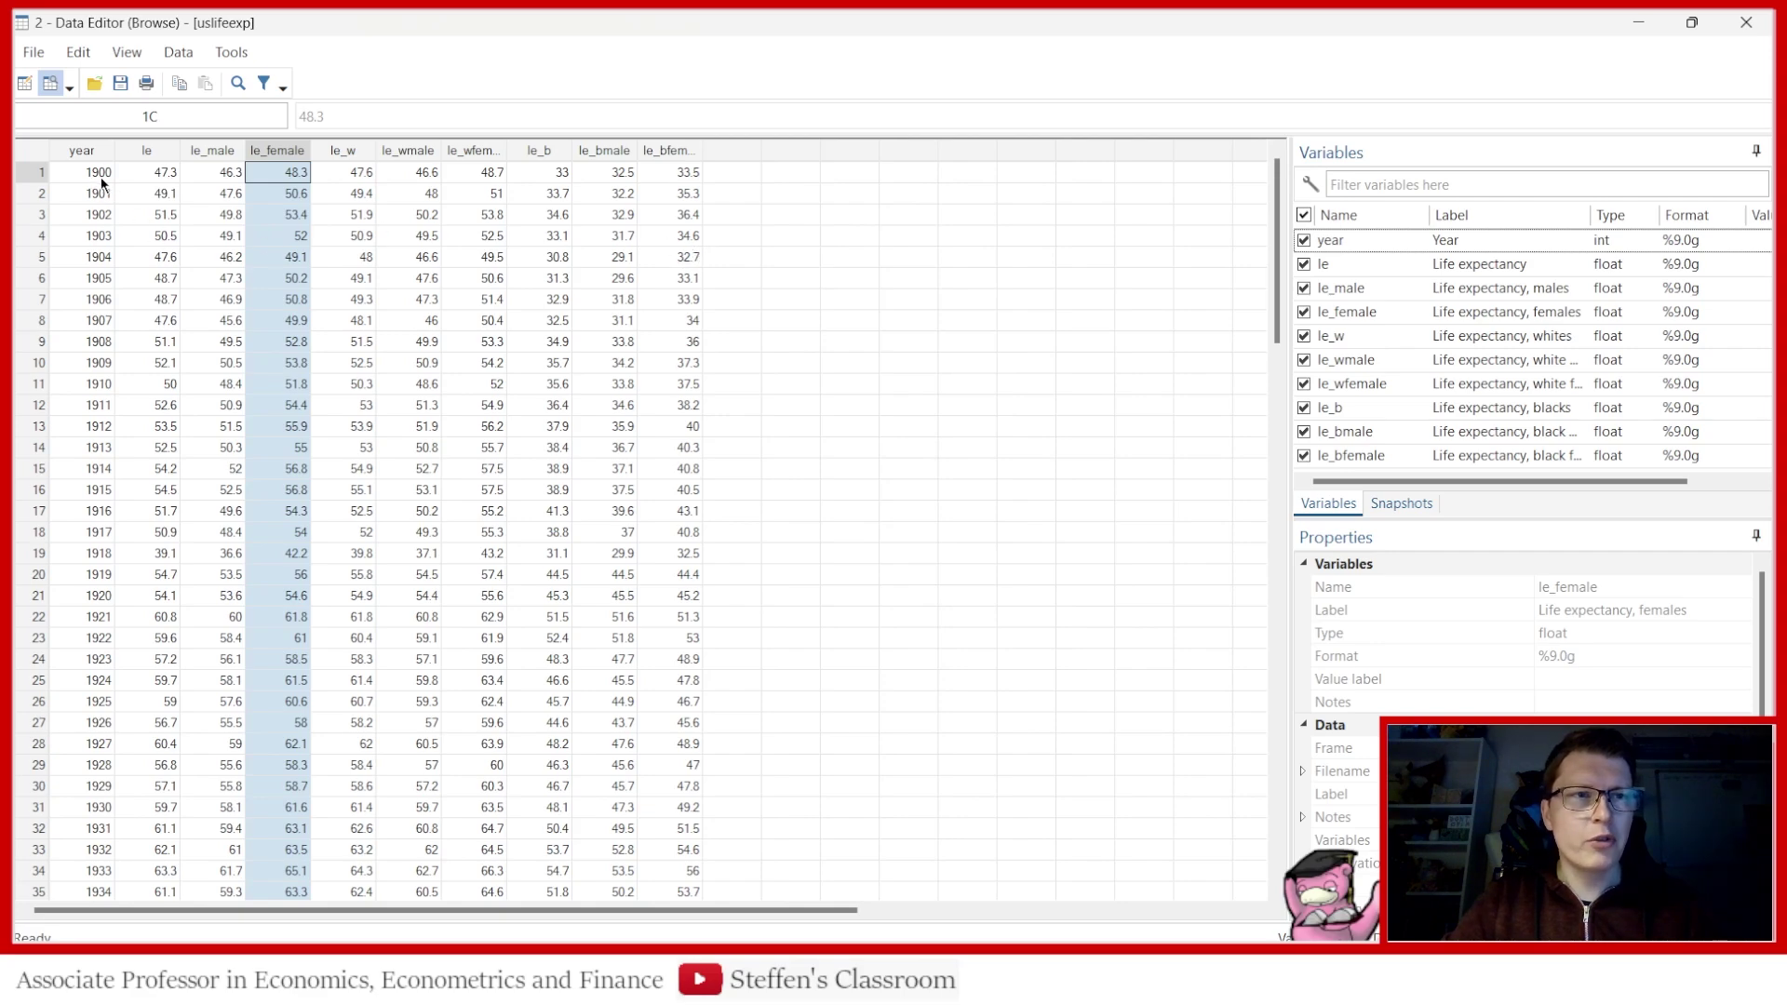
{"action": "scroll", "coordinate": [170, 428], "scroll_direction": "down", "scroll_amount": 16}
{"action": "scroll", "coordinate": [159, 500], "scroll_direction": "down", "scroll_amount": 8}
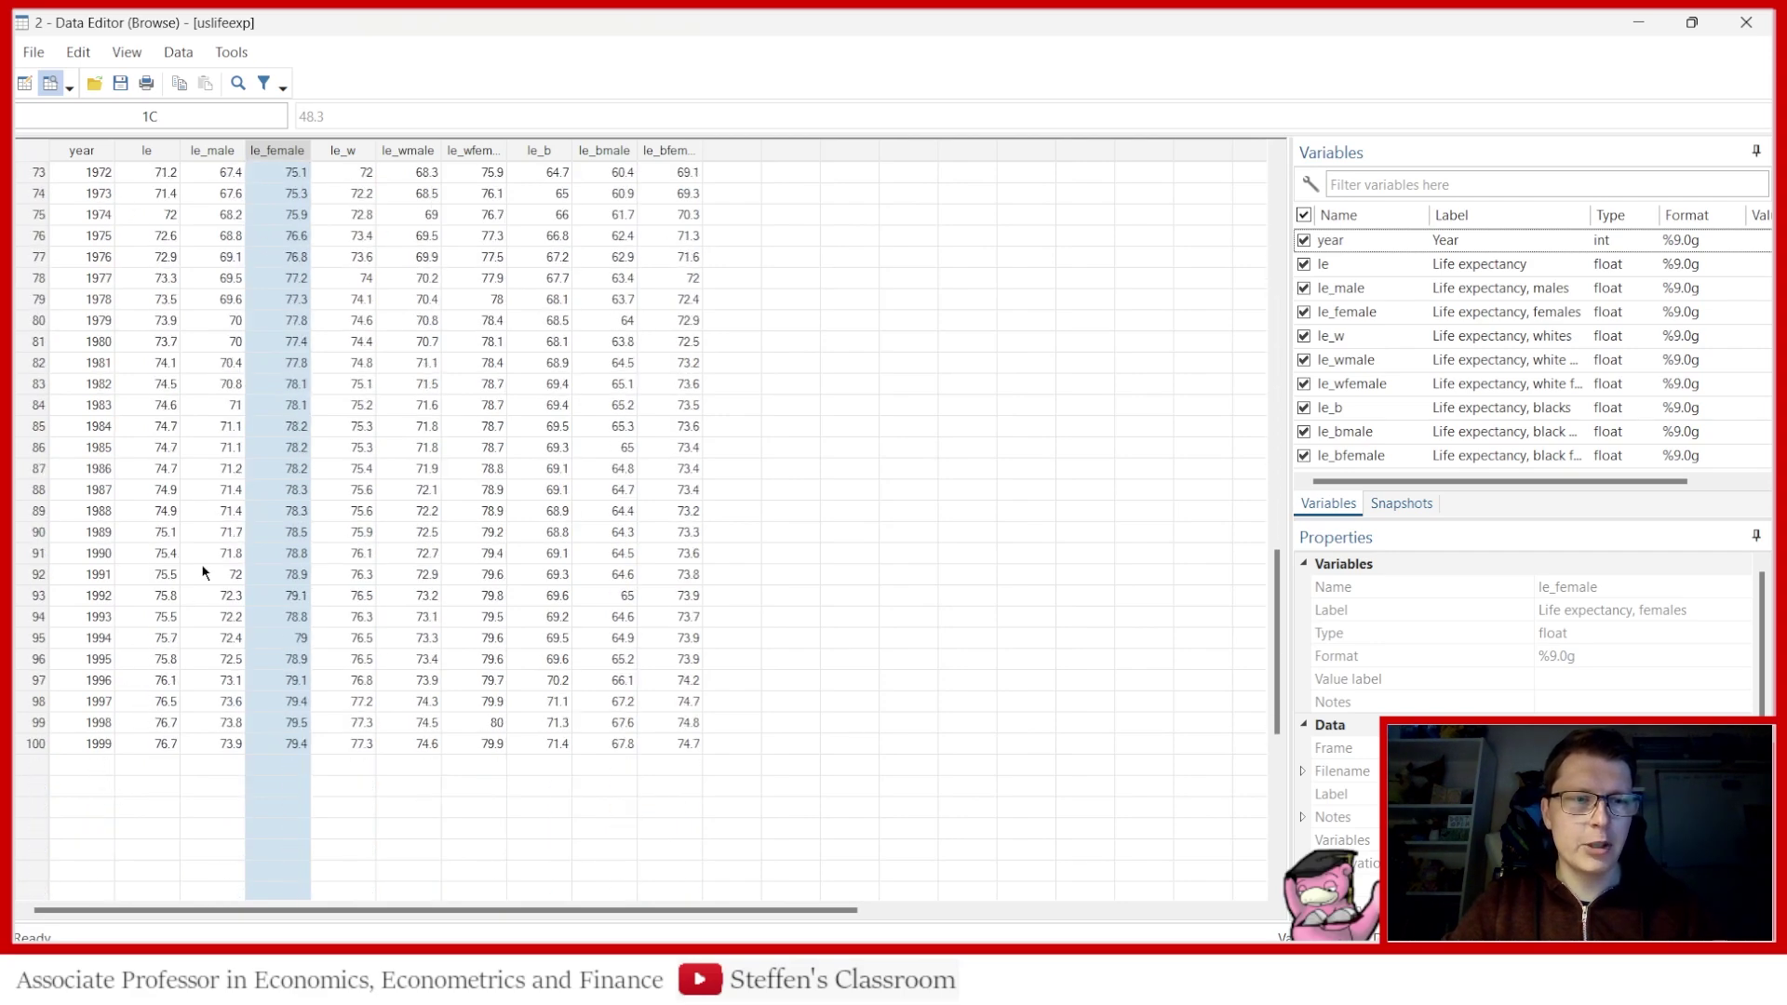
{"action": "scroll", "coordinate": [216, 534], "scroll_direction": "up", "scroll_amount": 20}
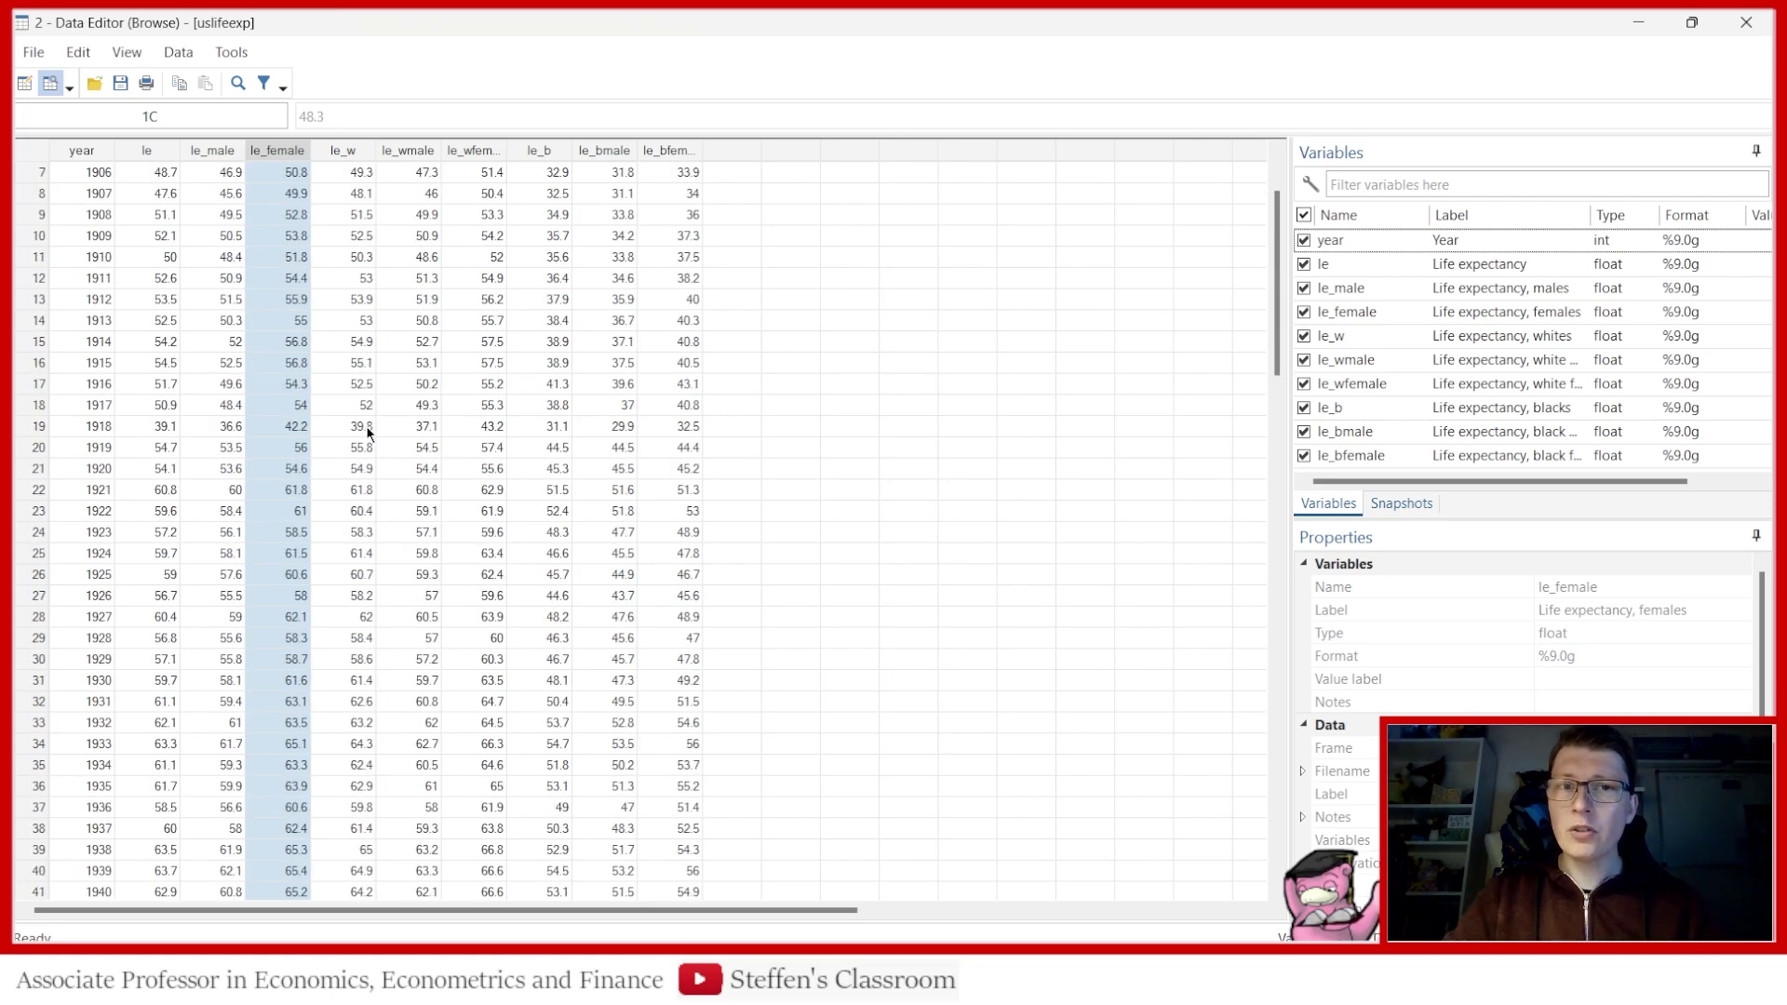
{"action": "scroll", "coordinate": [449, 424], "scroll_direction": "up", "scroll_amount": 2}
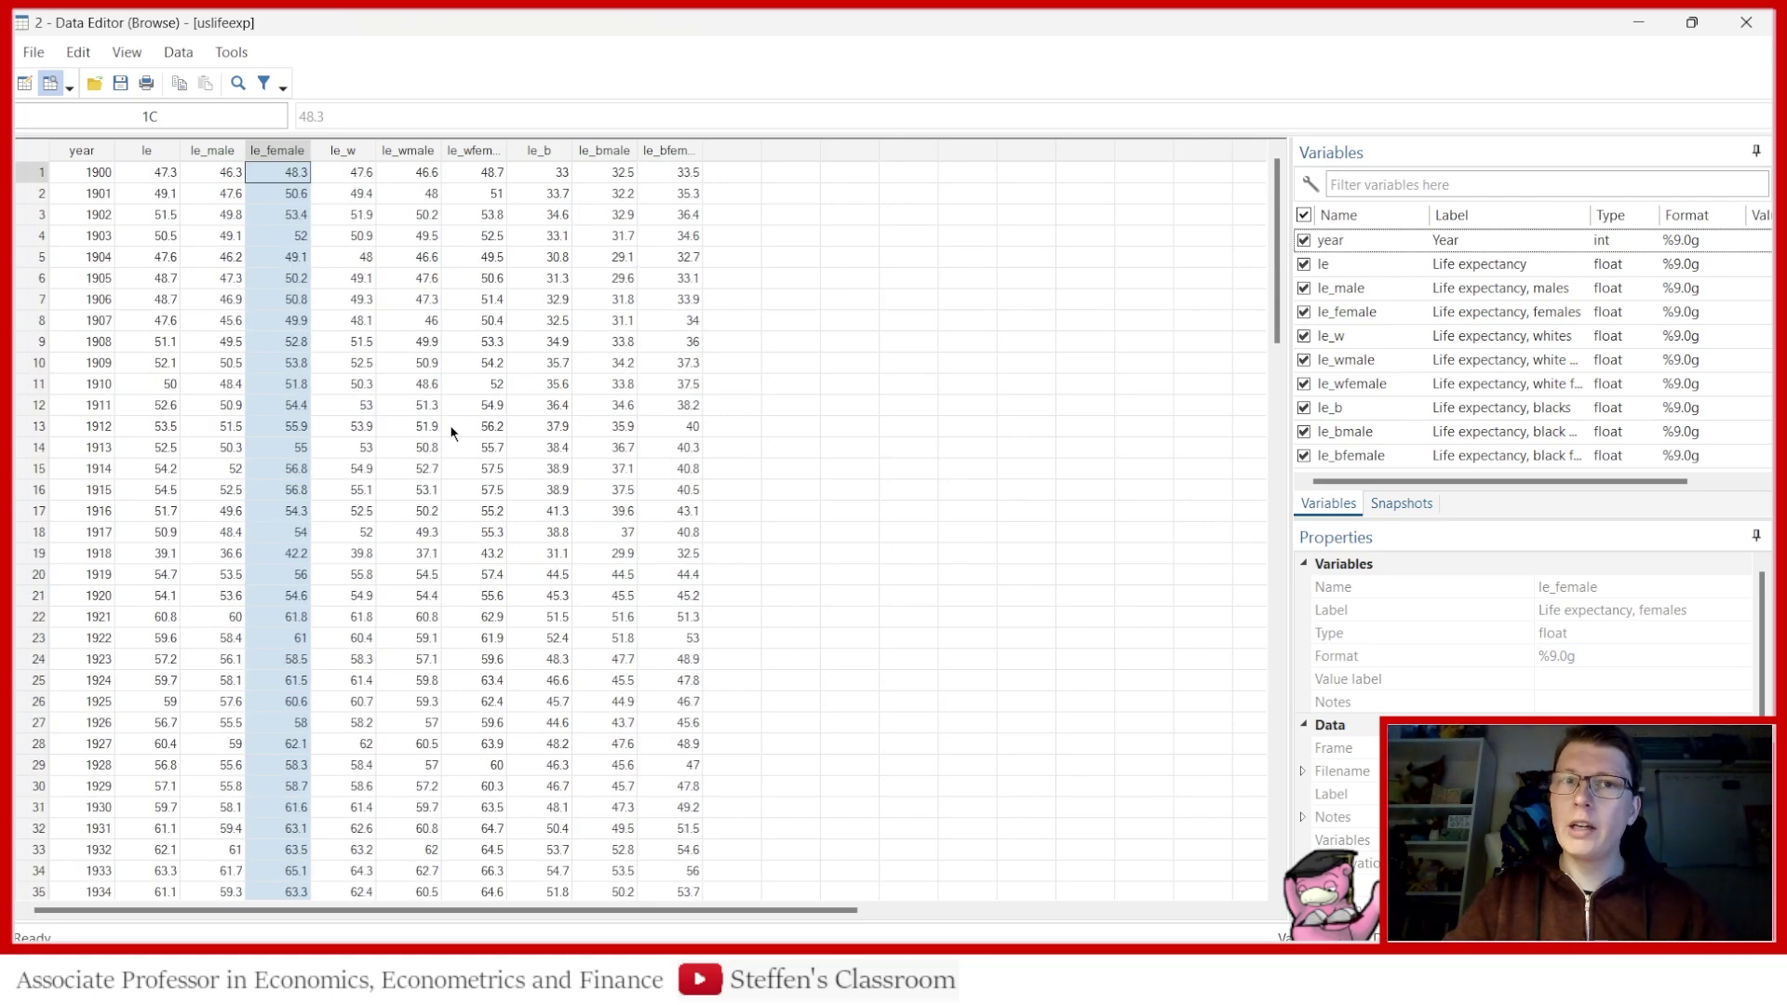
{"action": "left_click", "coordinate": [1737, 30]}
Add 'twoway line le le_male le_female year' below the setup code
{"action": "left_click", "coordinate": [1459, 219]}
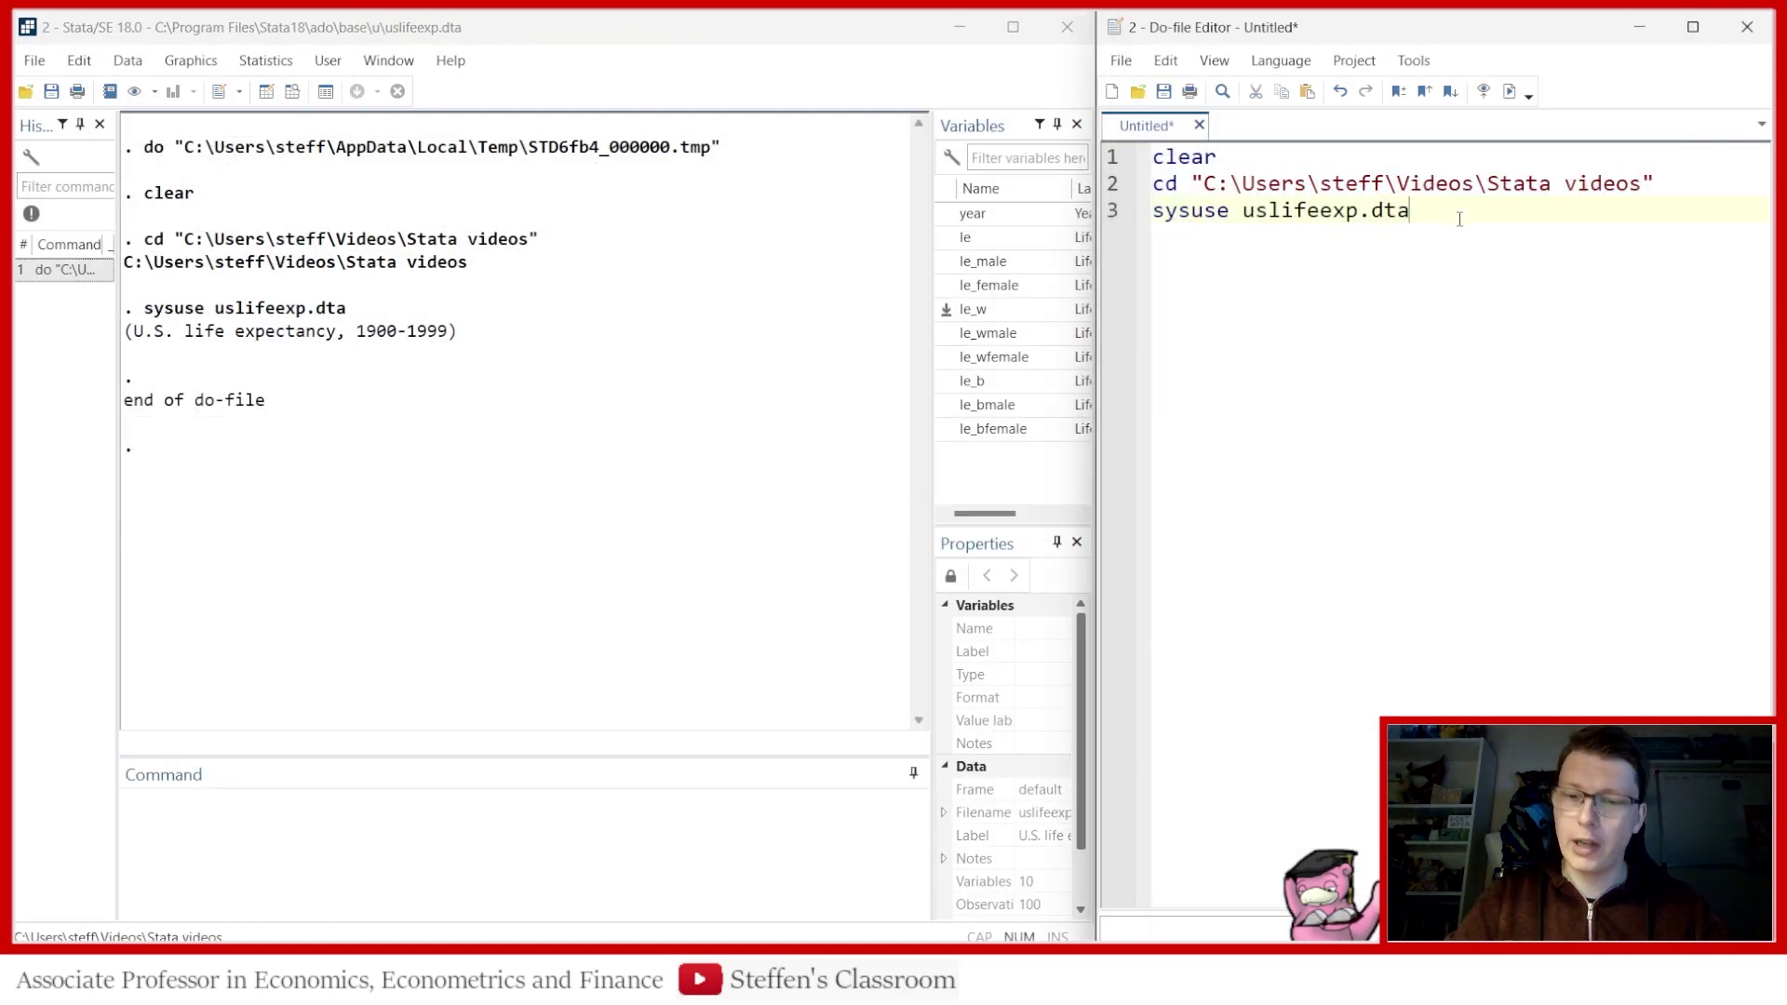
{"action": "key", "text": "Return"}
{"action": "key", "text": "Return"}
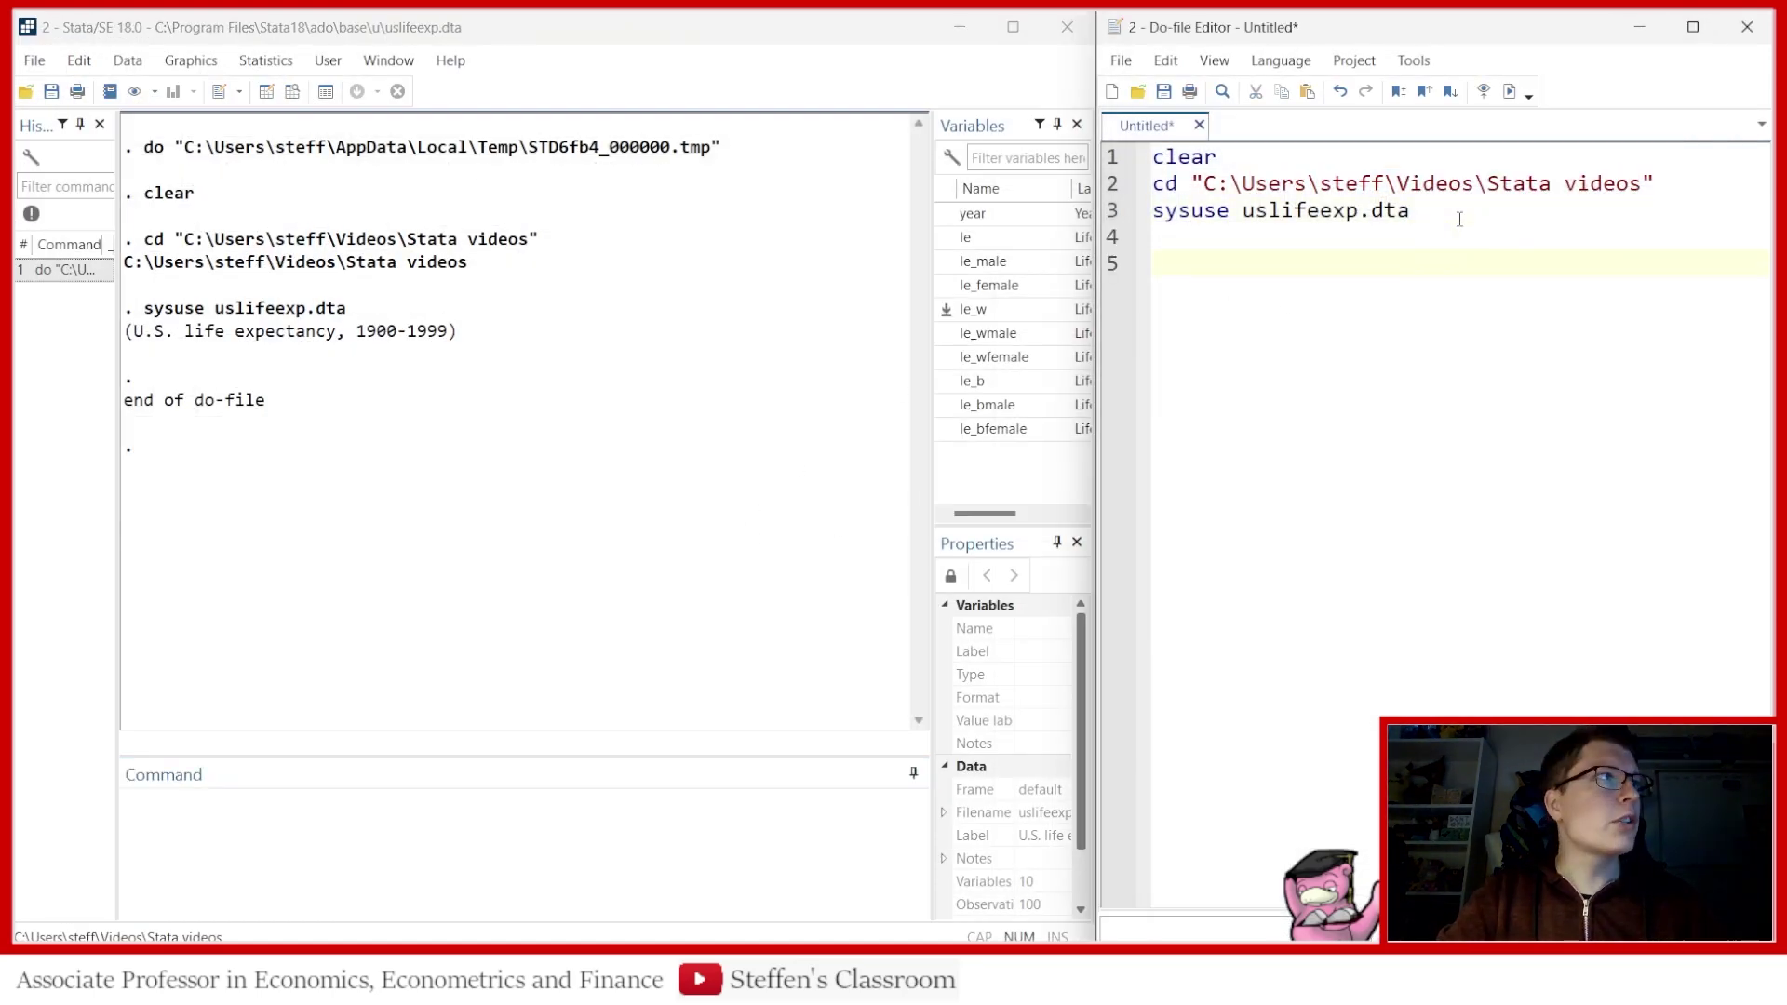
{"action": "type", "text": "twoway"}
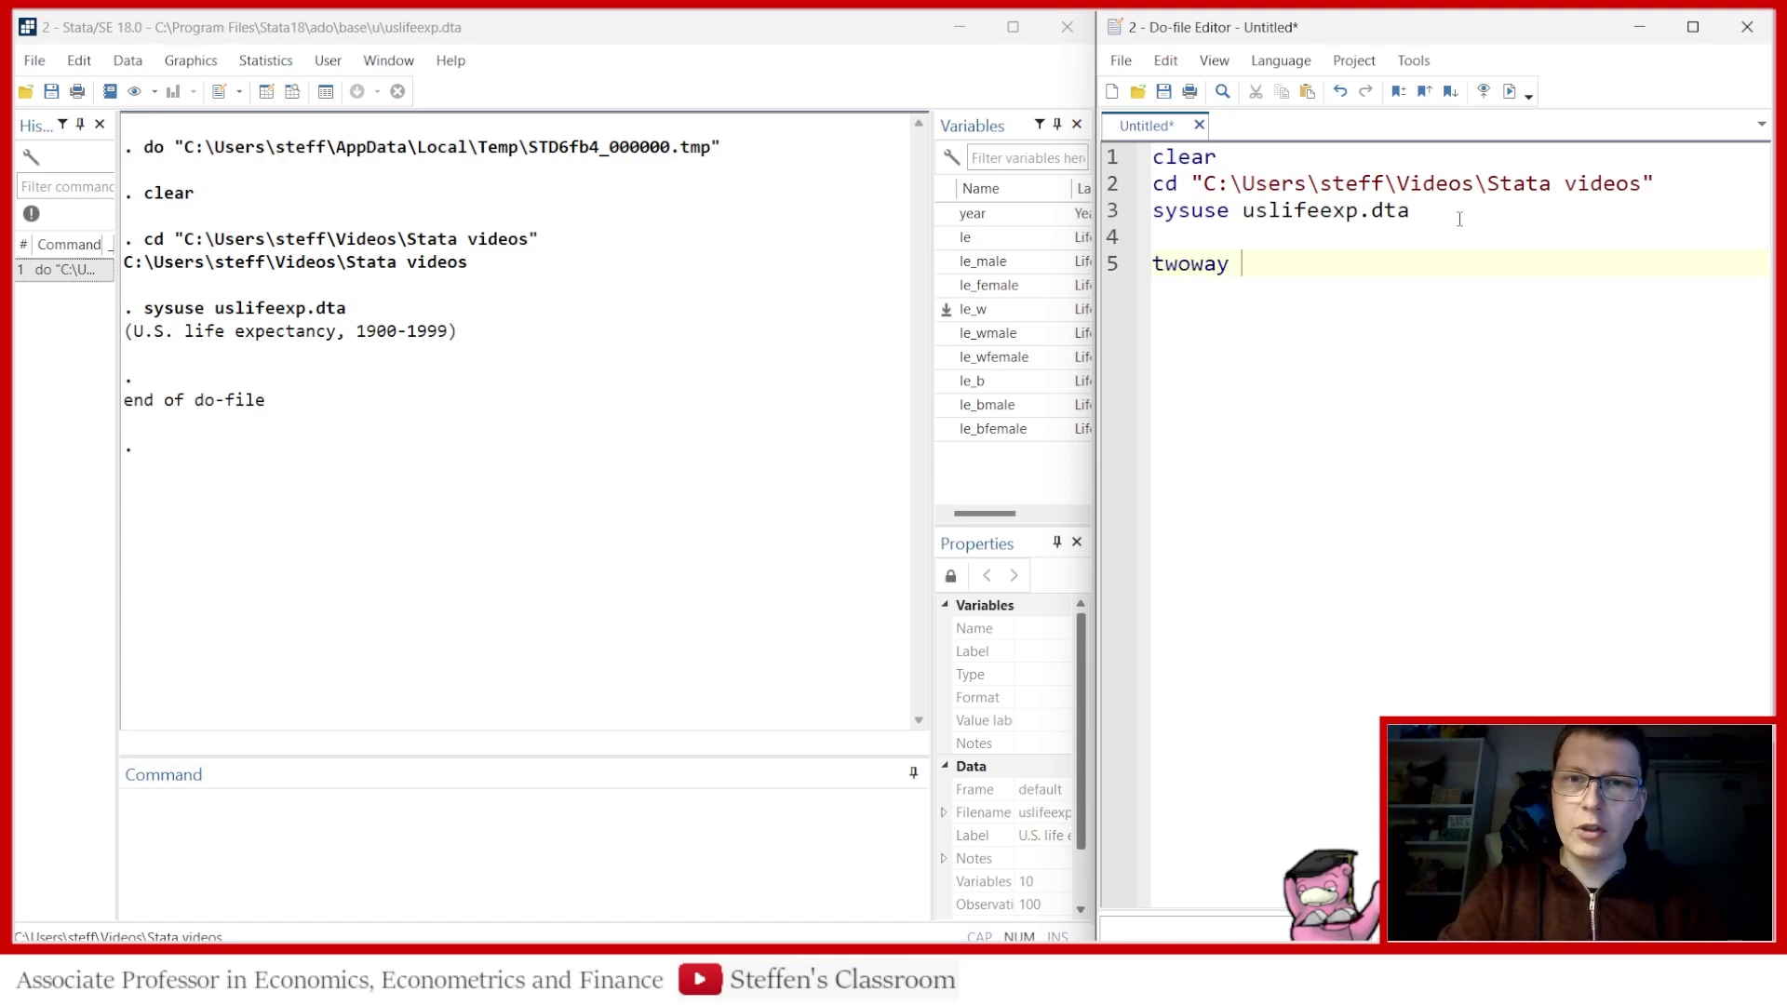
{"action": "type", "text": " line"}
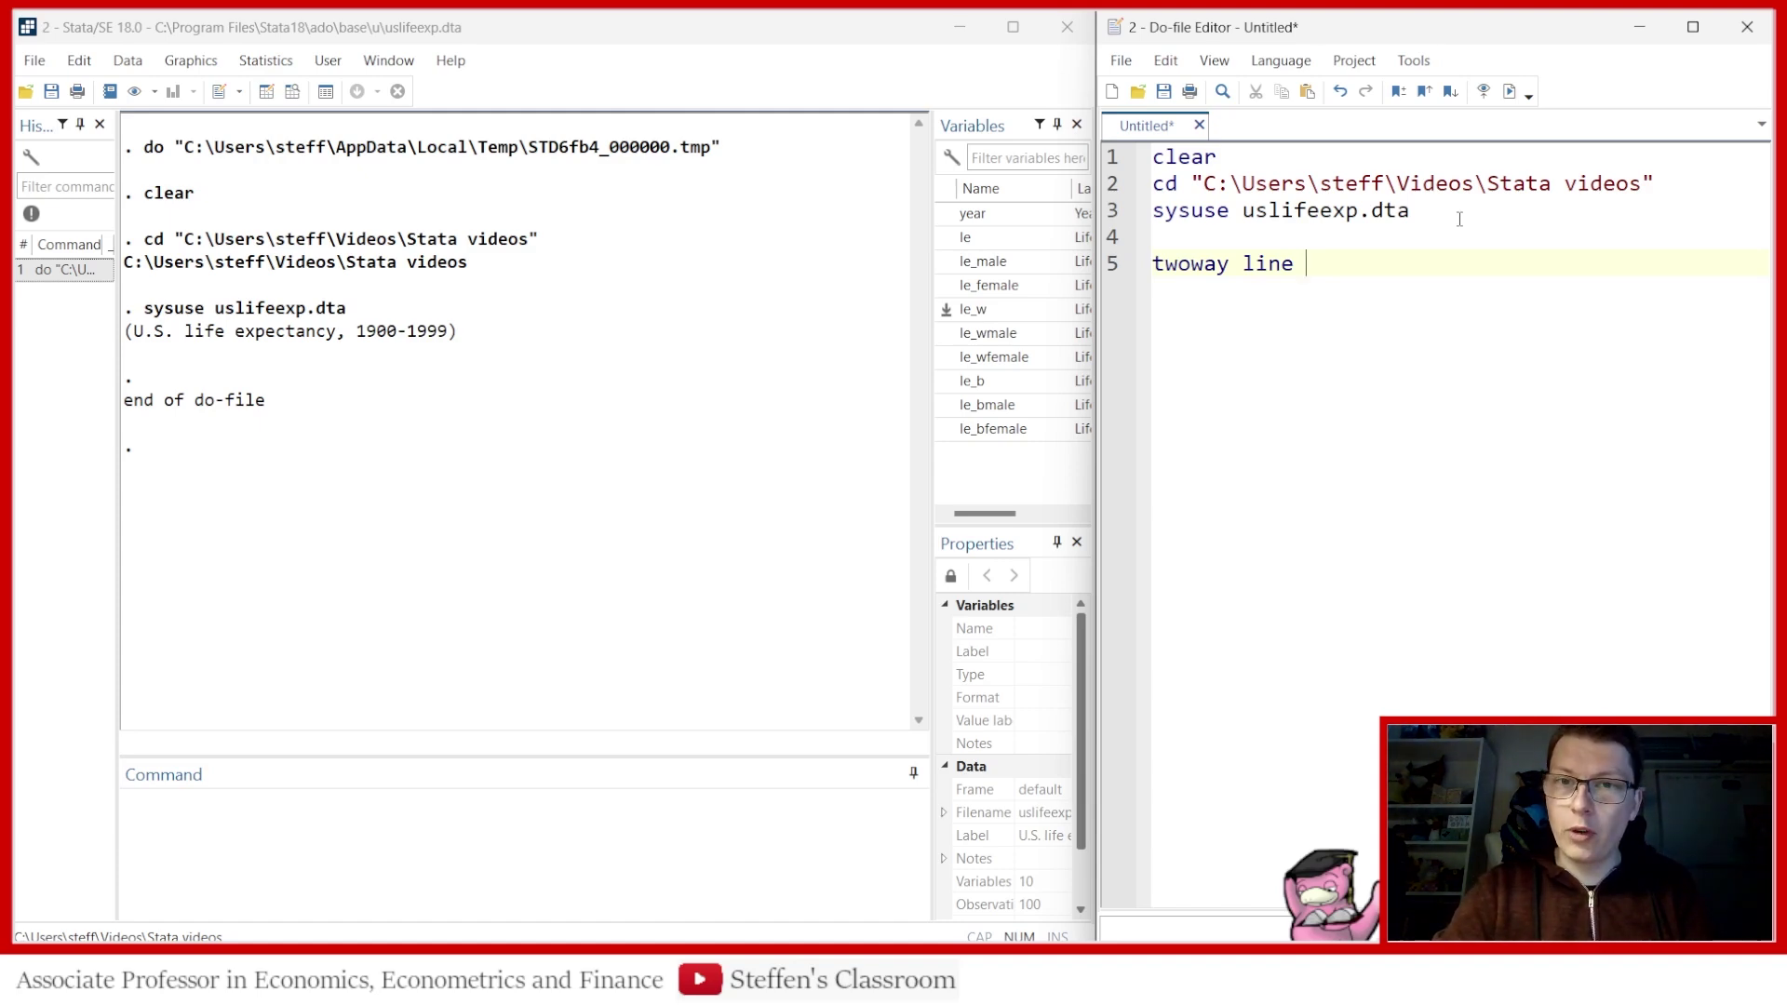
{"action": "type", "text": "le"}
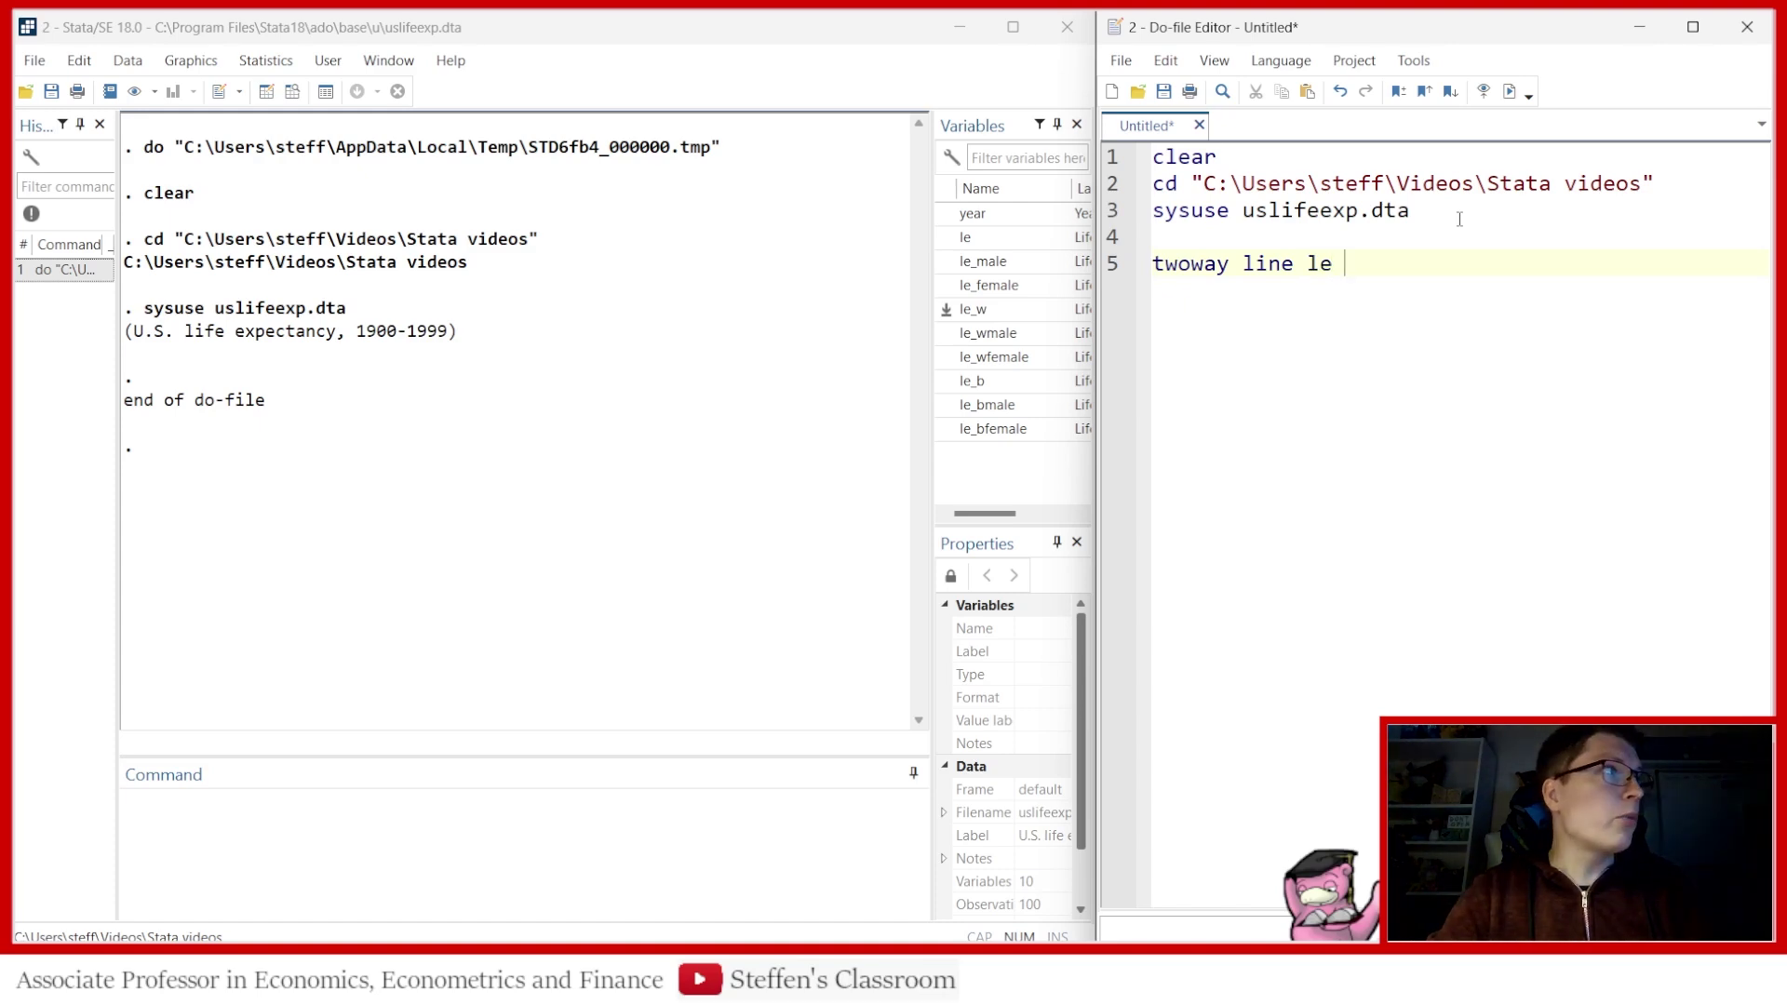
{"action": "type", "text": " le_"}
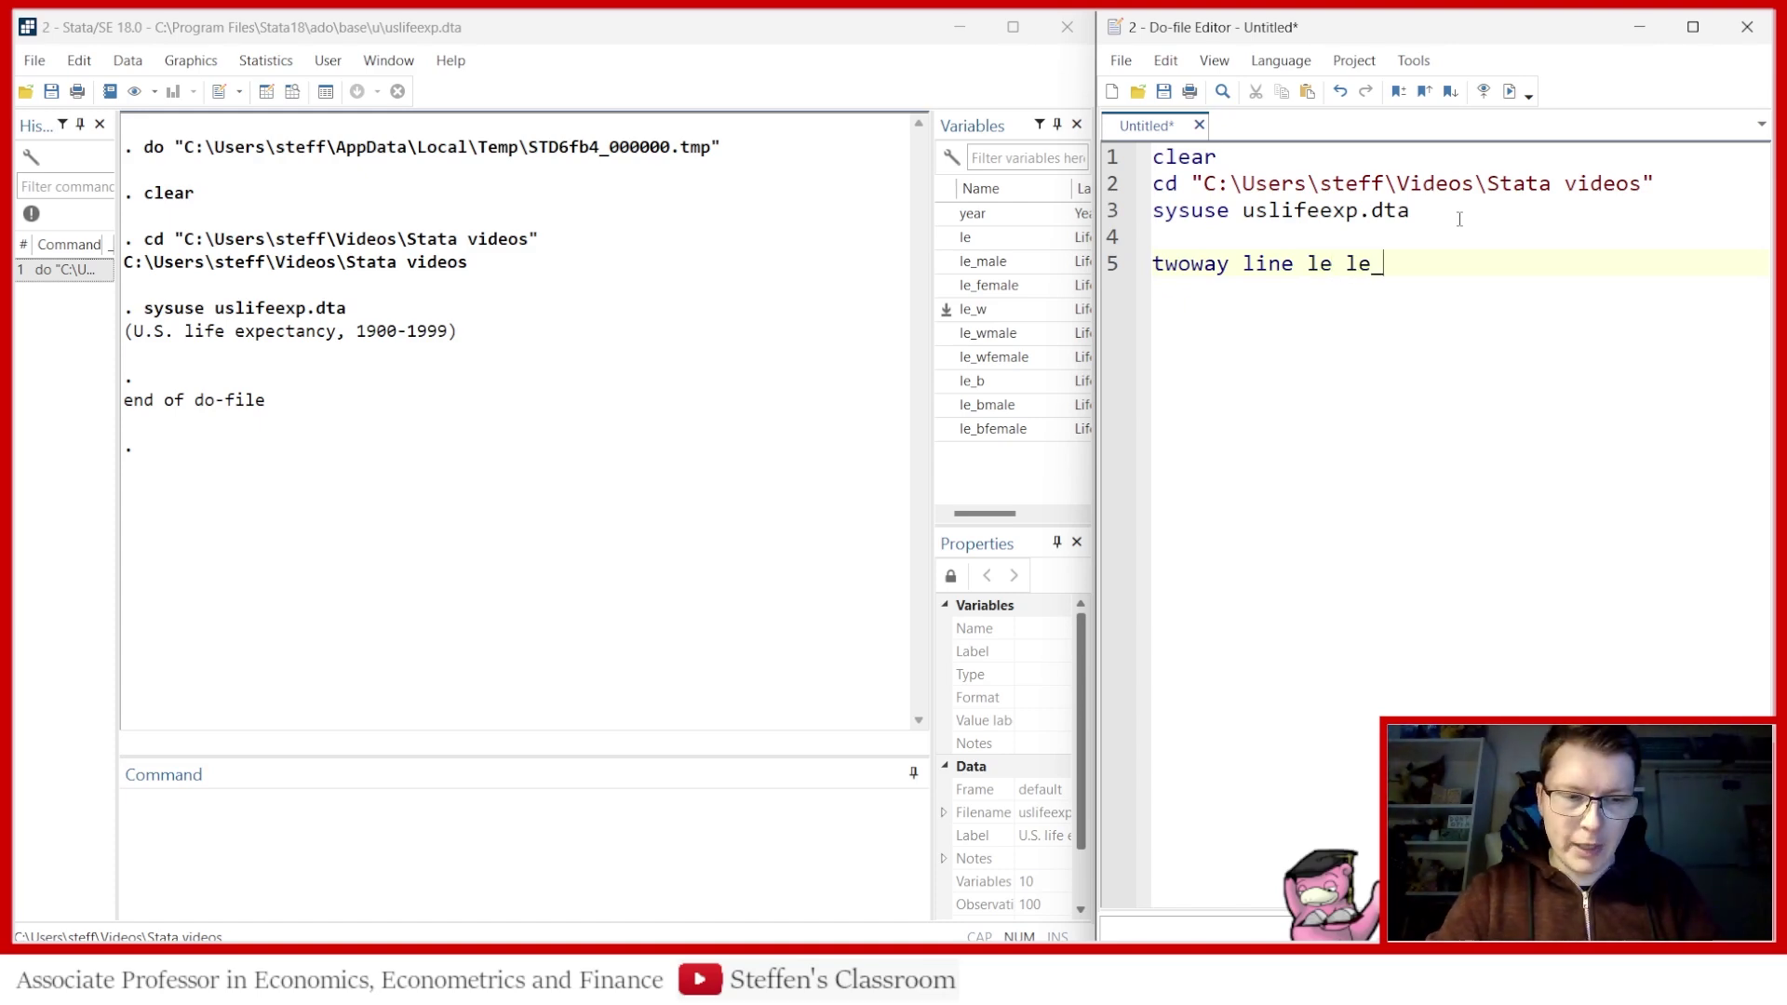
{"action": "type", "text": "male le"}
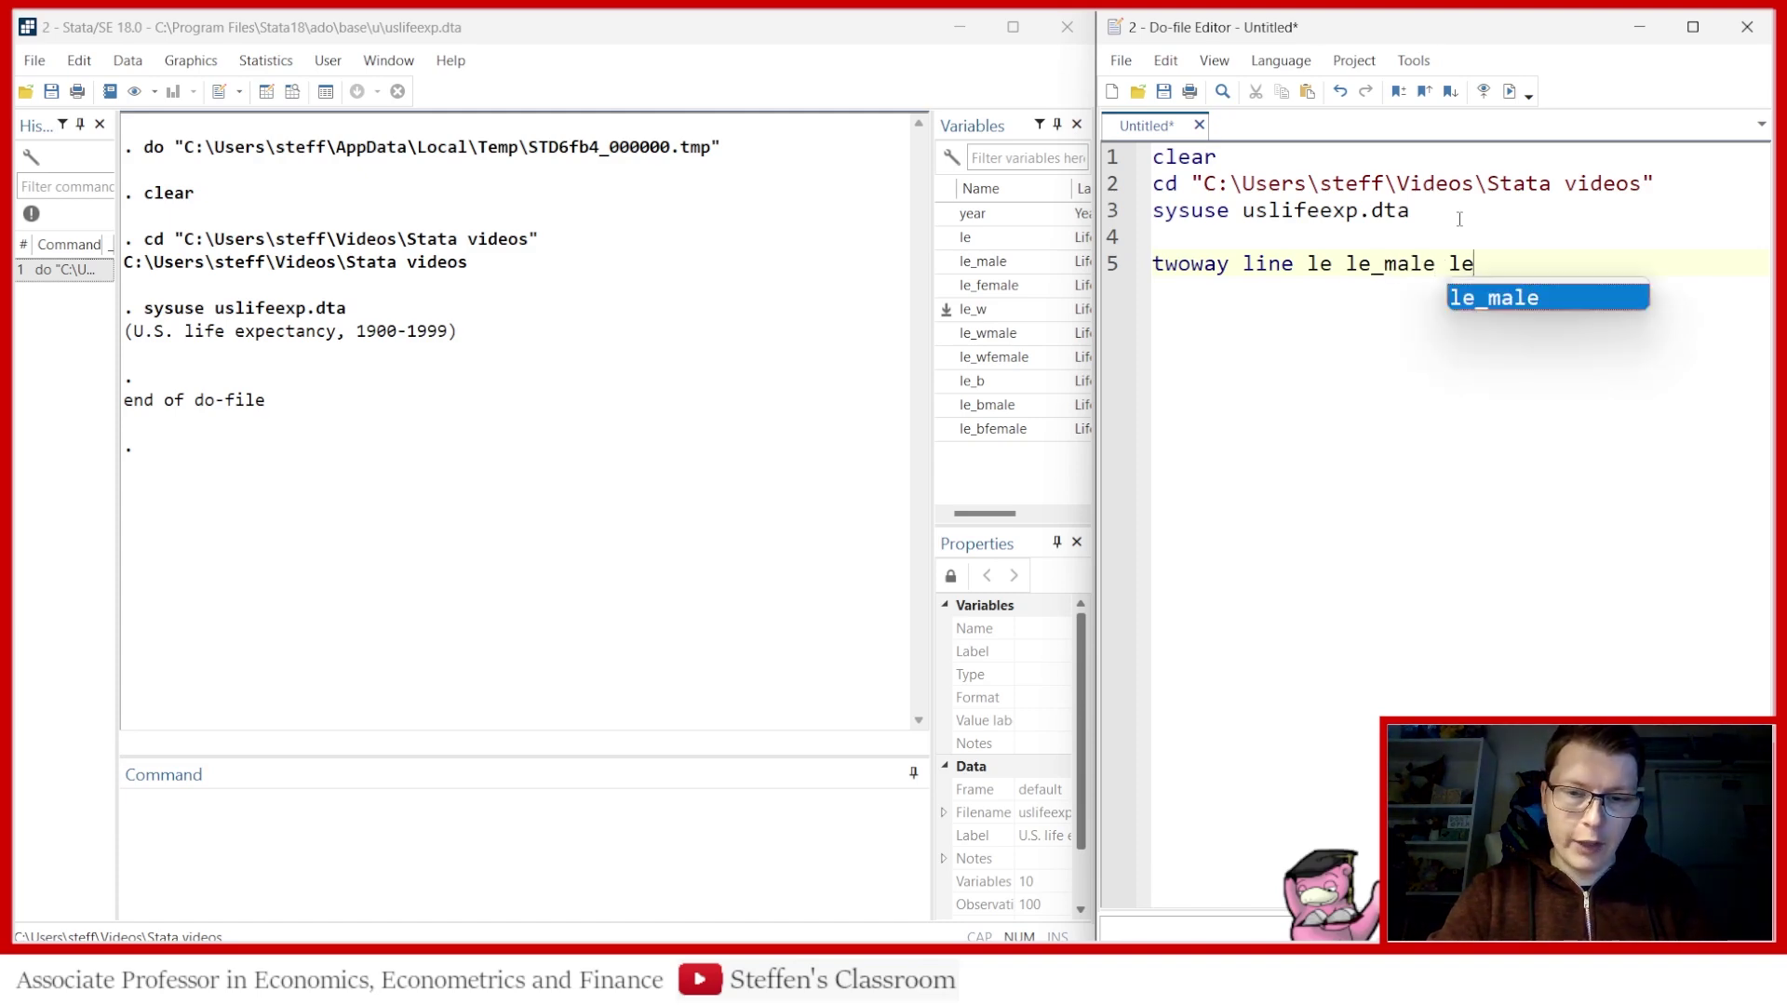
{"action": "type", "text": "_female"}
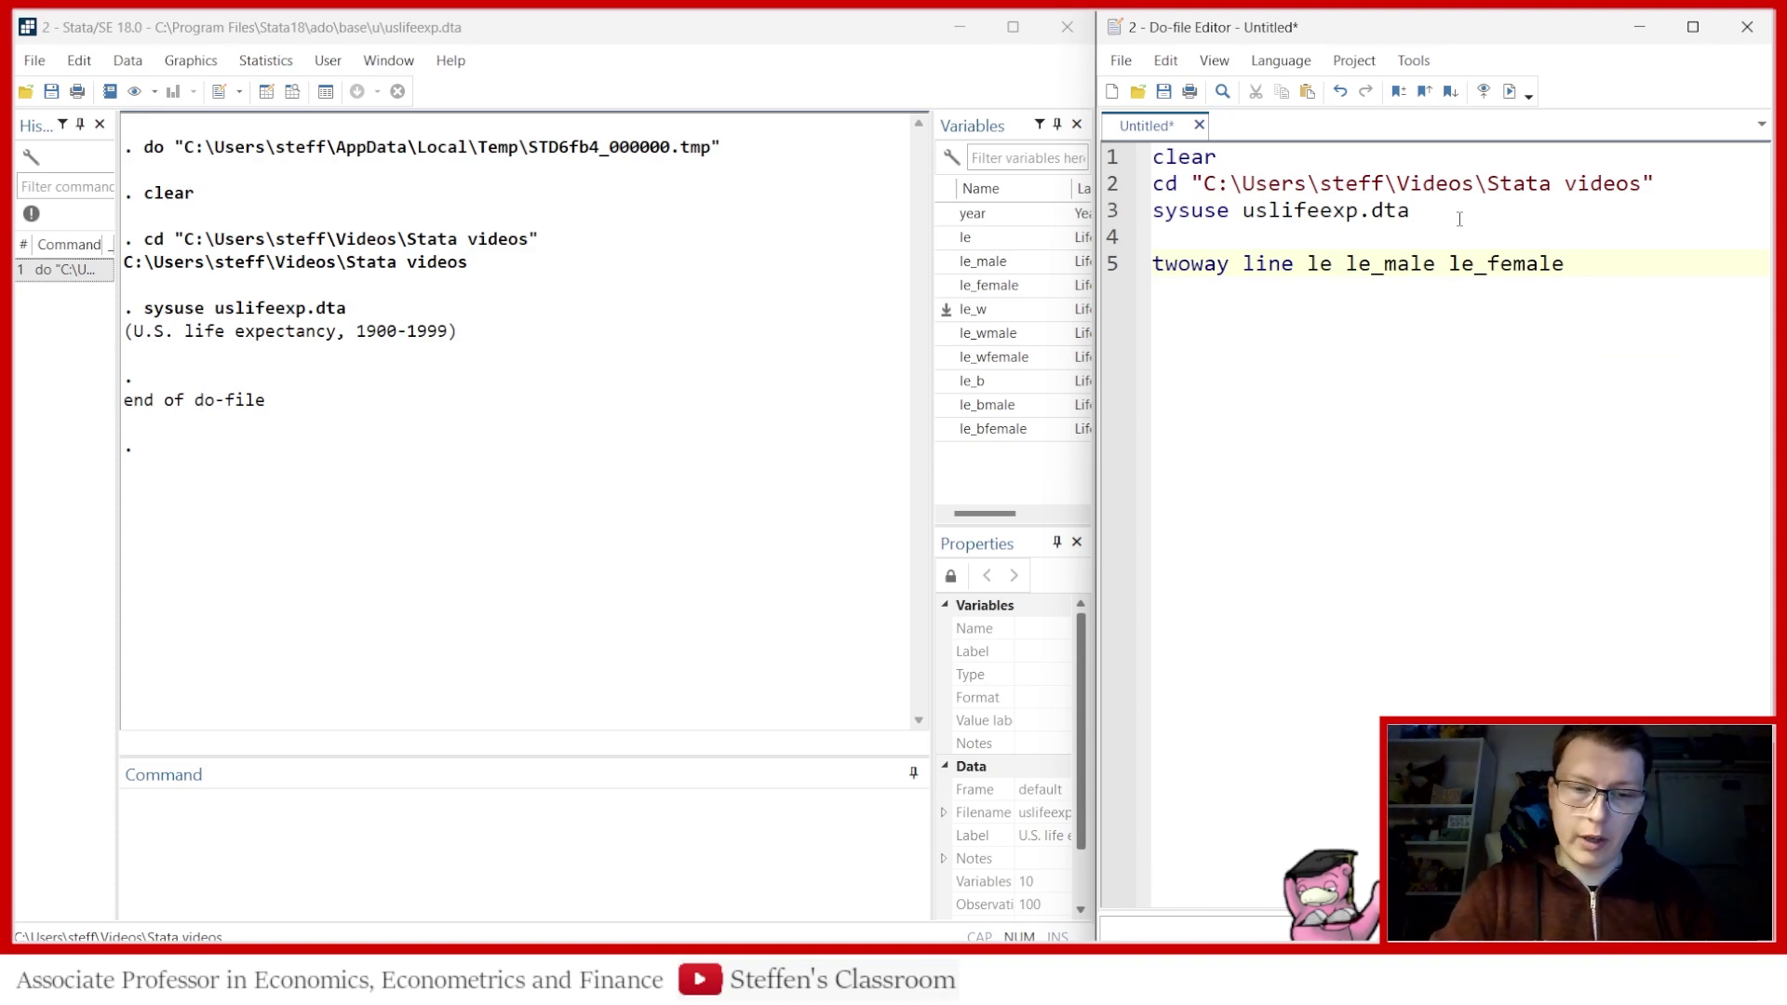
{"action": "type", "text": "year"}
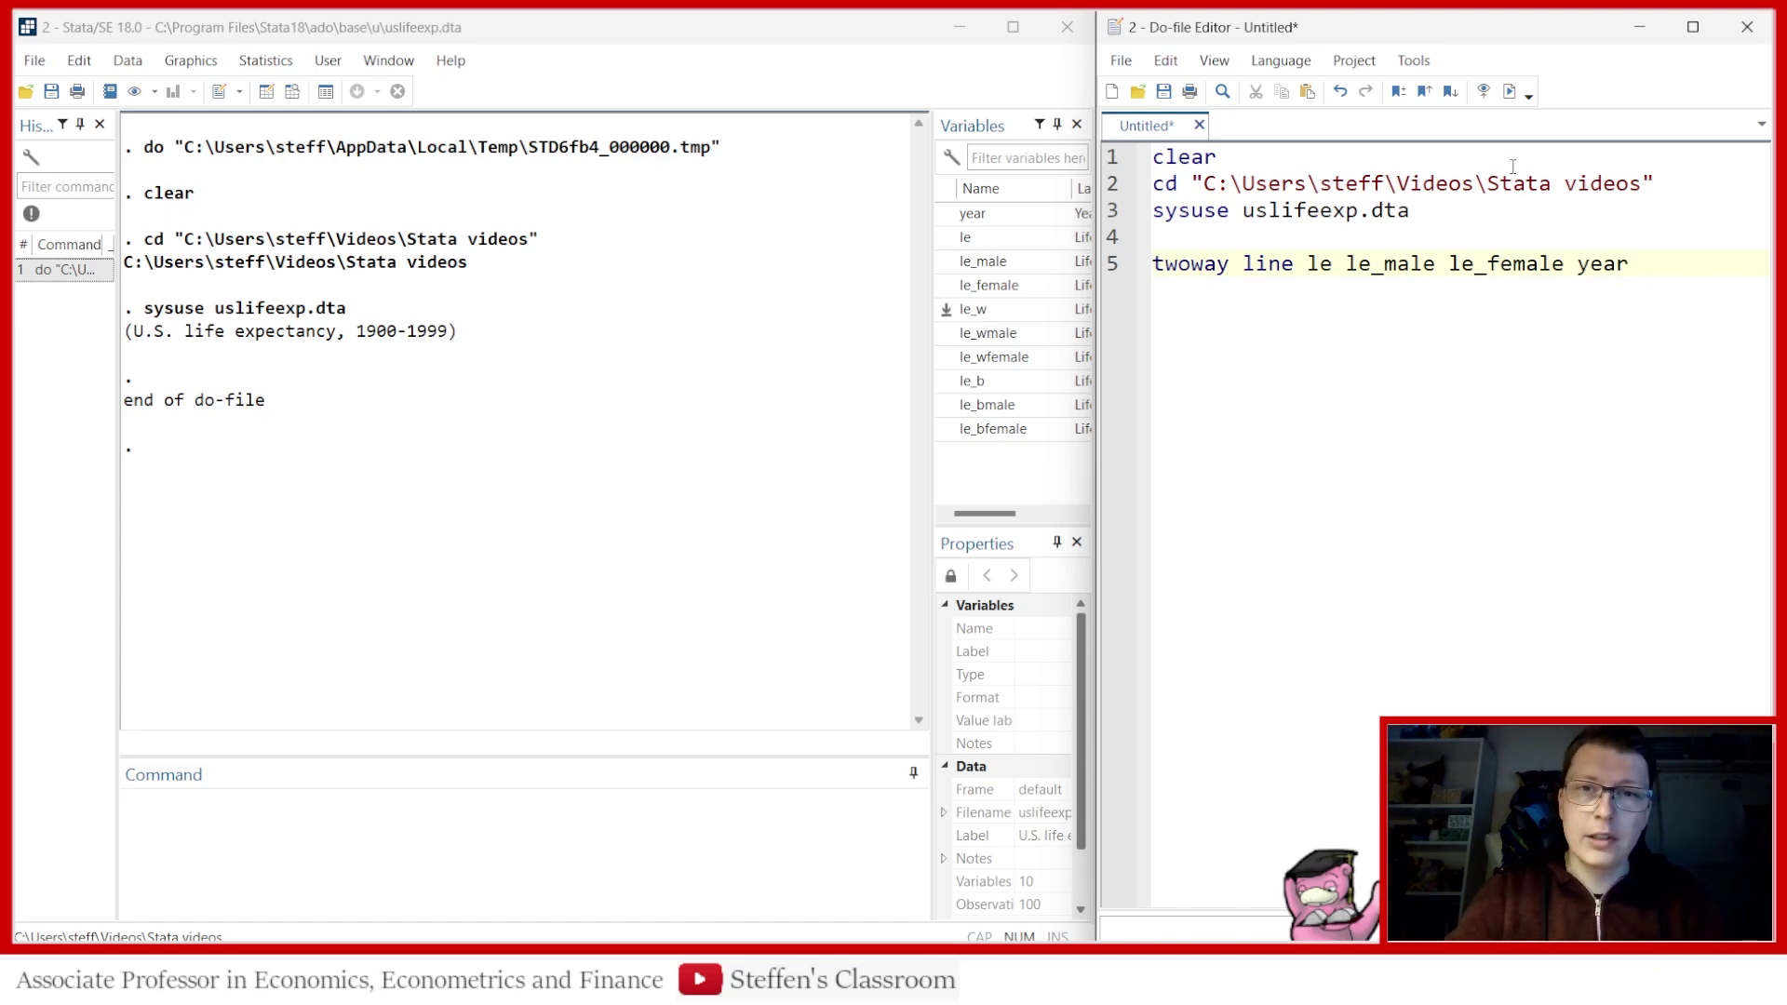
Run the twoway line command and move the resulting graph to the middle of the screen
{"action": "left_click", "coordinate": [1122, 268]}
{"action": "left_click", "coordinate": [1506, 92]}
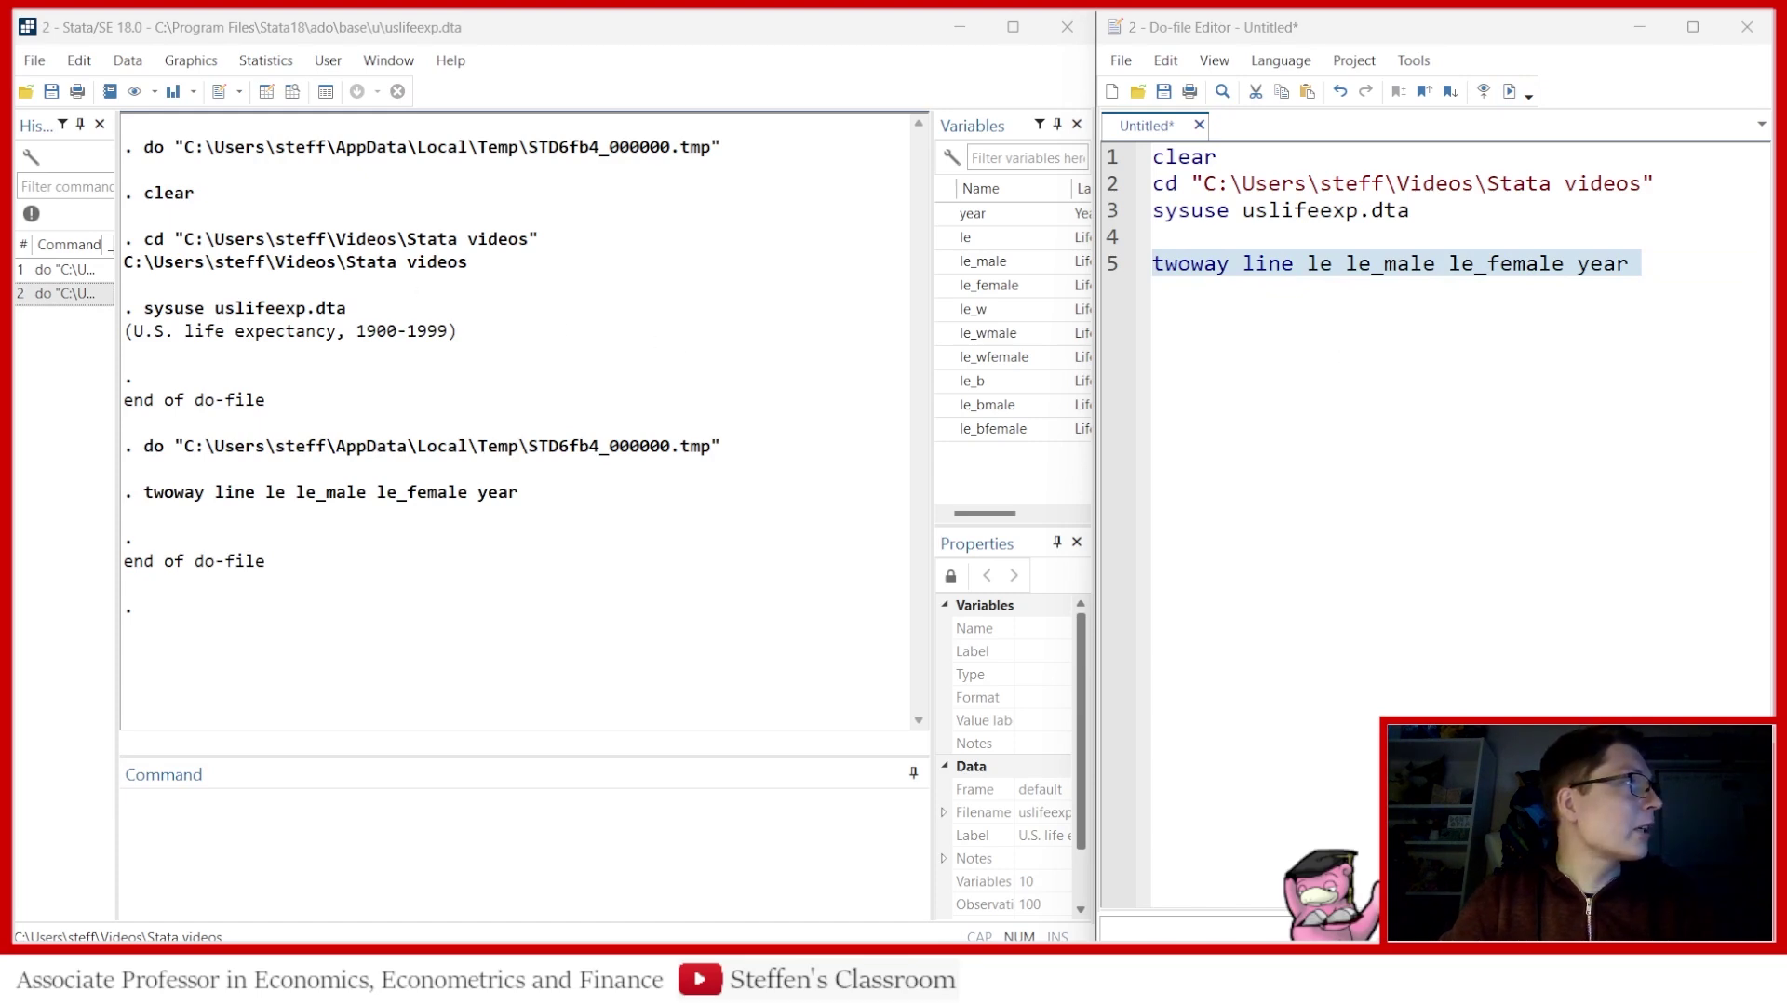
{"action": "left_click_drag", "start_coordinate": [387, 253], "coordinate": [922, 133]}
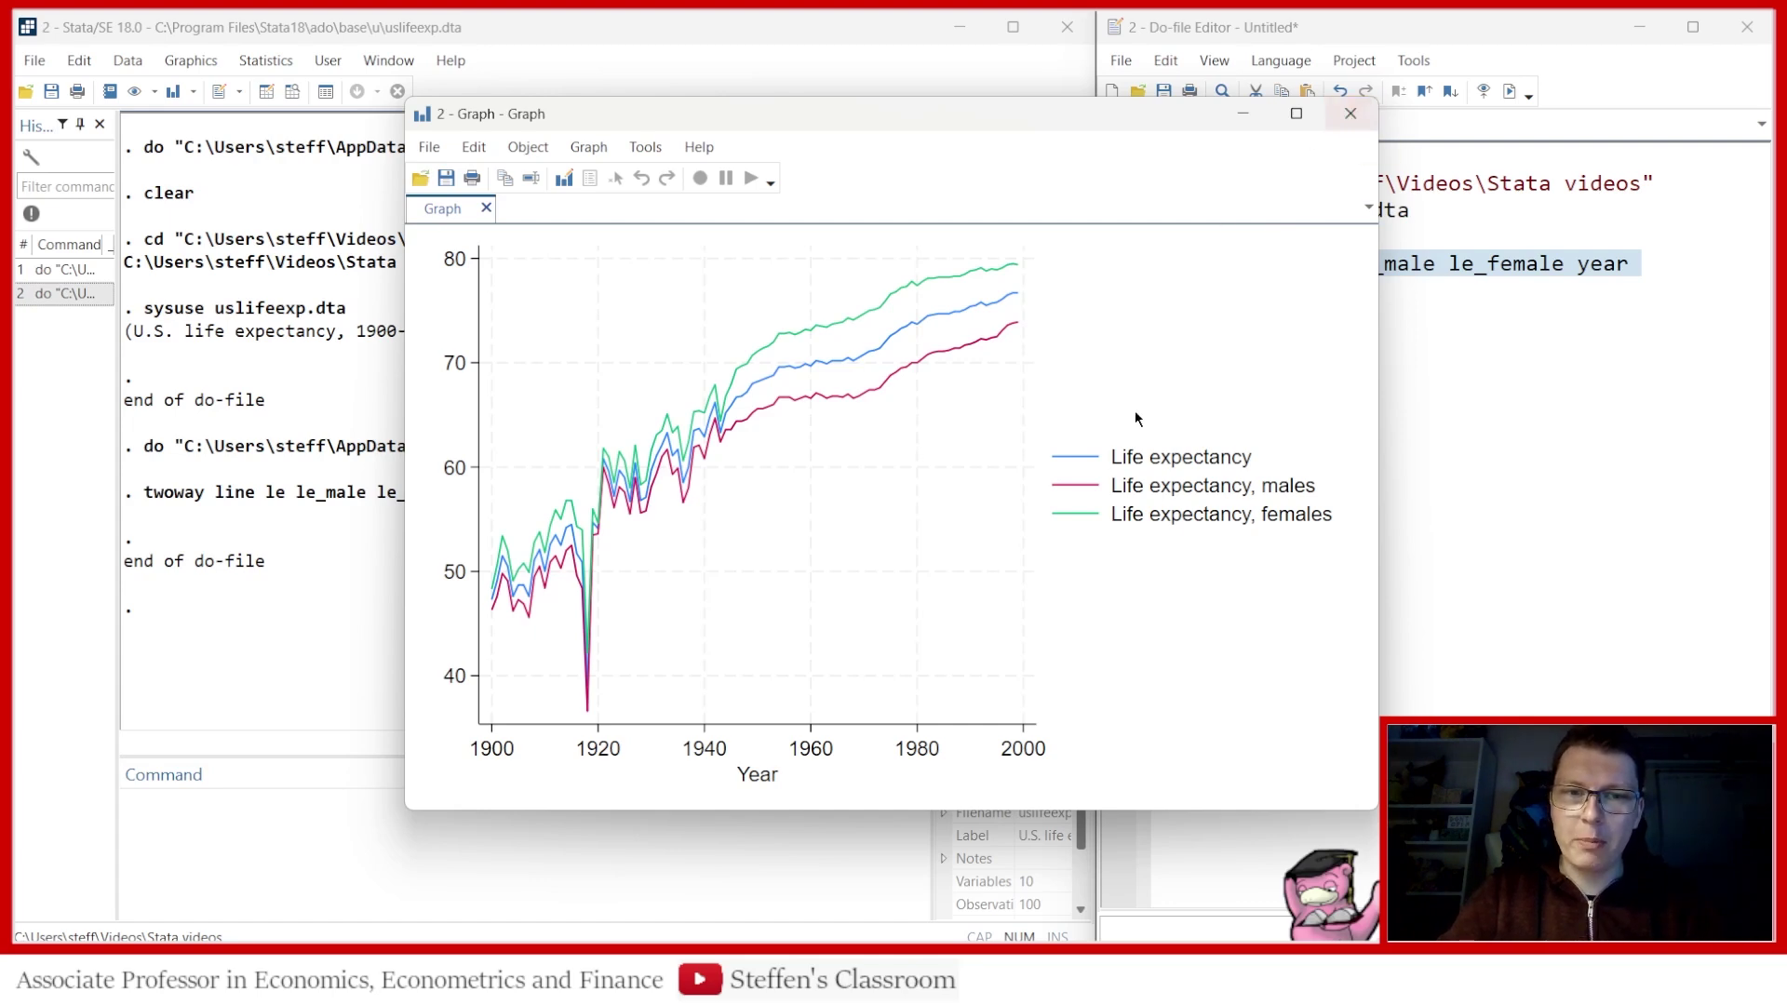
Add 'tsset year, yearly' and 'twoway tsline le le_male le_female' below the line plot
{"action": "left_click", "coordinate": [1350, 113]}
{"action": "left_click", "coordinate": [1661, 259]}
{"action": "key", "text": "Return"}
{"action": "key", "text": "Return"}
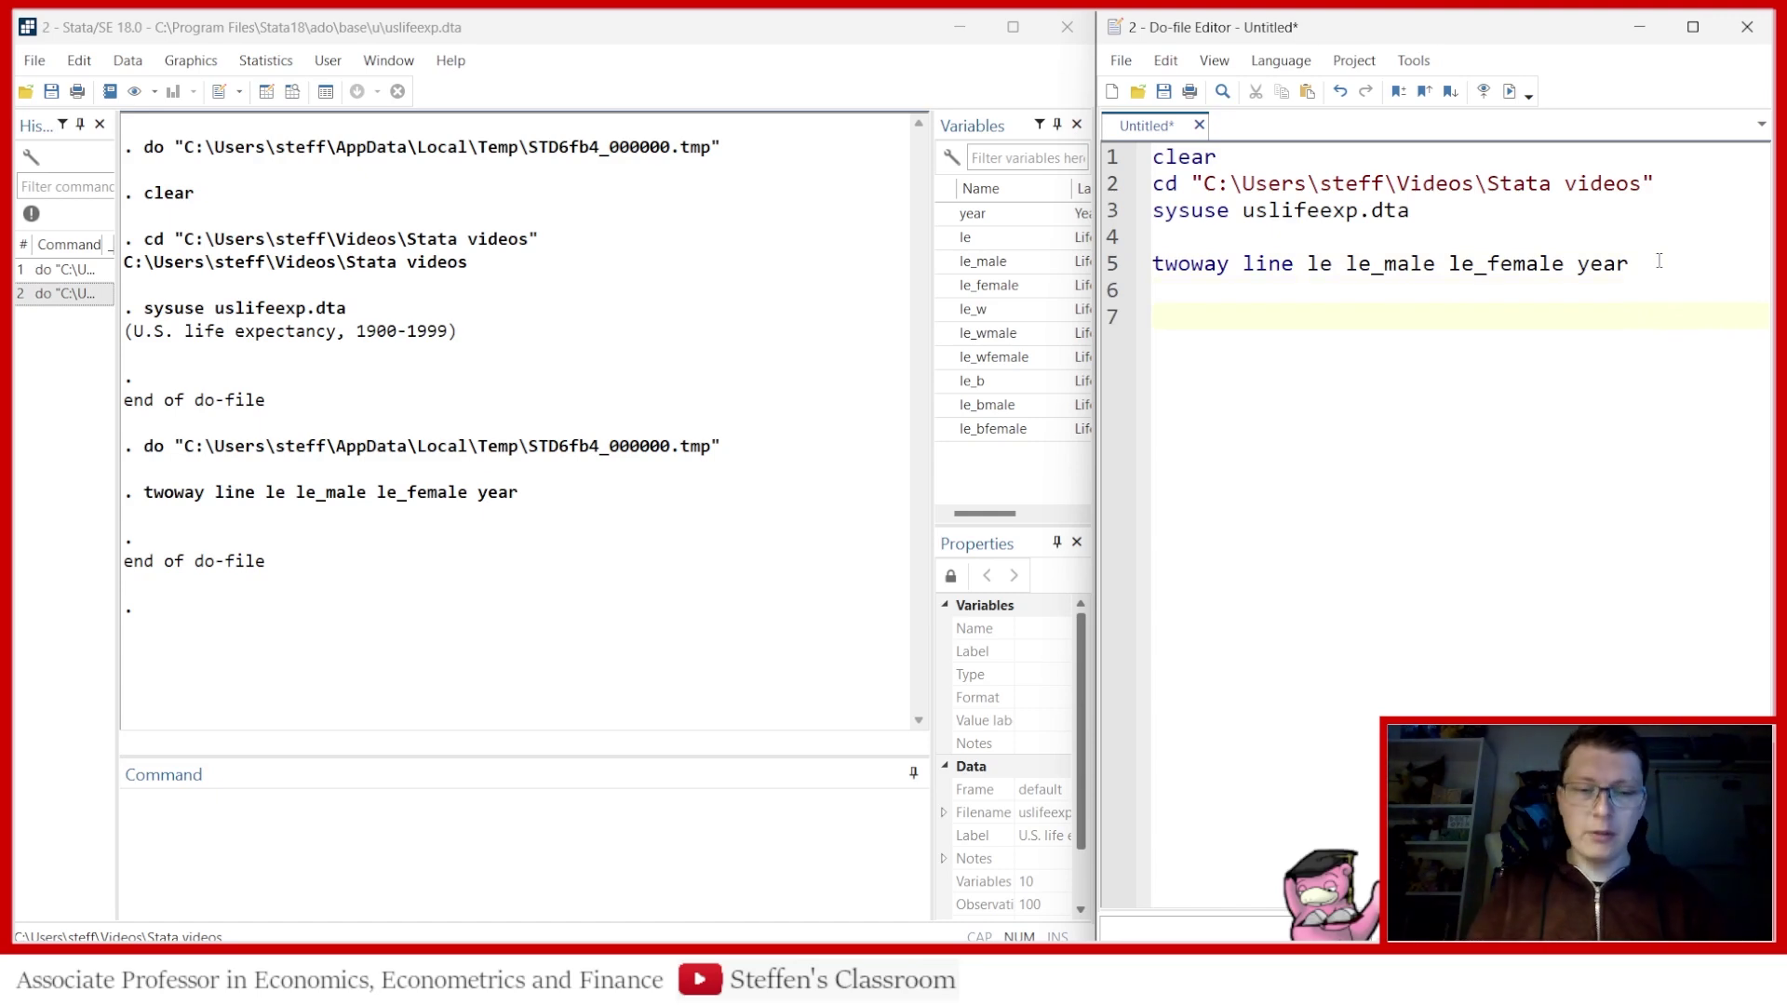
{"action": "type", "text": "tsset"}
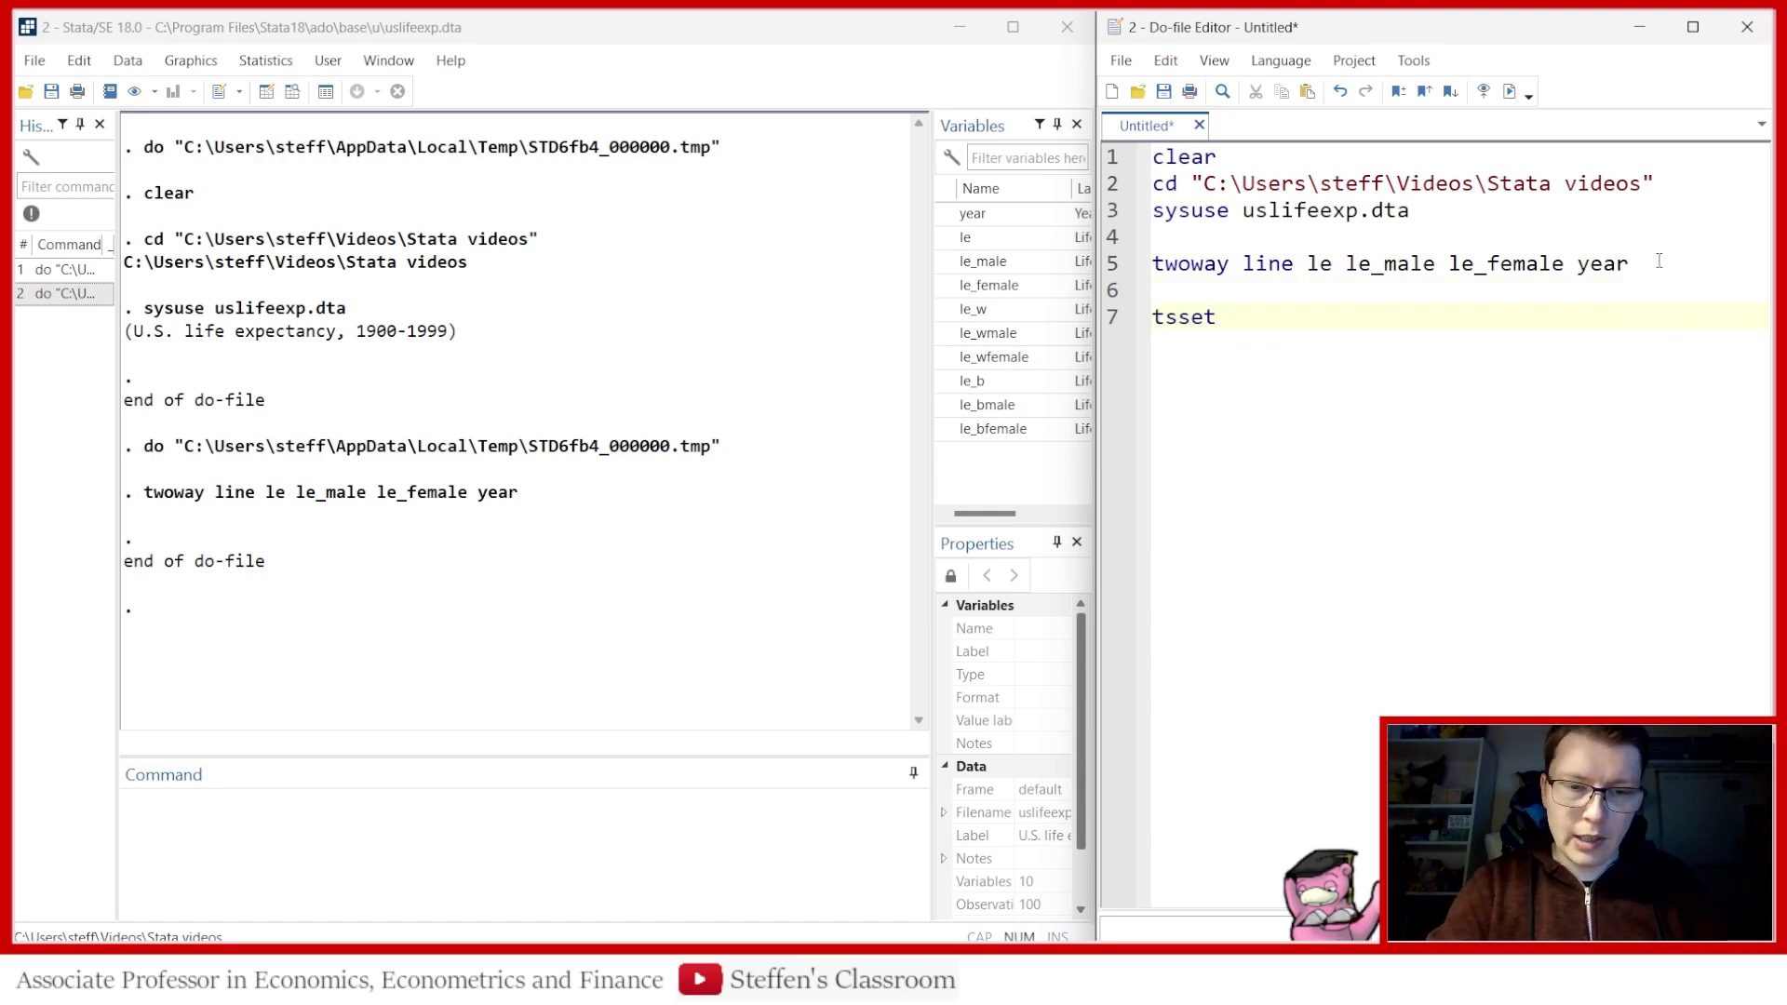
{"action": "type", "text": " year, y"}
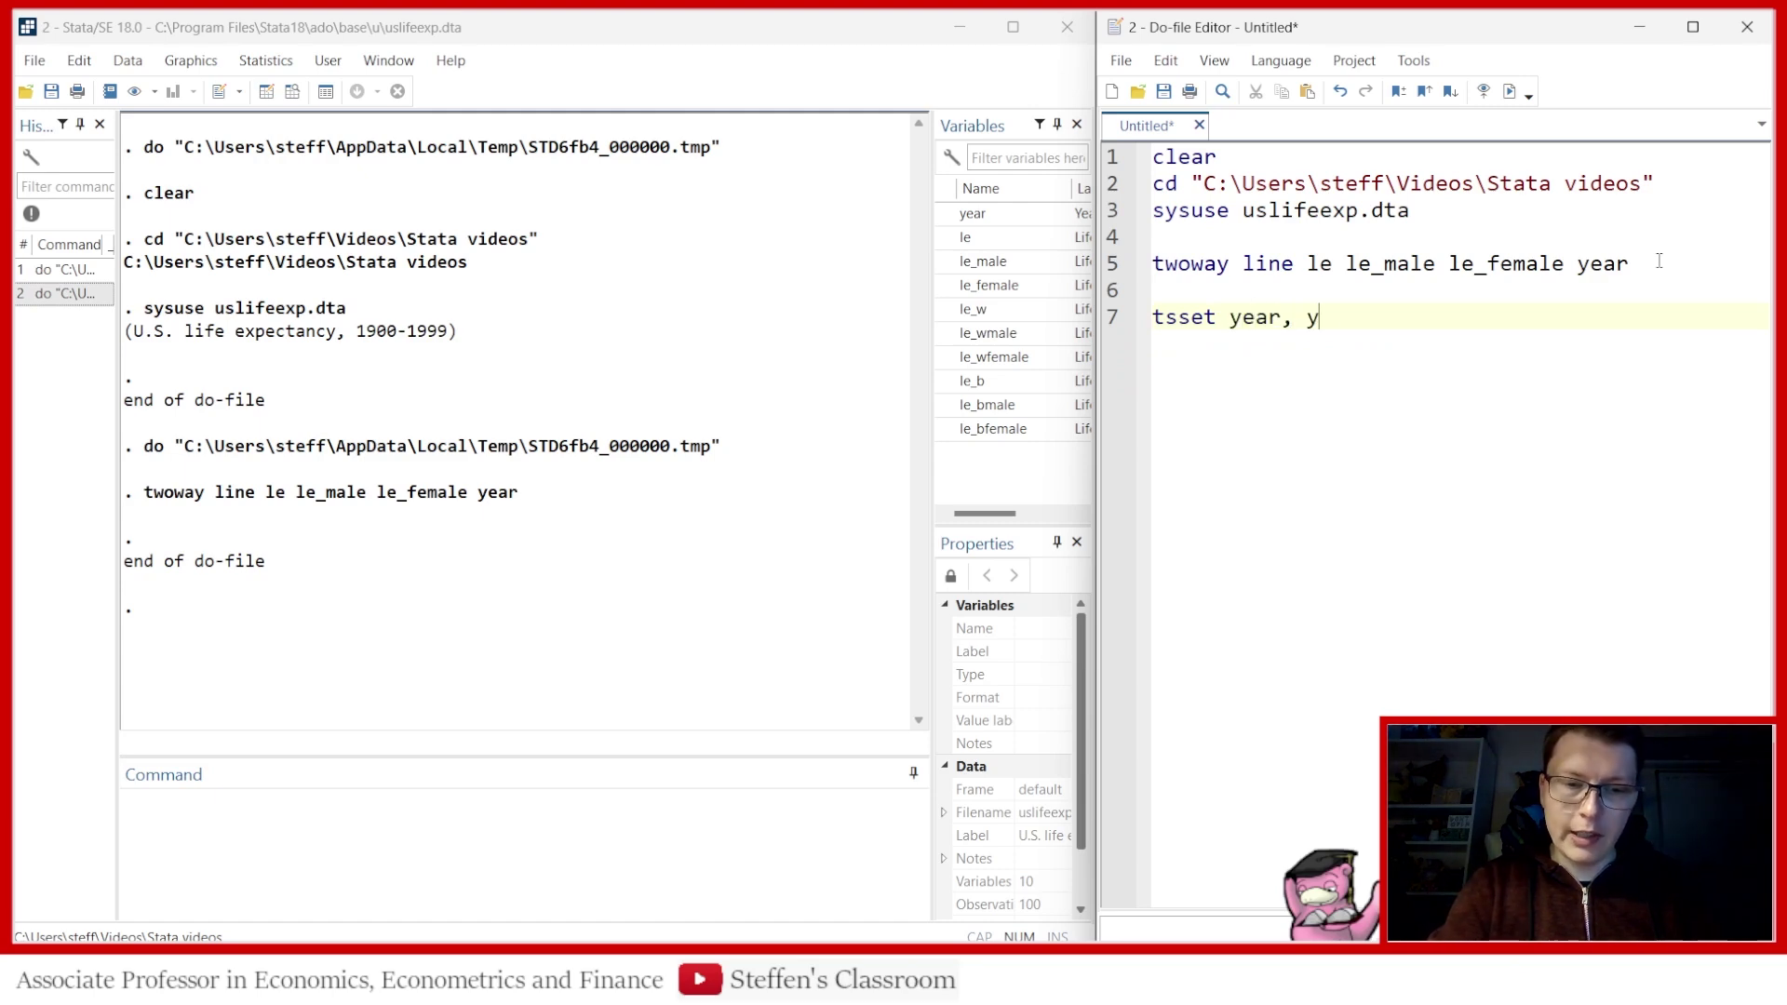
{"action": "type", "text": "early"}
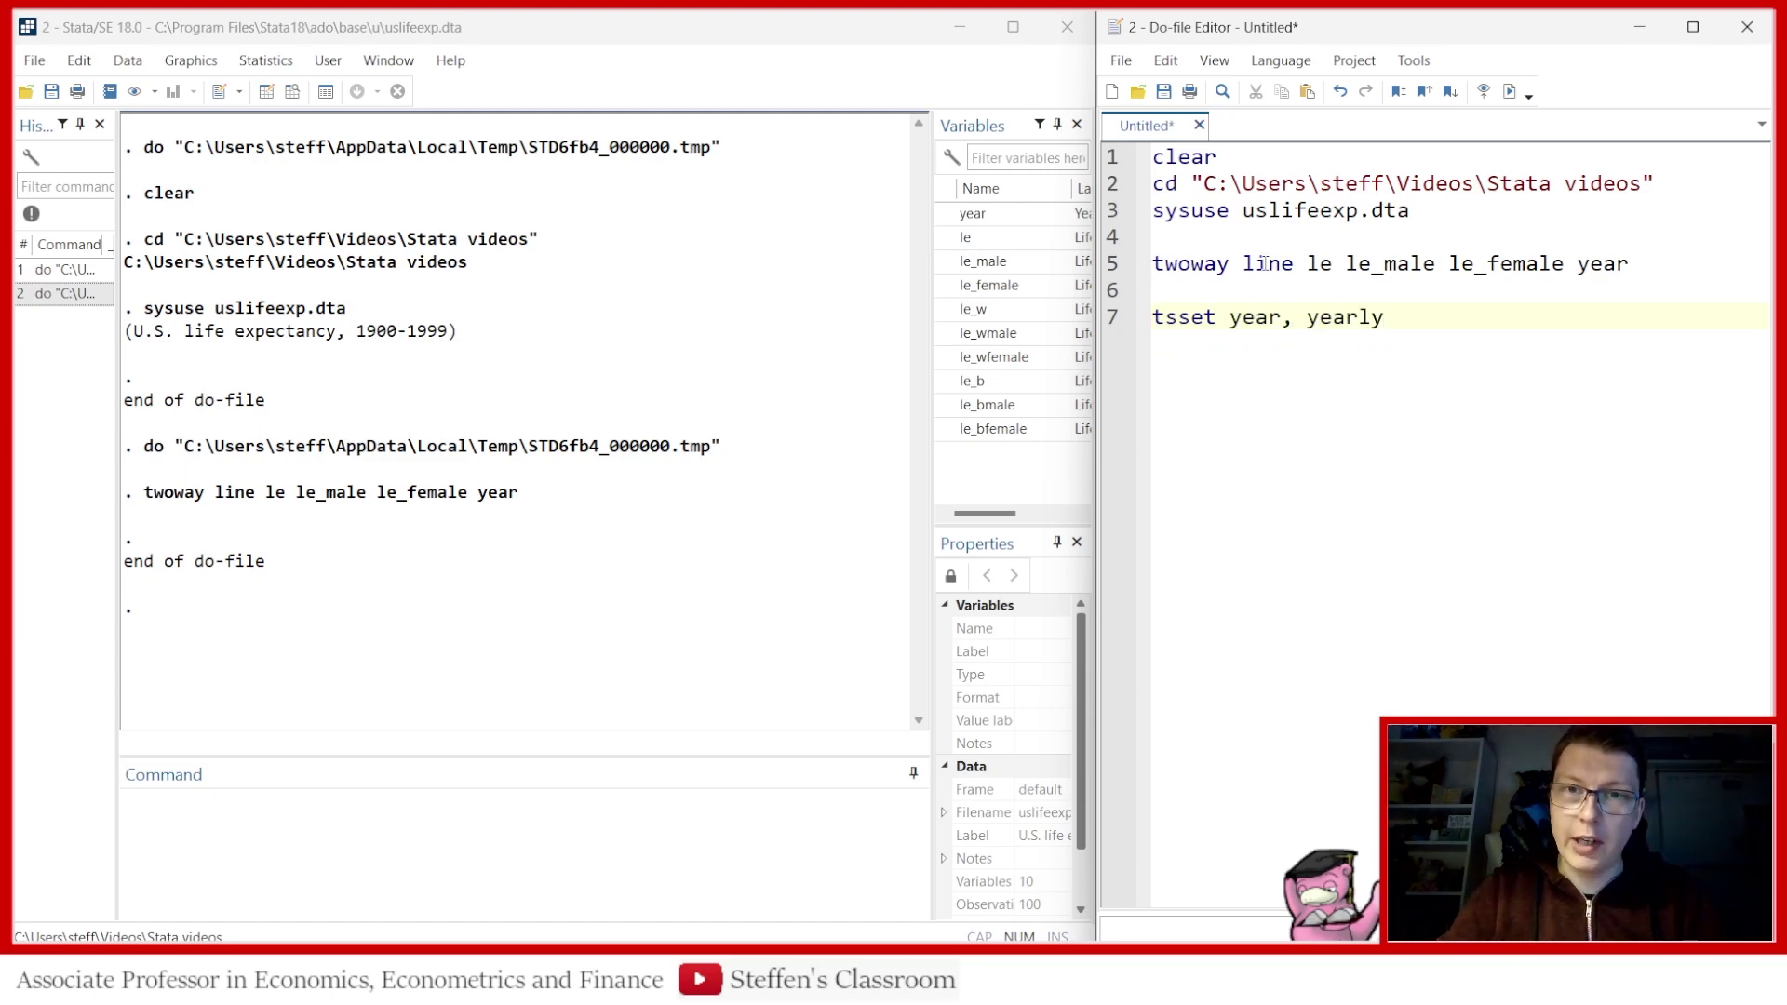
{"action": "key", "text": "Return"}
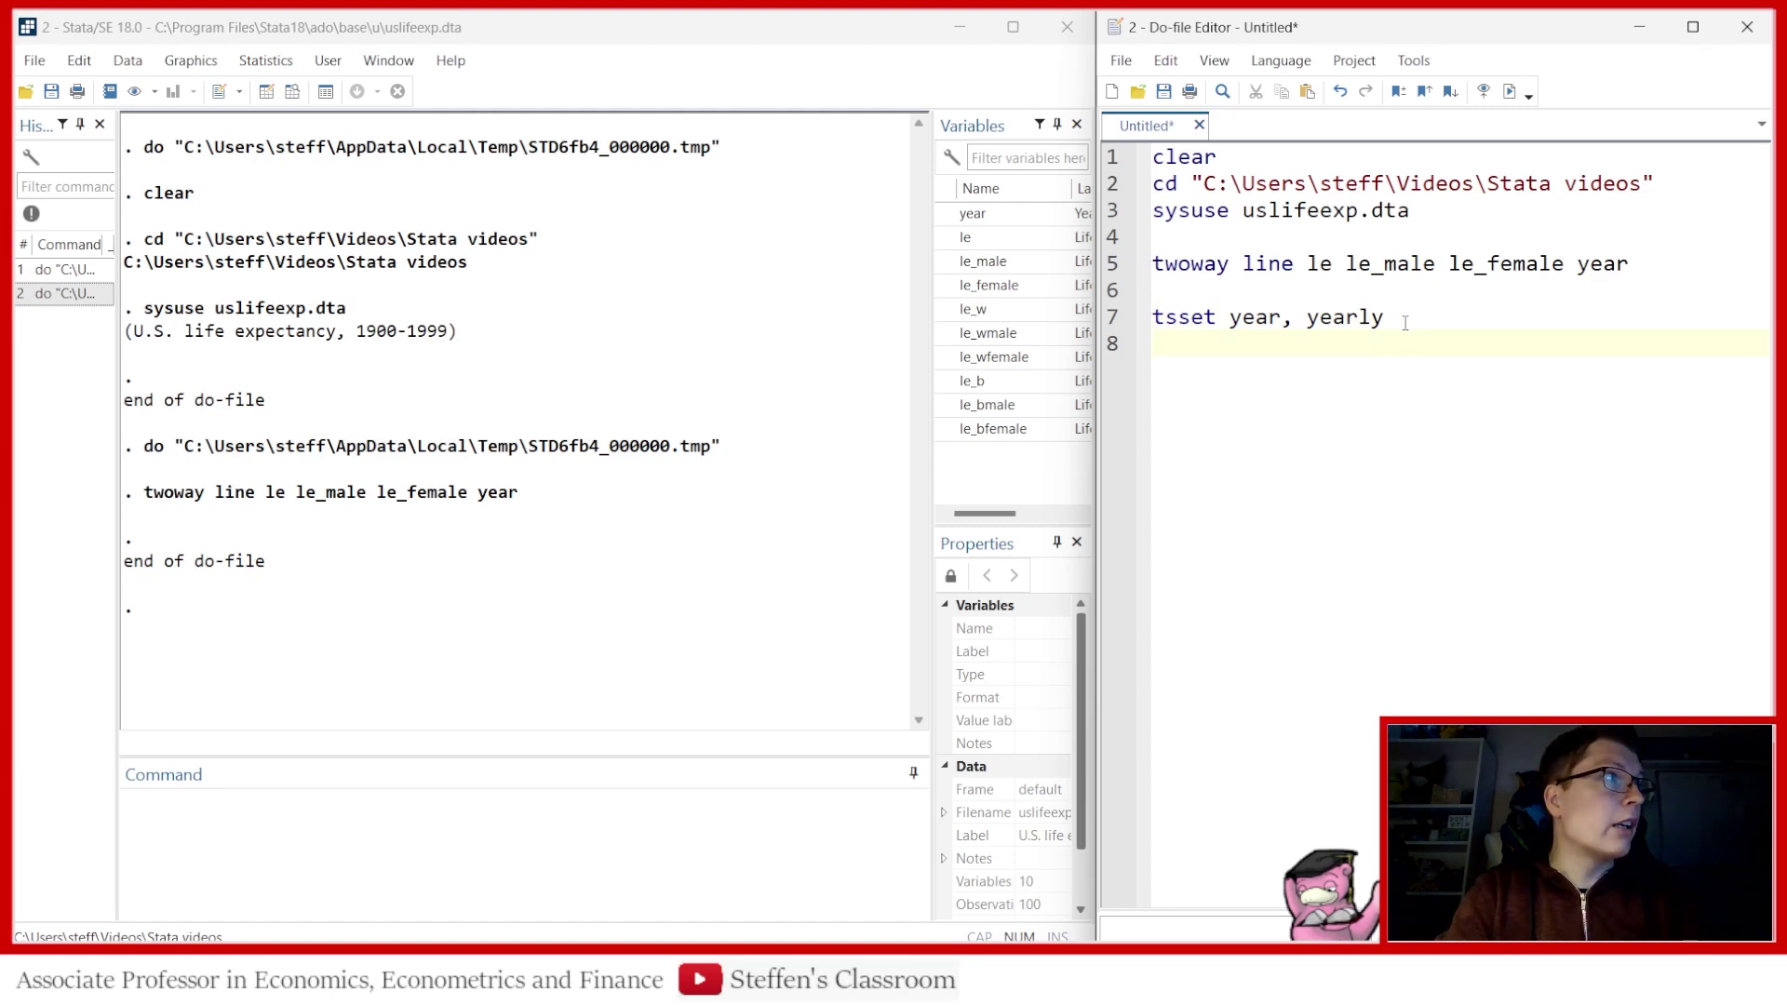
{"action": "type", "text": "two"}
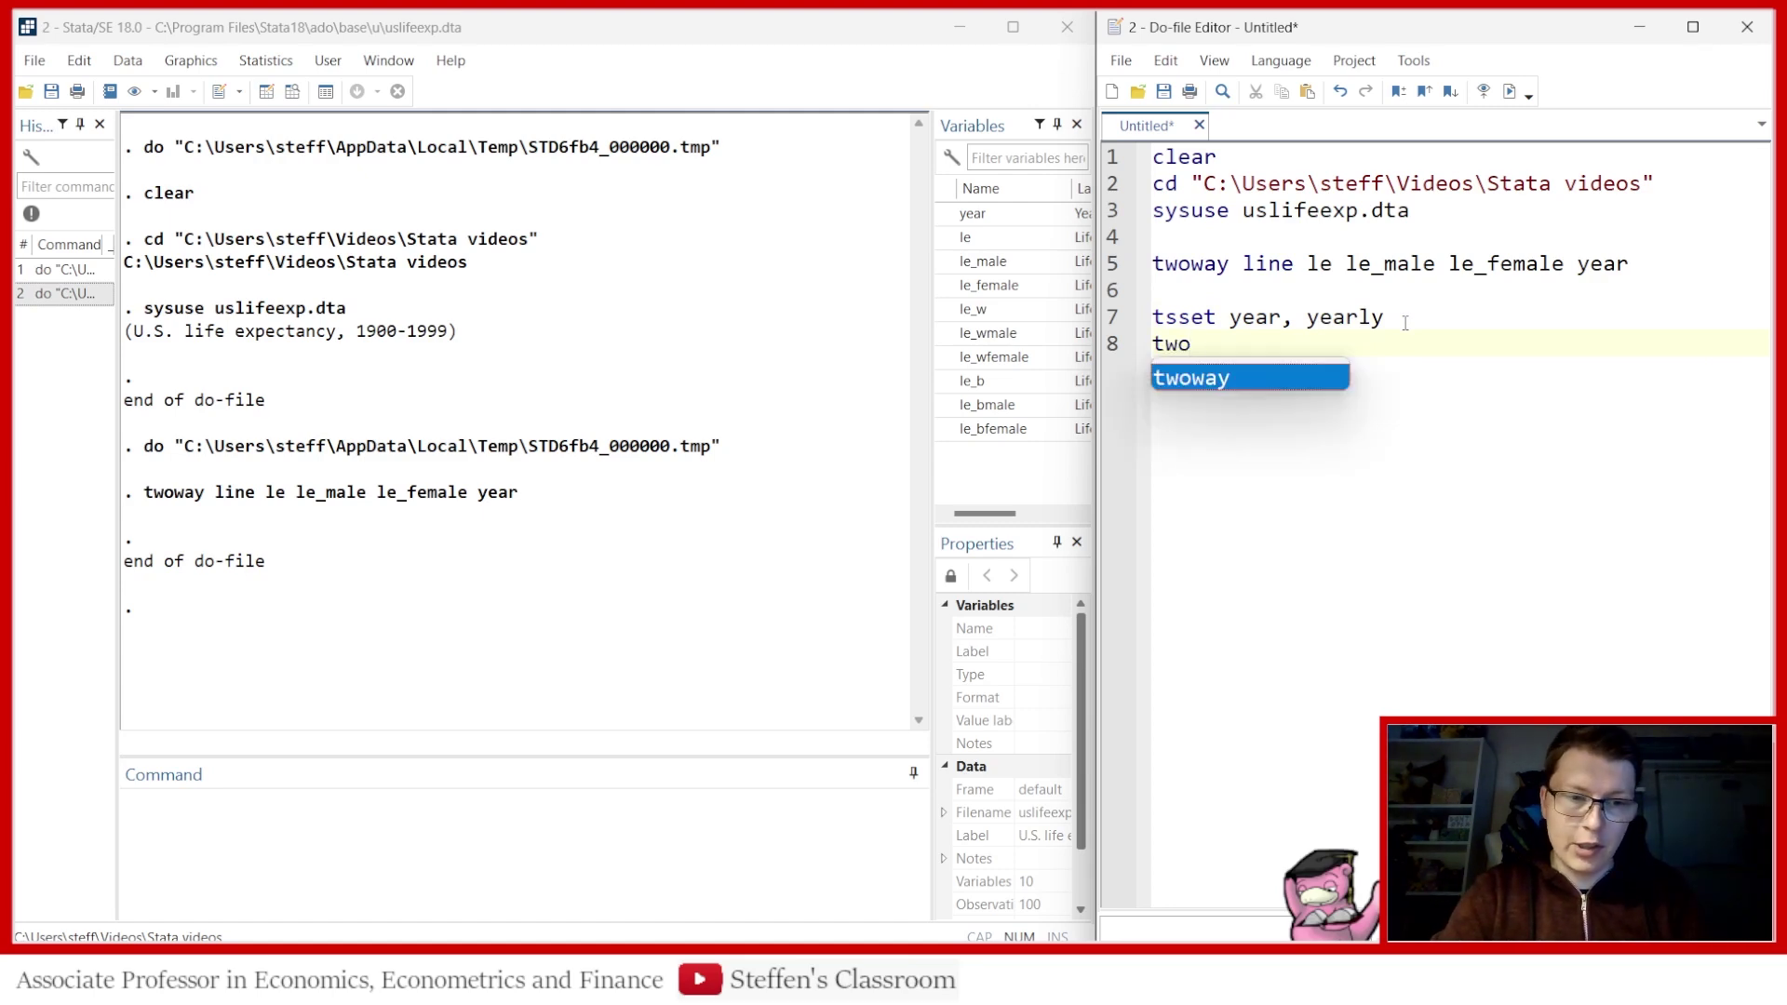
{"action": "type", "text": "way tsline"}
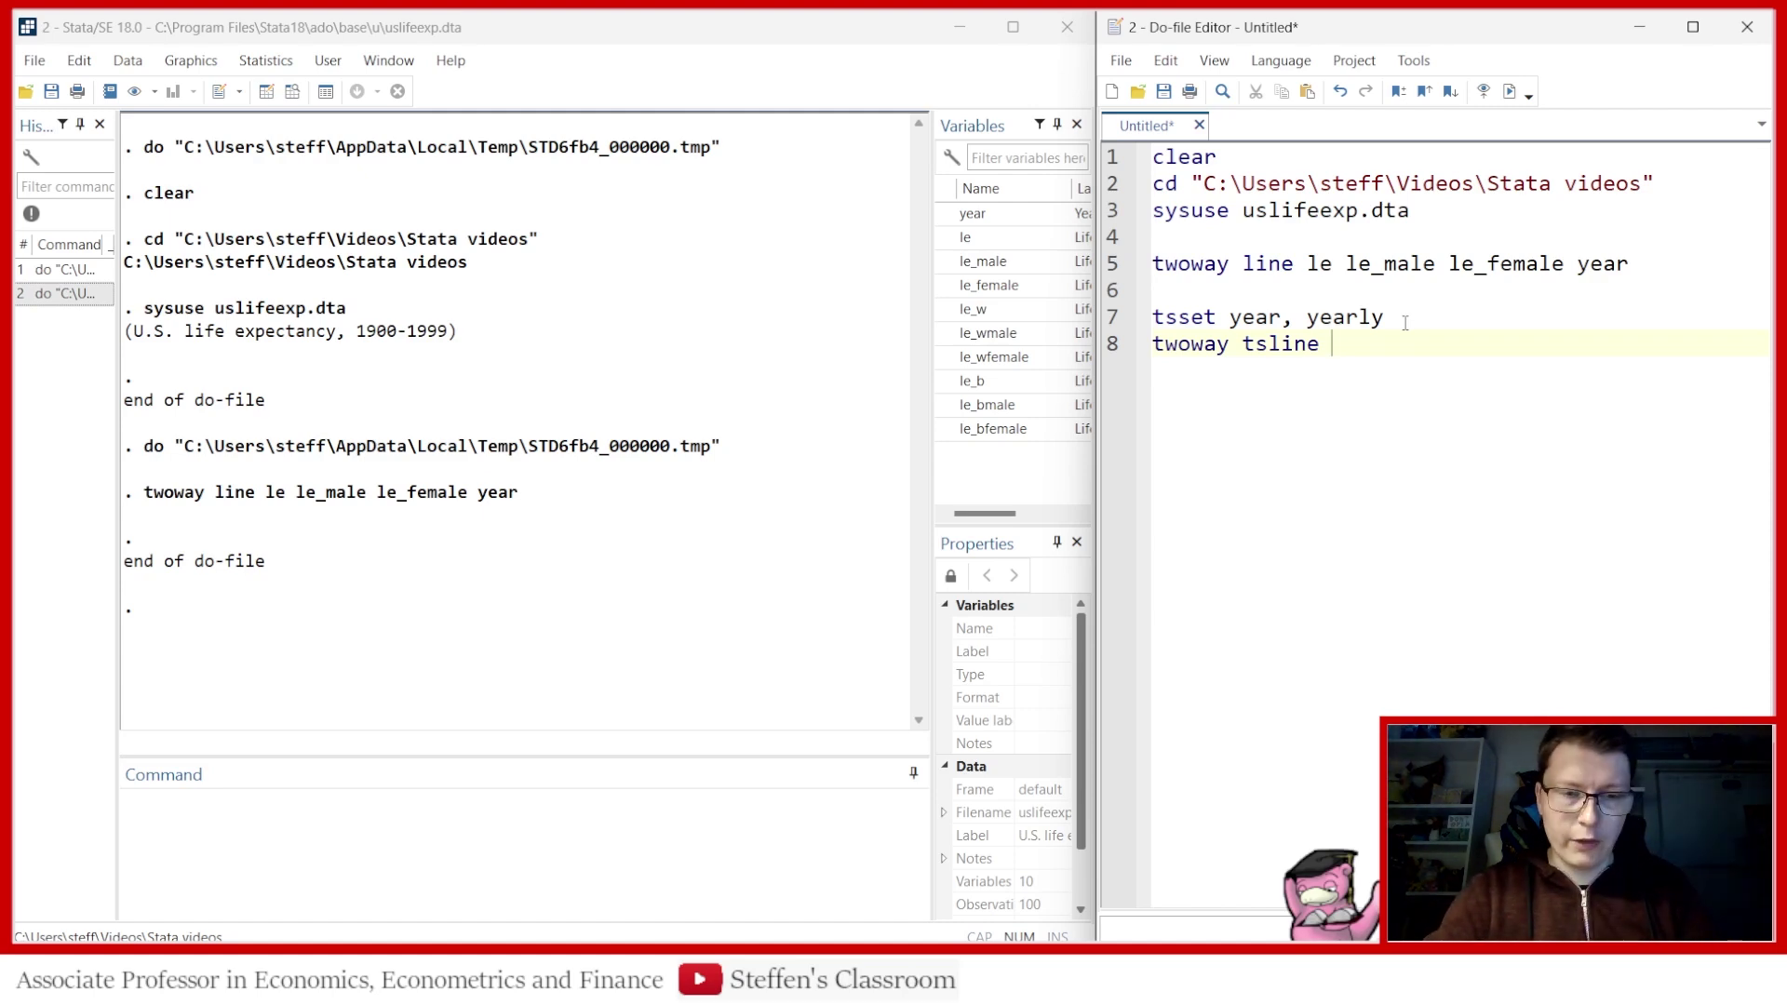
{"action": "type", "text": "le le_"}
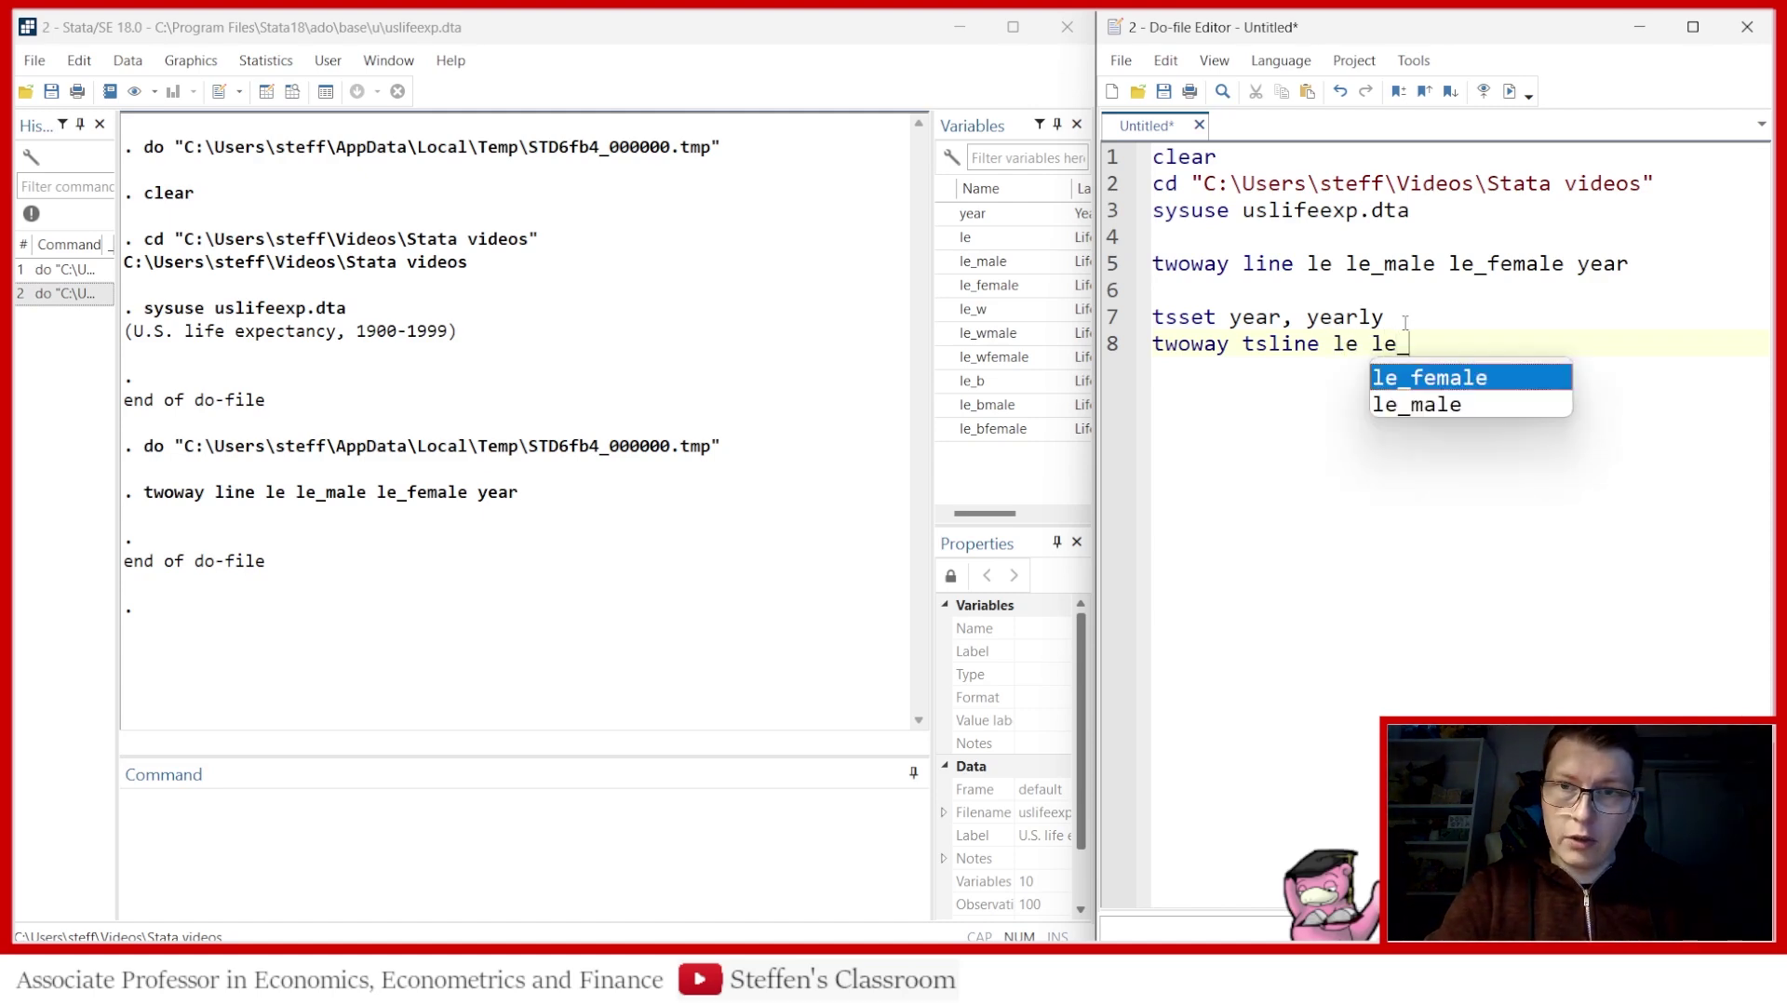
{"action": "key", "text": "Down"}
{"action": "key", "text": "Return"}
{"action": "type", "text": "le le"}
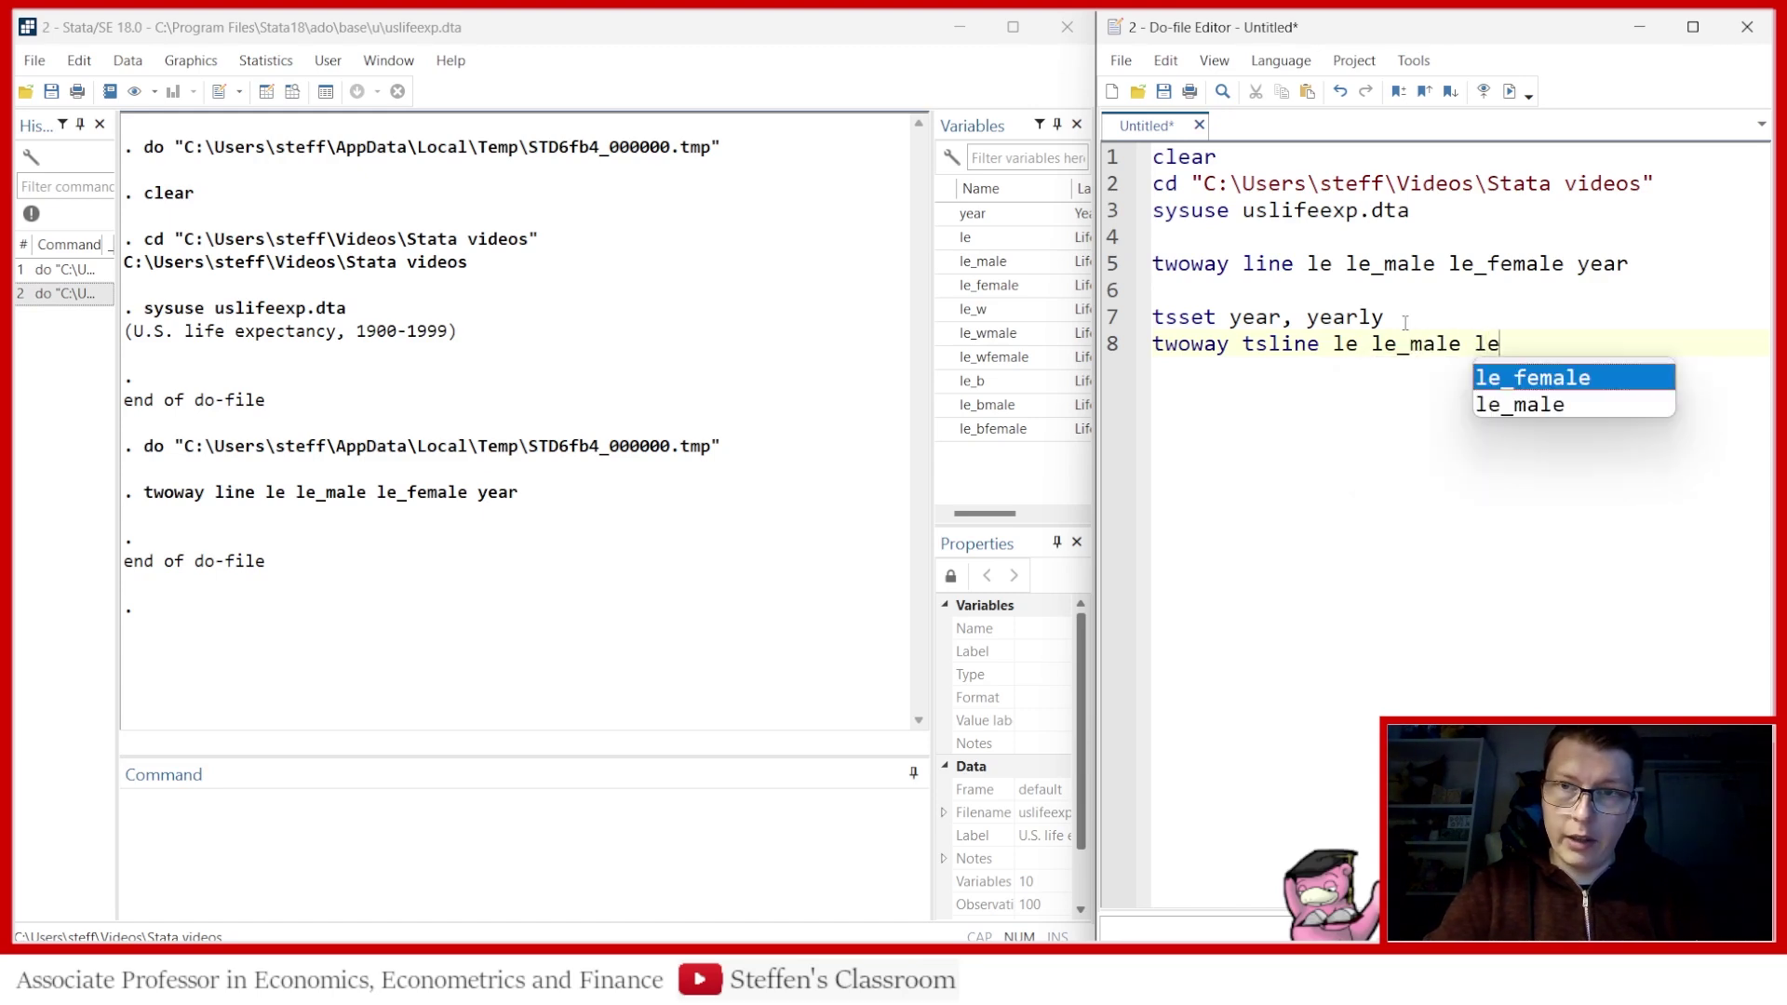
{"action": "key", "text": "Return"}
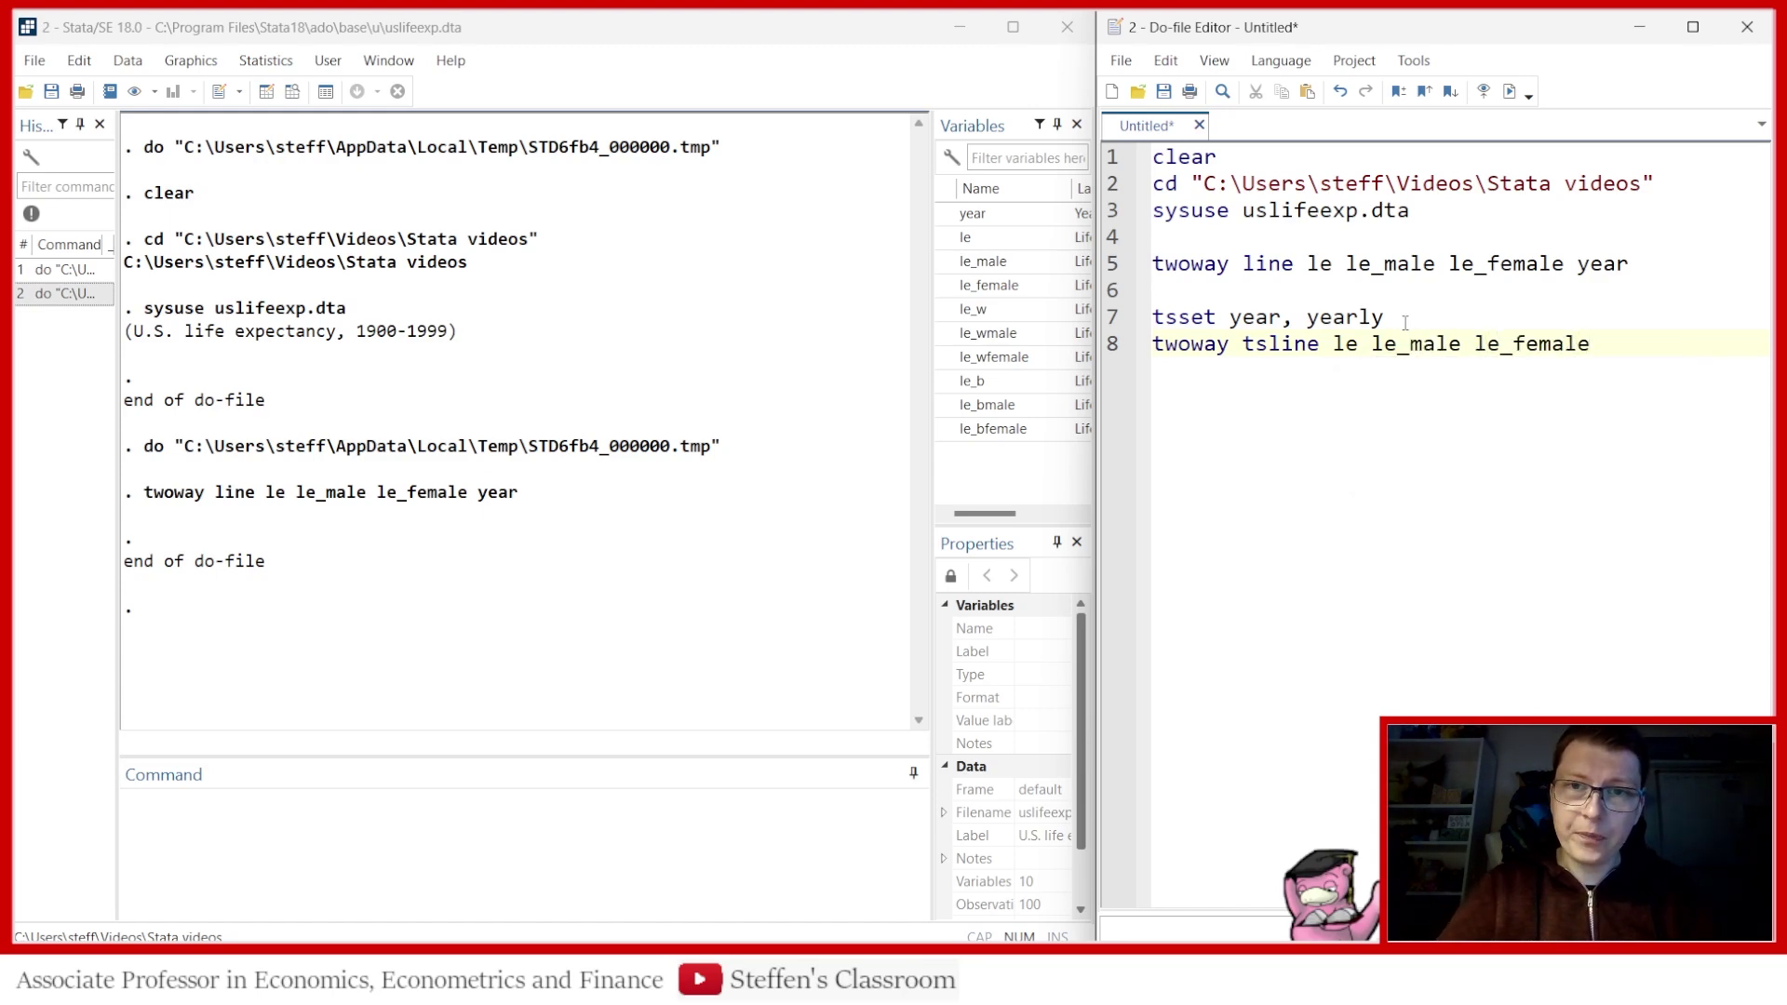
Run the tsset and tsline lines together, then close the three-line graph
{"action": "left_click", "coordinate": [1110, 344]}
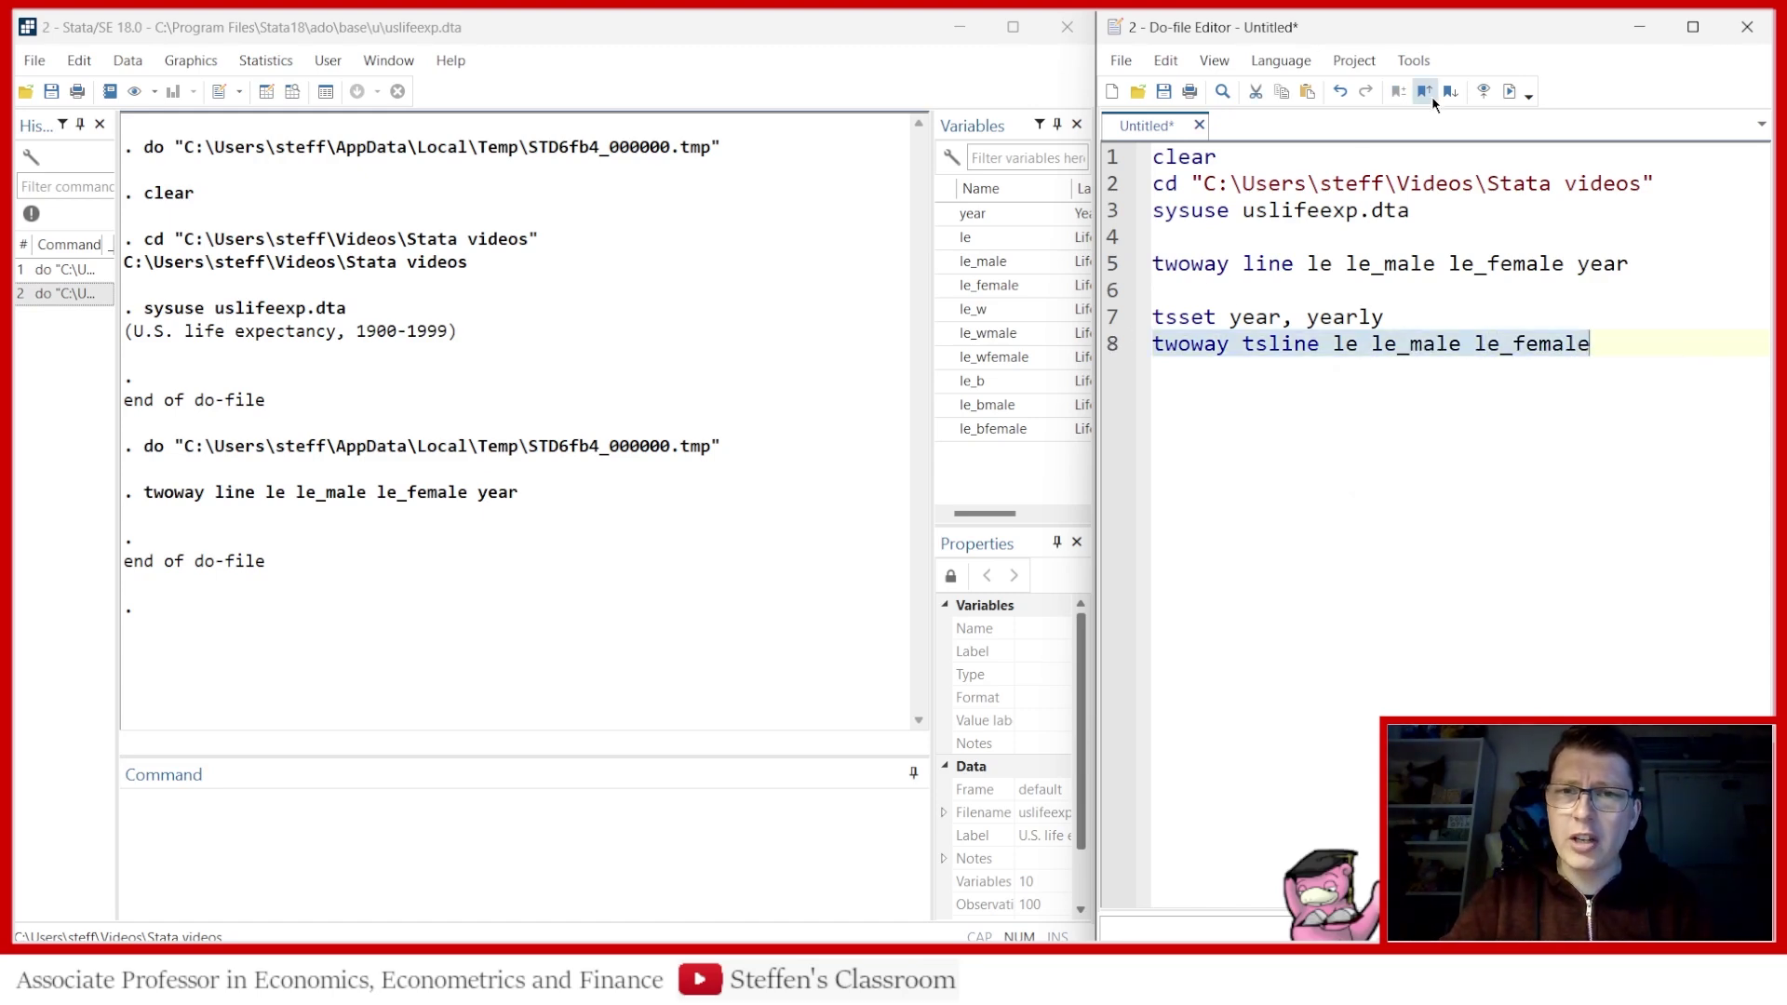
{"action": "left_click", "coordinate": [1107, 317], "text": "shift"}
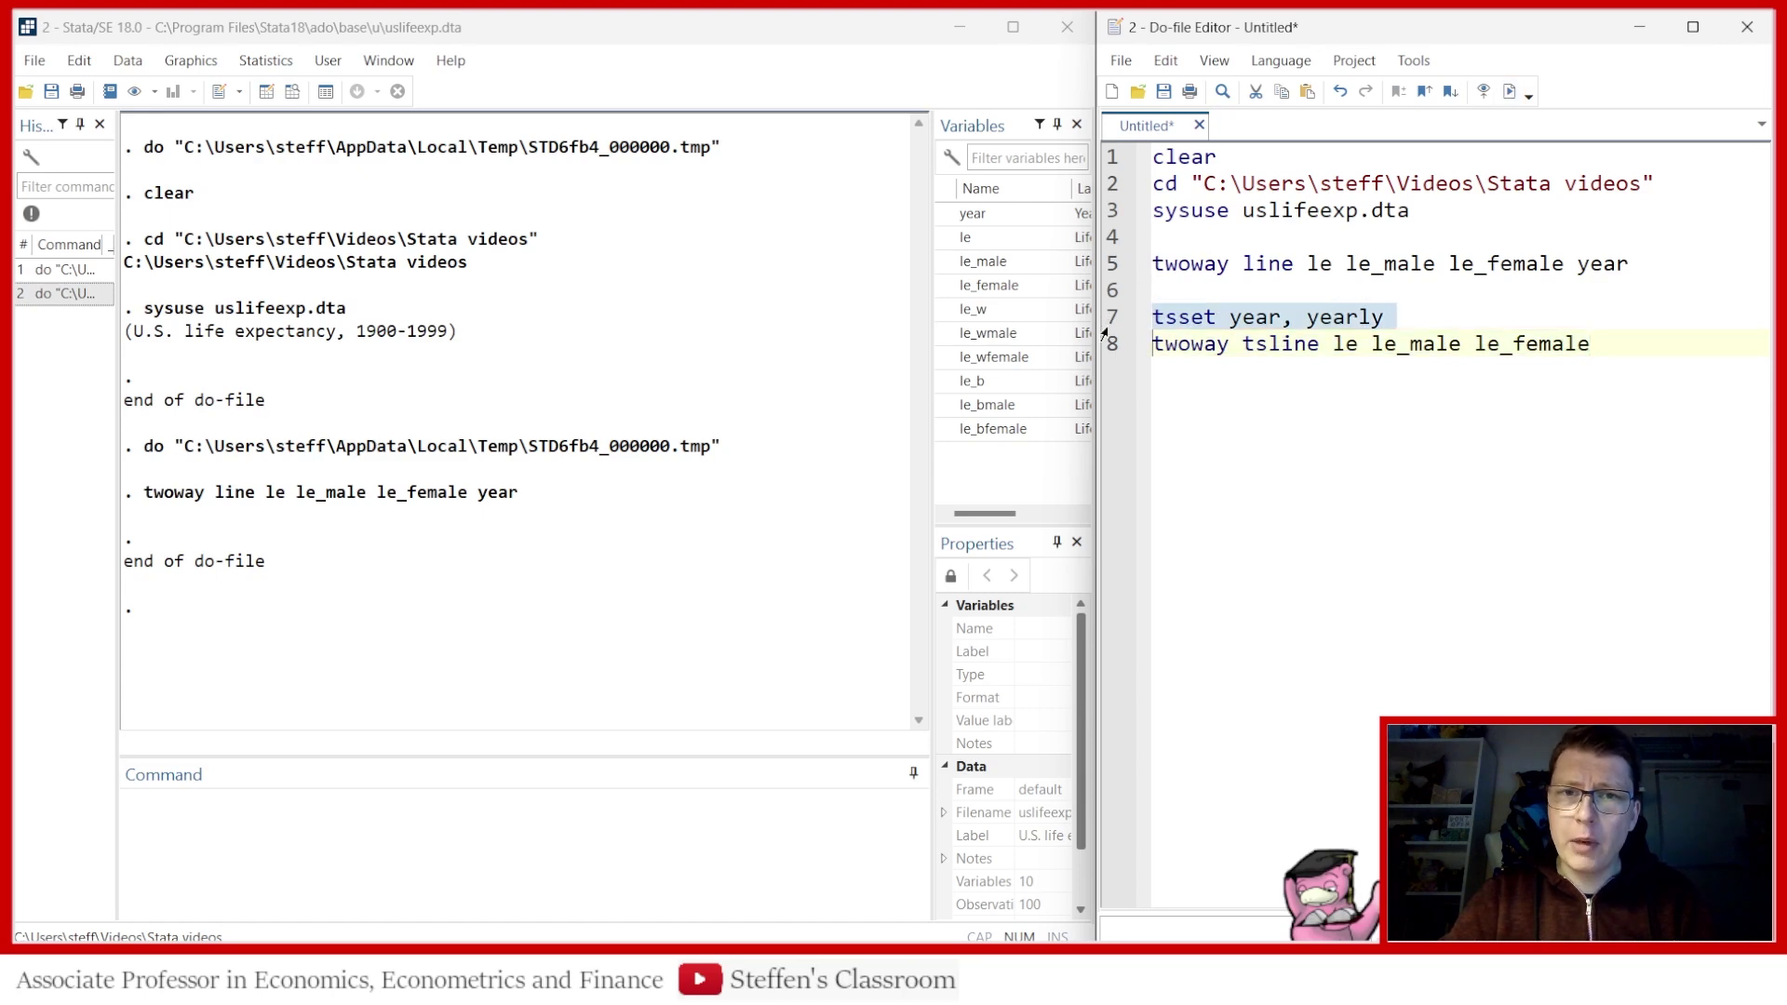
{"action": "left_click", "coordinate": [1509, 91]}
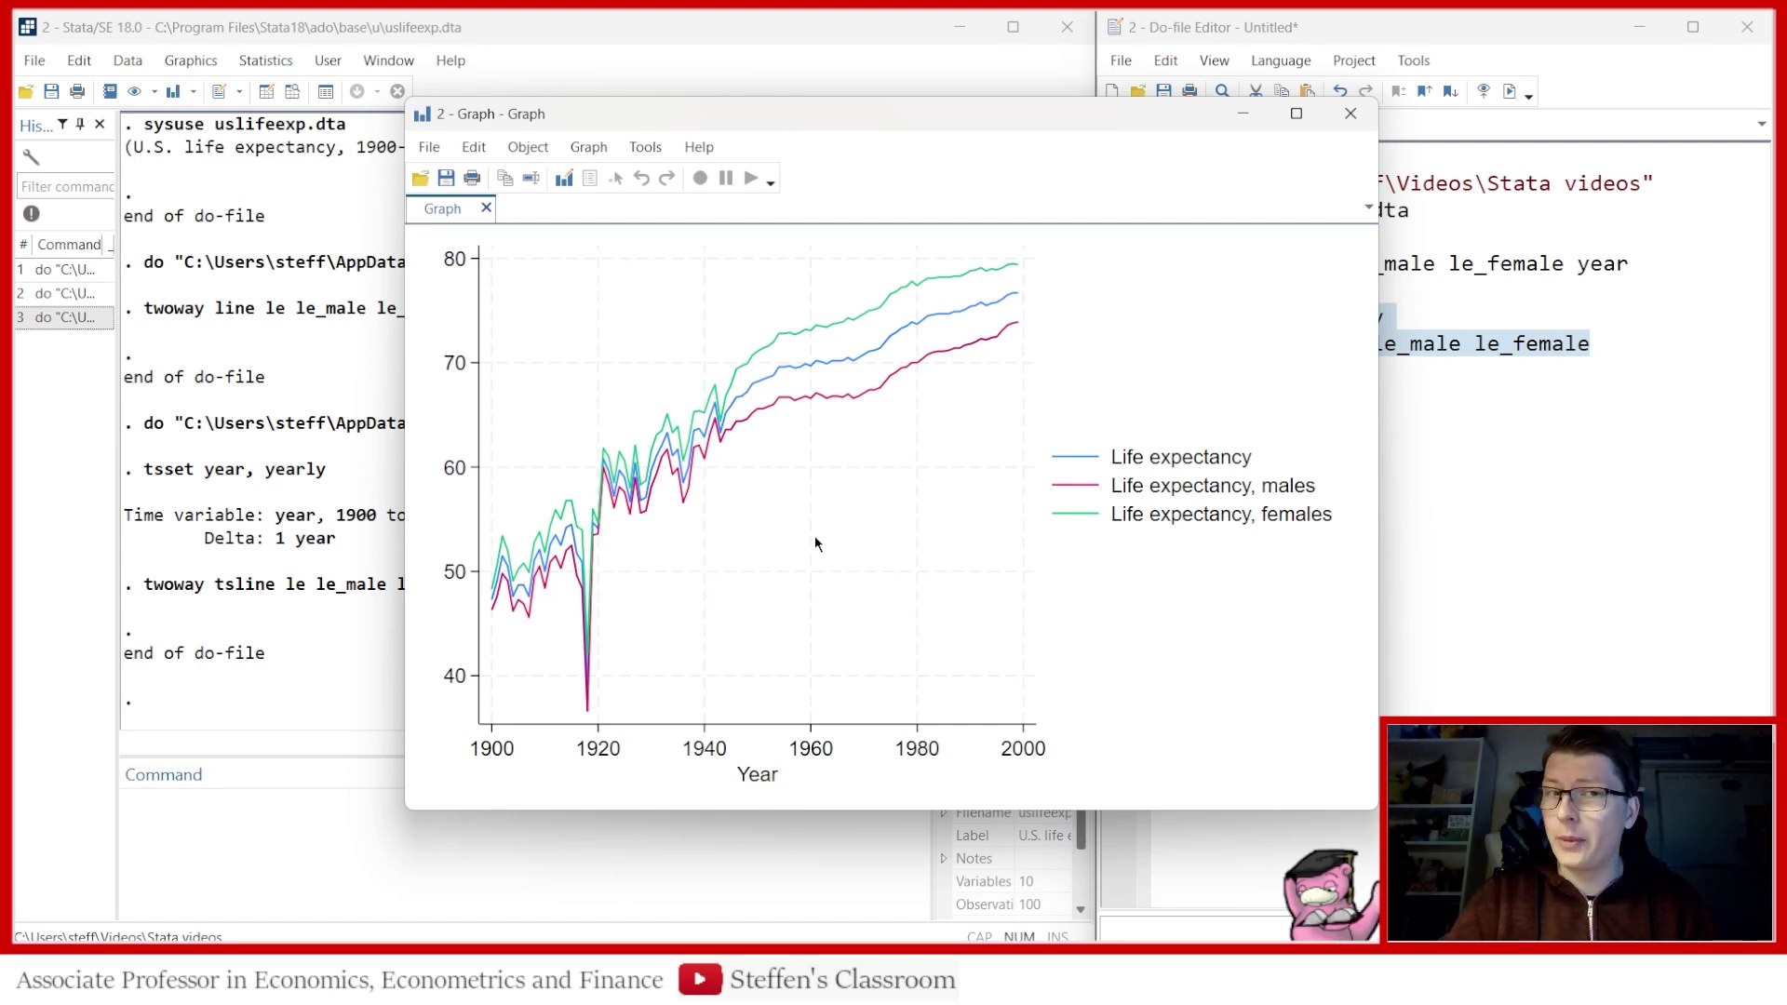
{"action": "left_click", "coordinate": [1349, 114]}
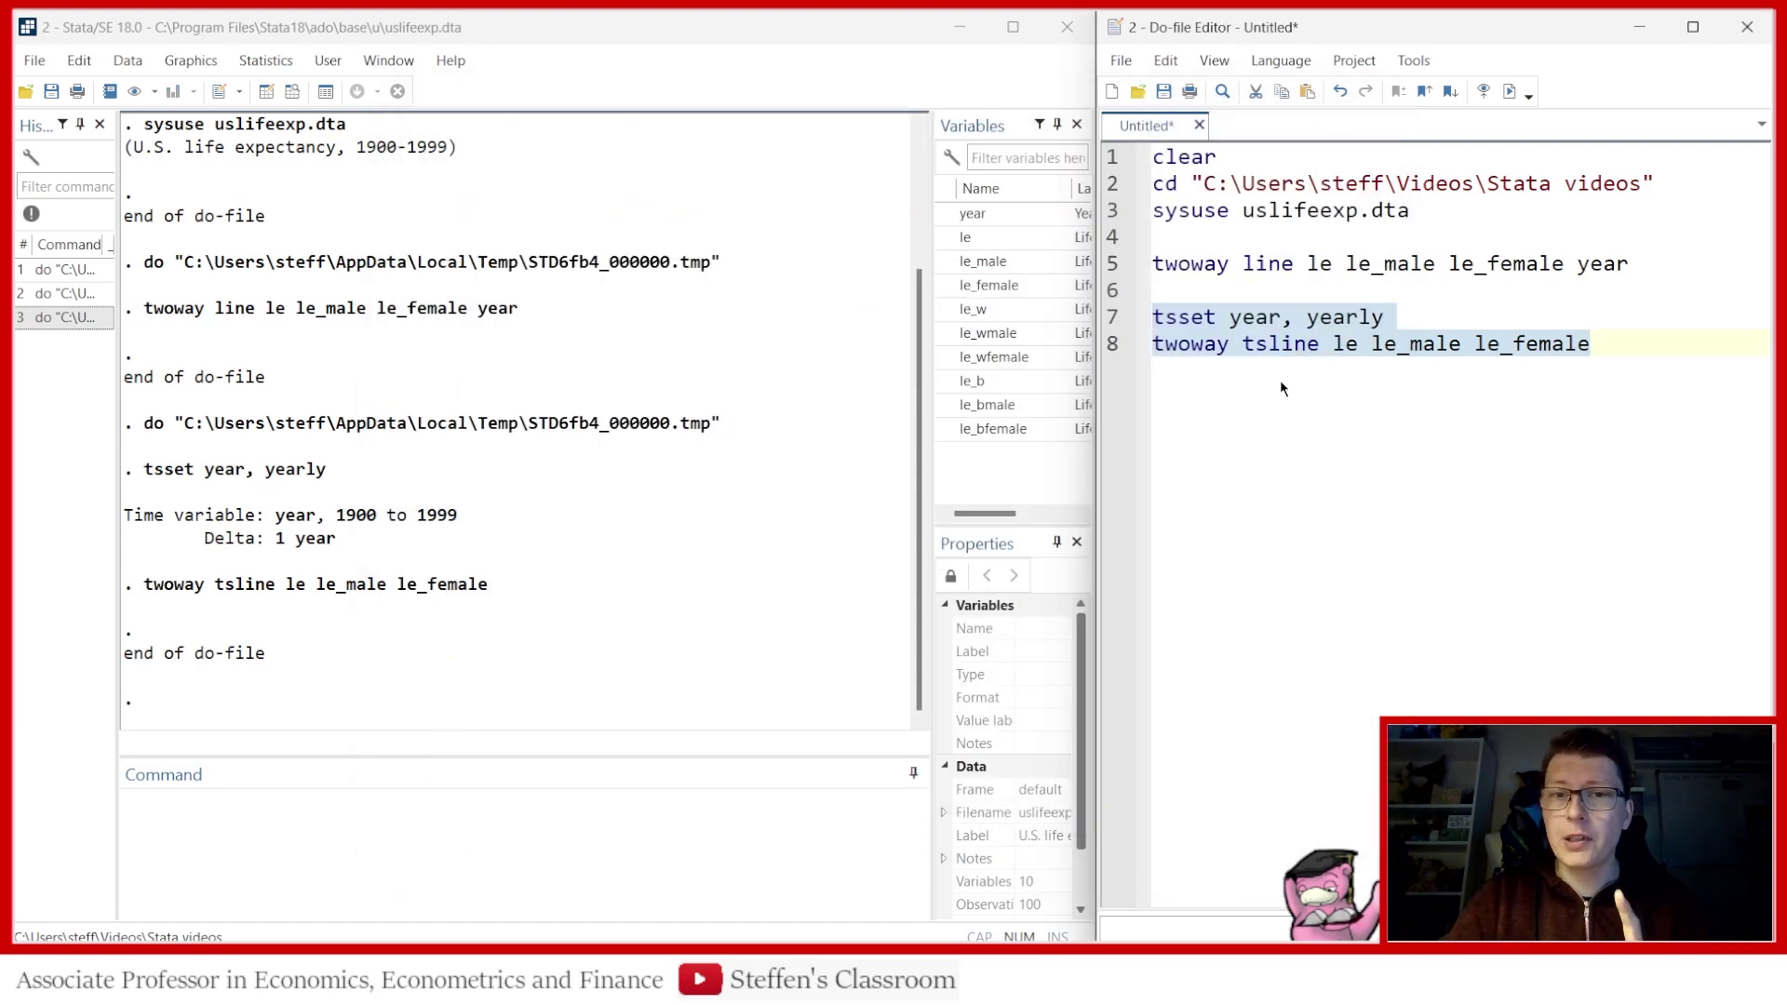
{"action": "left_click", "coordinate": [1596, 343]}
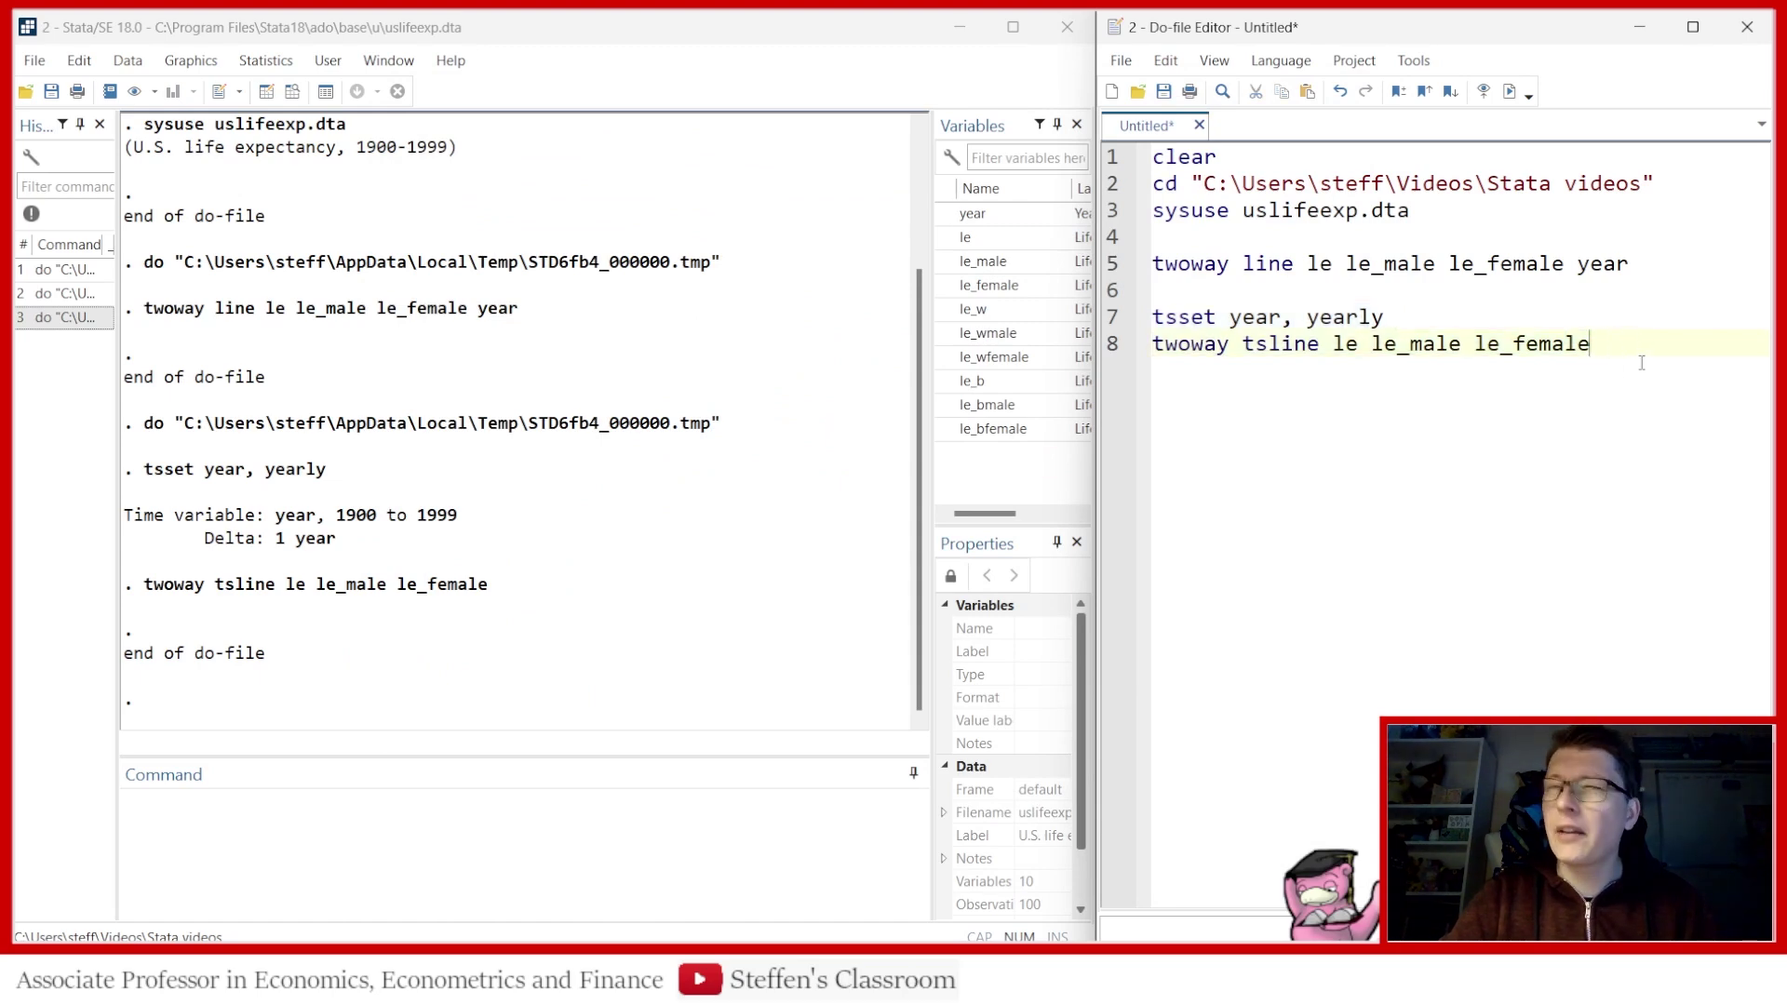
Write and run 'tsline le' on line 10, then close its single-line graph
{"action": "key", "text": "Return"}
{"action": "key", "text": "Return"}
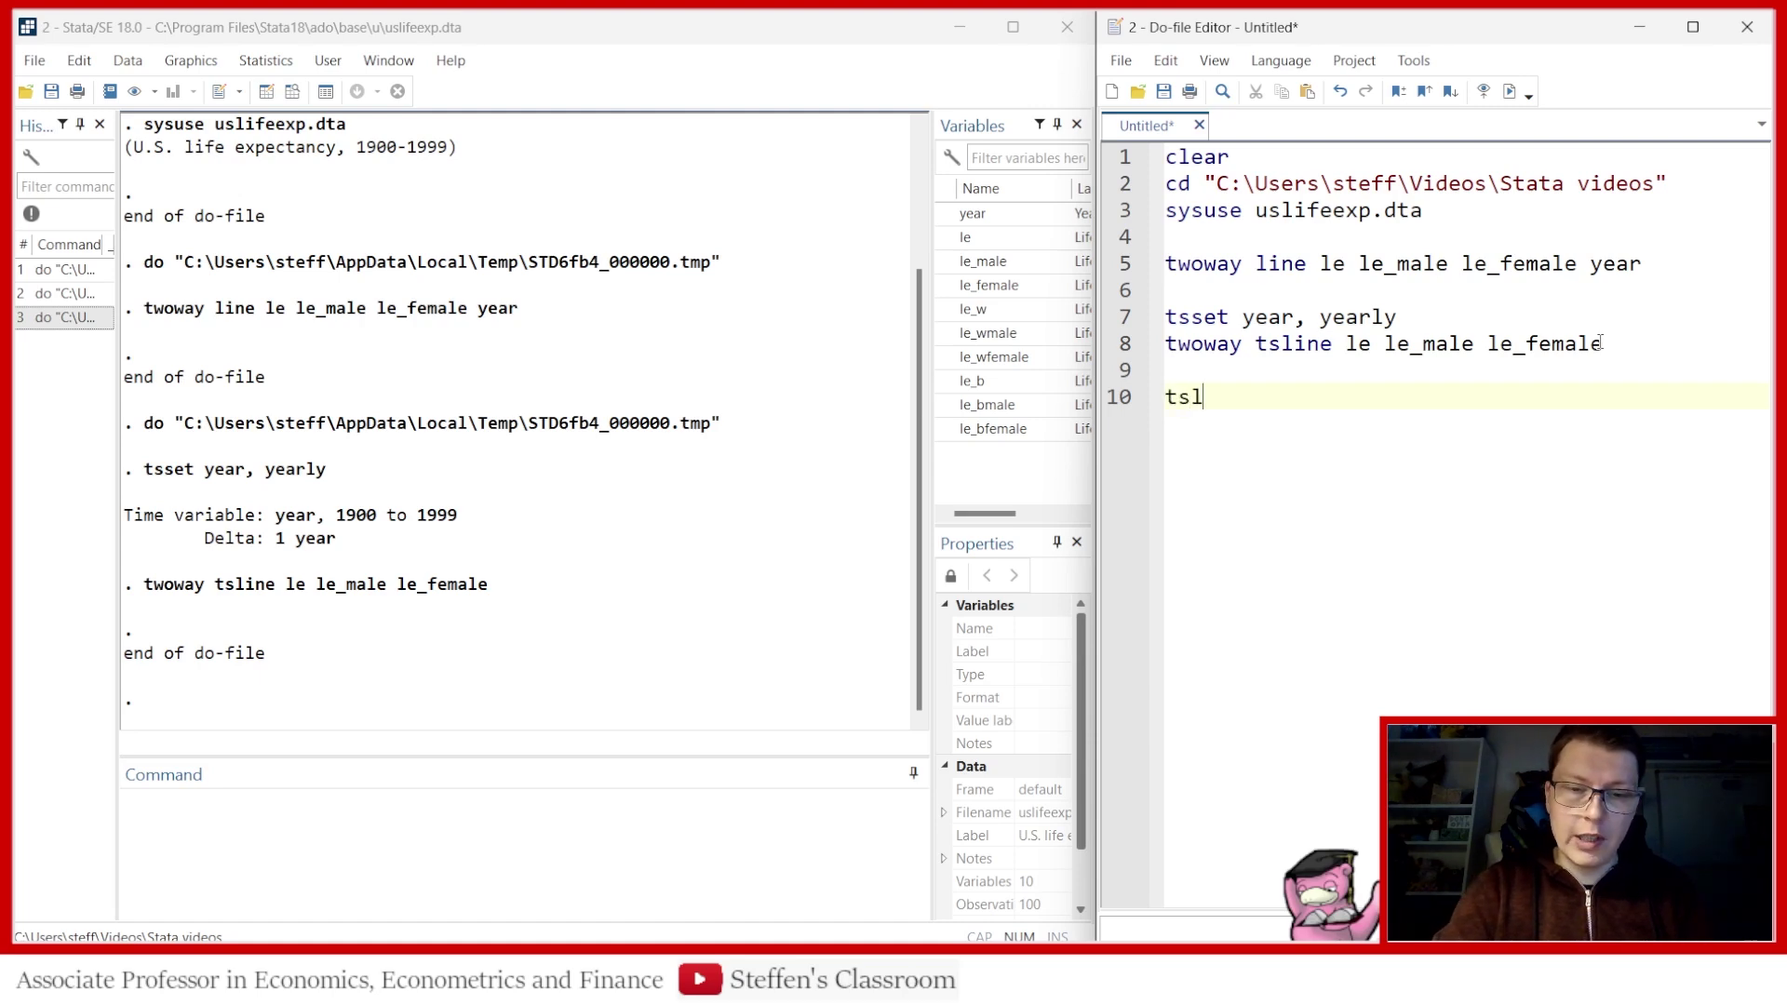
{"action": "type", "text": "ine "}
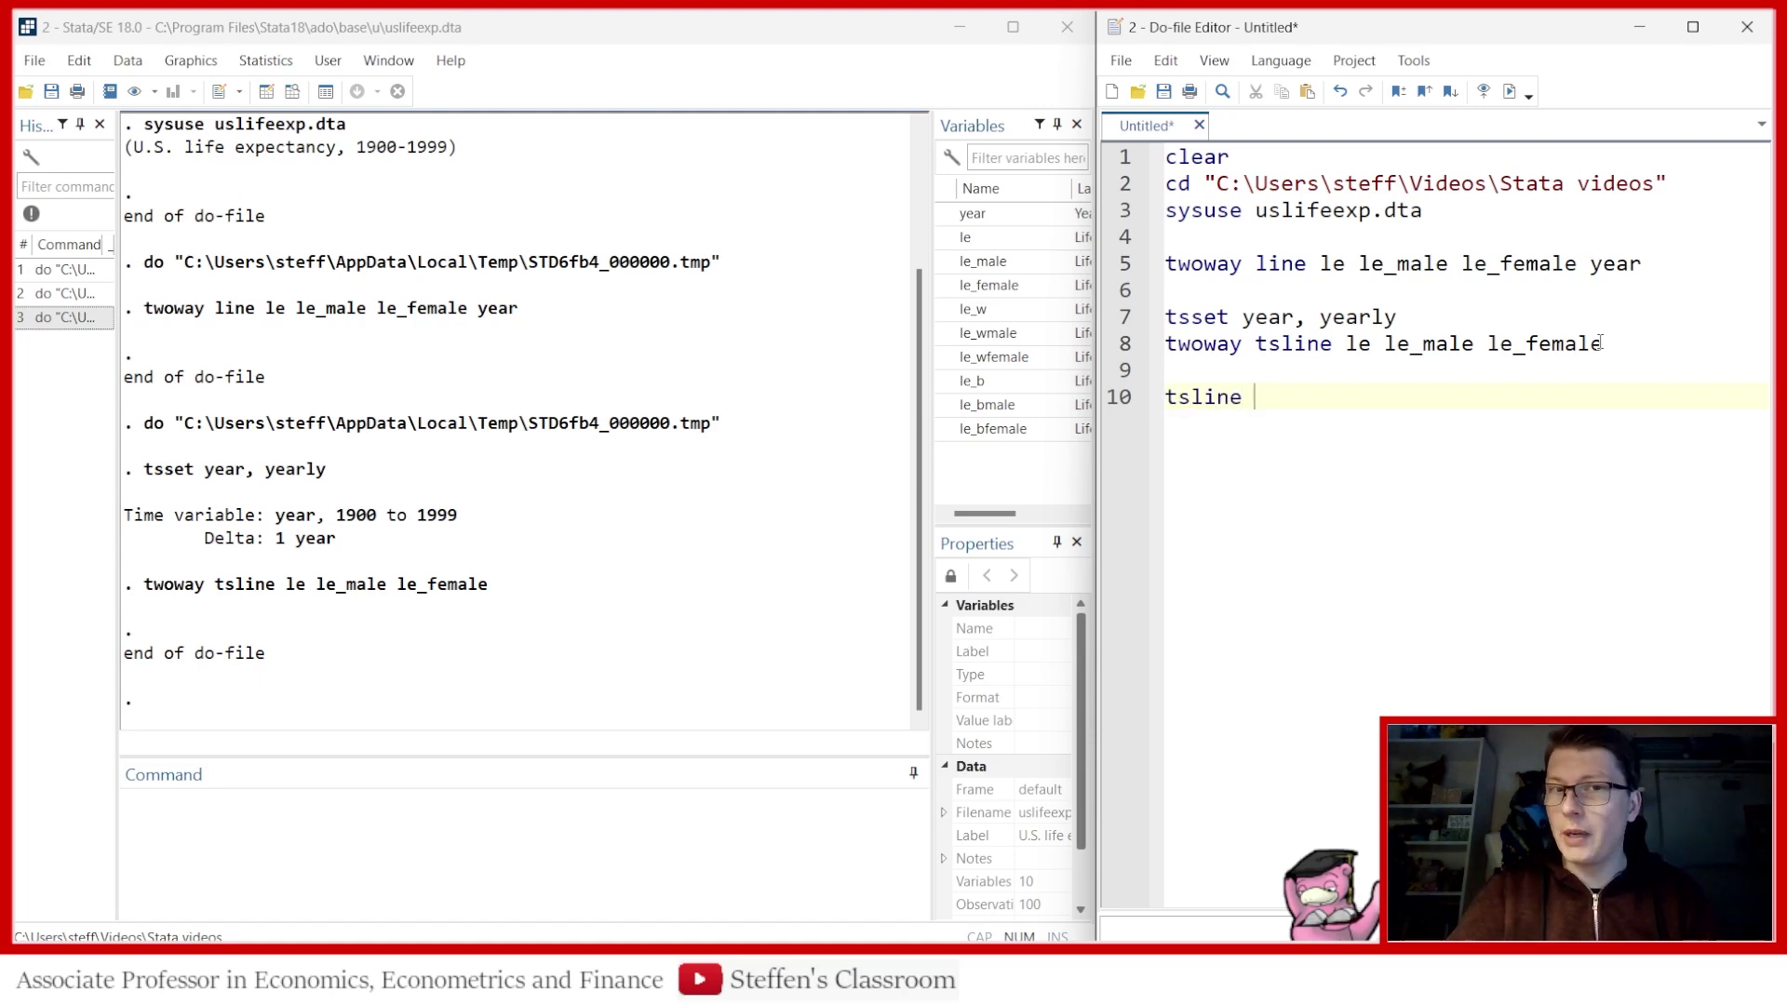
{"action": "type", "text": "le"}
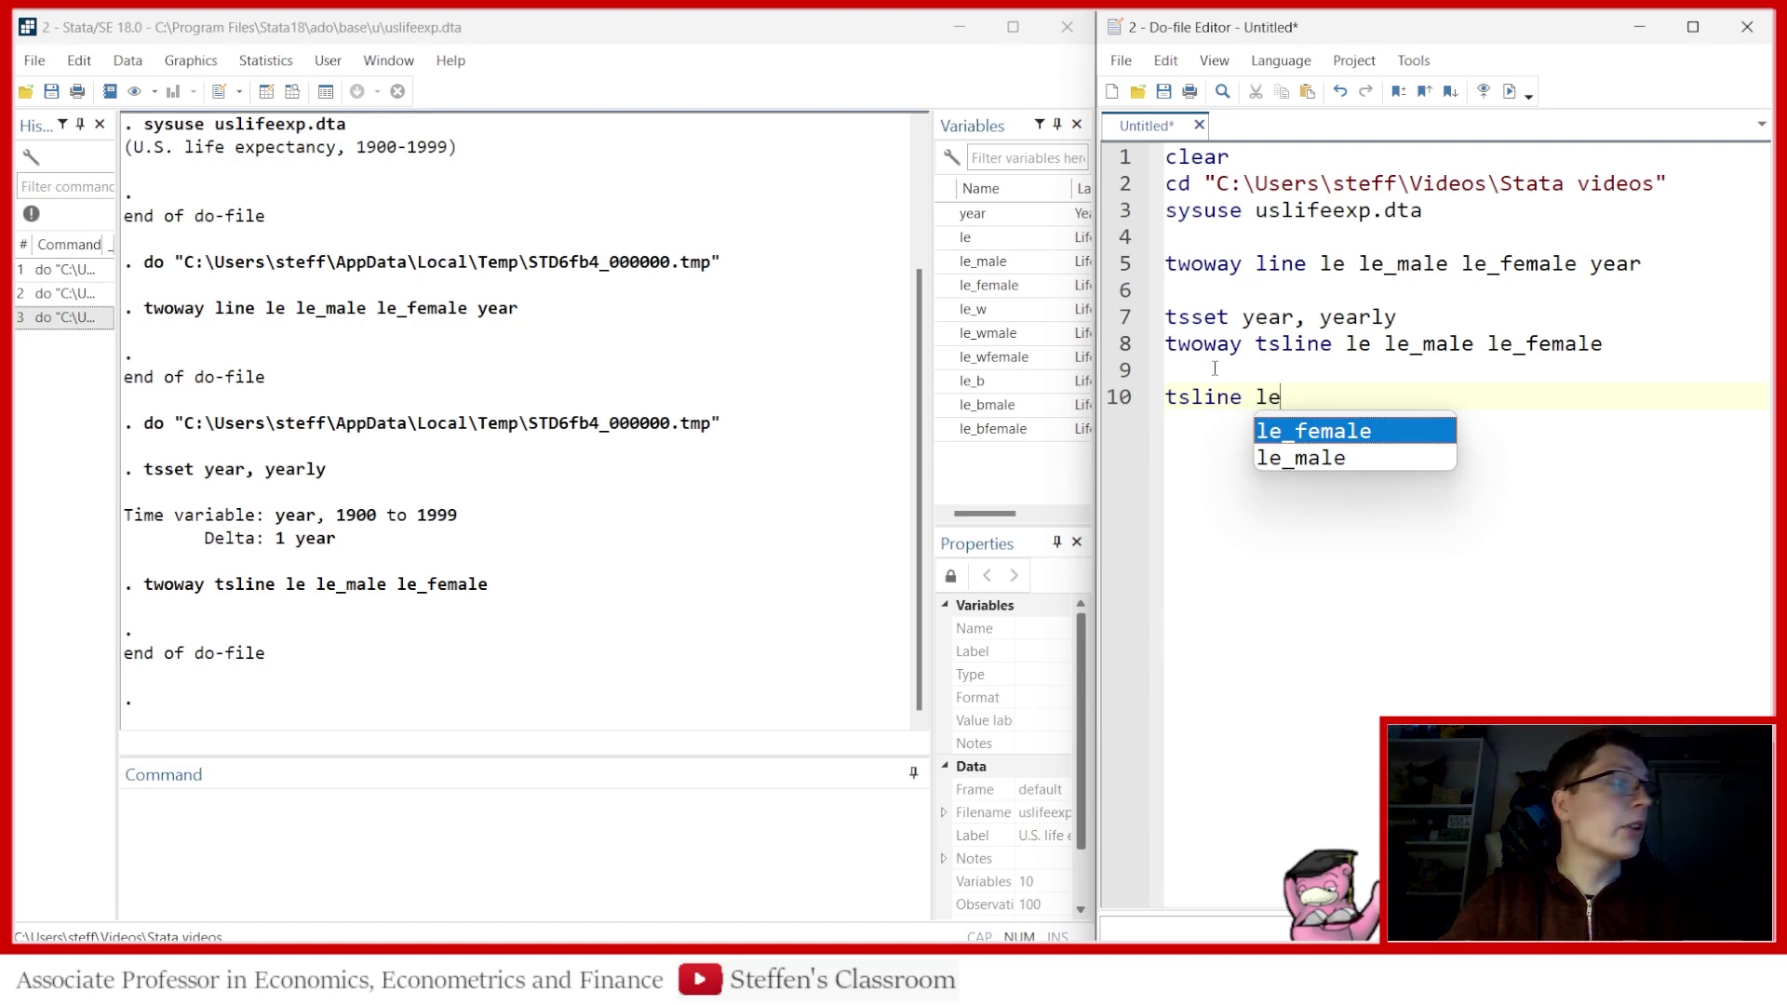
{"action": "key", "text": "Escape"}
{"action": "left_click_drag", "start_coordinate": [1165, 398], "coordinate": [1282, 398]}
{"action": "left_click", "coordinate": [1510, 92]}
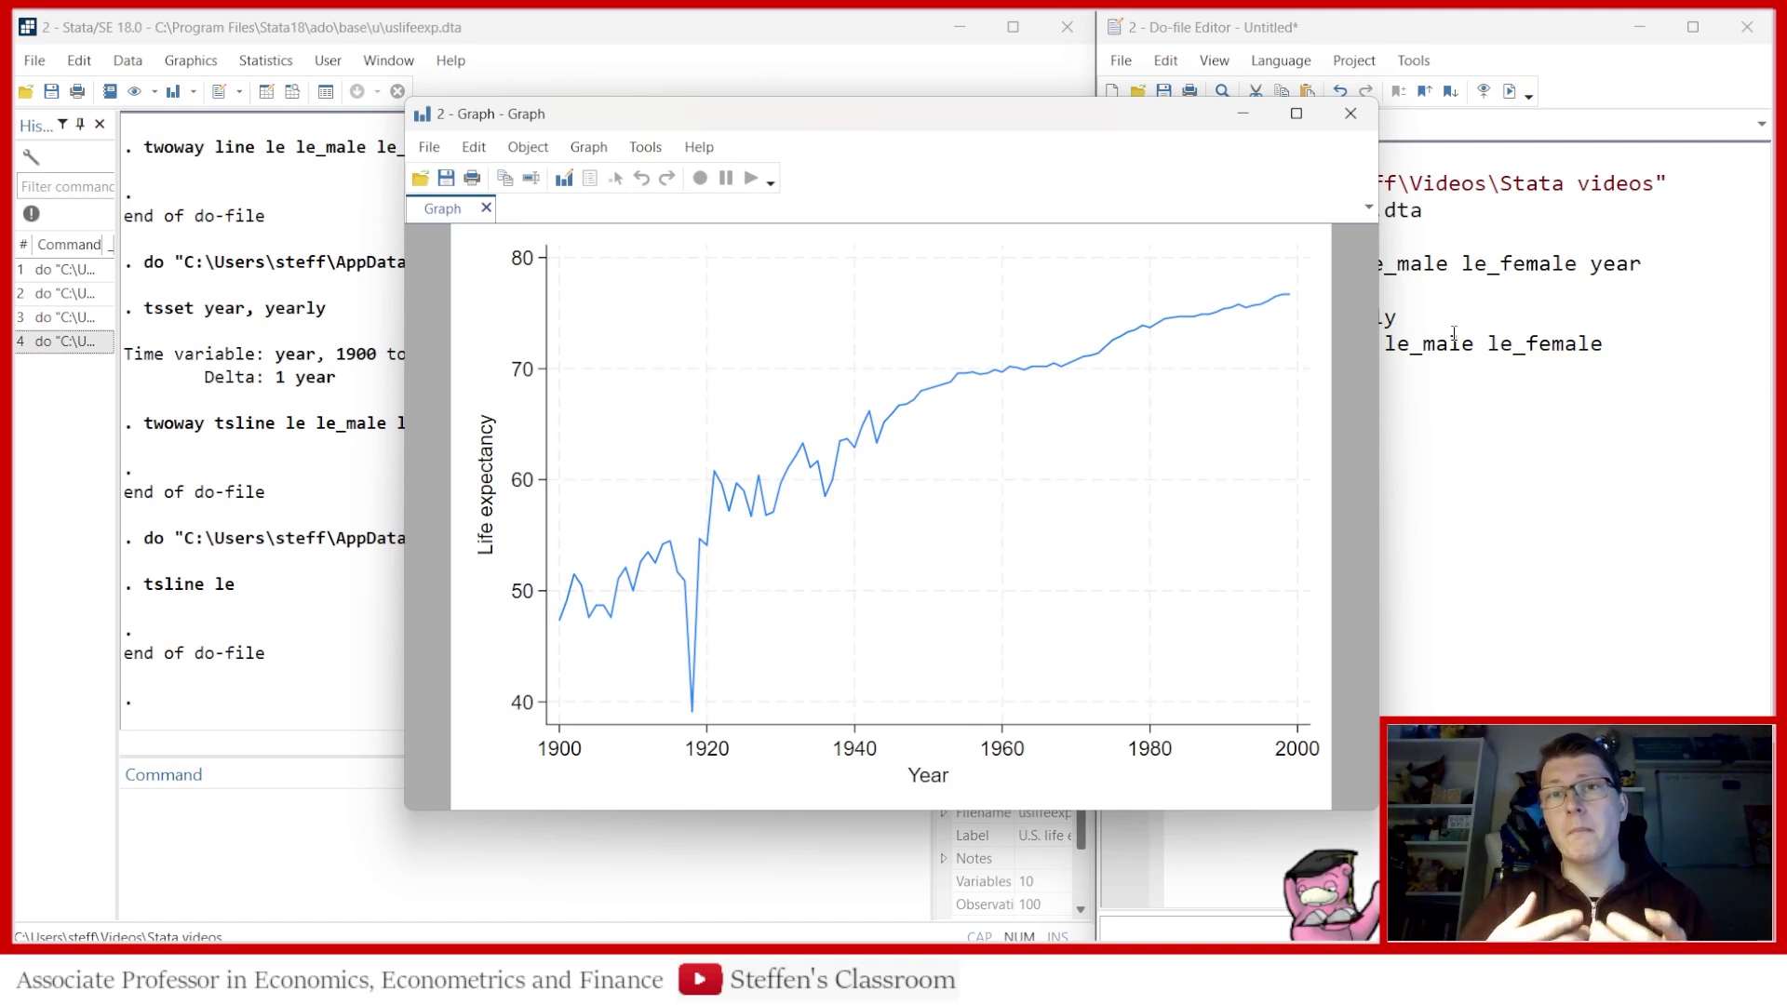
{"action": "left_click", "coordinate": [1350, 113]}
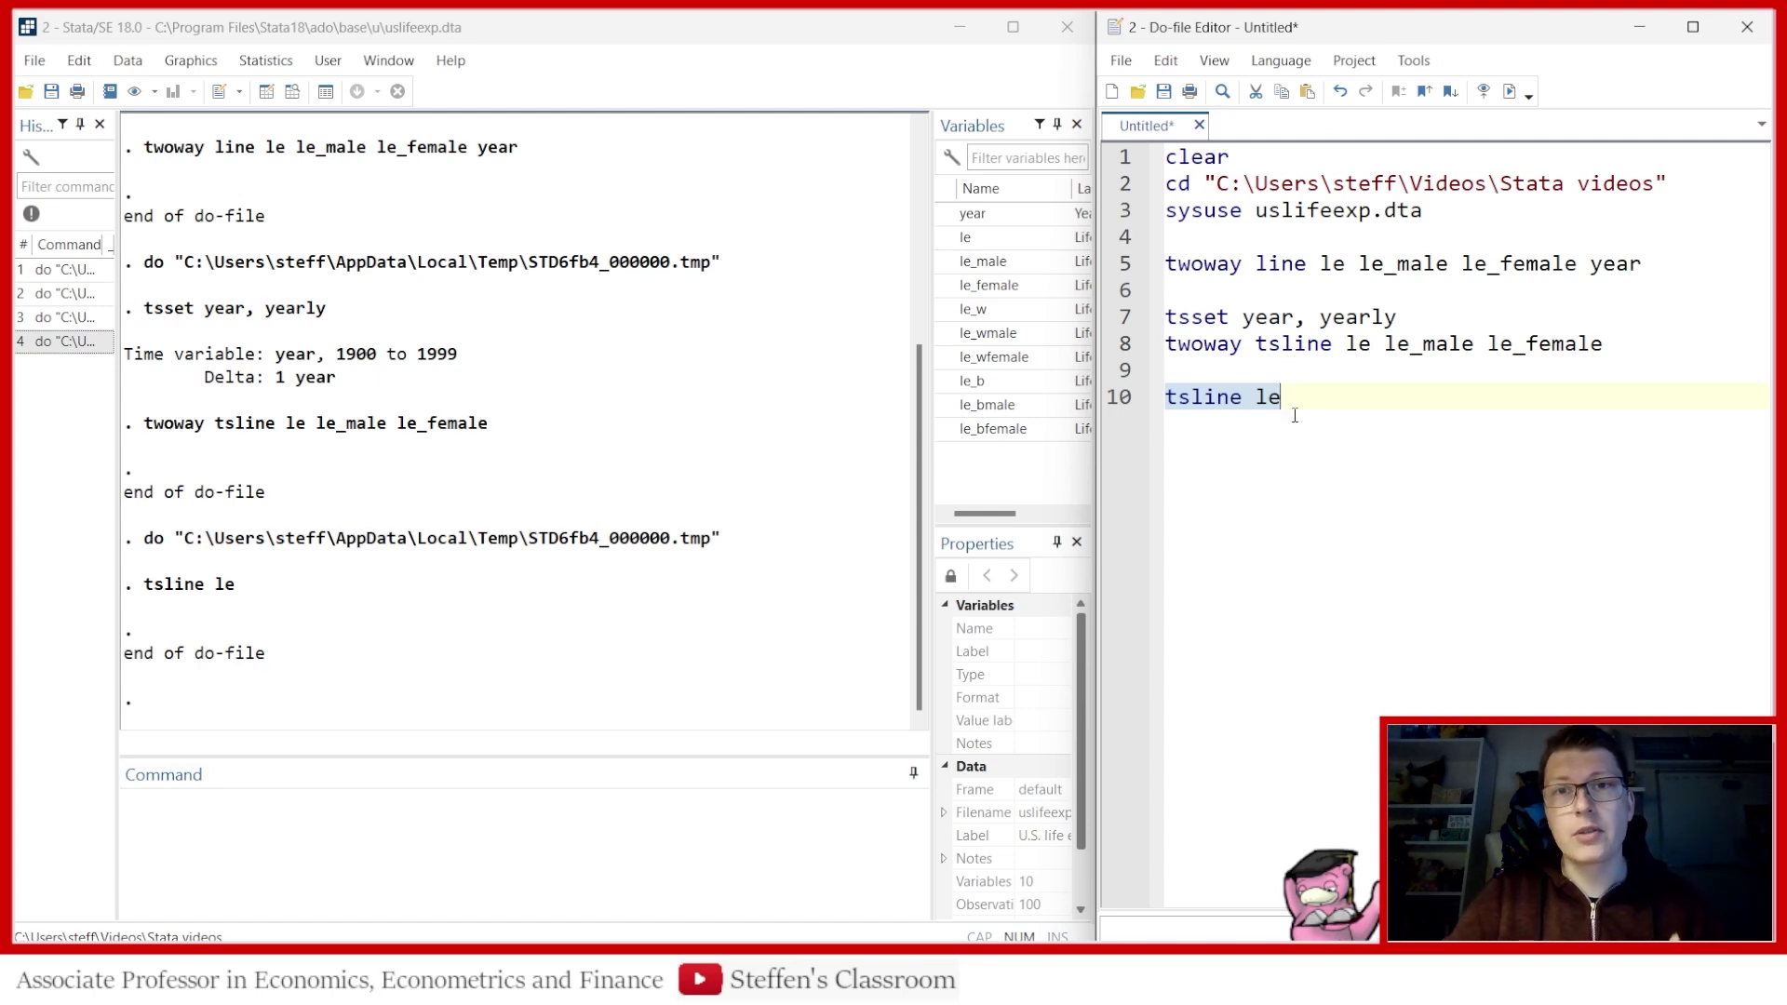
Point out the tsset line, then add blank lines below the tsline le command
{"action": "left_click", "coordinate": [1124, 318]}
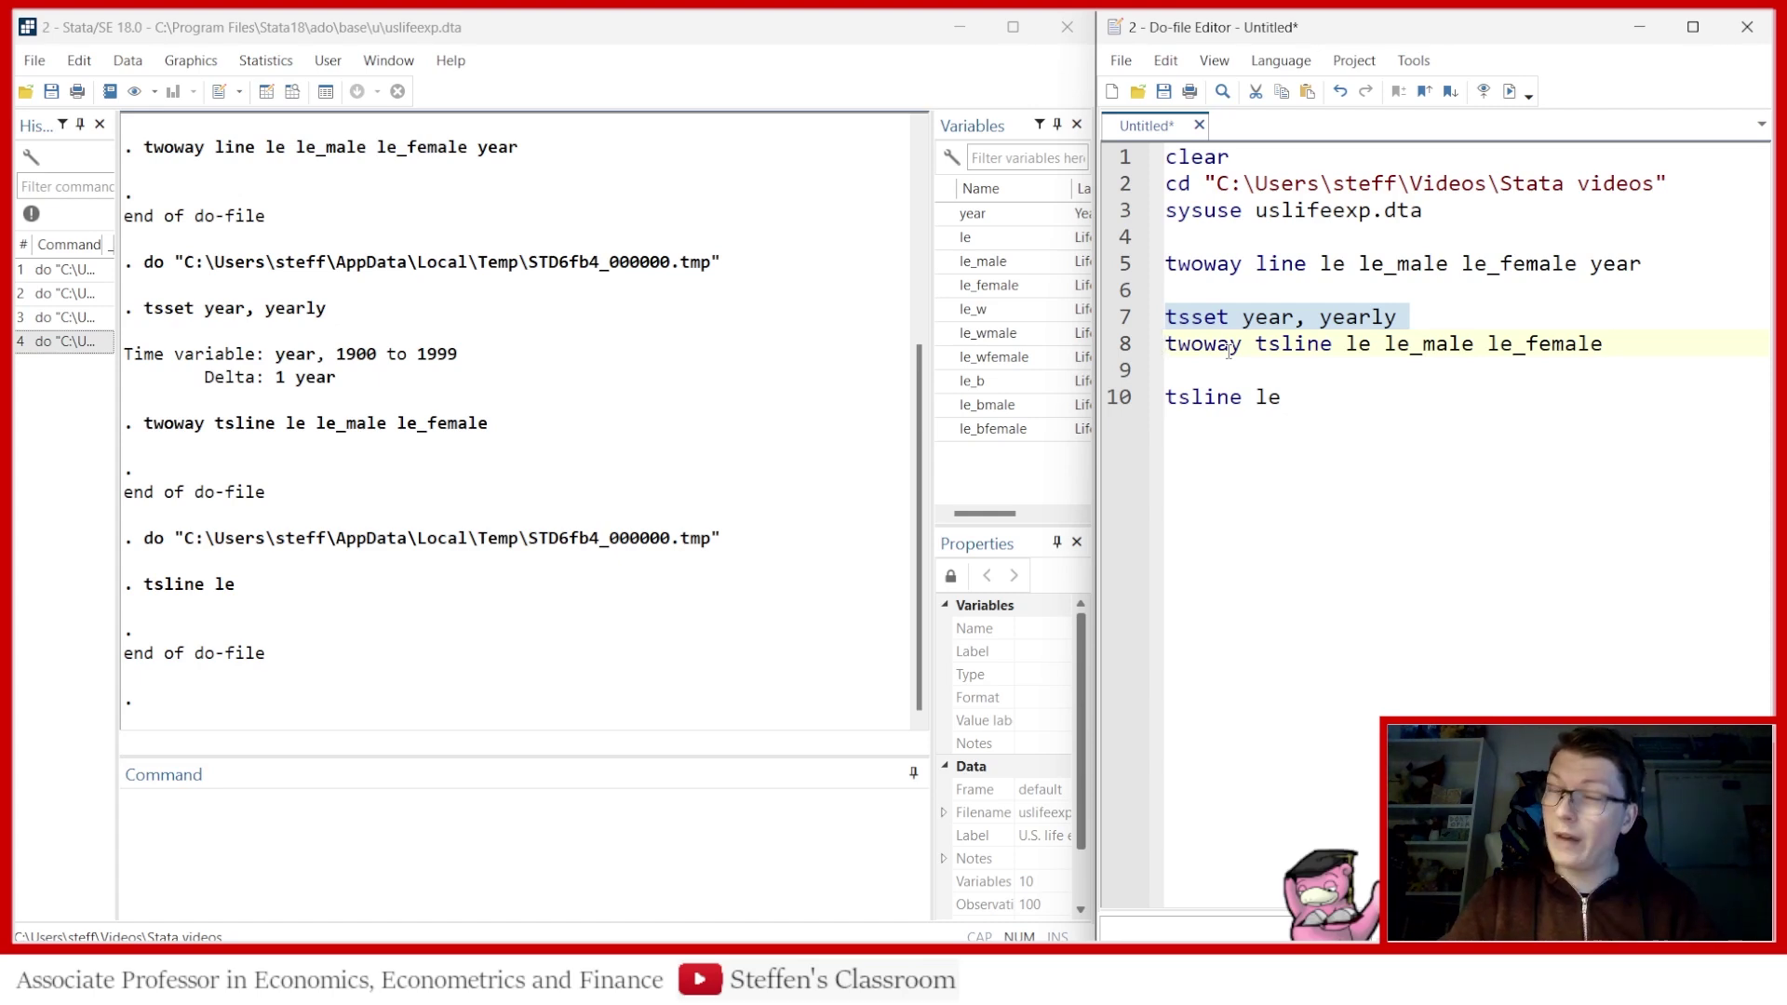
{"action": "left_click", "coordinate": [1328, 397]}
{"action": "key", "text": "Return"}
{"action": "key", "text": "Return"}
{"action": "key", "text": "Return"}
{"action": "key", "text": "Return"}
{"action": "key", "text": "Return"}
{"action": "key", "text": "Return"}
{"action": "key", "text": "Up"}
{"action": "key", "text": "Up"}
{"action": "key", "text": "Up"}
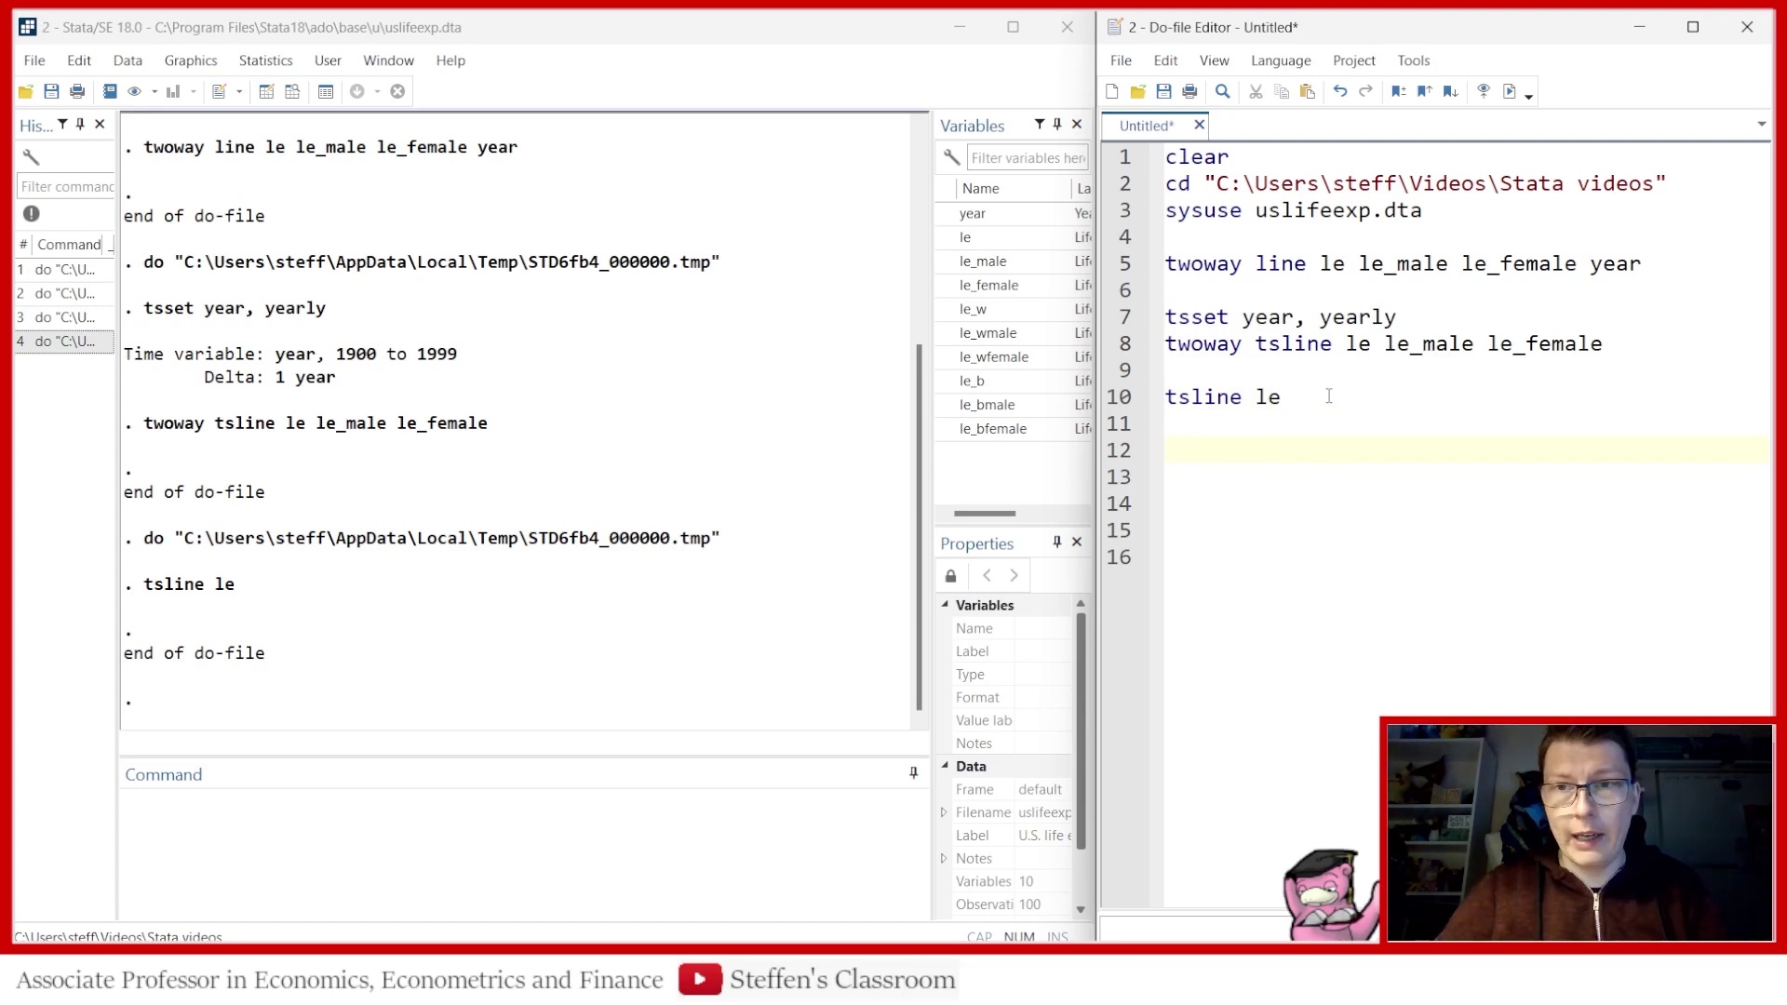
Copy the tsline le command onto line 12
{"action": "left_click", "coordinate": [1104, 400]}
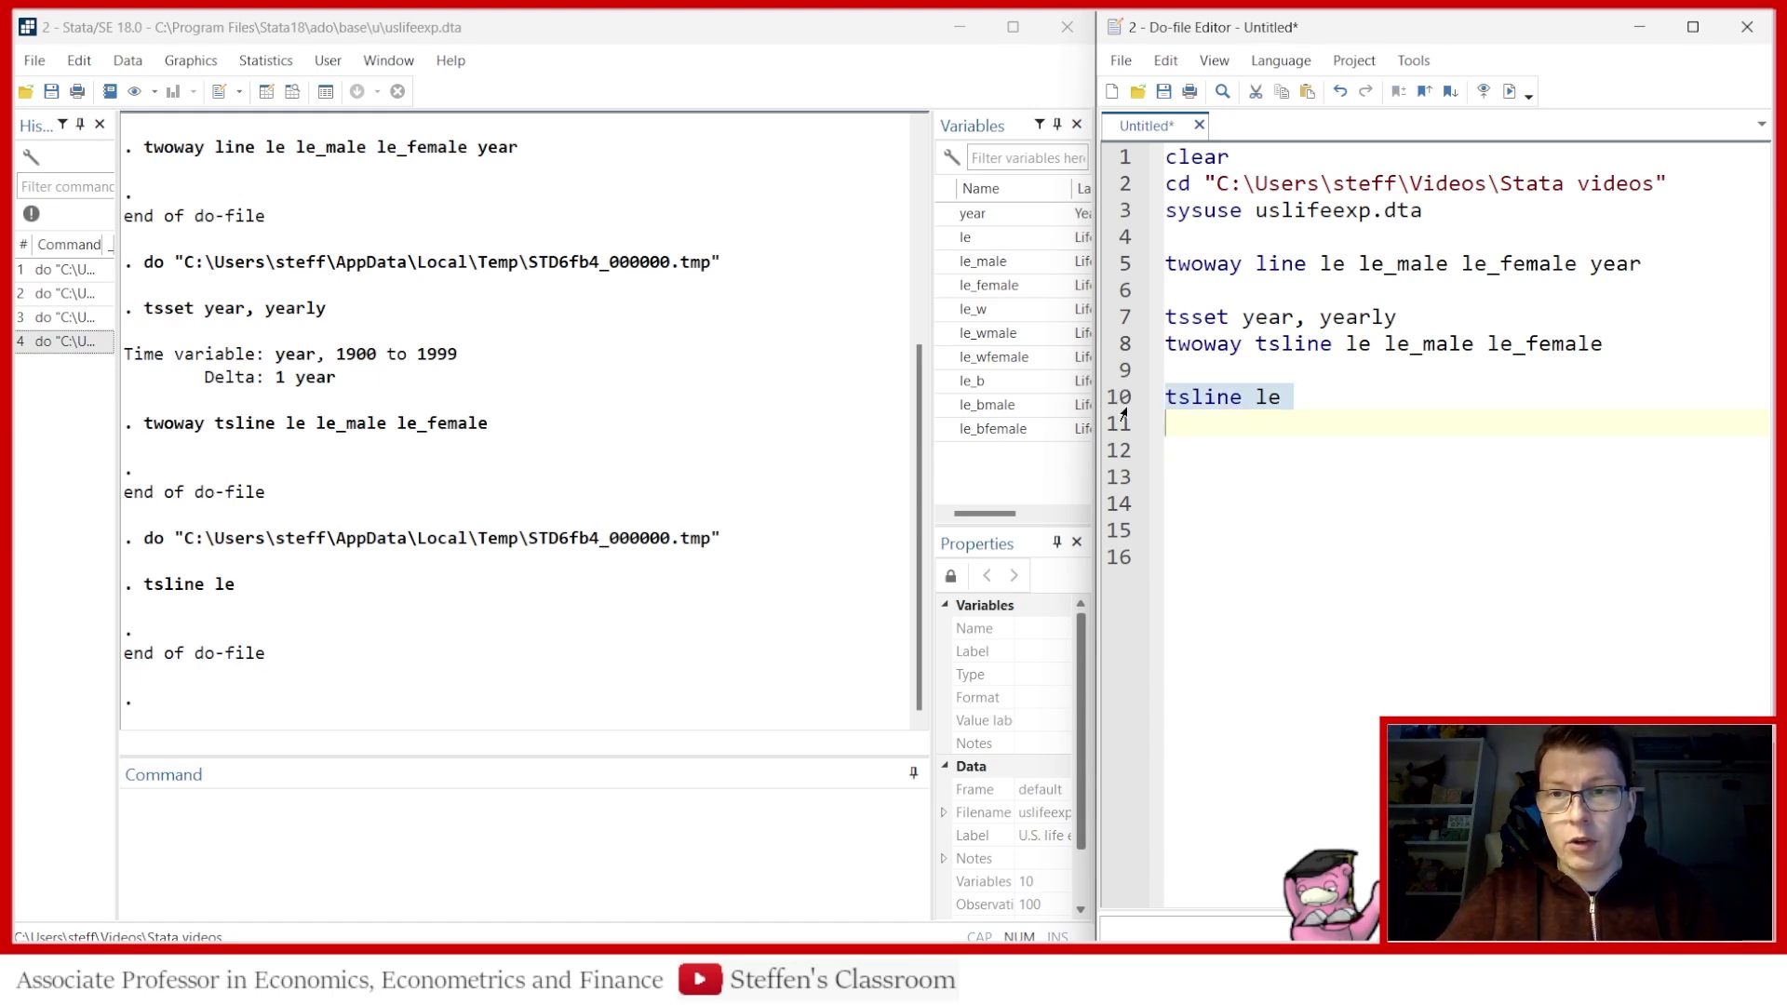
{"action": "left_click", "coordinate": [1187, 456]}
{"action": "key", "text": "ctrl+v"}
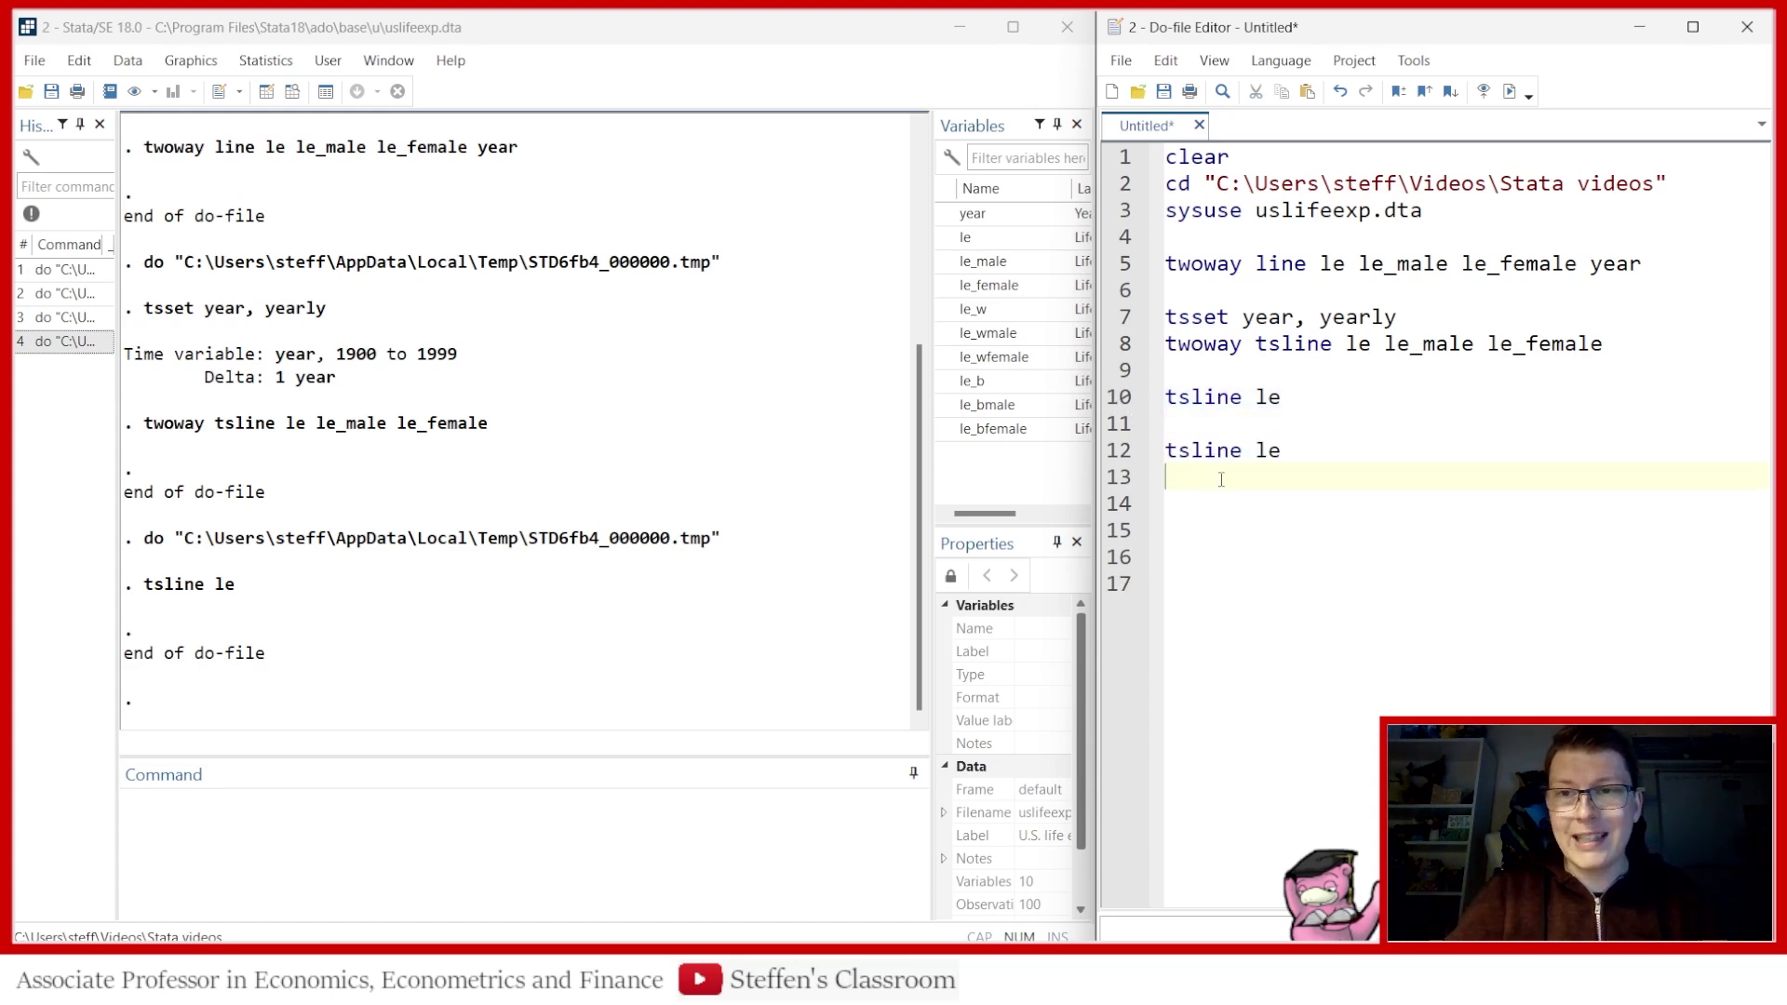
{"action": "left_click", "coordinate": [1285, 451]}
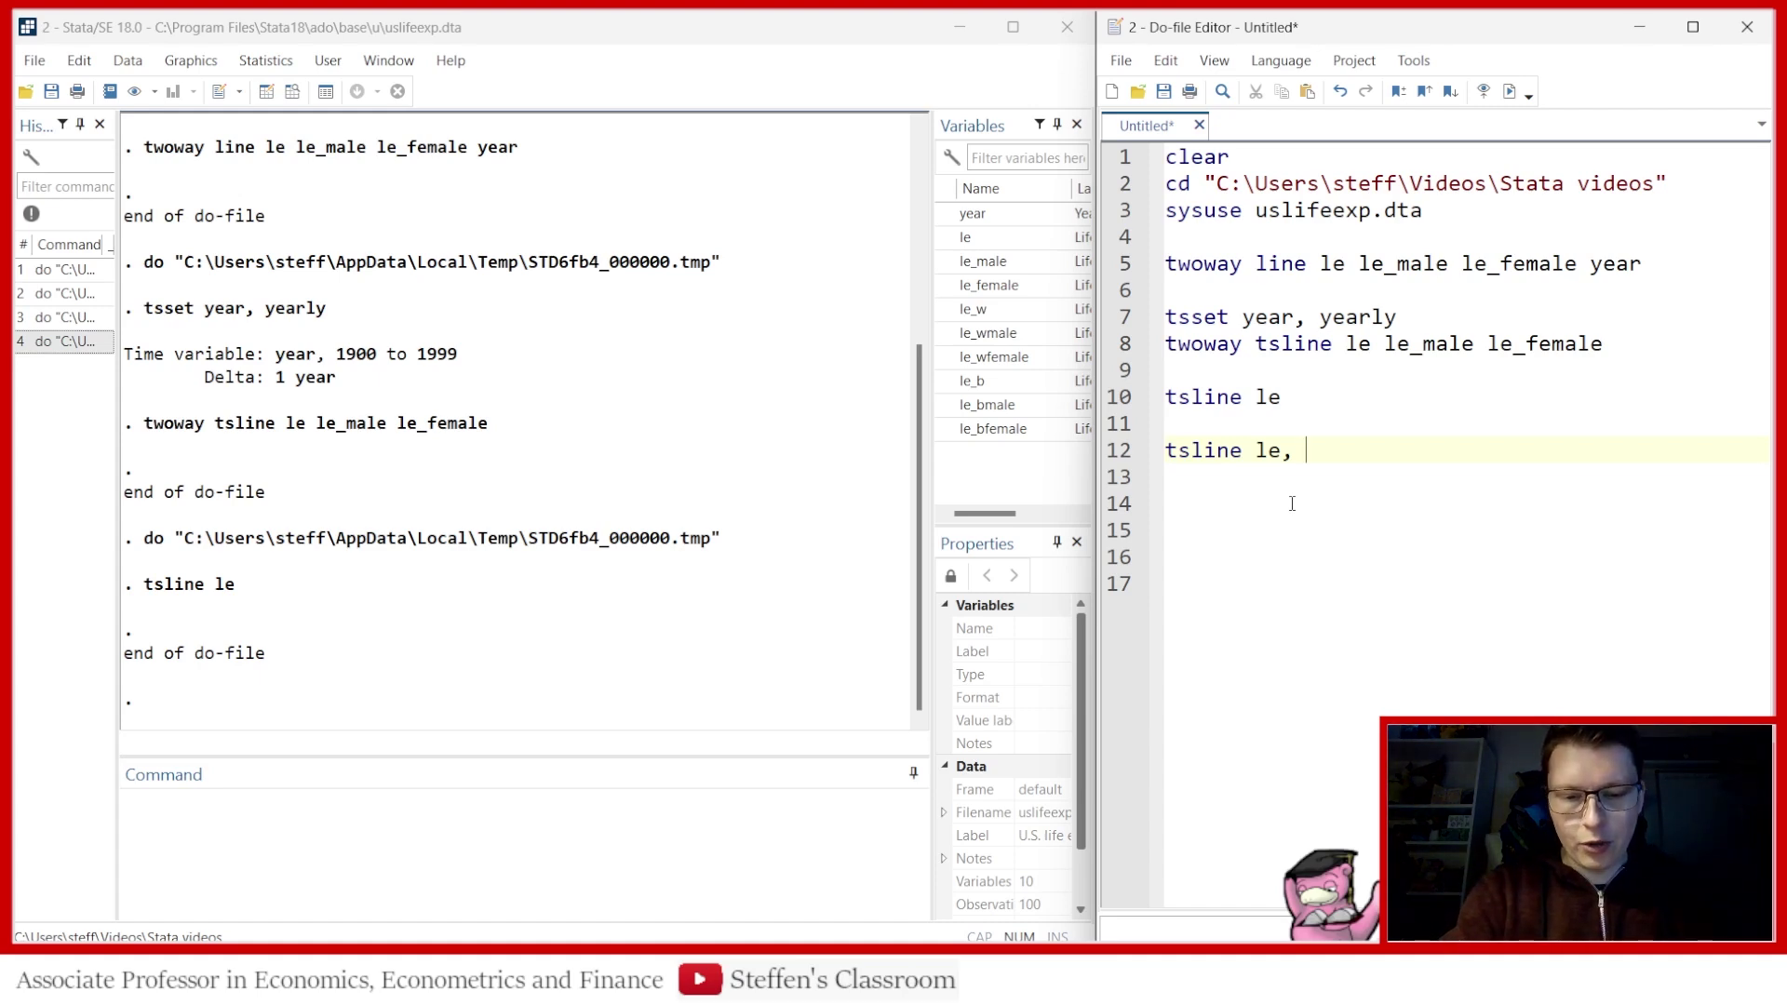
Add ytitle("Life expectancy"), xtitle("Years"), title("Life expectancy") and subtitle("1900-1999") to line 12
{"action": "type", "text": "ytitle"}
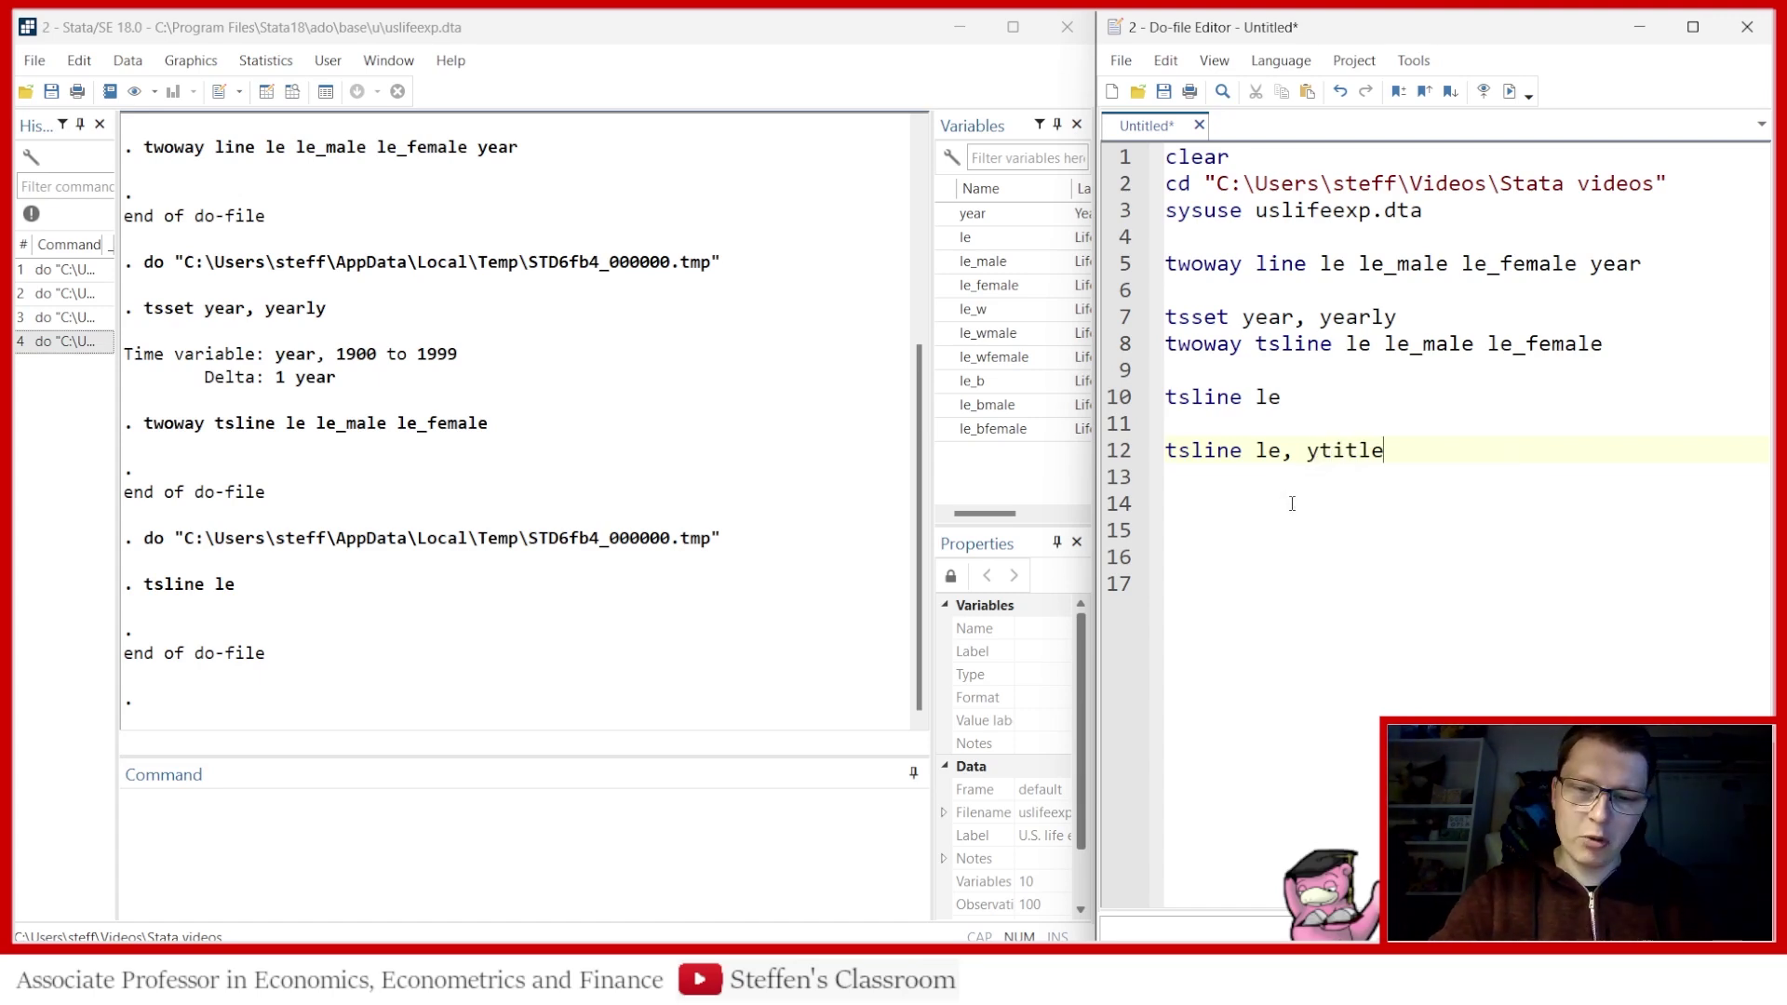
{"action": "type", "text": "()"}
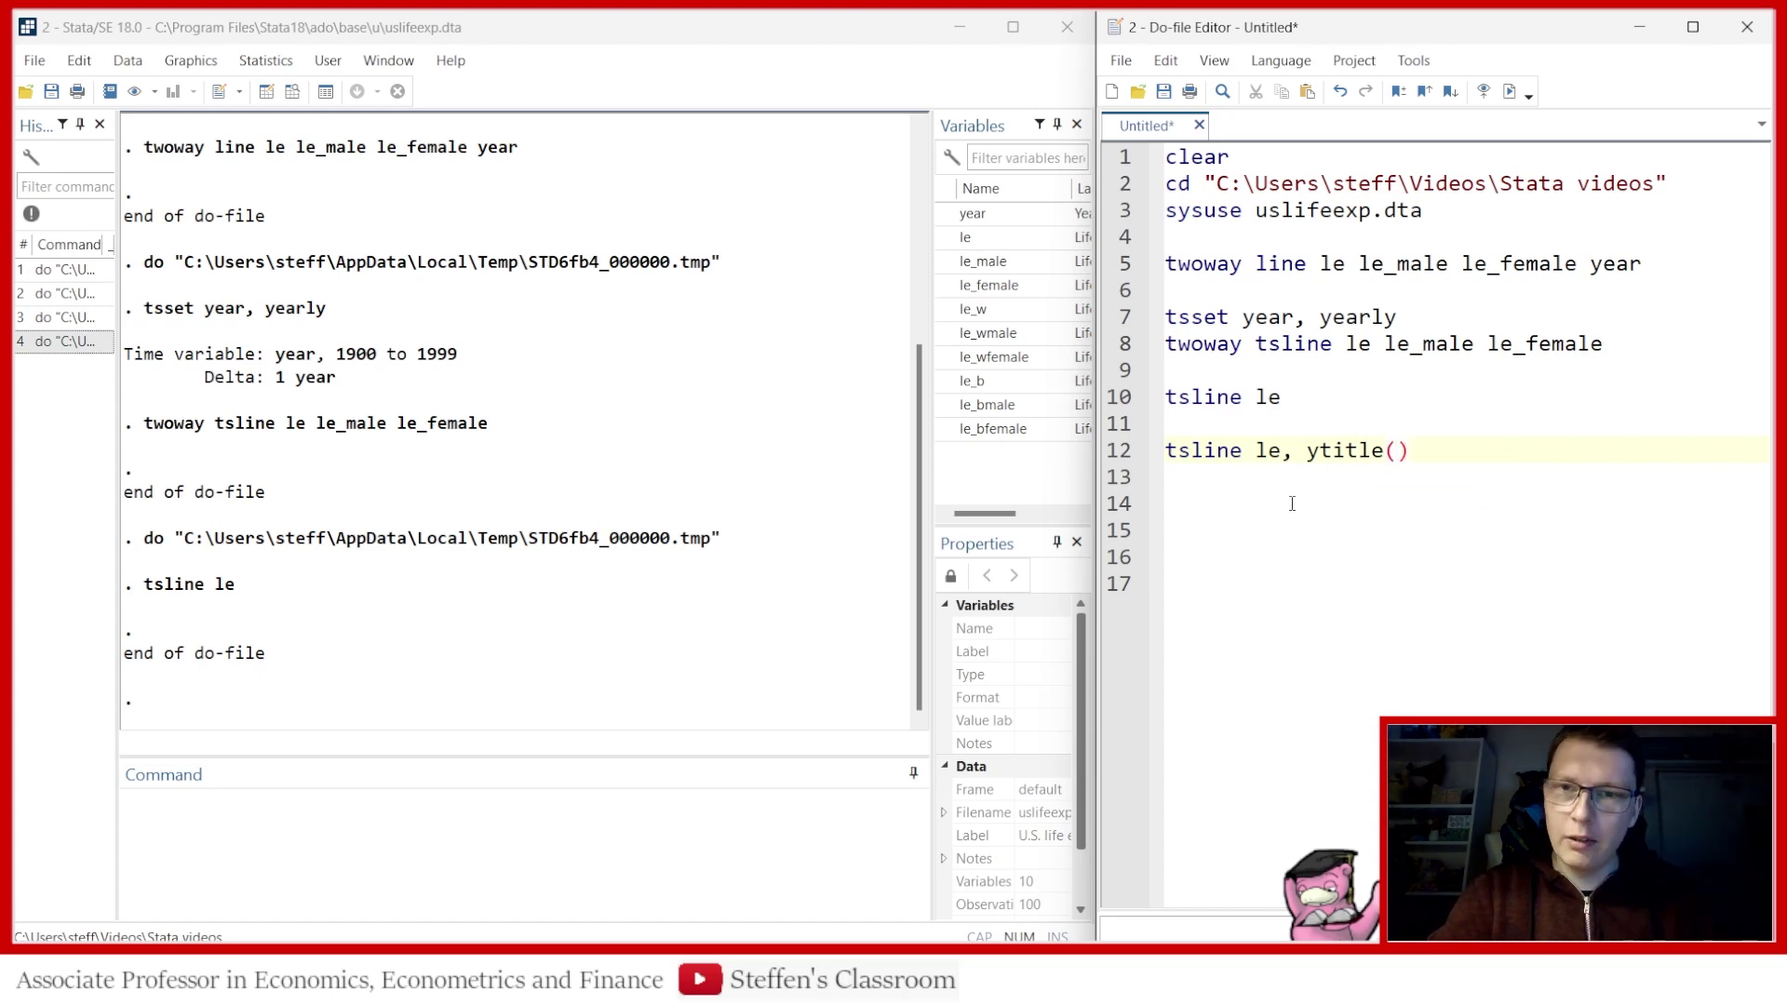
{"action": "type", "text": "\""}
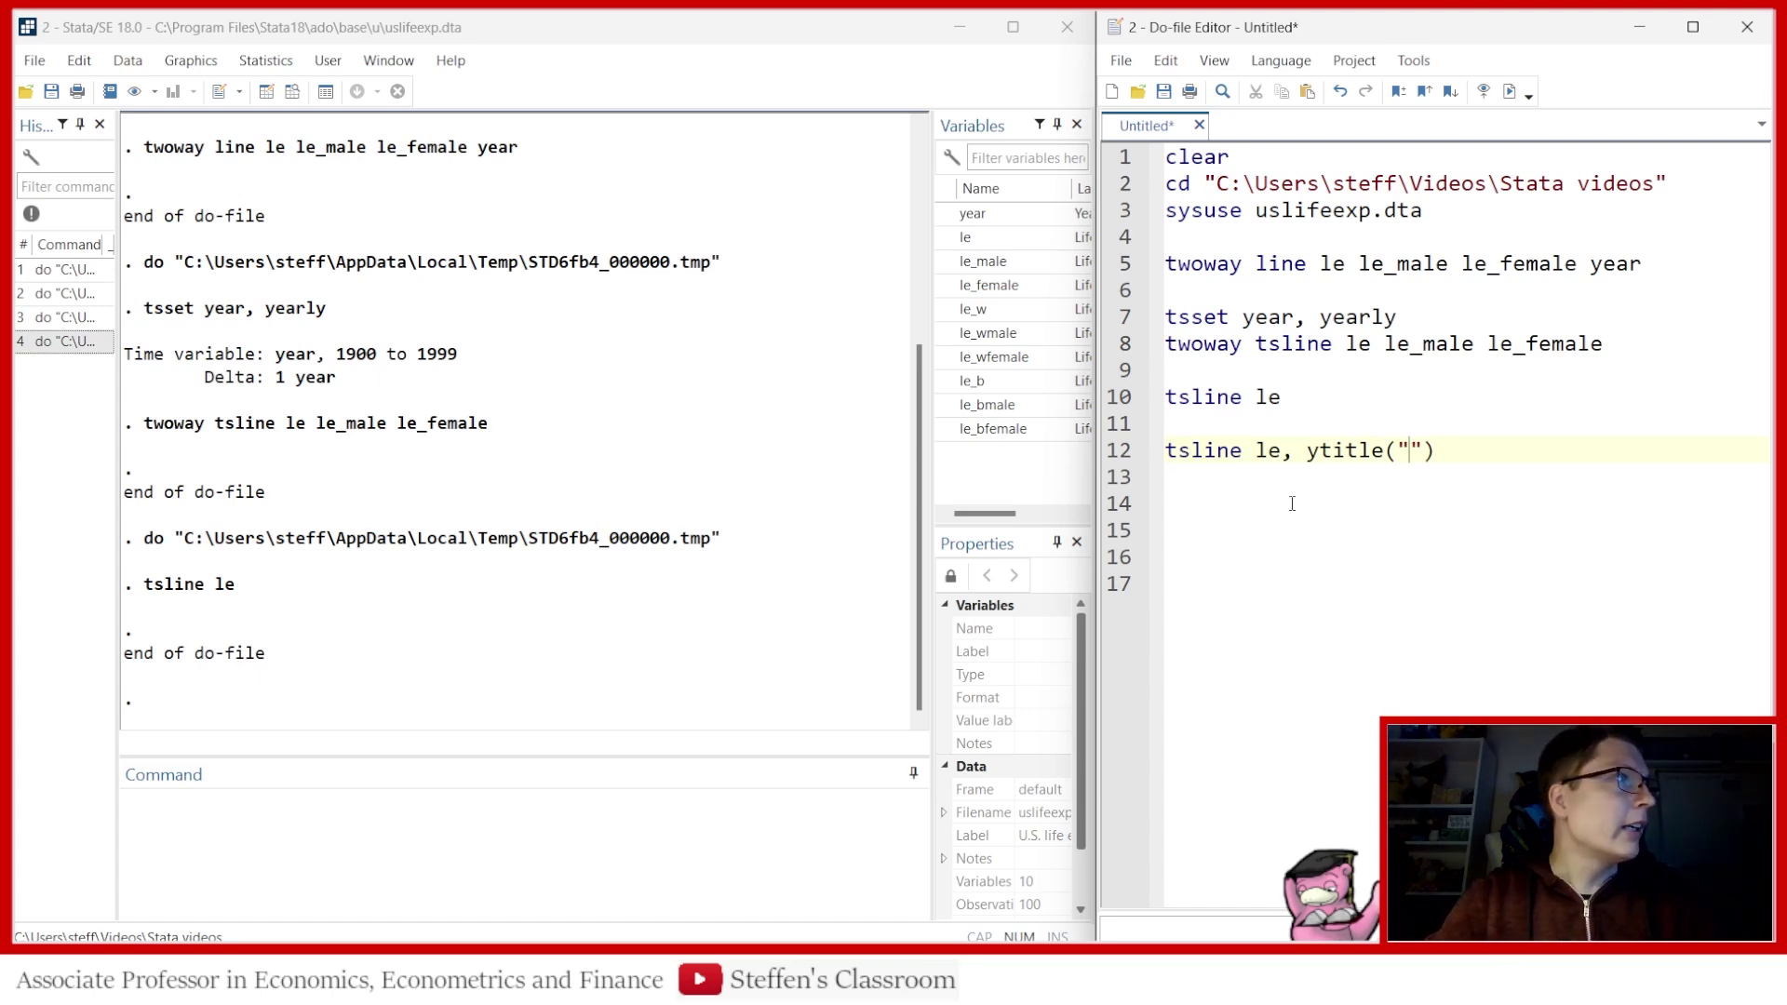
{"action": "type", "text": "Life expe"}
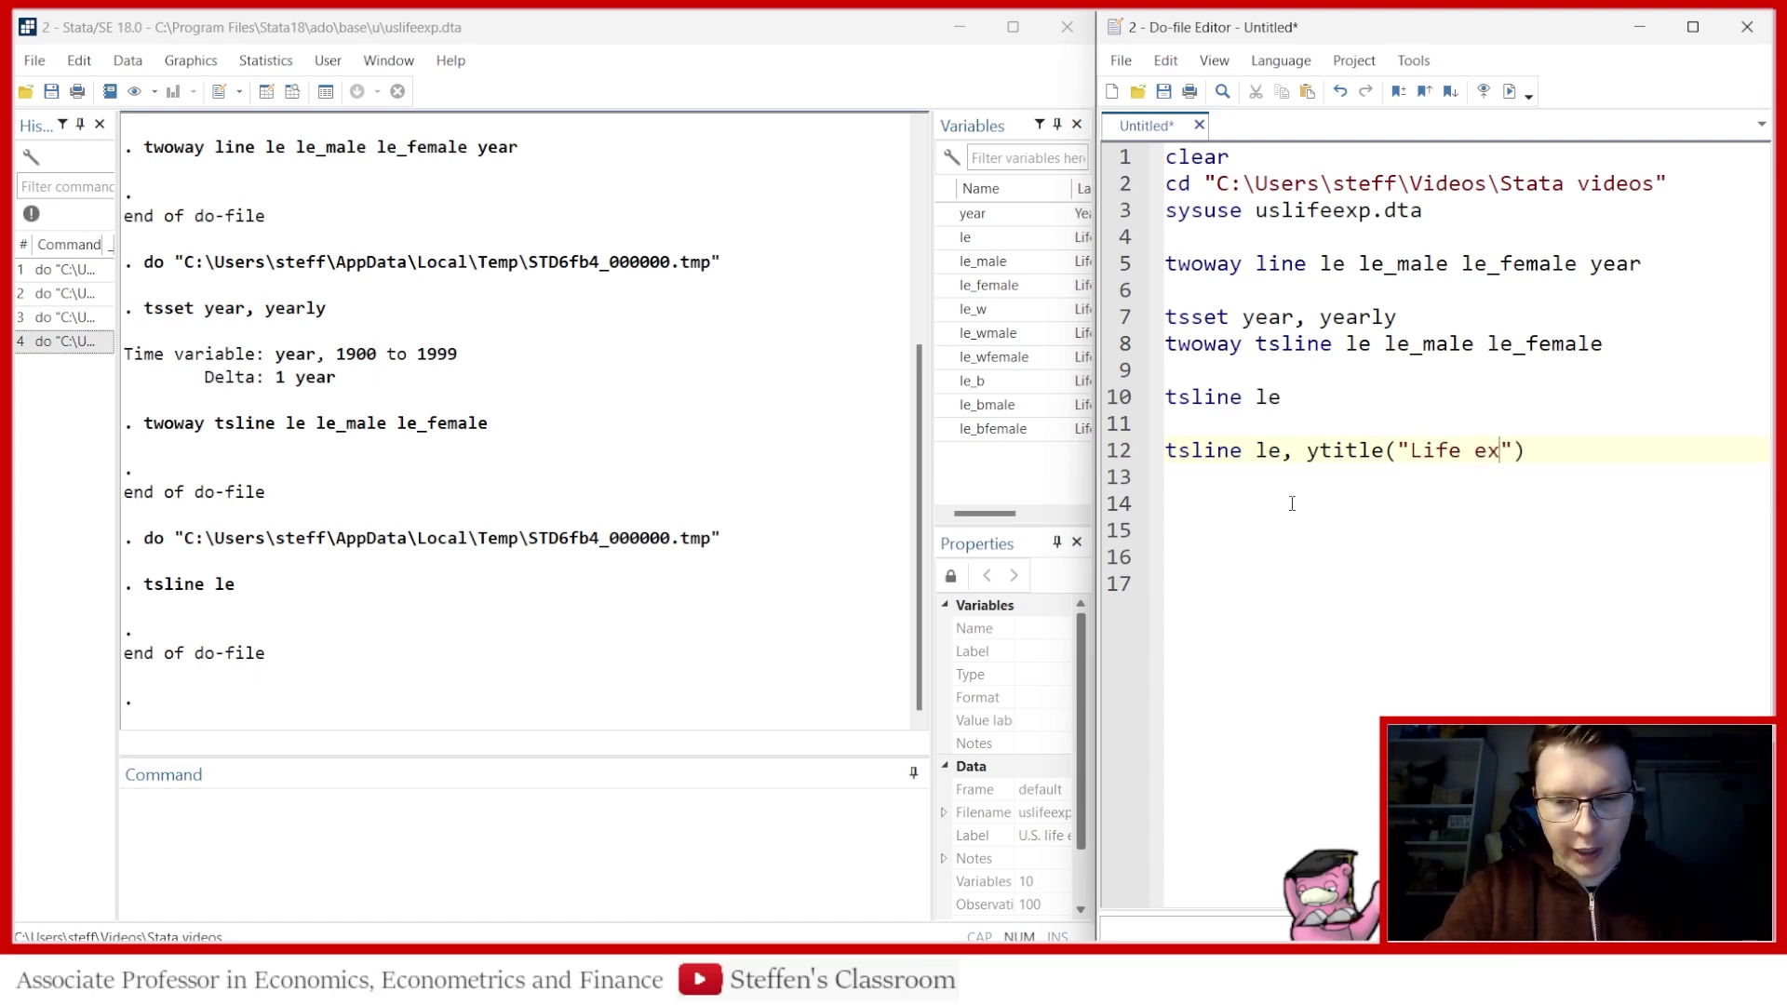
{"action": "type", "text": "ctancy"}
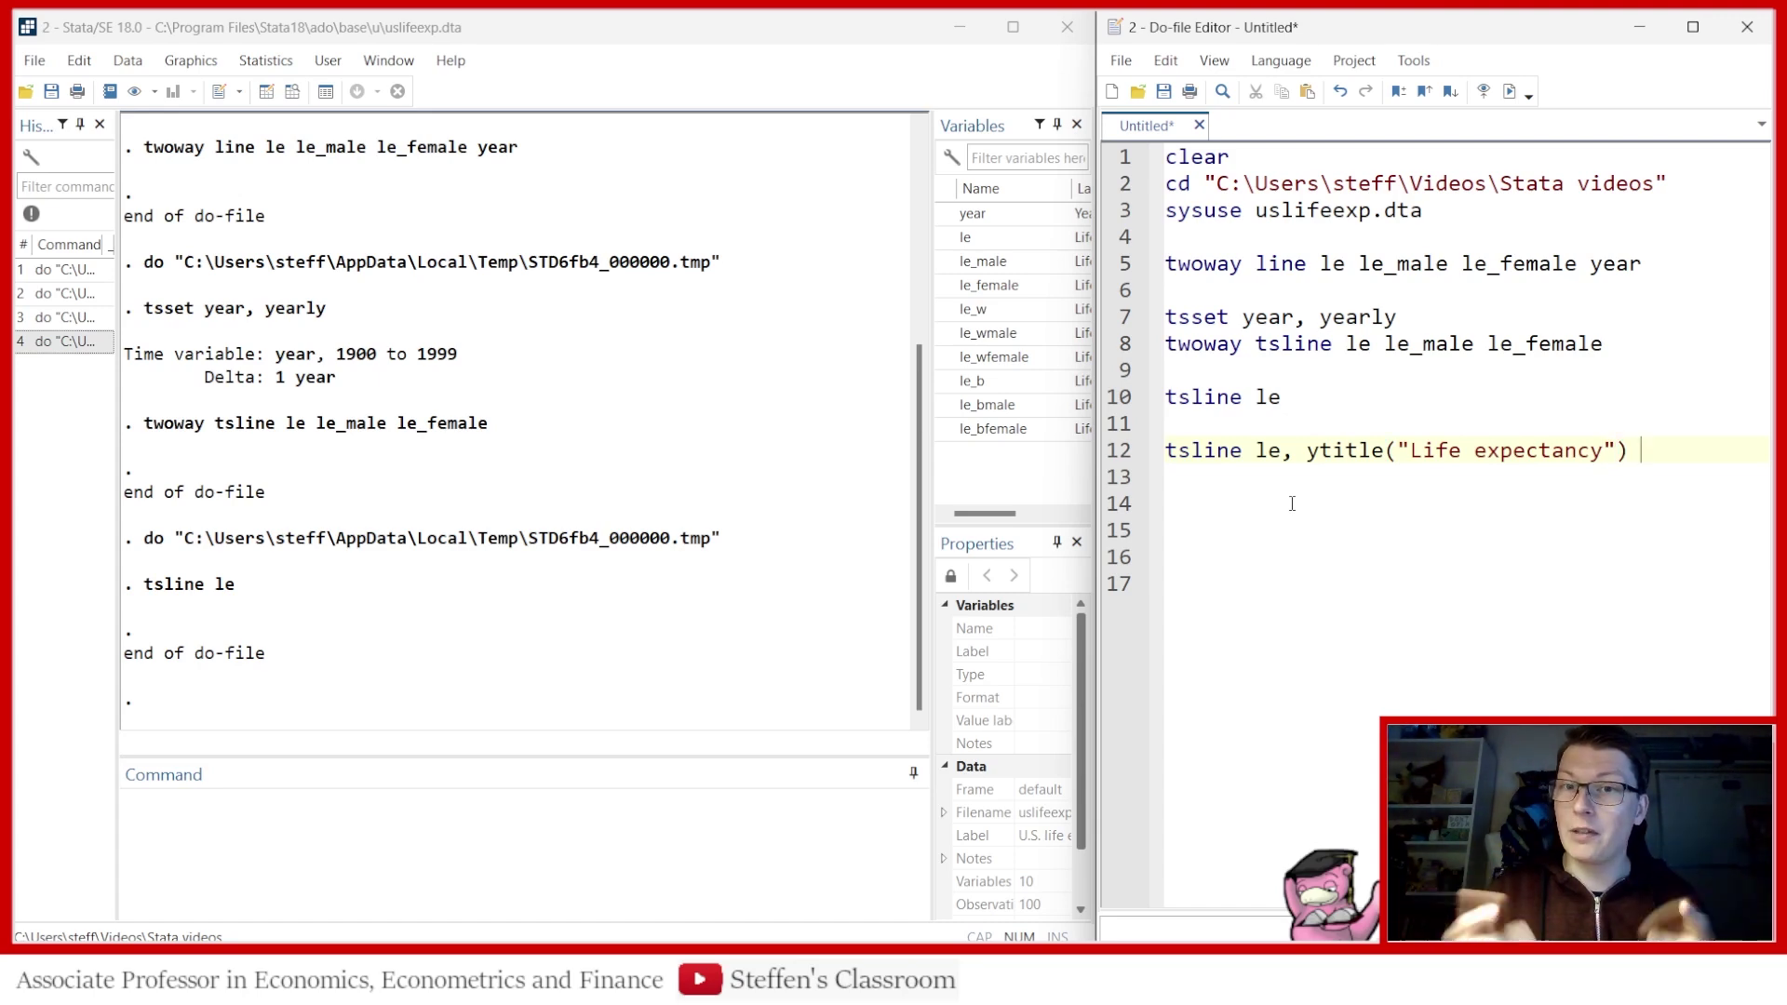
{"action": "type", "text": "xtitle()"}
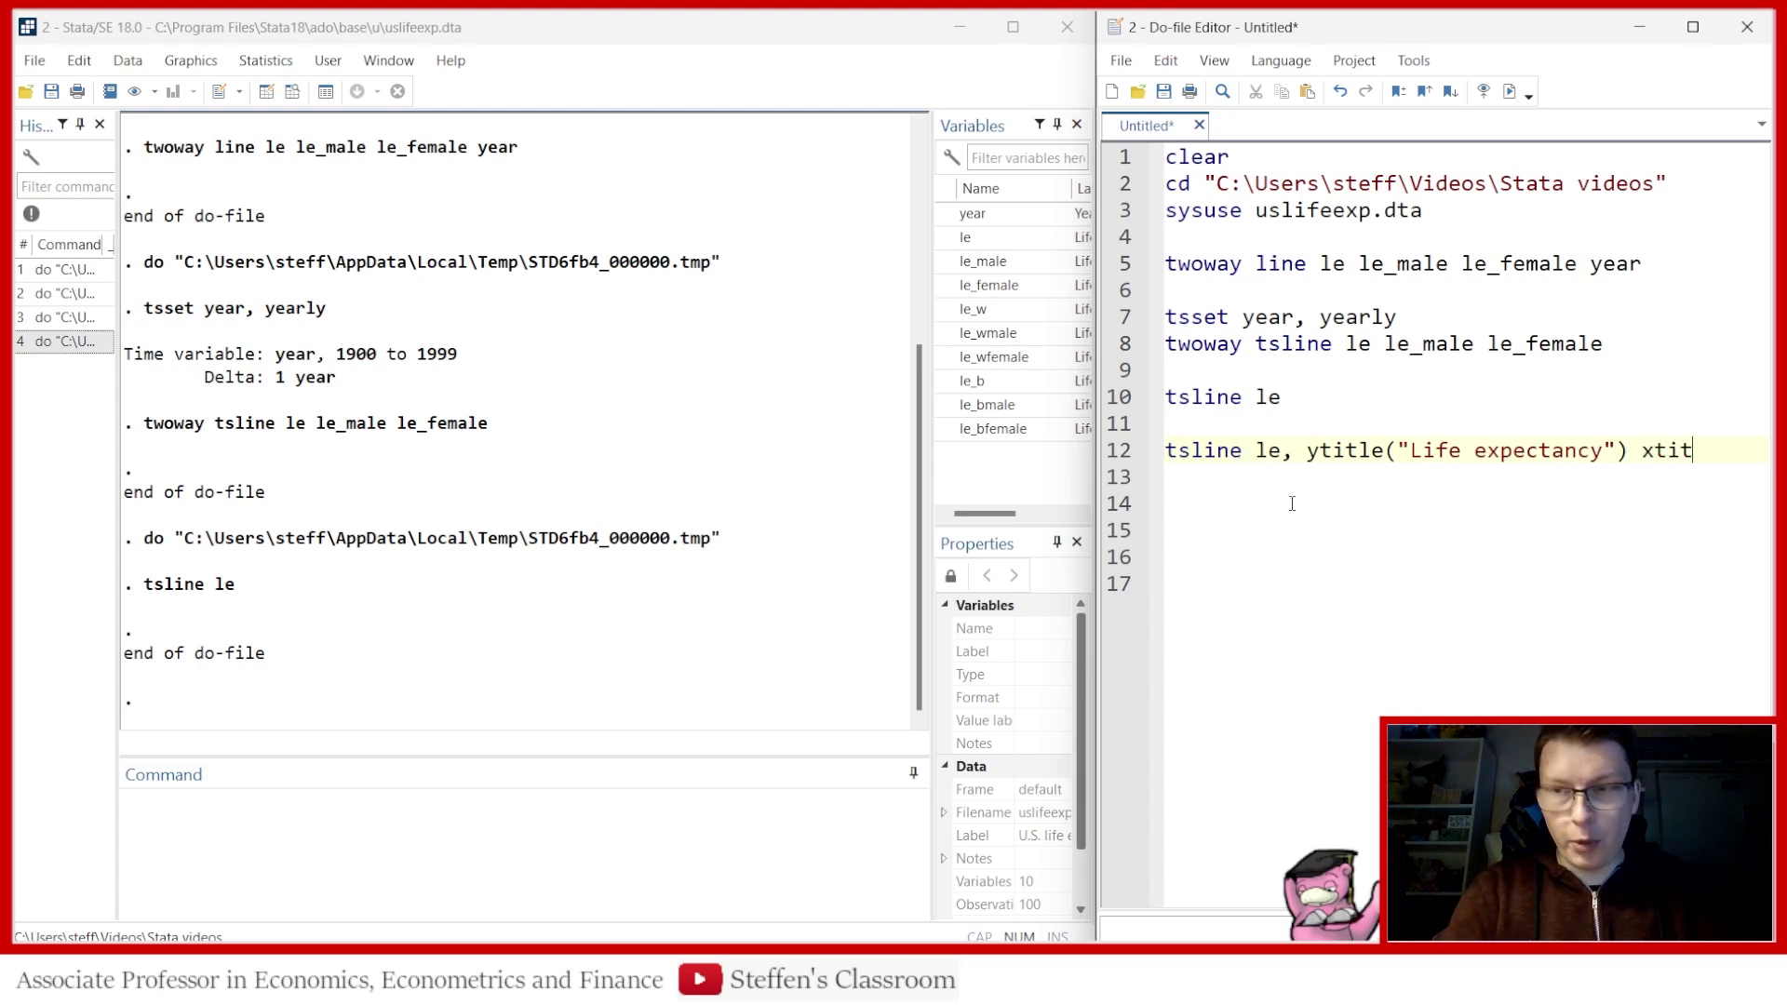
{"action": "key", "text": "BackSpace"}
{"action": "type", "text": "\"\")"}
{"action": "key", "text": "Left"}
{"action": "key", "text": "Left"}
{"action": "type", "text": "Years"}
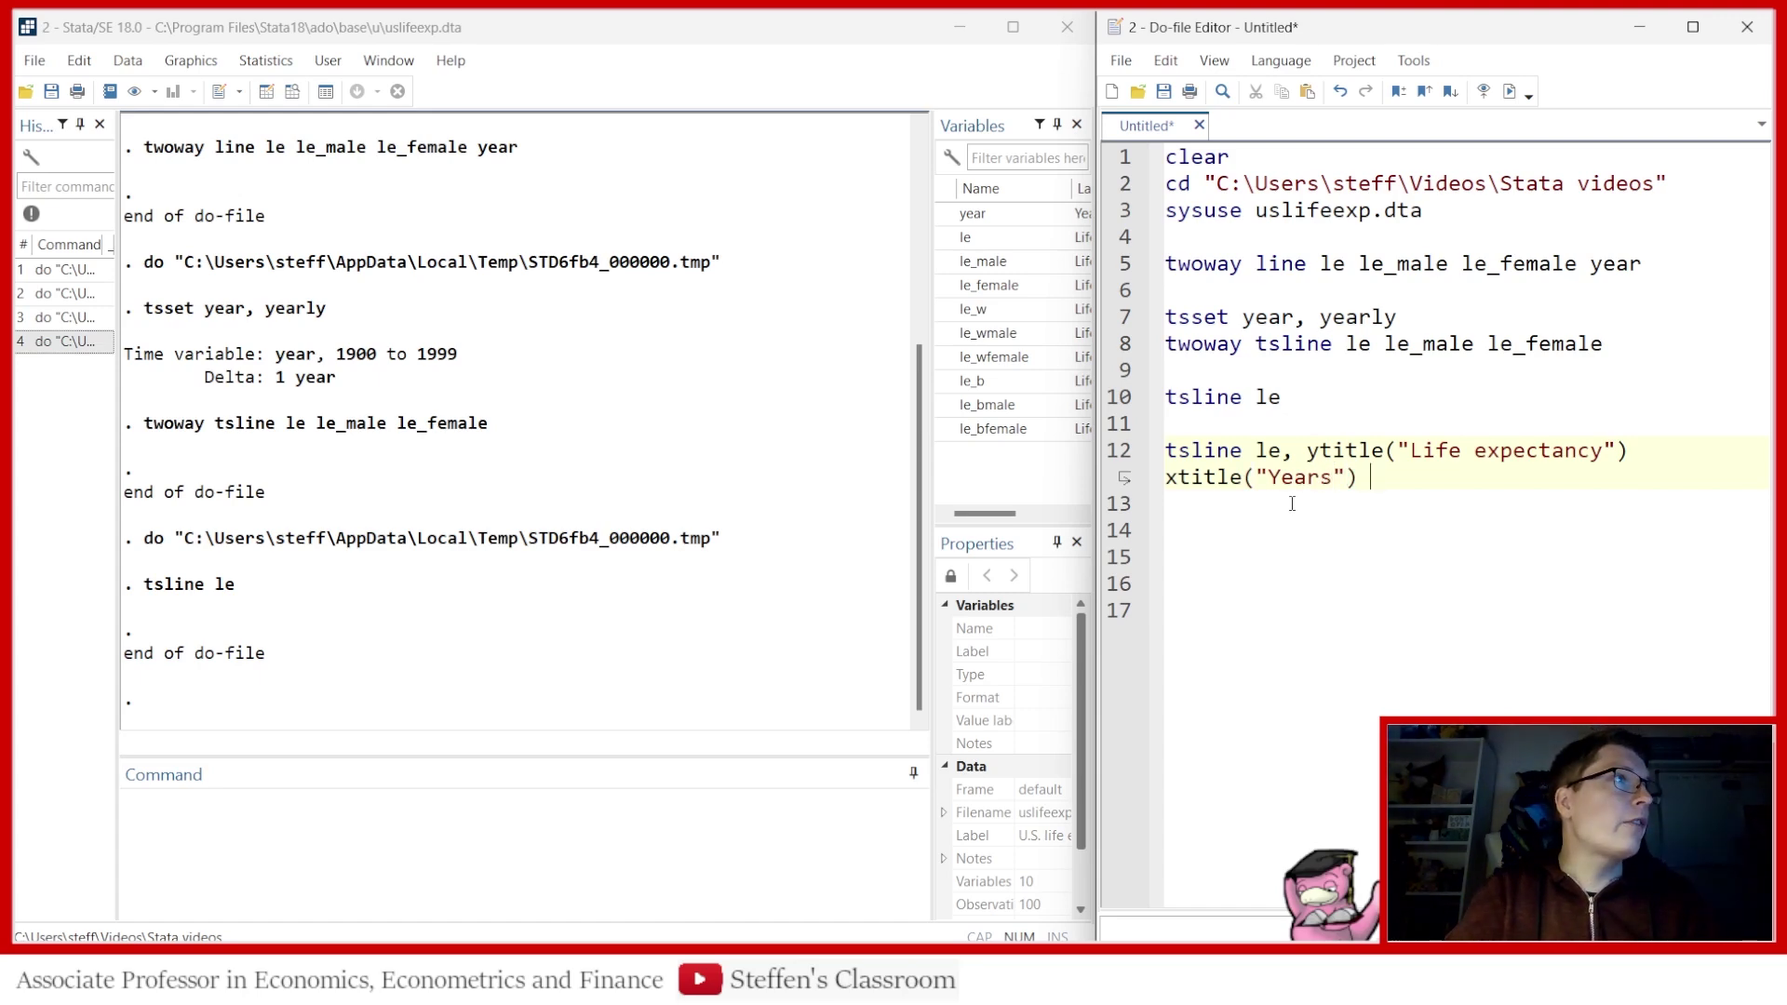
{"action": "type", "text": "title"}
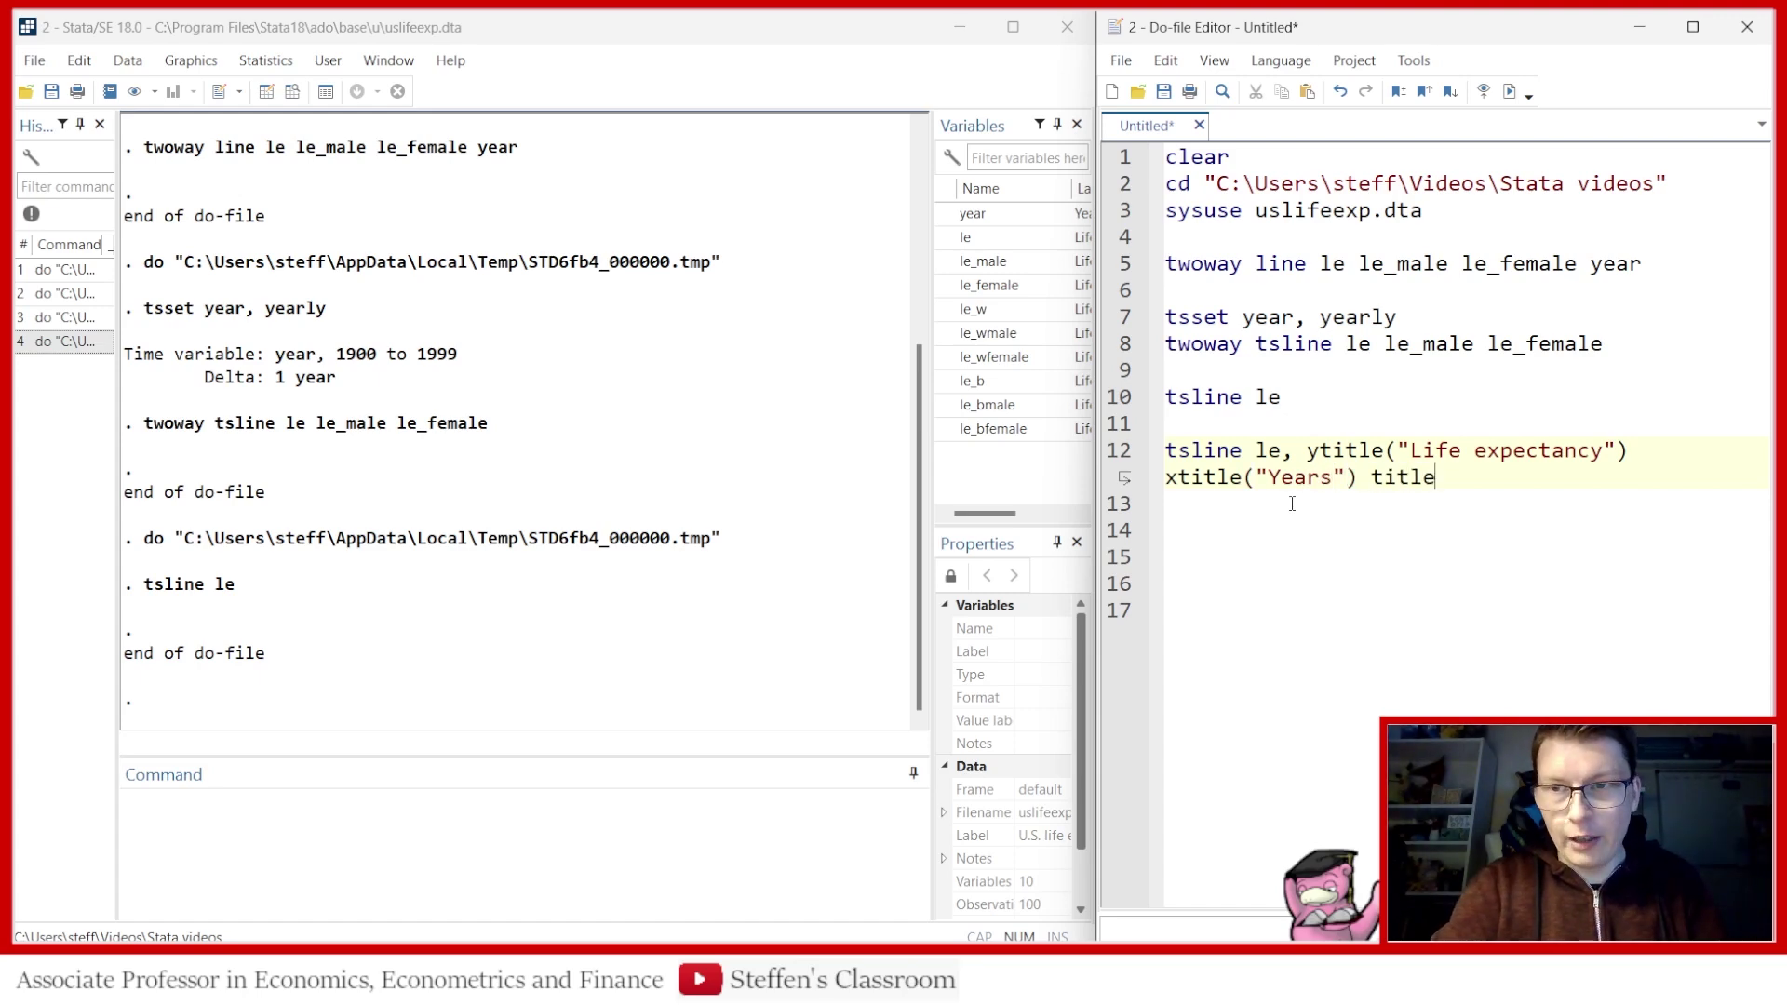
{"action": "type", "text": "()"}
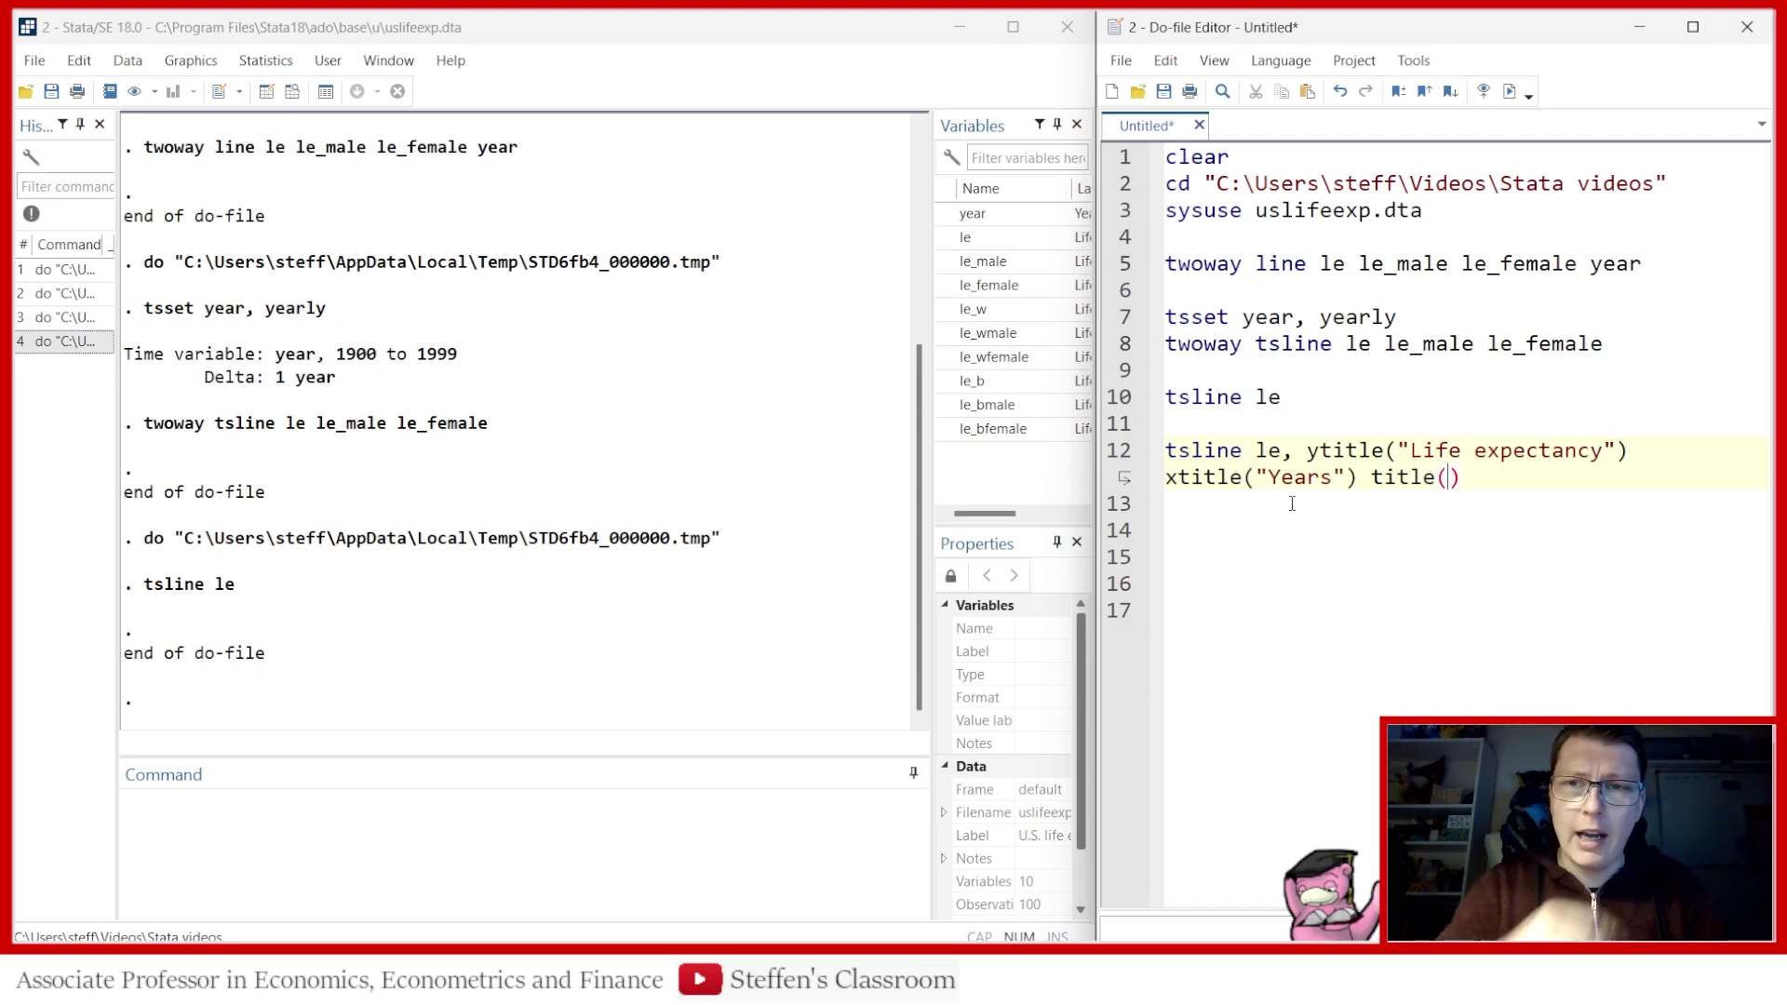
{"action": "type", "text": "\"Life ex"}
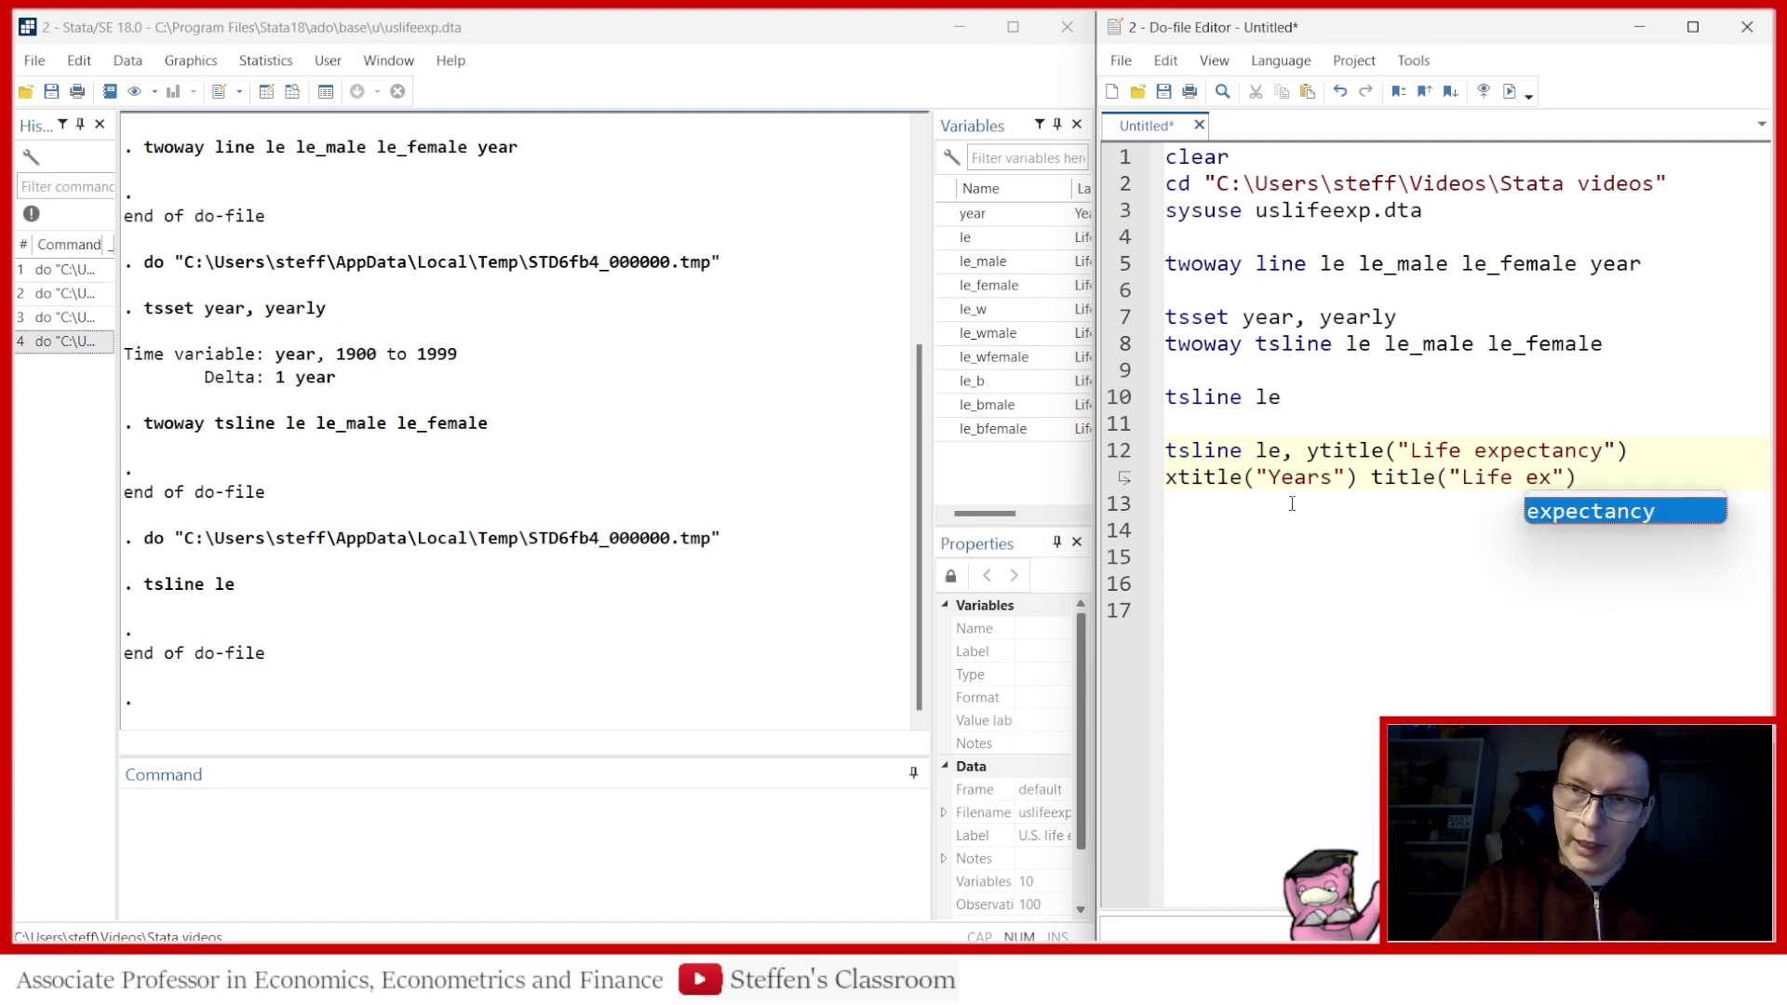
{"action": "key", "text": "Return"}
{"action": "key", "text": "End"}
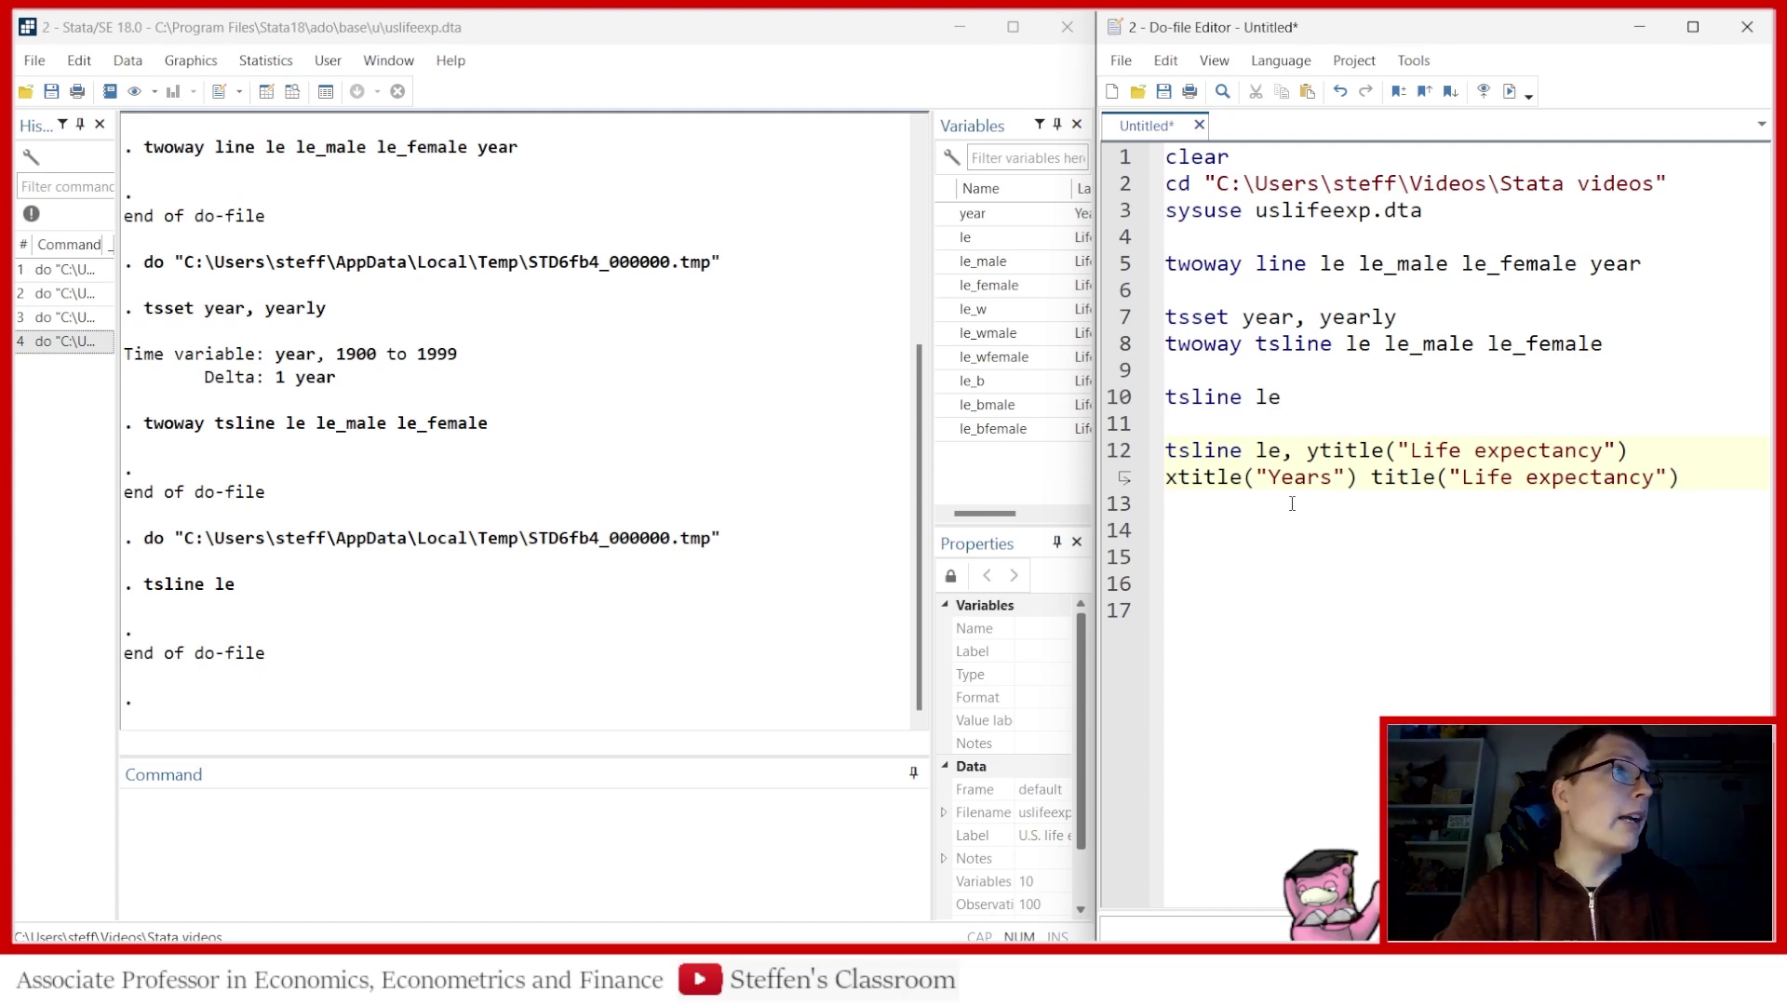
{"action": "type", "text": "sub"}
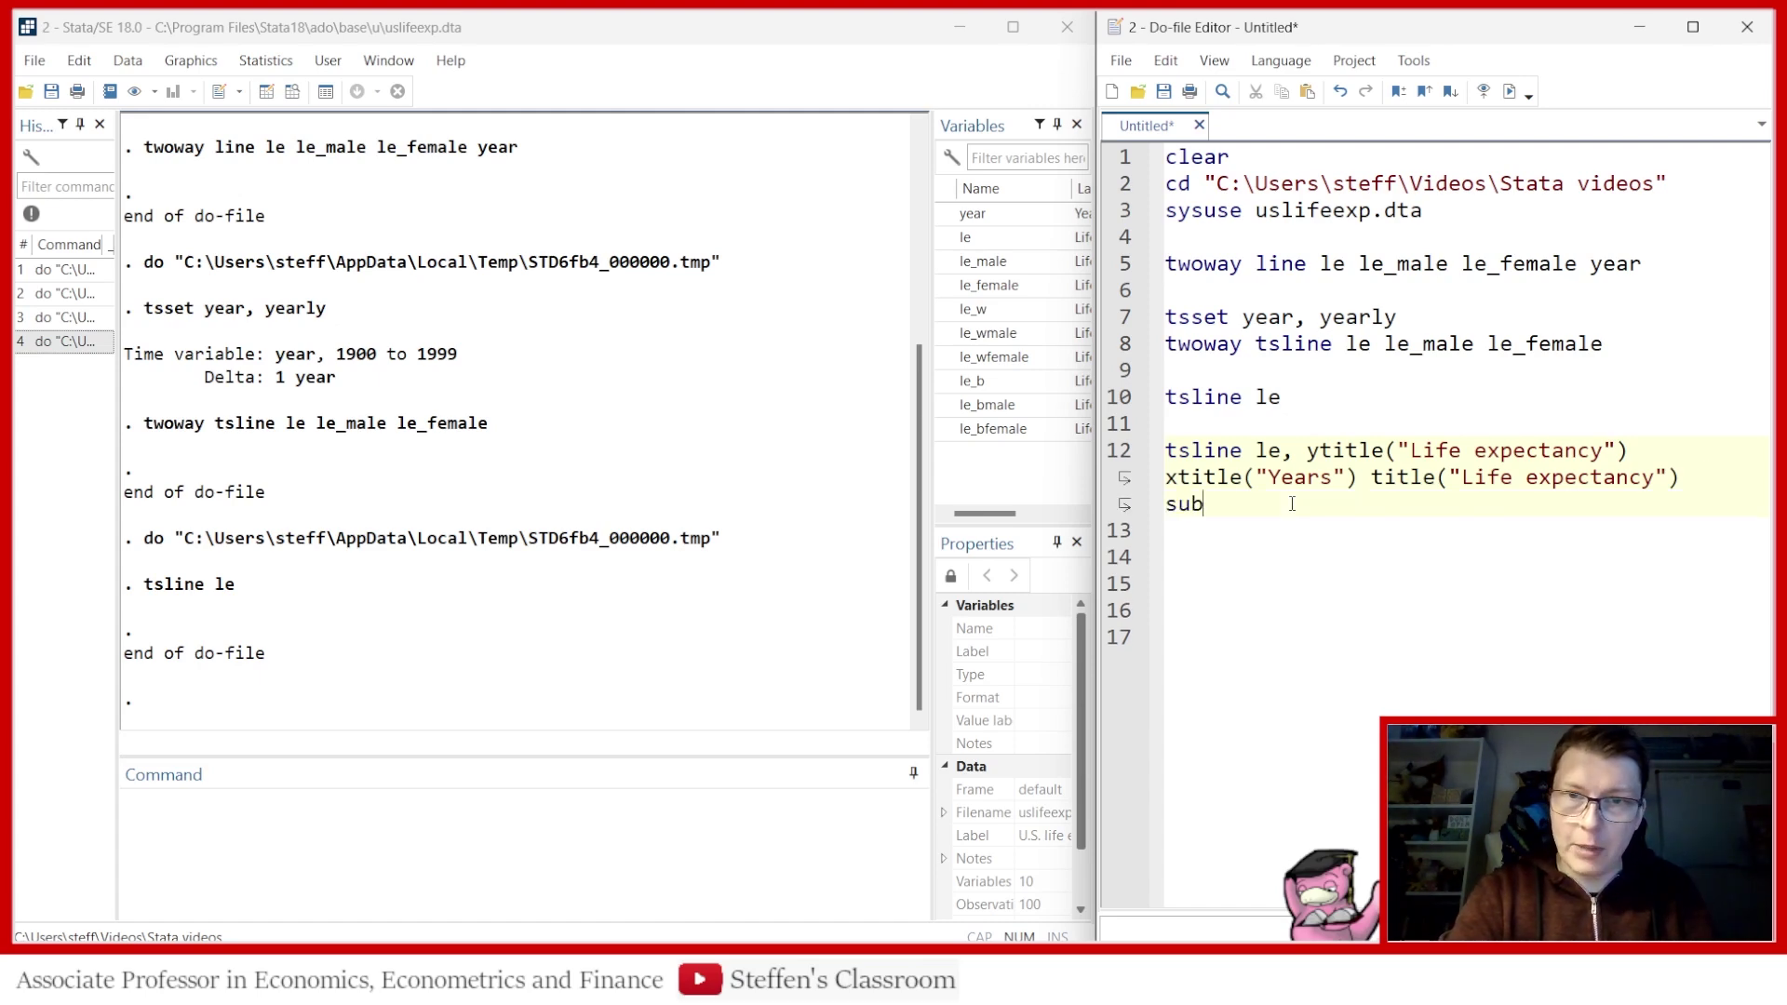
{"action": "type", "text": "title"}
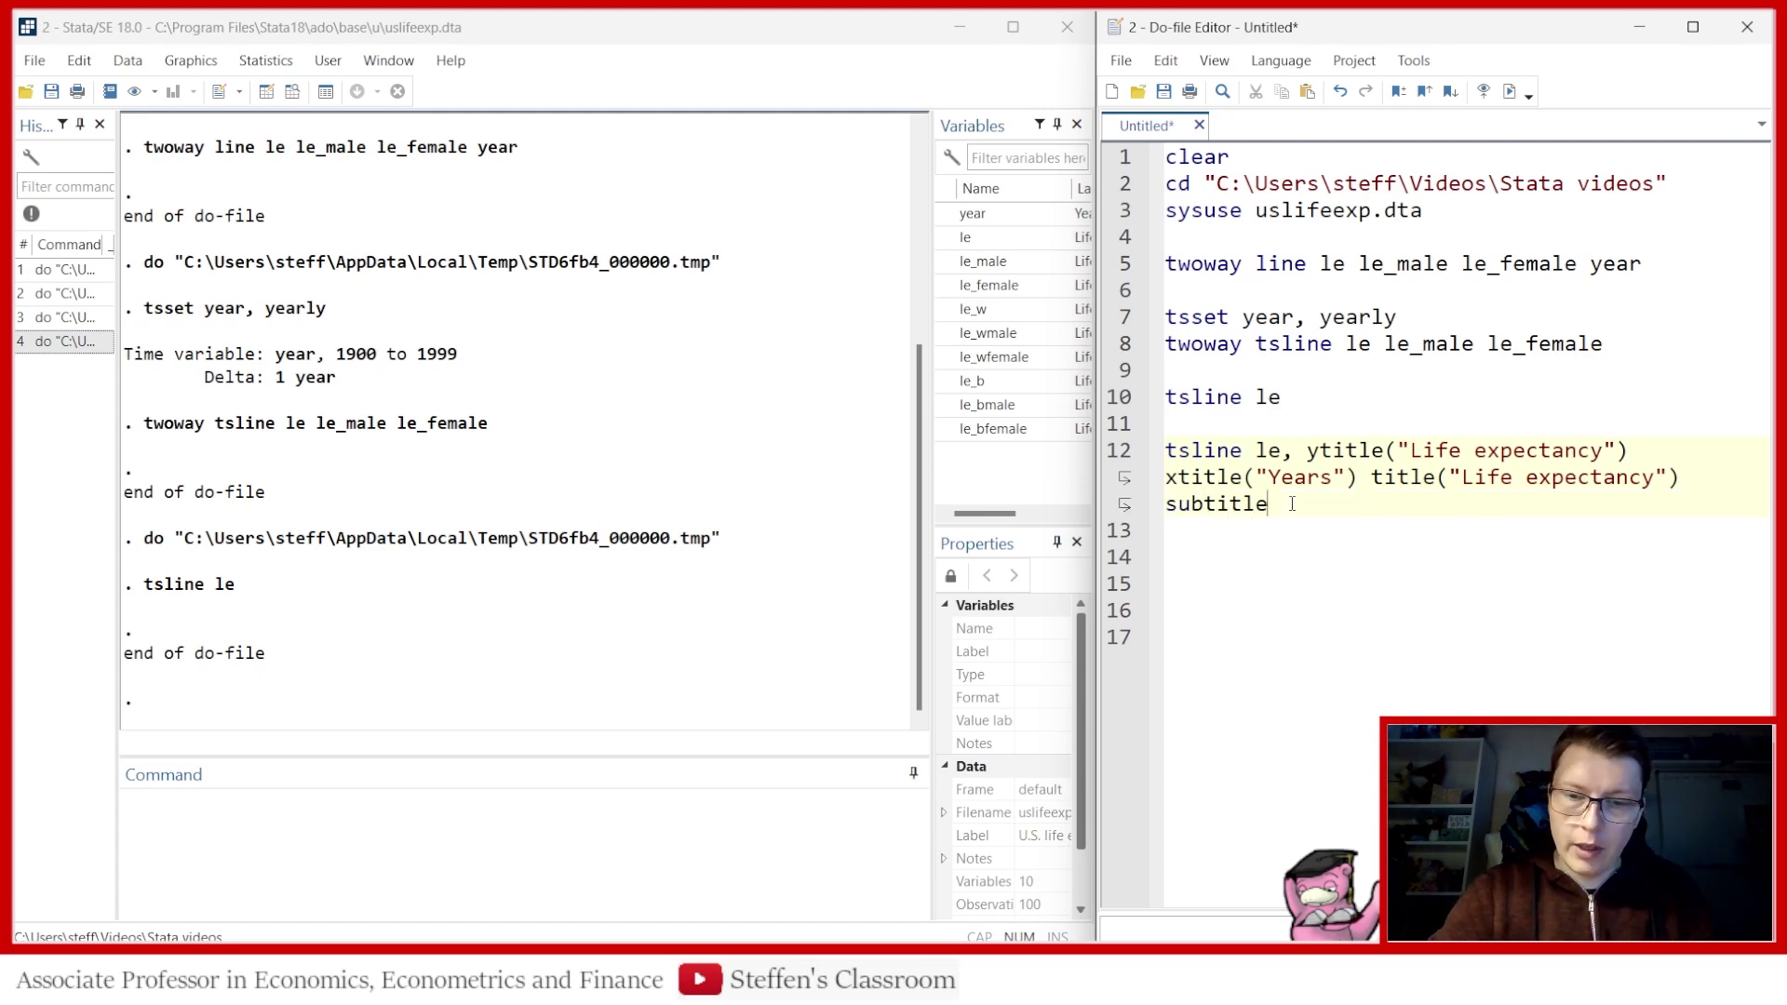
{"action": "type", "text": "(\"\""}
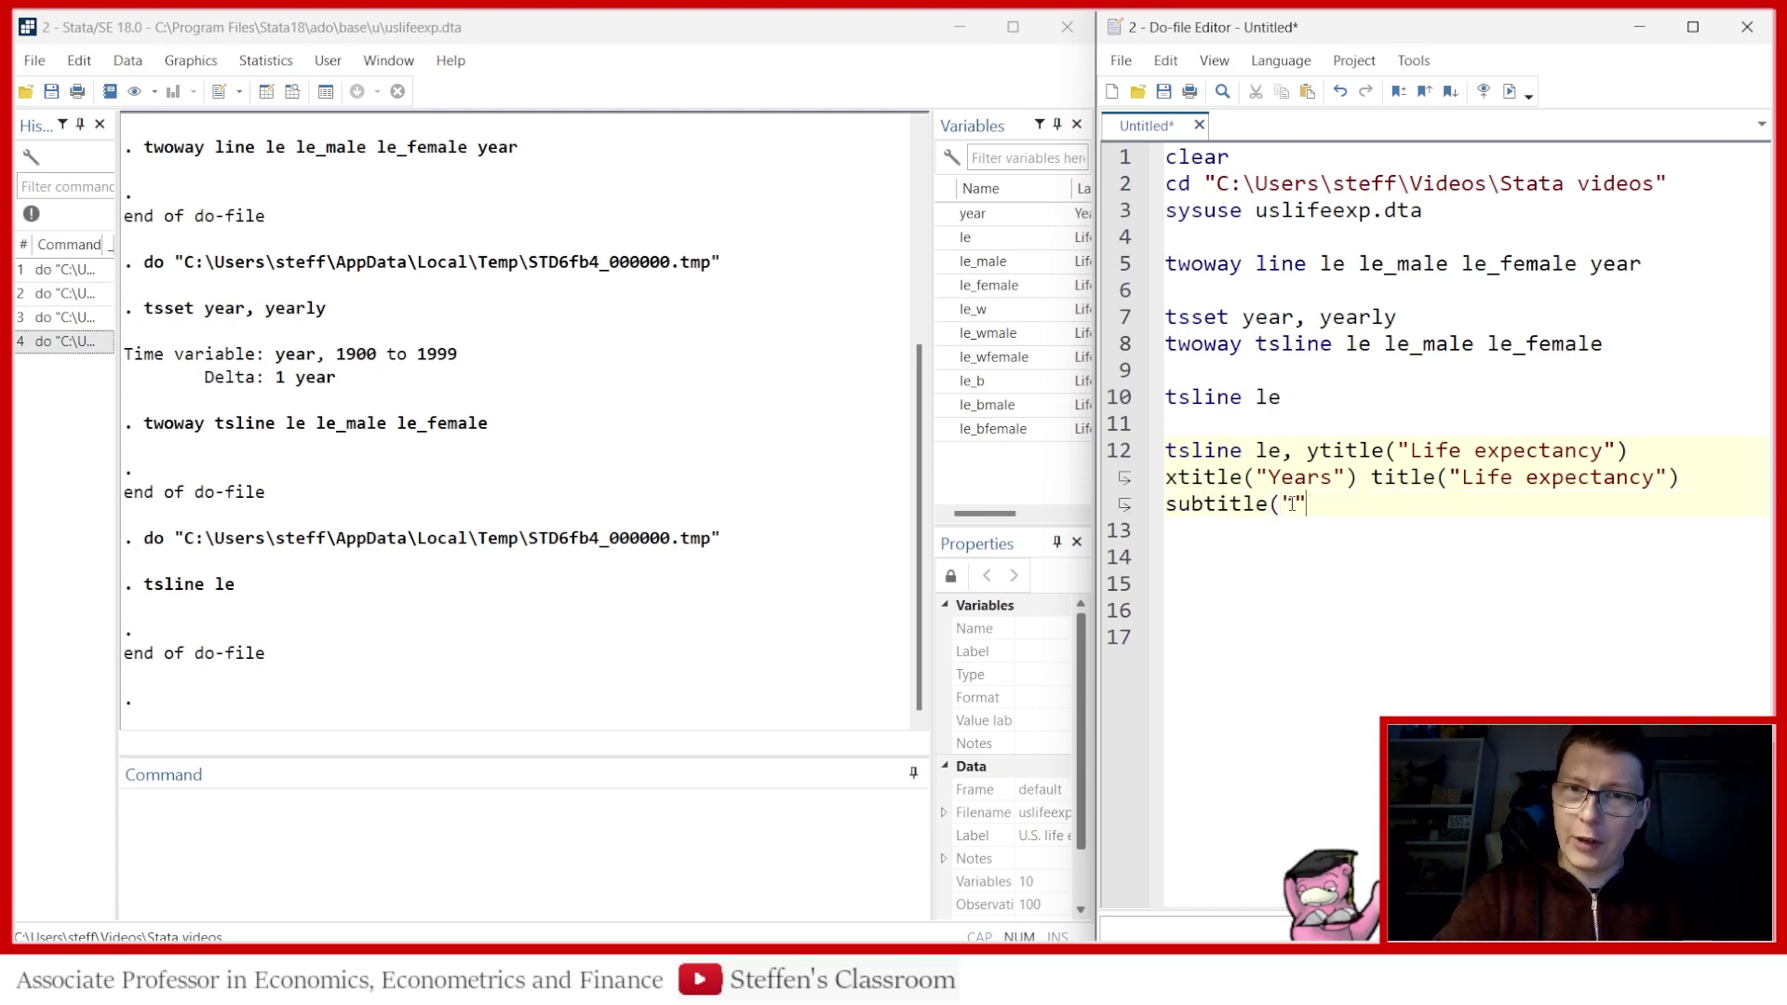
{"action": "type", "text": ")"}
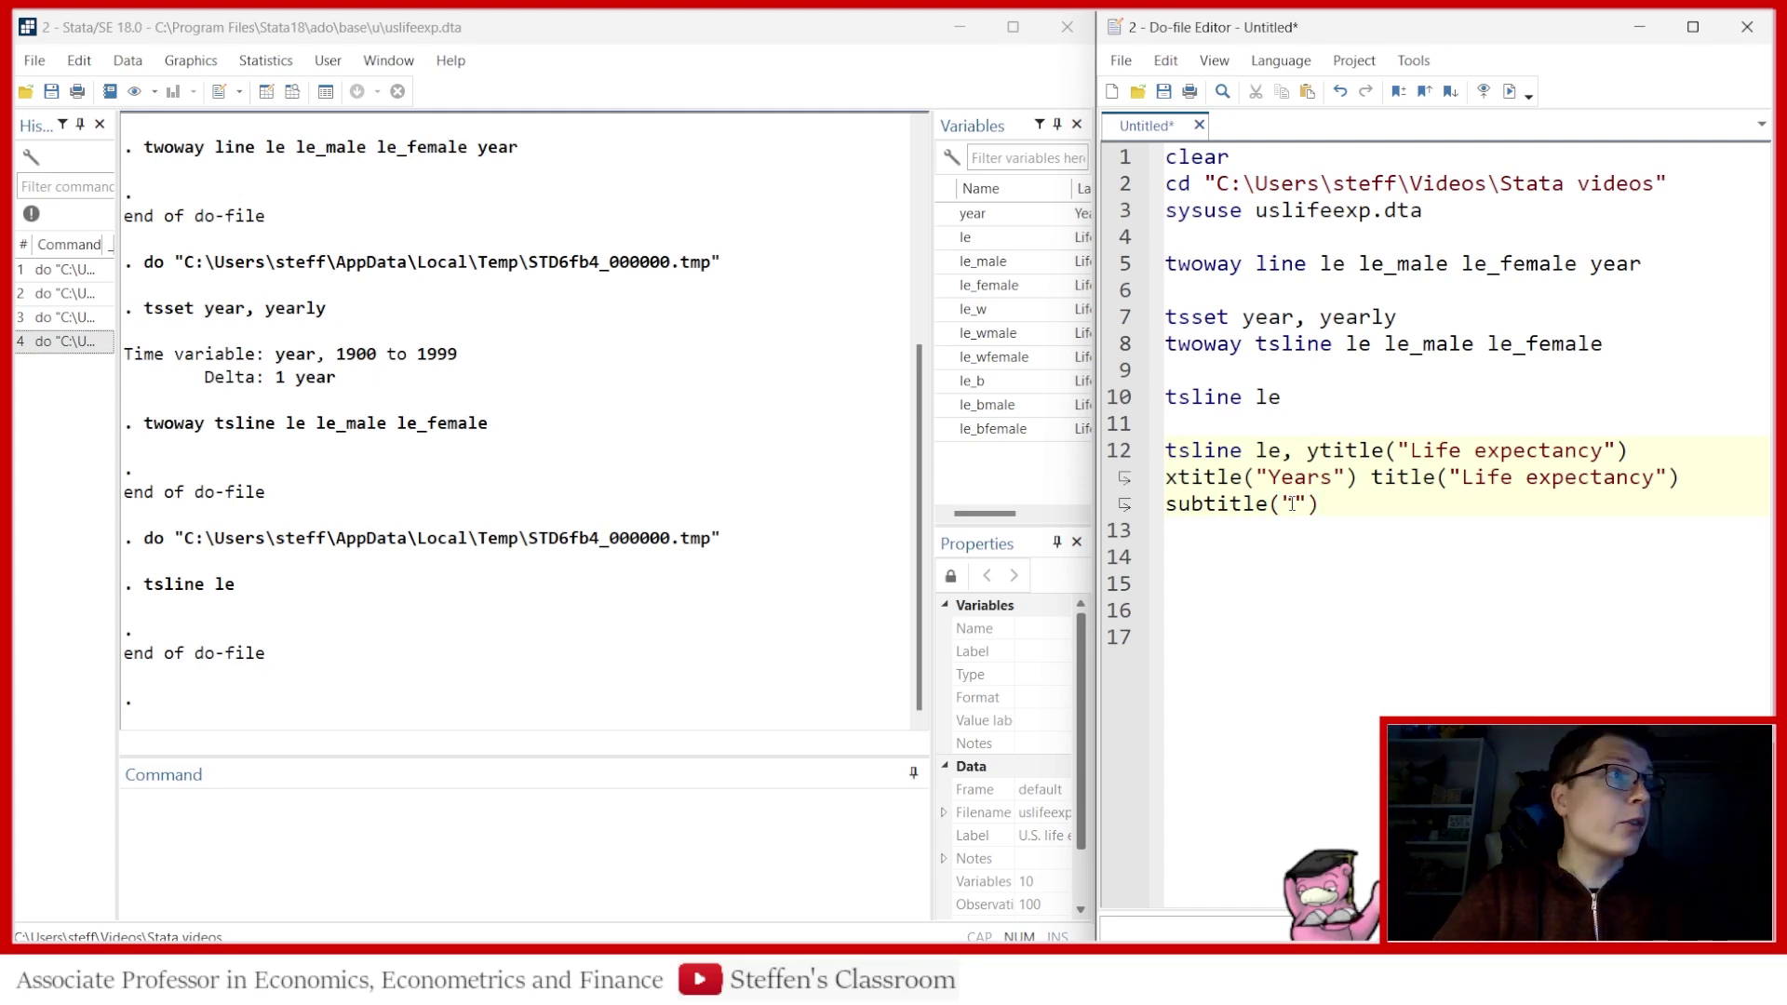
{"action": "type", "text": "1900"}
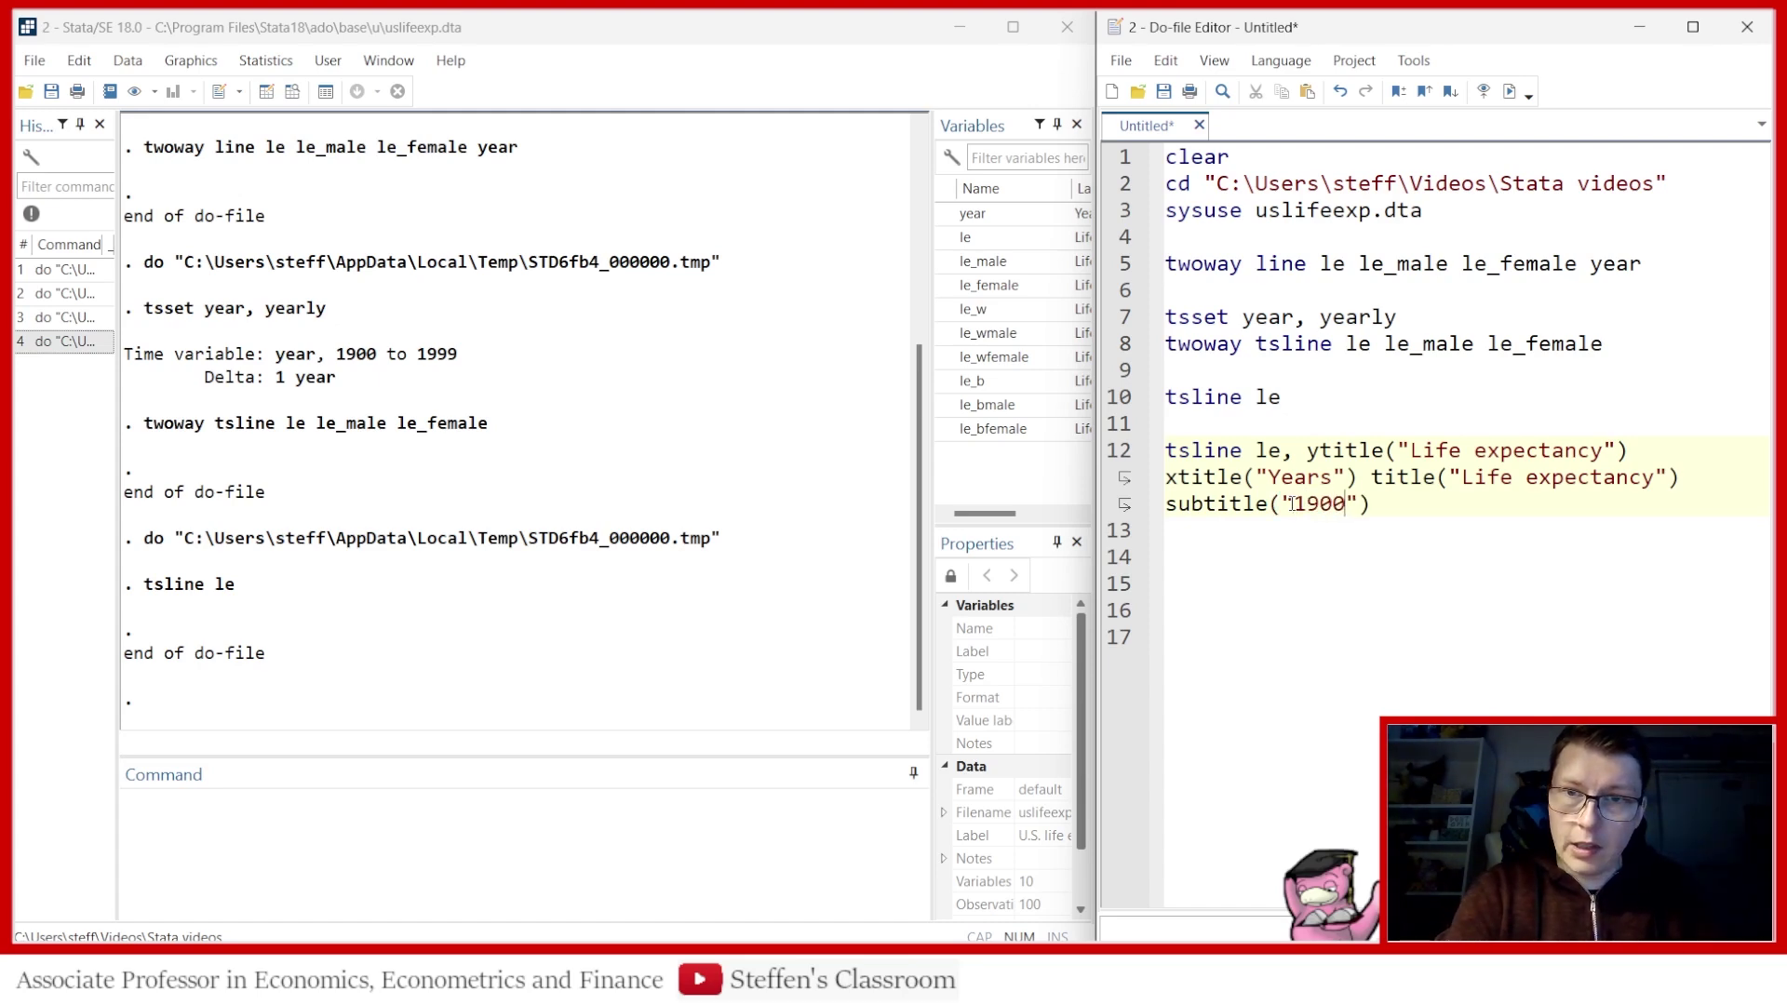
{"action": "type", "text": "-1999"}
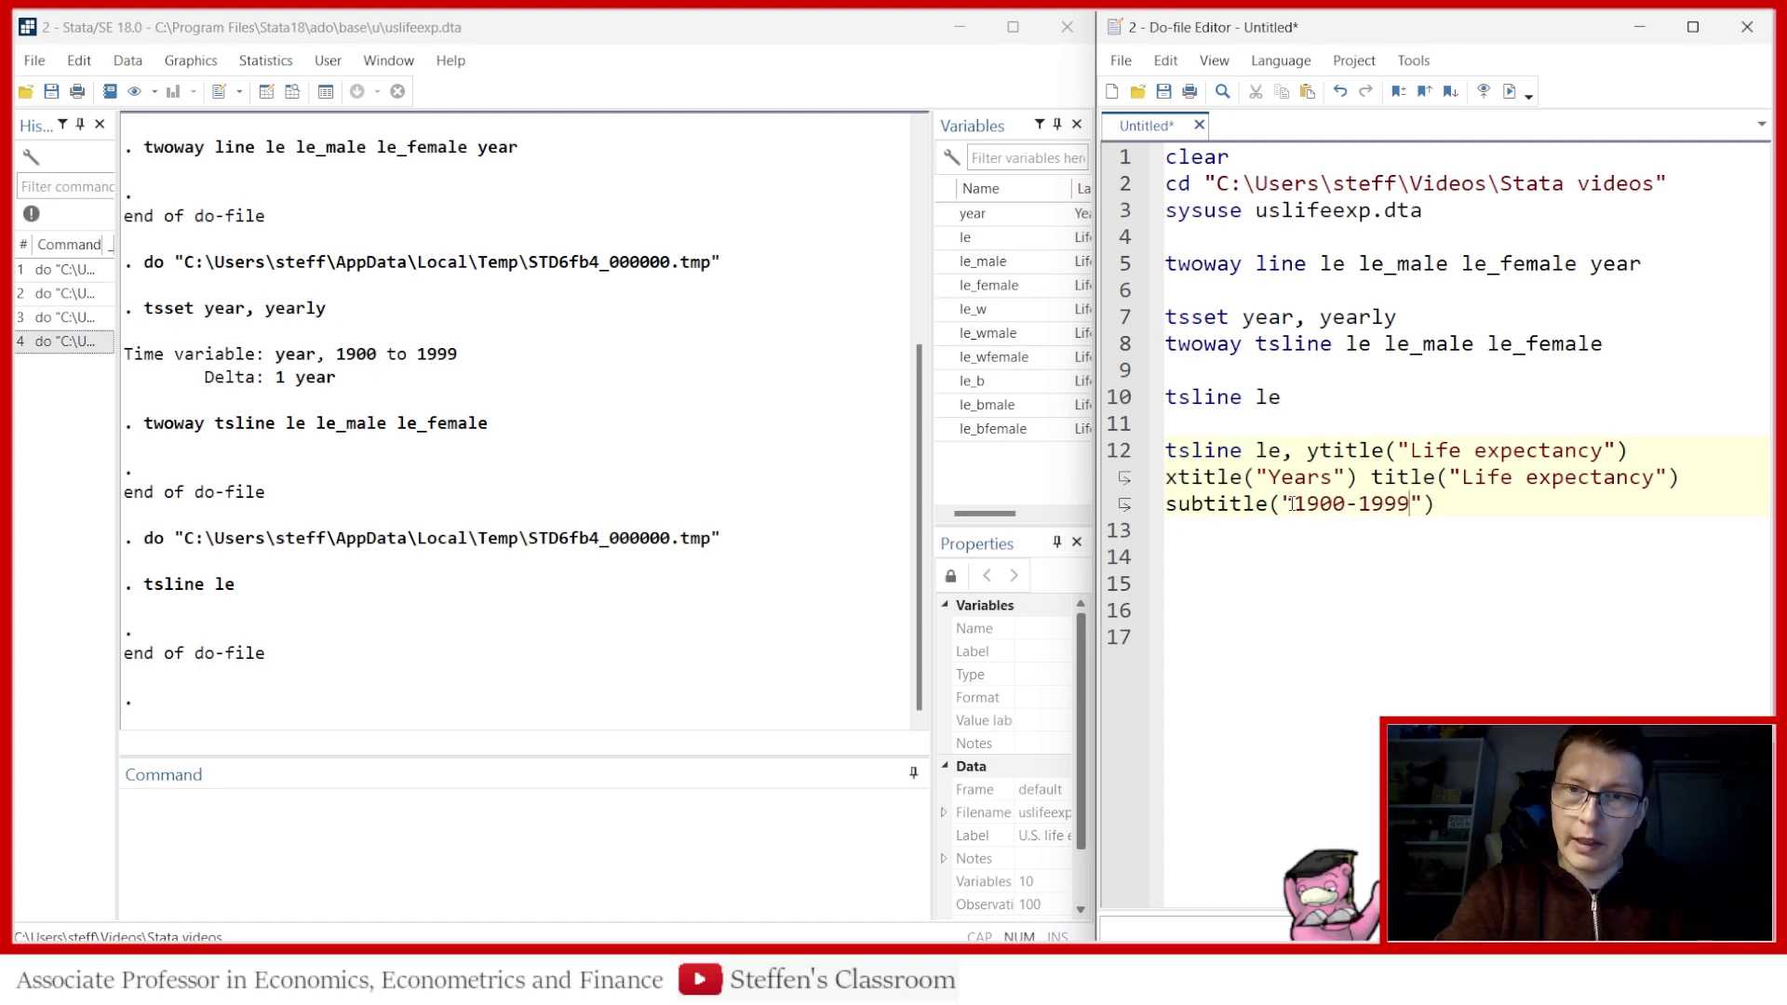
Run line 12's titled tsline command, review the graph and close it
{"action": "left_click", "coordinate": [1119, 453]}
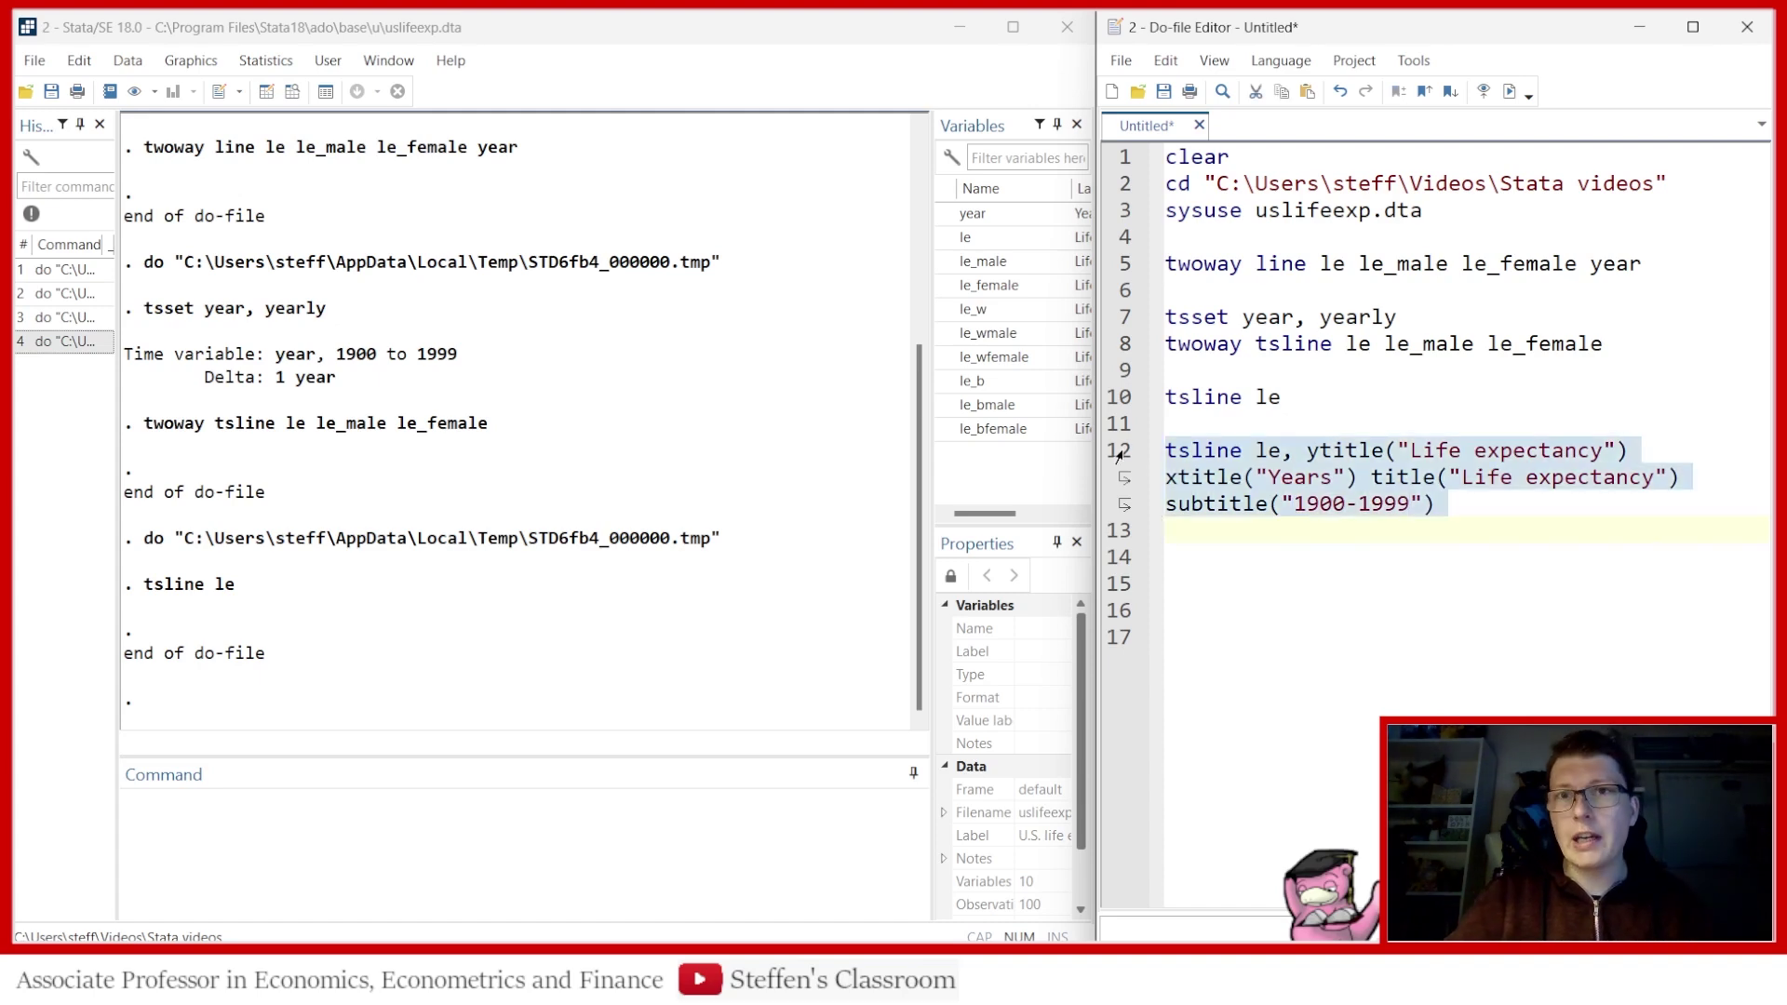
{"action": "left_click", "coordinate": [1510, 92]}
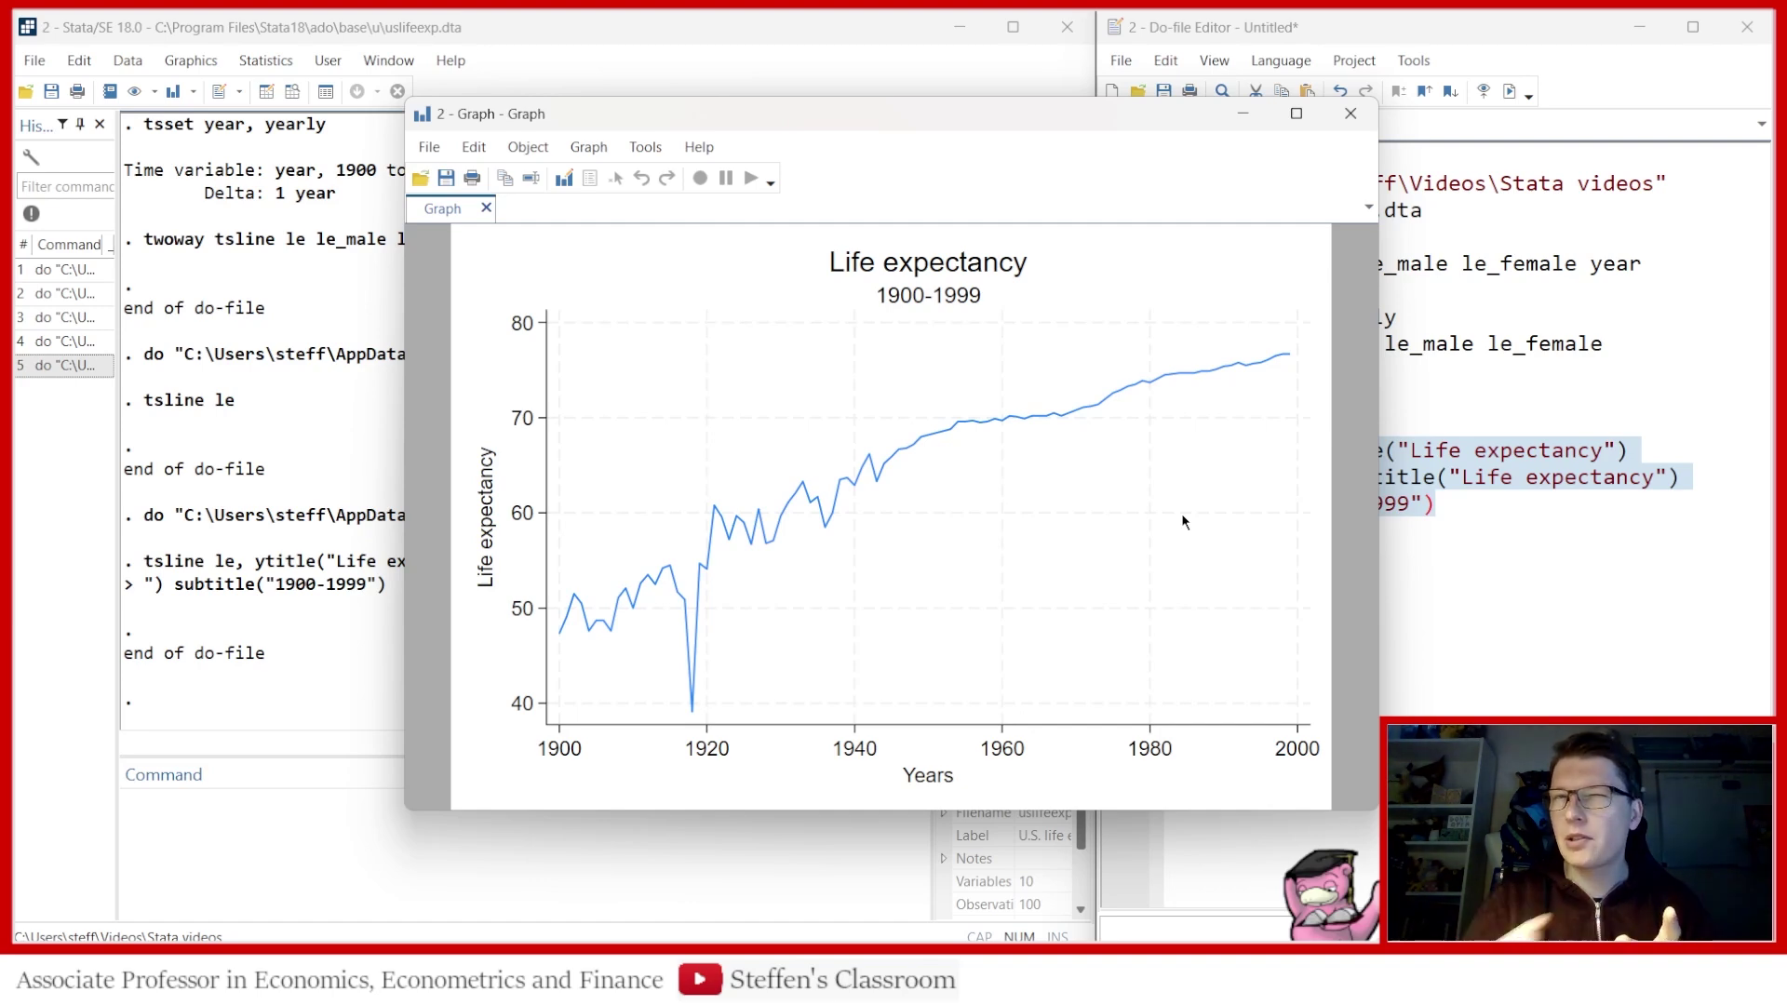
{"action": "left_click", "coordinate": [1350, 115]}
{"action": "left_click", "coordinate": [1474, 557]}
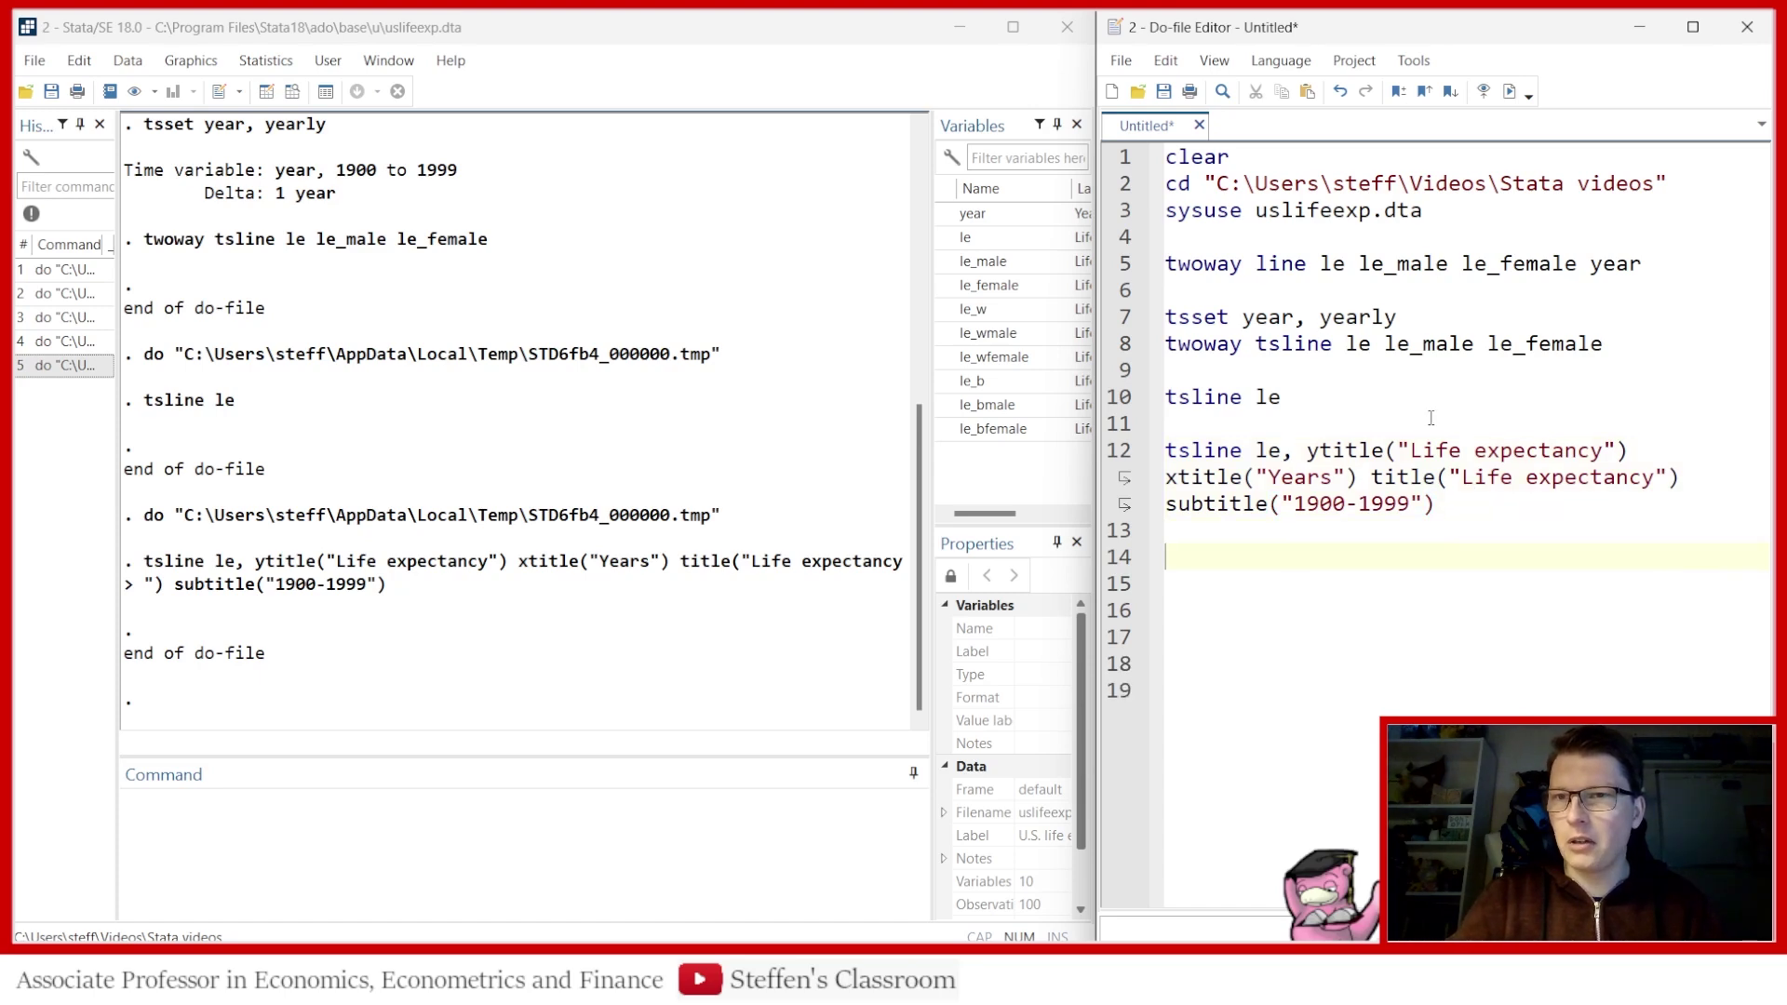
{"action": "left_click", "coordinate": [1248, 636]}
Copy the titled tsline command from line 12 onto line 14
{"action": "key", "text": "Return"}
{"action": "key", "text": "Return"}
{"action": "key", "text": "Return"}
{"action": "key", "text": "Return"}
{"action": "key", "text": "Return"}
{"action": "key", "text": "Return"}
{"action": "key", "text": "Return"}
{"action": "key", "text": "Return"}
{"action": "key", "text": "Return"}
{"action": "key", "text": "Return"}
{"action": "key", "text": "Return"}
{"action": "key", "text": "Return"}
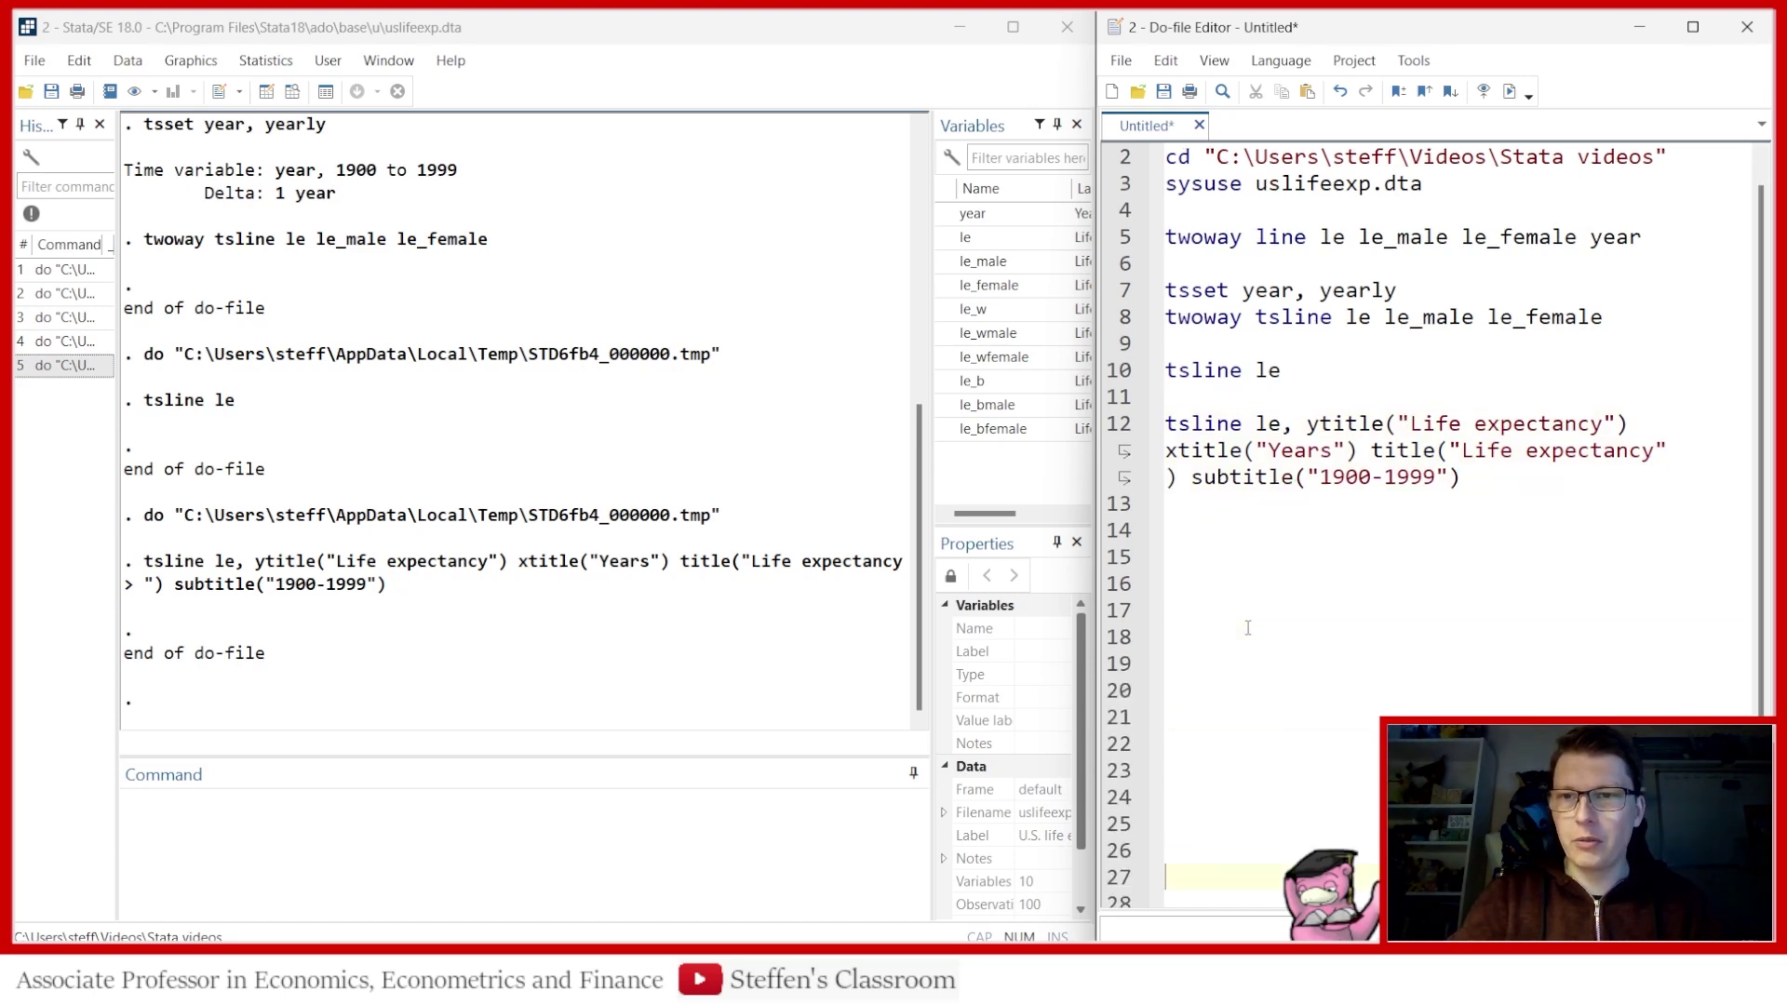
{"action": "key", "text": "Return"}
{"action": "key", "text": "Return"}
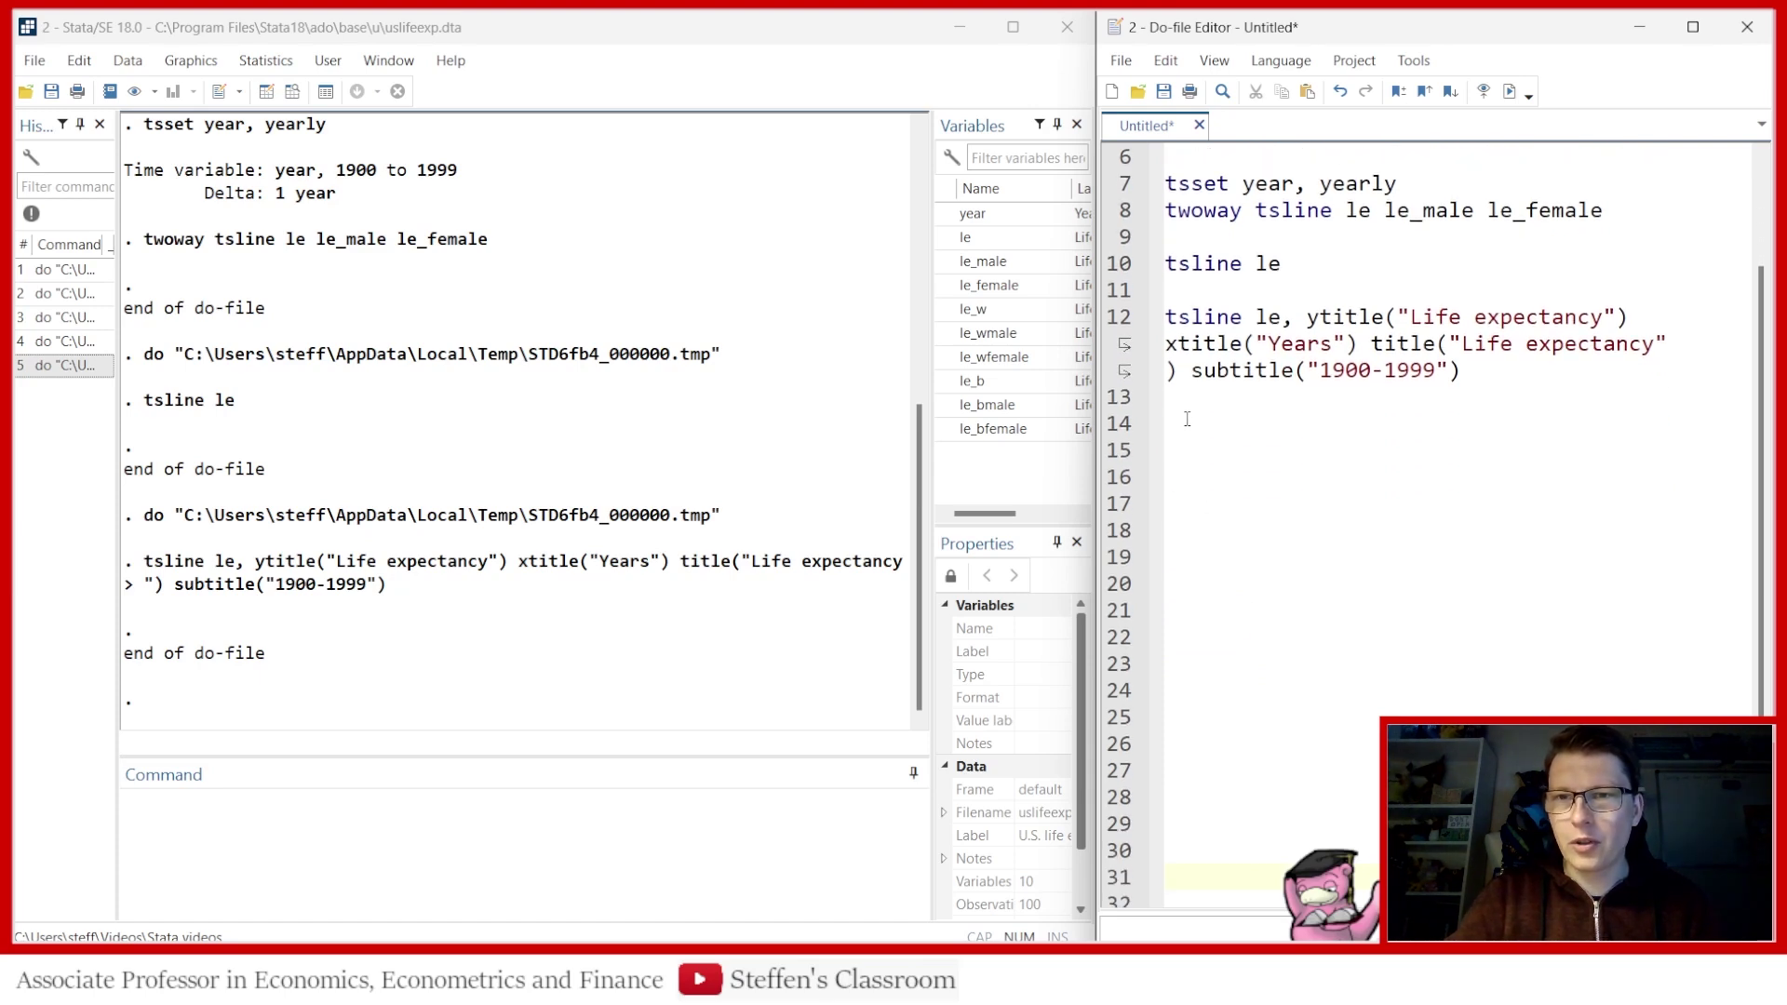
{"action": "left_click_drag", "start_coordinate": [1463, 371], "coordinate": [1147, 323]}
{"action": "key", "text": "ctrl+c"}
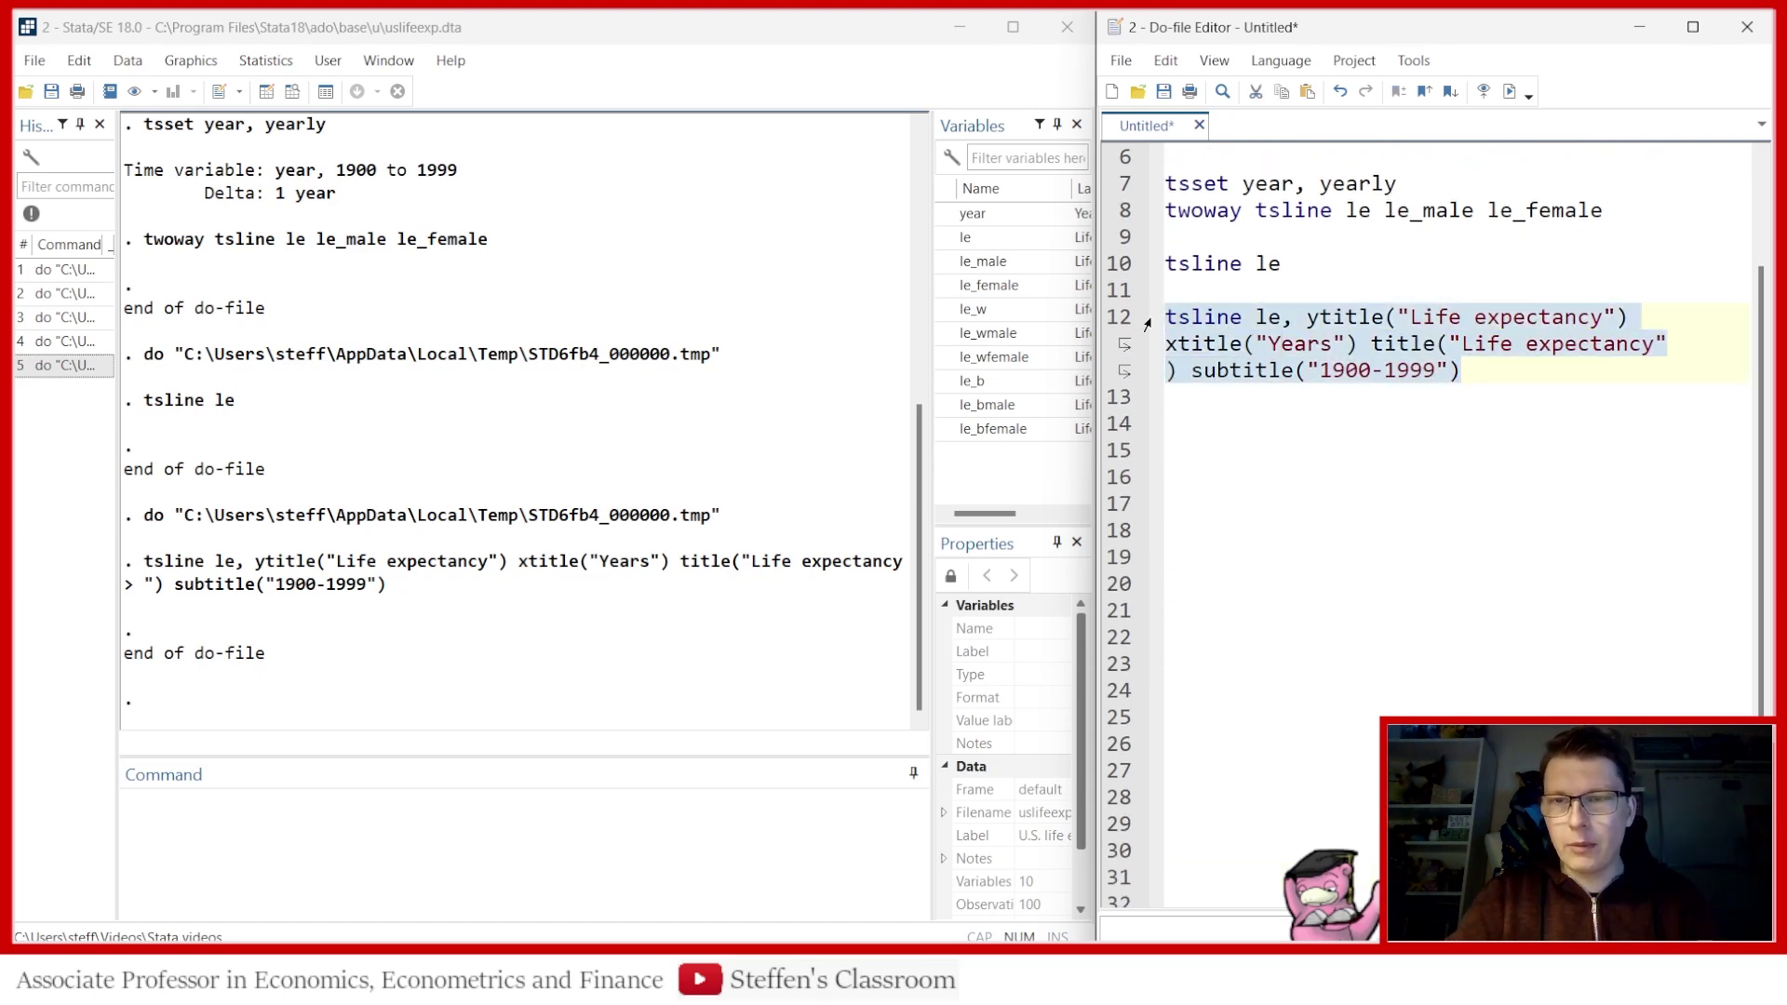
{"action": "left_click", "coordinate": [1176, 432]}
{"action": "key", "text": "ctrl+v"}
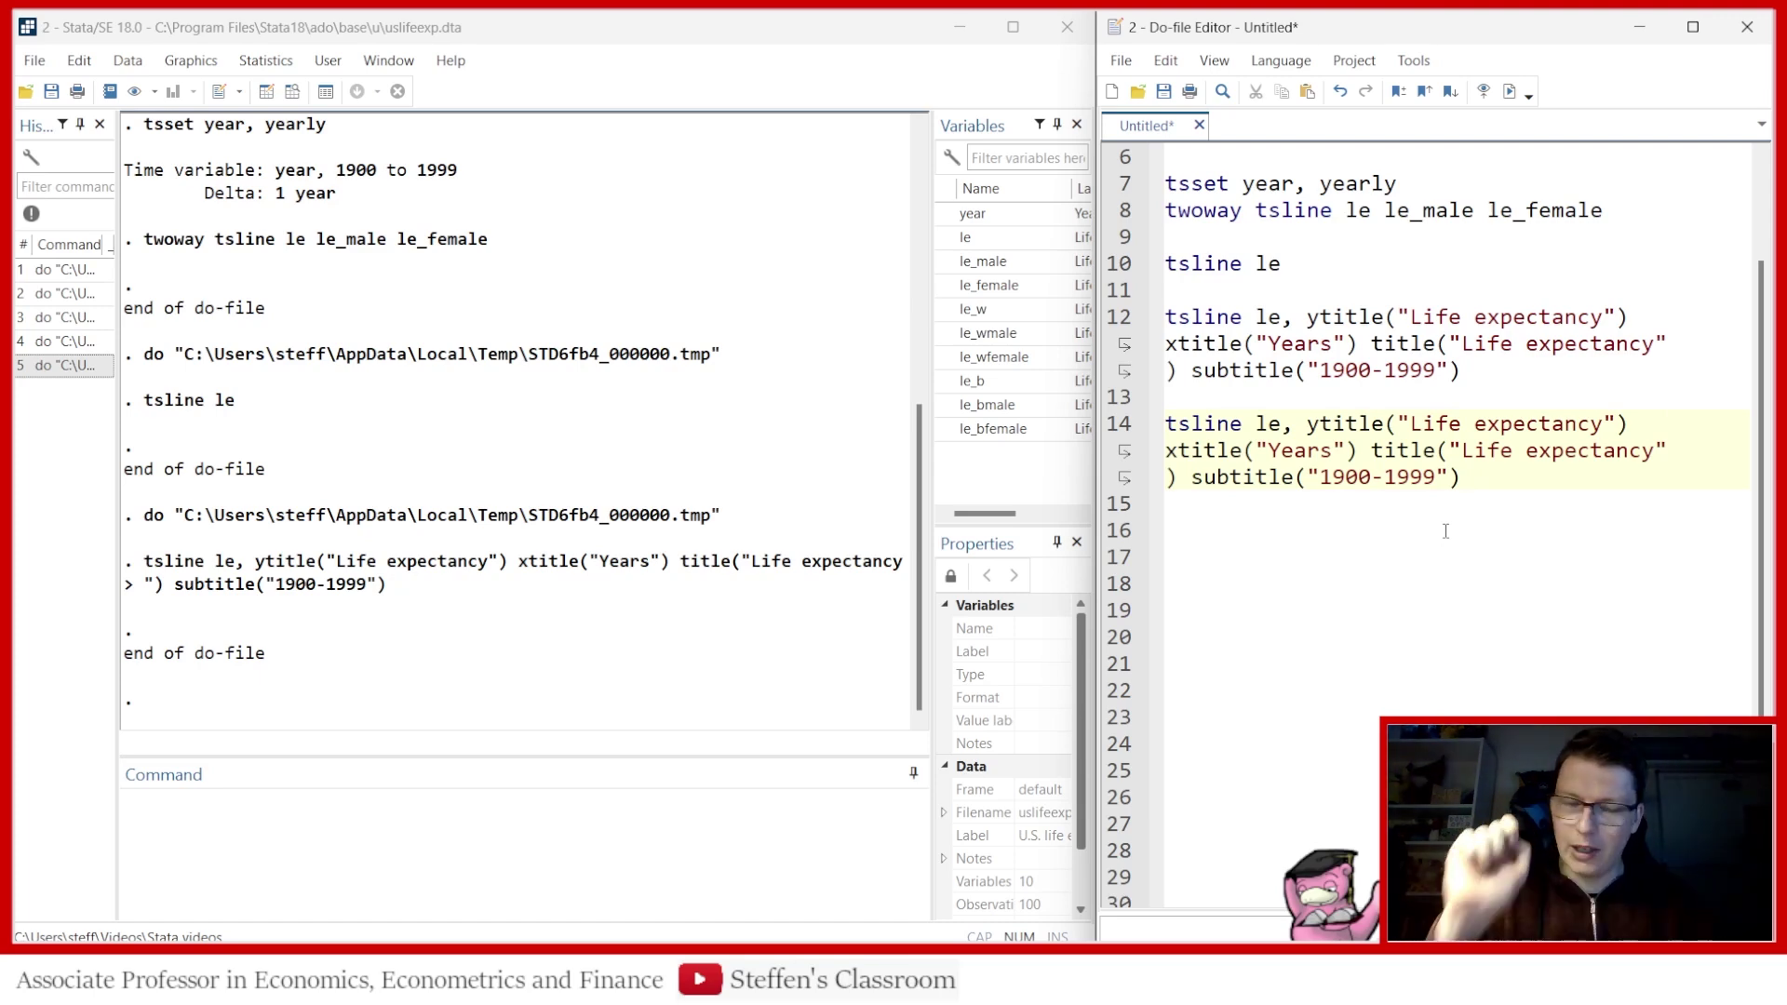
Append ytick(40(1)80) ylabel(40(5)80) xtick(1900(1)1999) xlabel(1900(5)1999) to line 14
{"action": "type", "text": "ytick"}
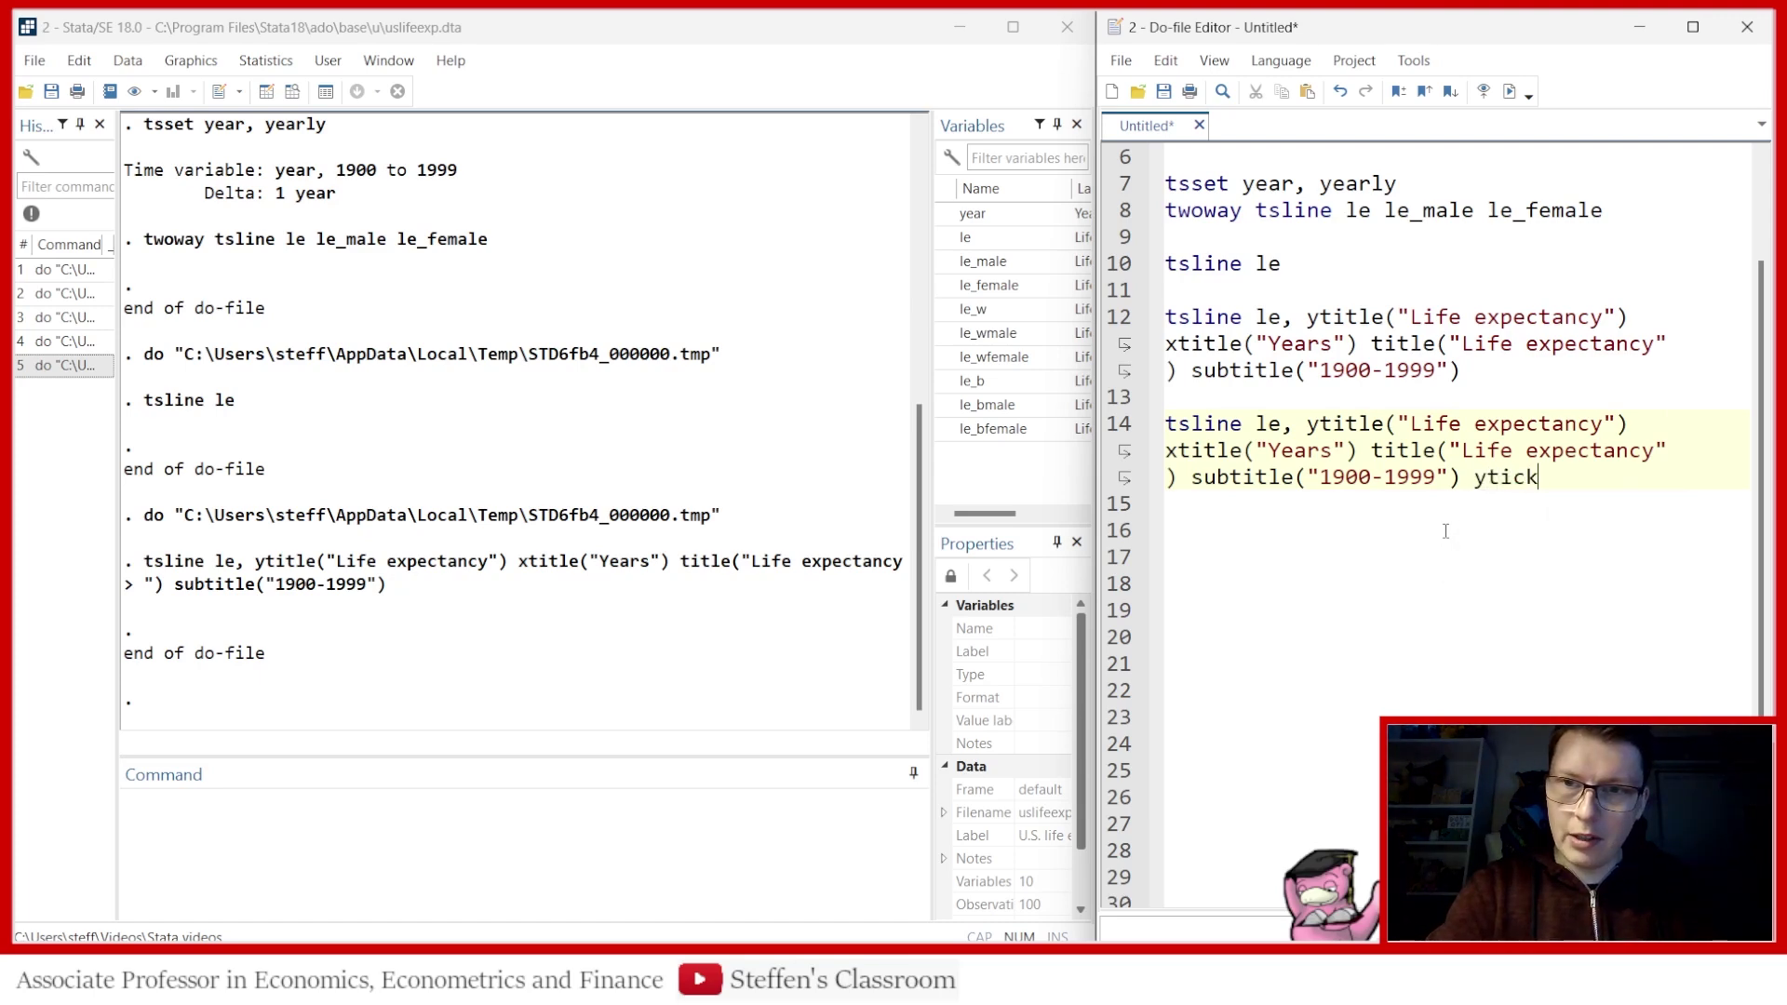
{"action": "type", "text": "("}
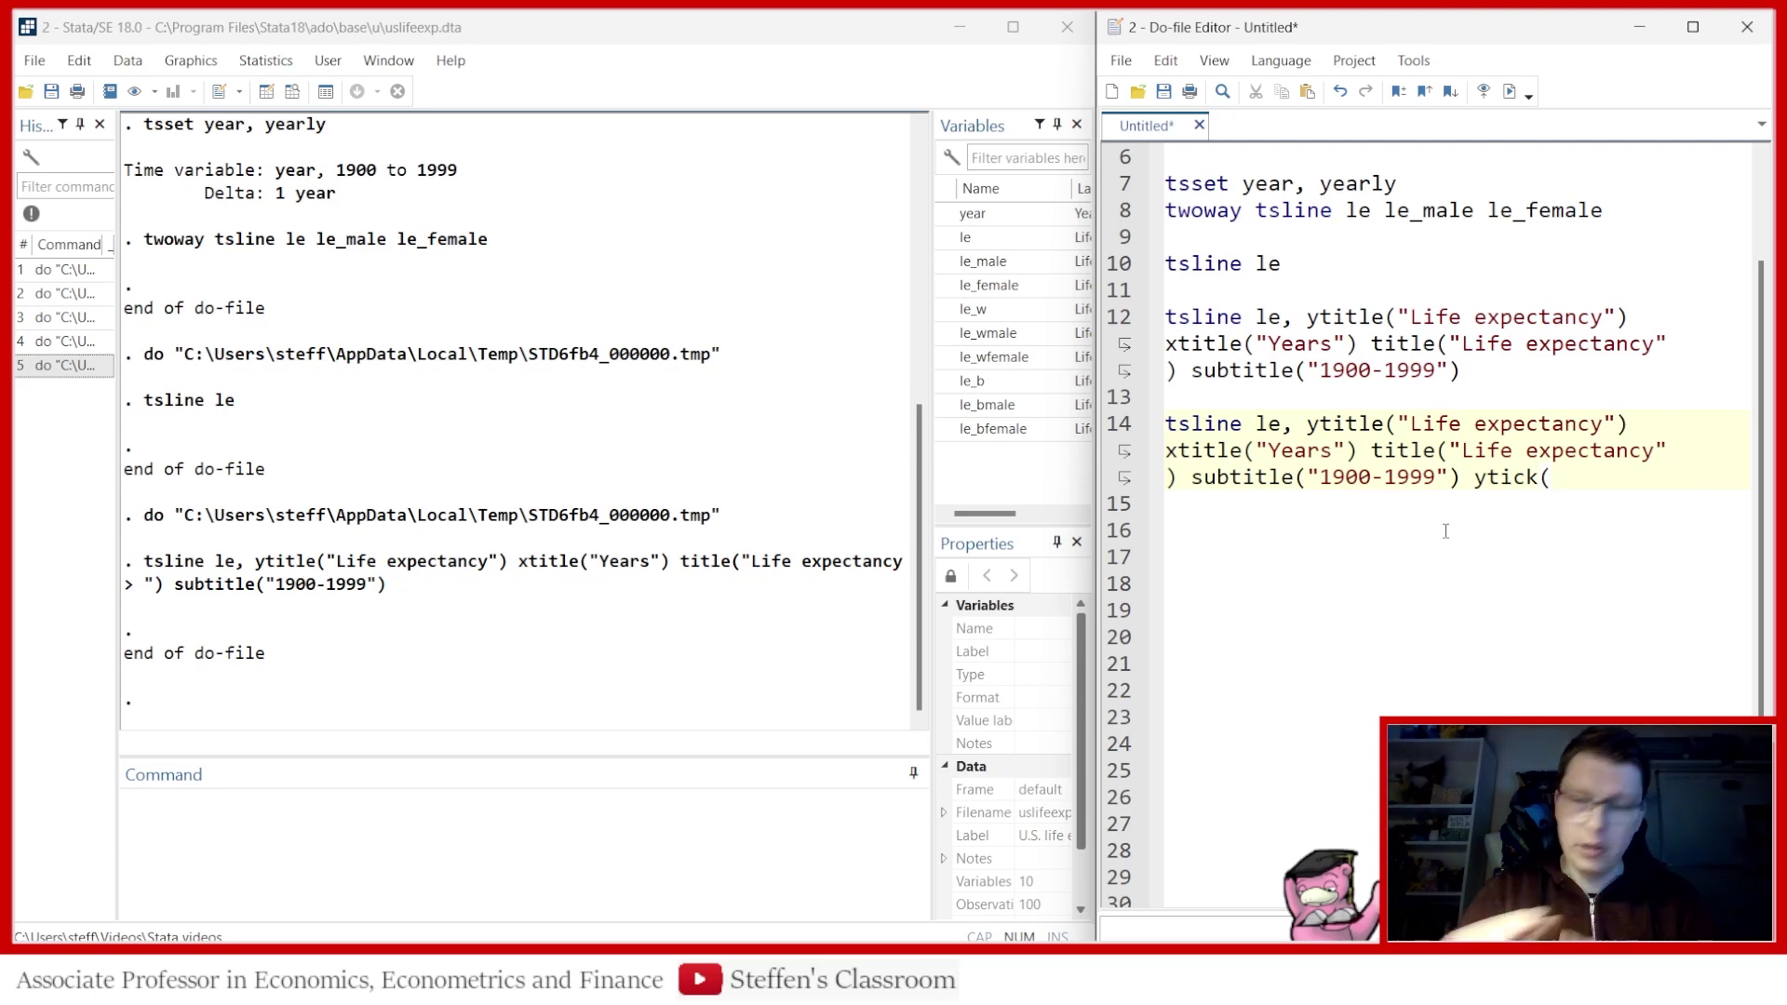
{"action": "type", "text": "1900"}
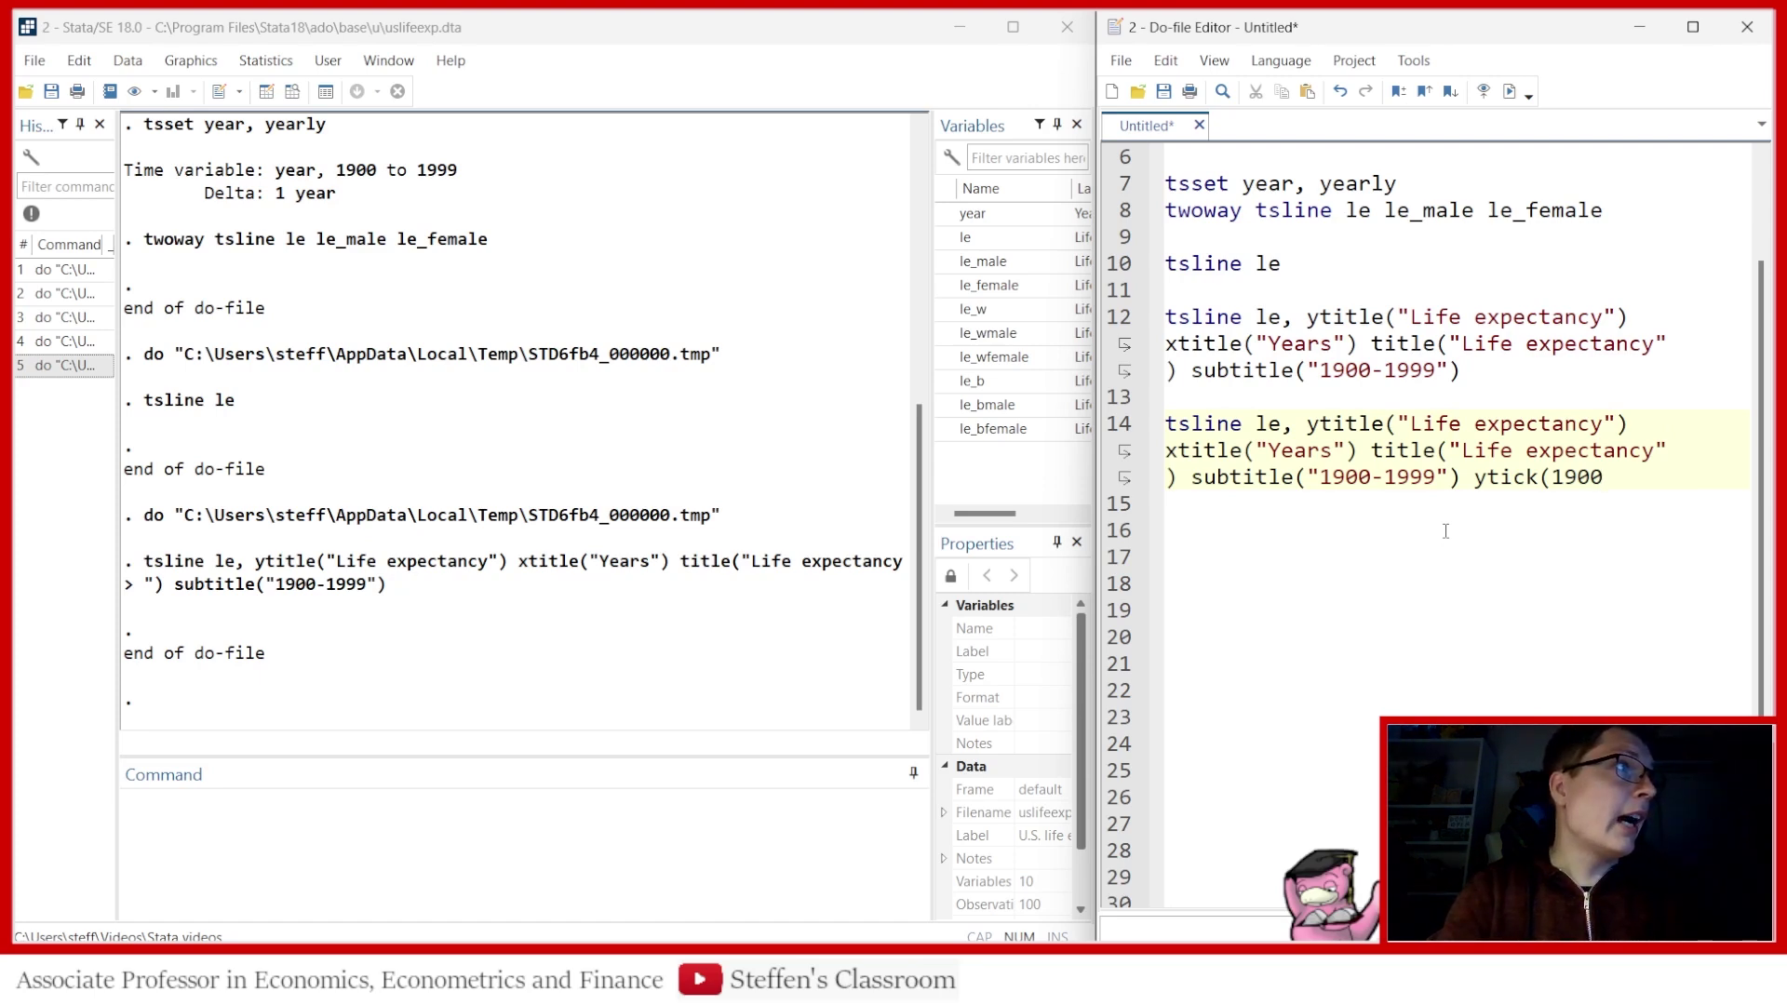
{"action": "type", "text": "("}
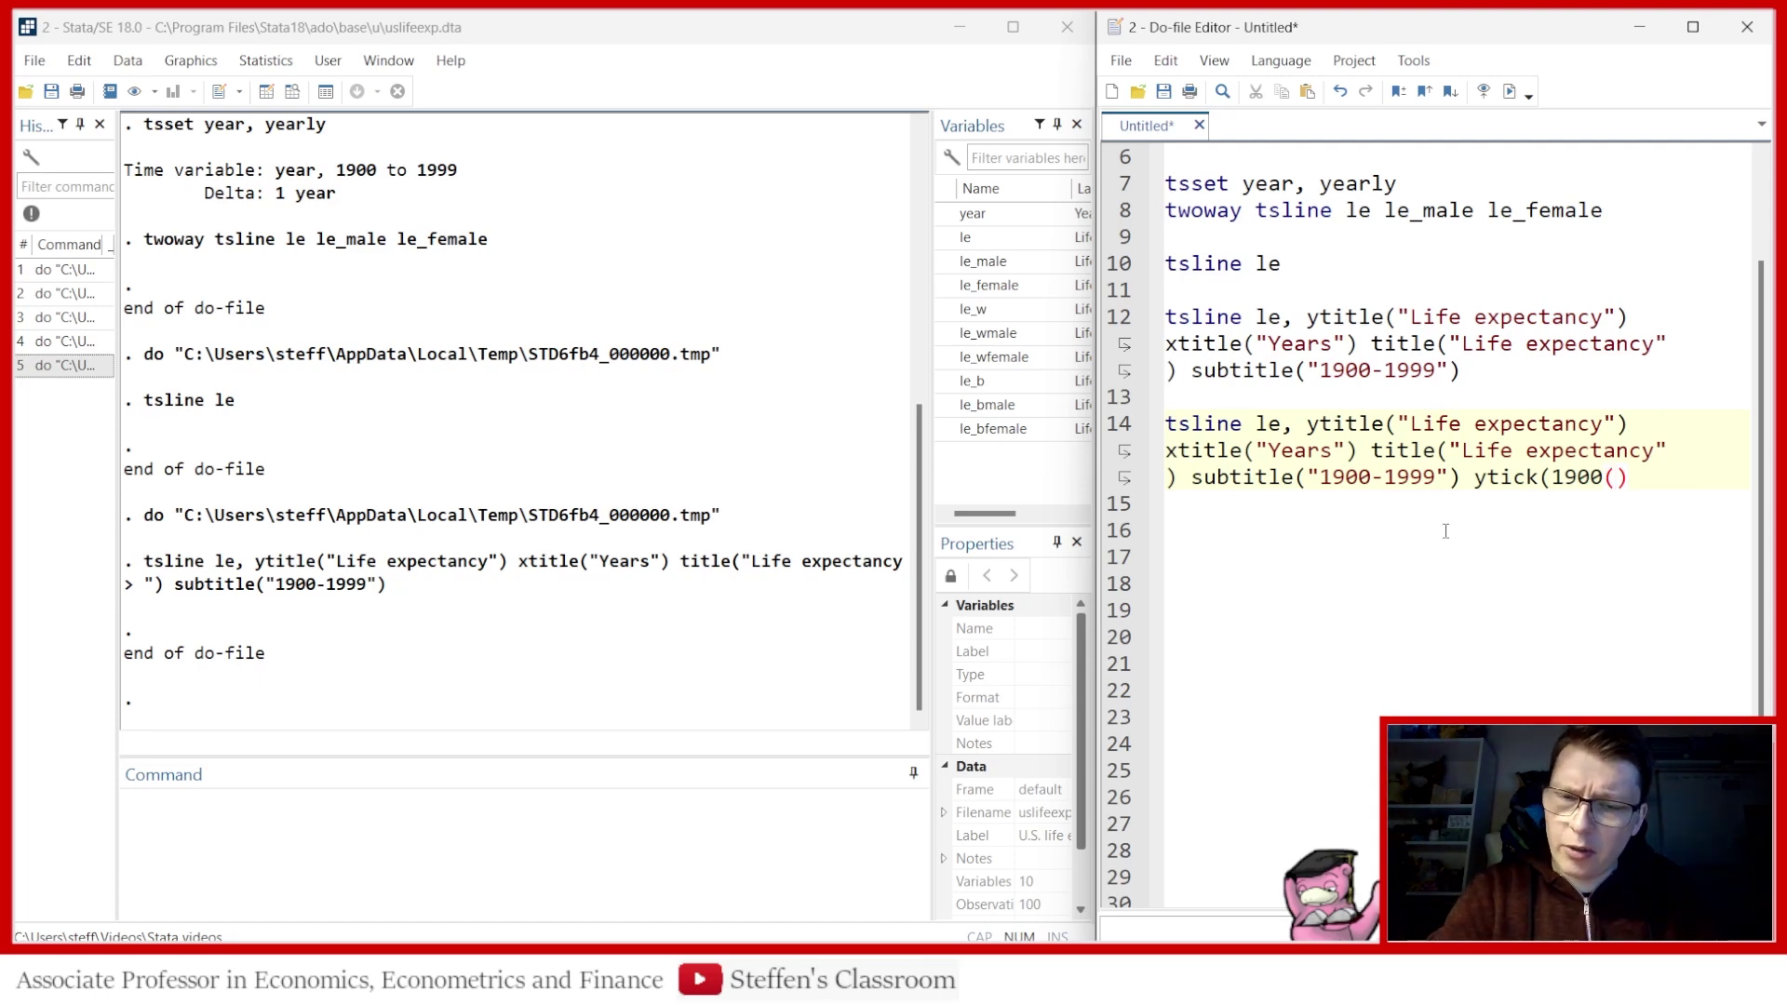
{"action": "key", "text": "BackSpace"}
{"action": "key", "text": "BackSpace"}
{"action": "key", "text": "BackSpace"}
{"action": "key", "text": "BackSpace"}
{"action": "key", "text": "BackSpace"}
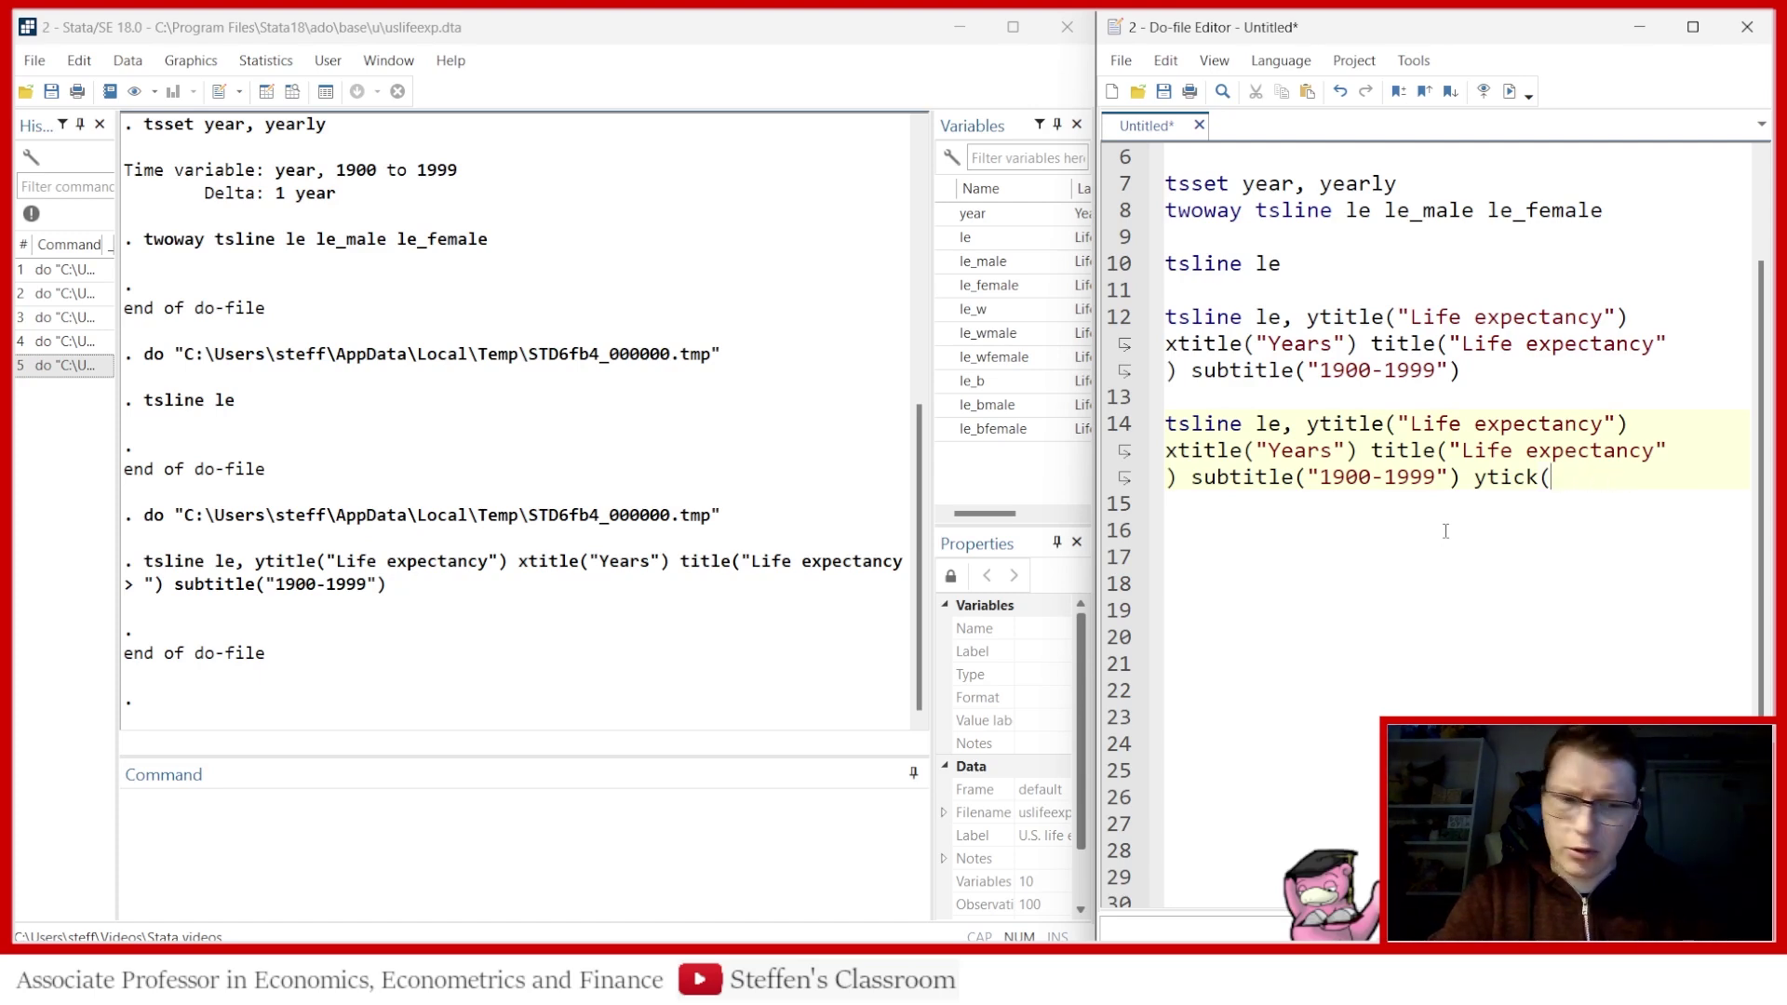
{"action": "type", "text": "40("}
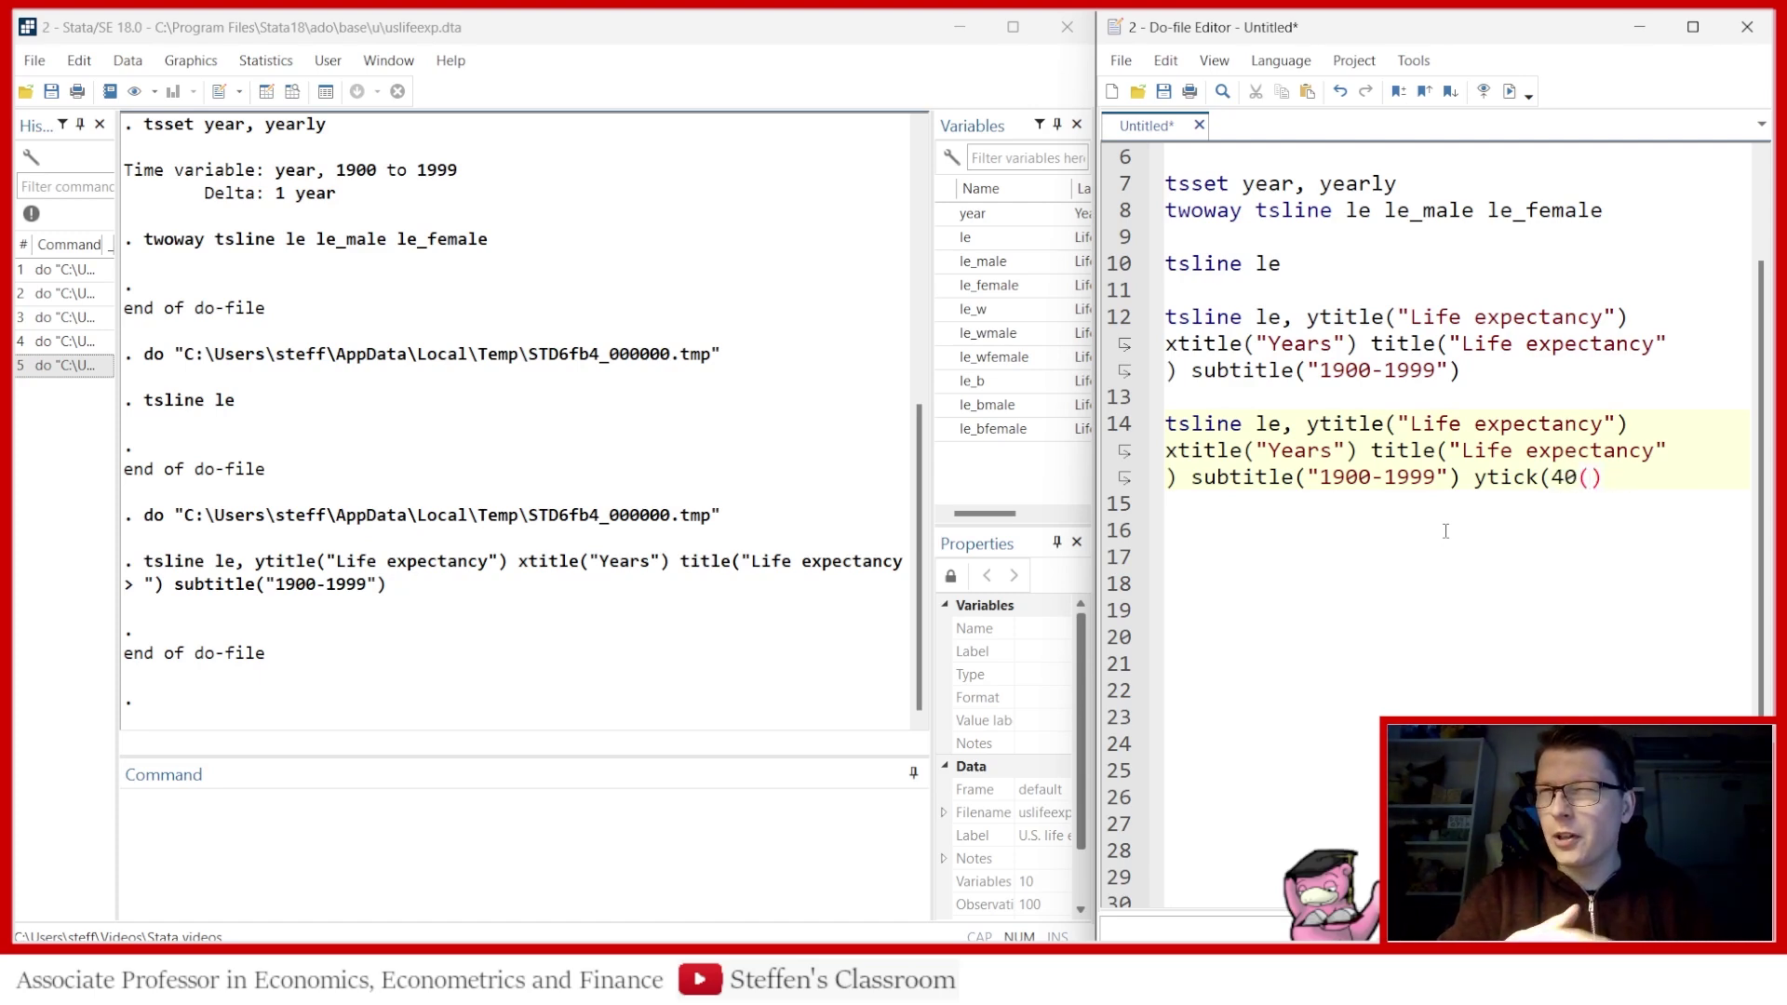
{"action": "type", "text": "1"}
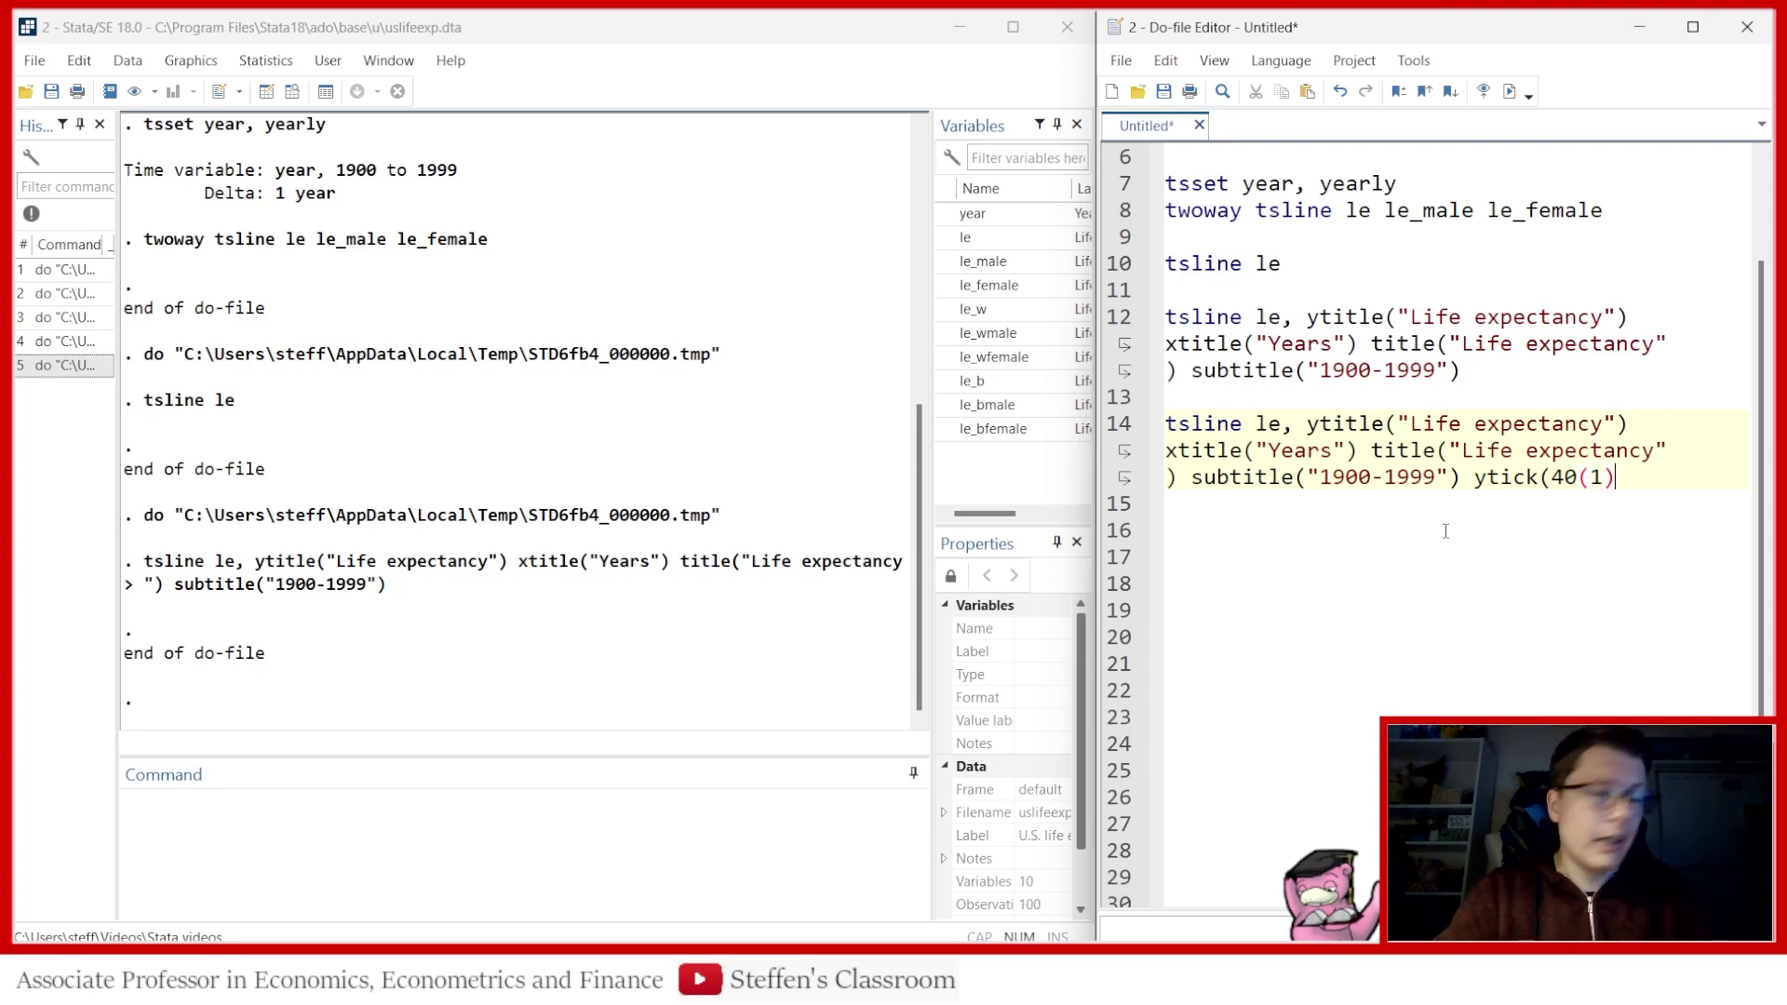
{"action": "type", "text": ")80)"}
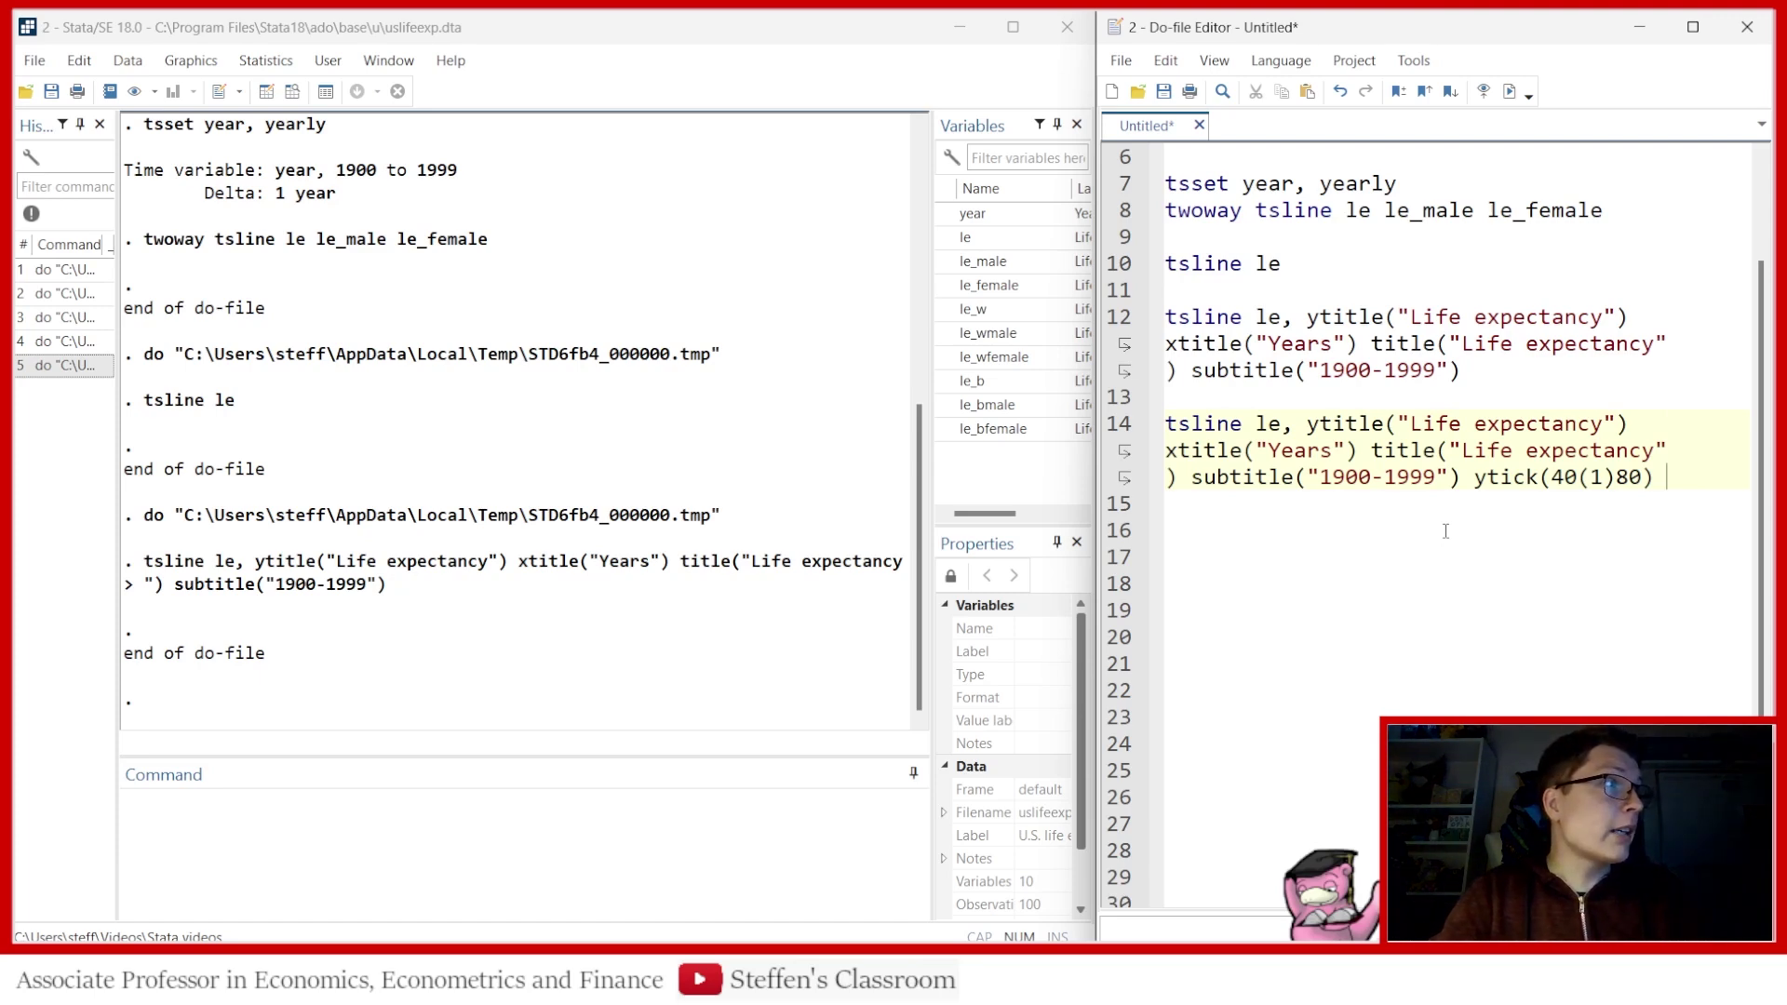
{"action": "type", "text": "ylabel()"}
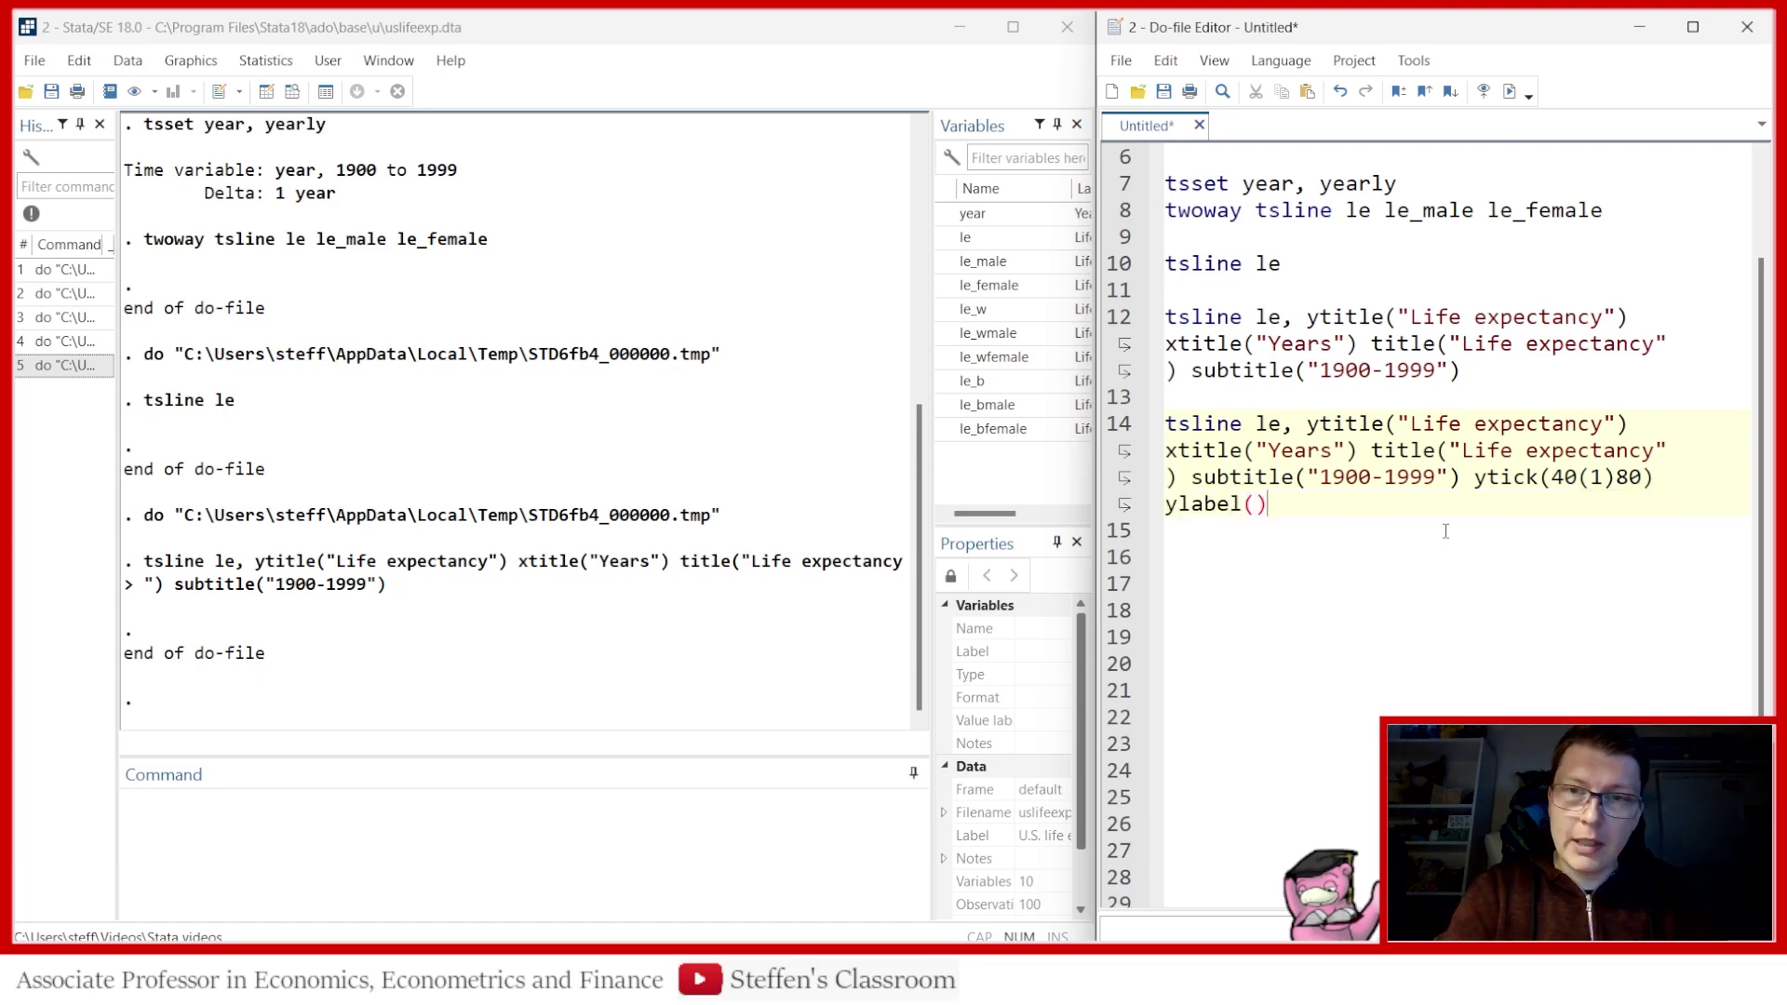
{"action": "key", "text": "BackSpace"}
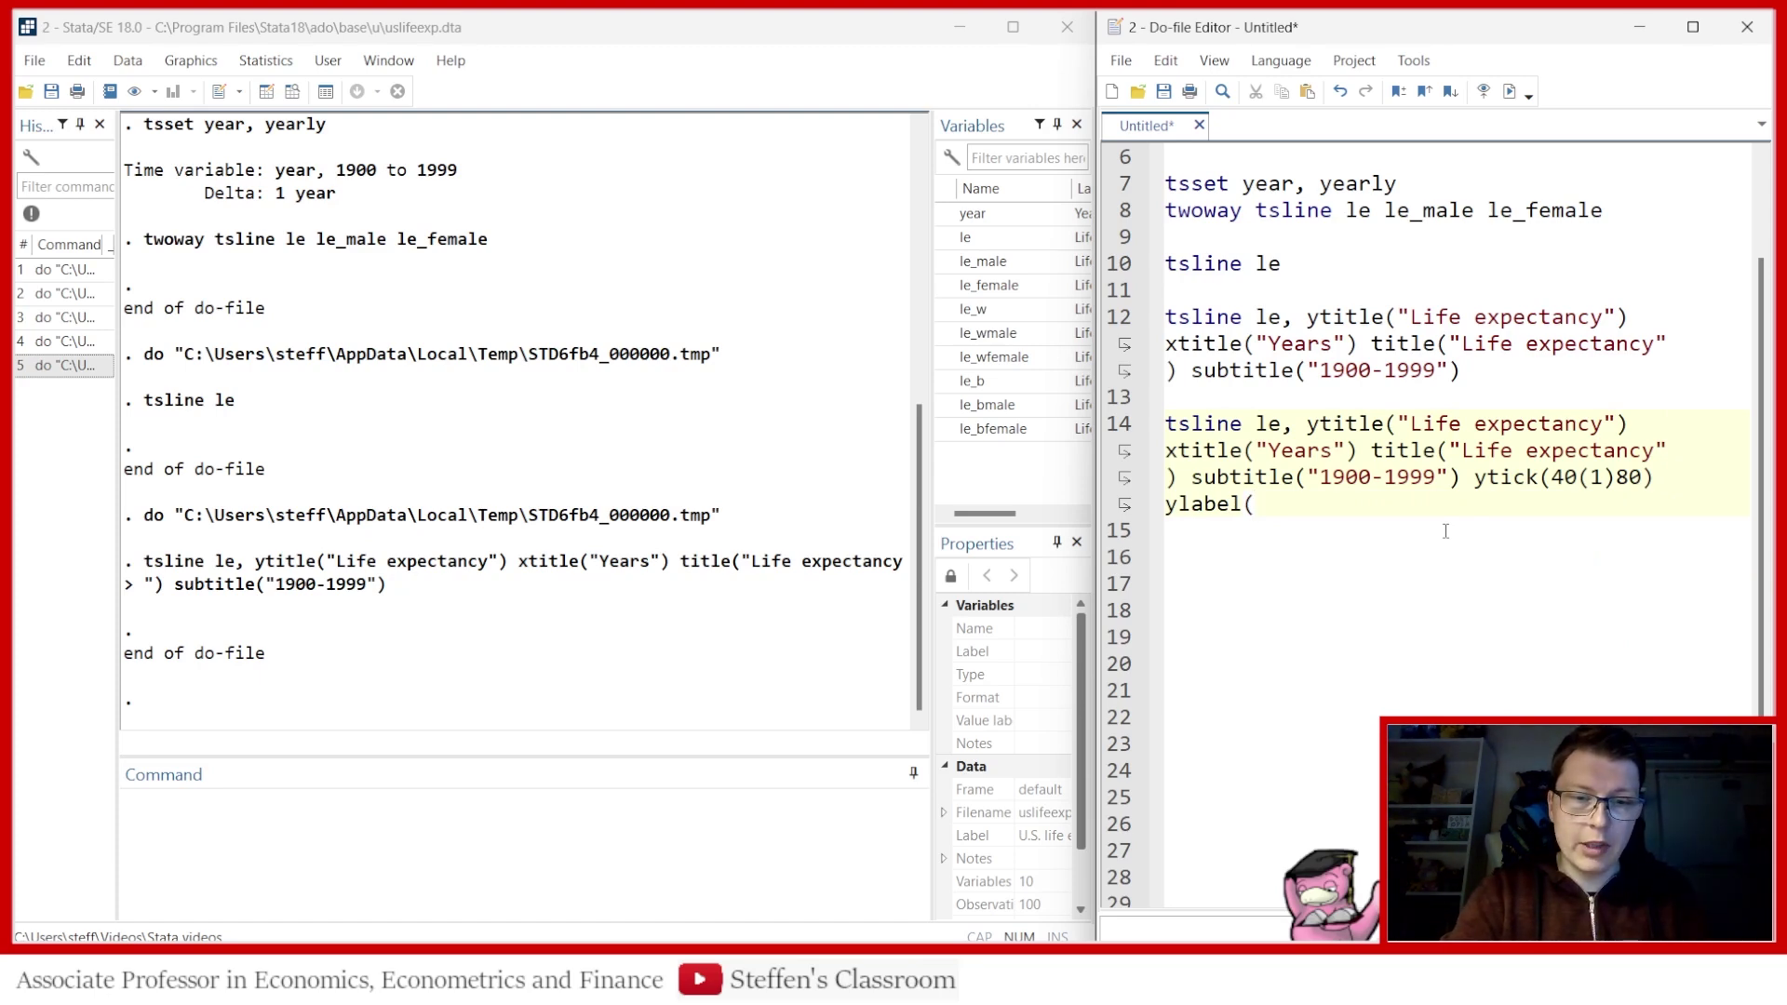
{"action": "type", "text": "40("}
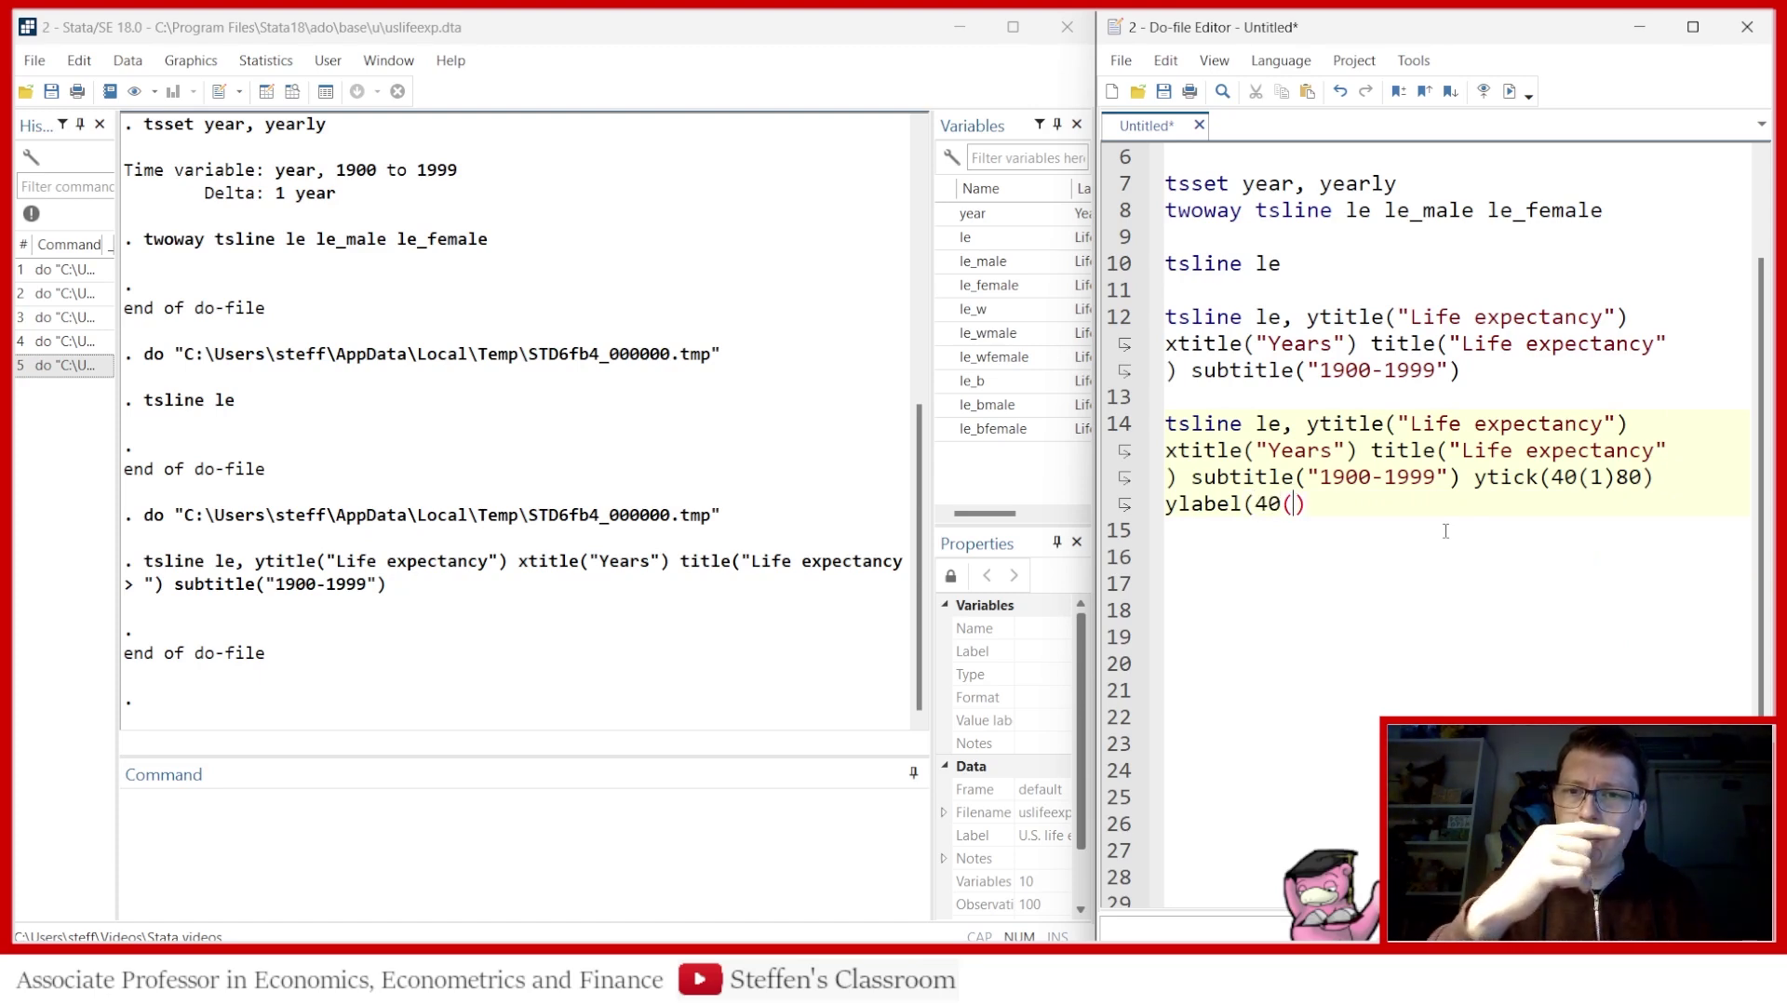
{"action": "type", "text": "5)"}
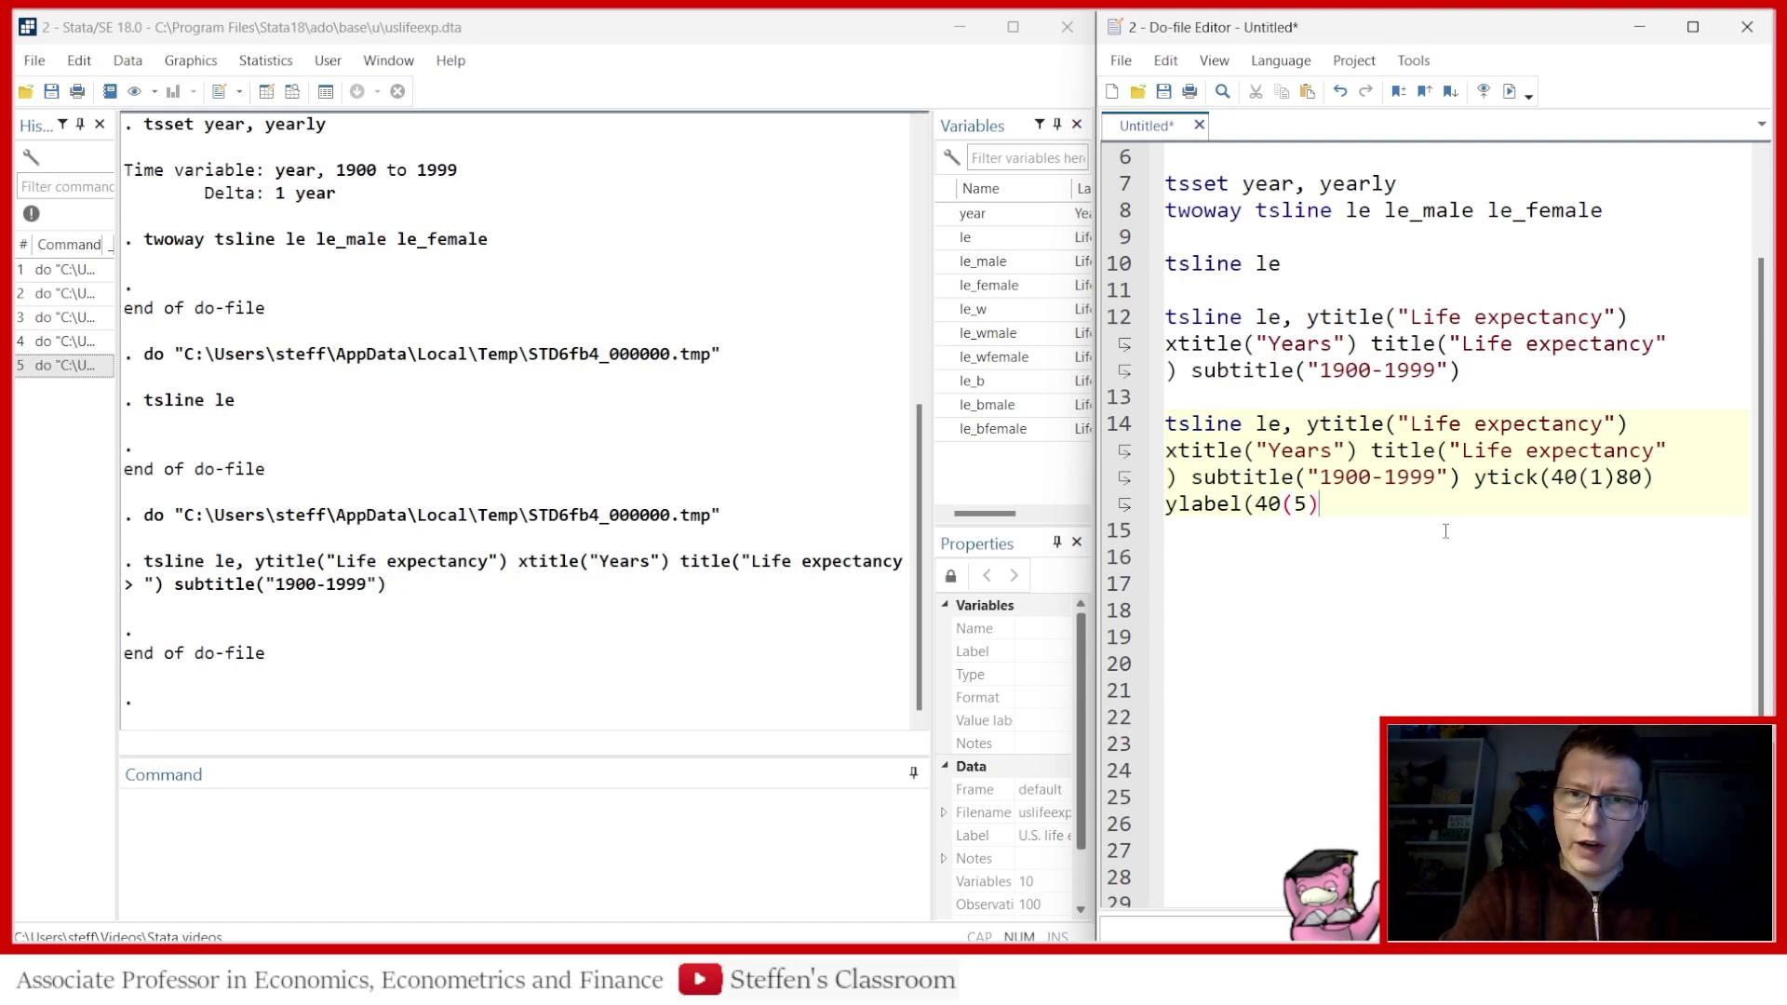
{"action": "type", "text": "80)"}
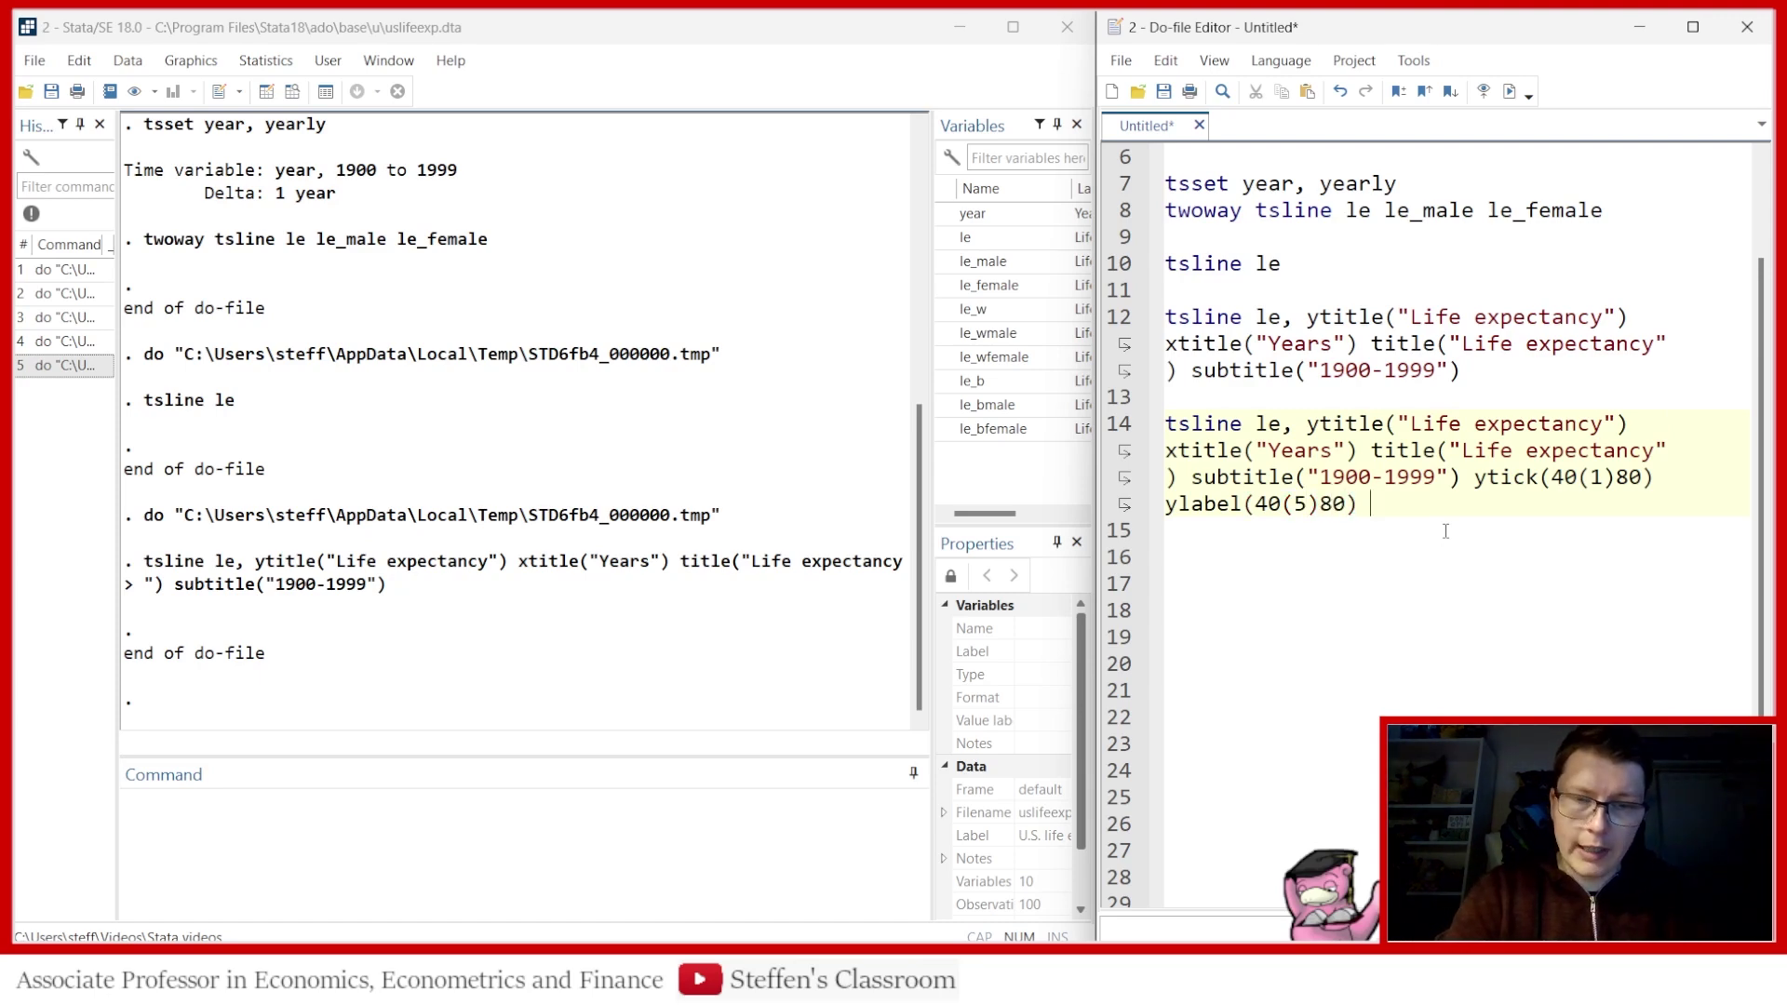
{"action": "type", "text": " xtick"}
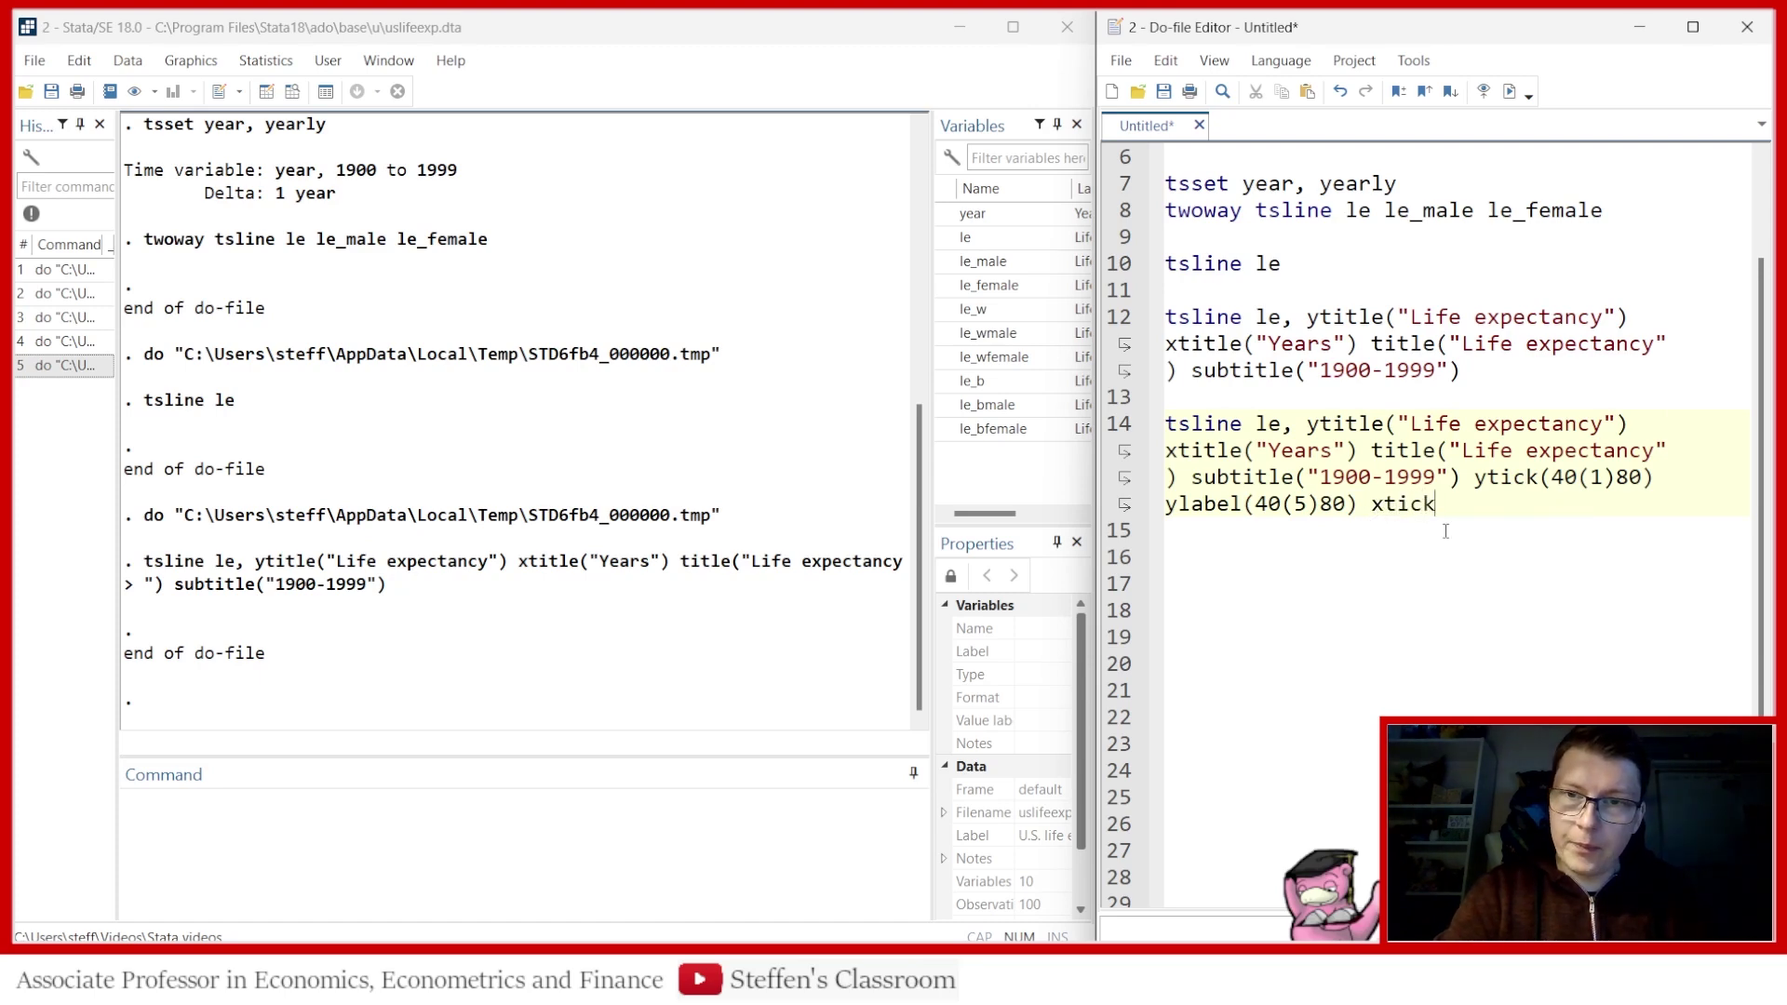
{"action": "type", "text": "(1900("}
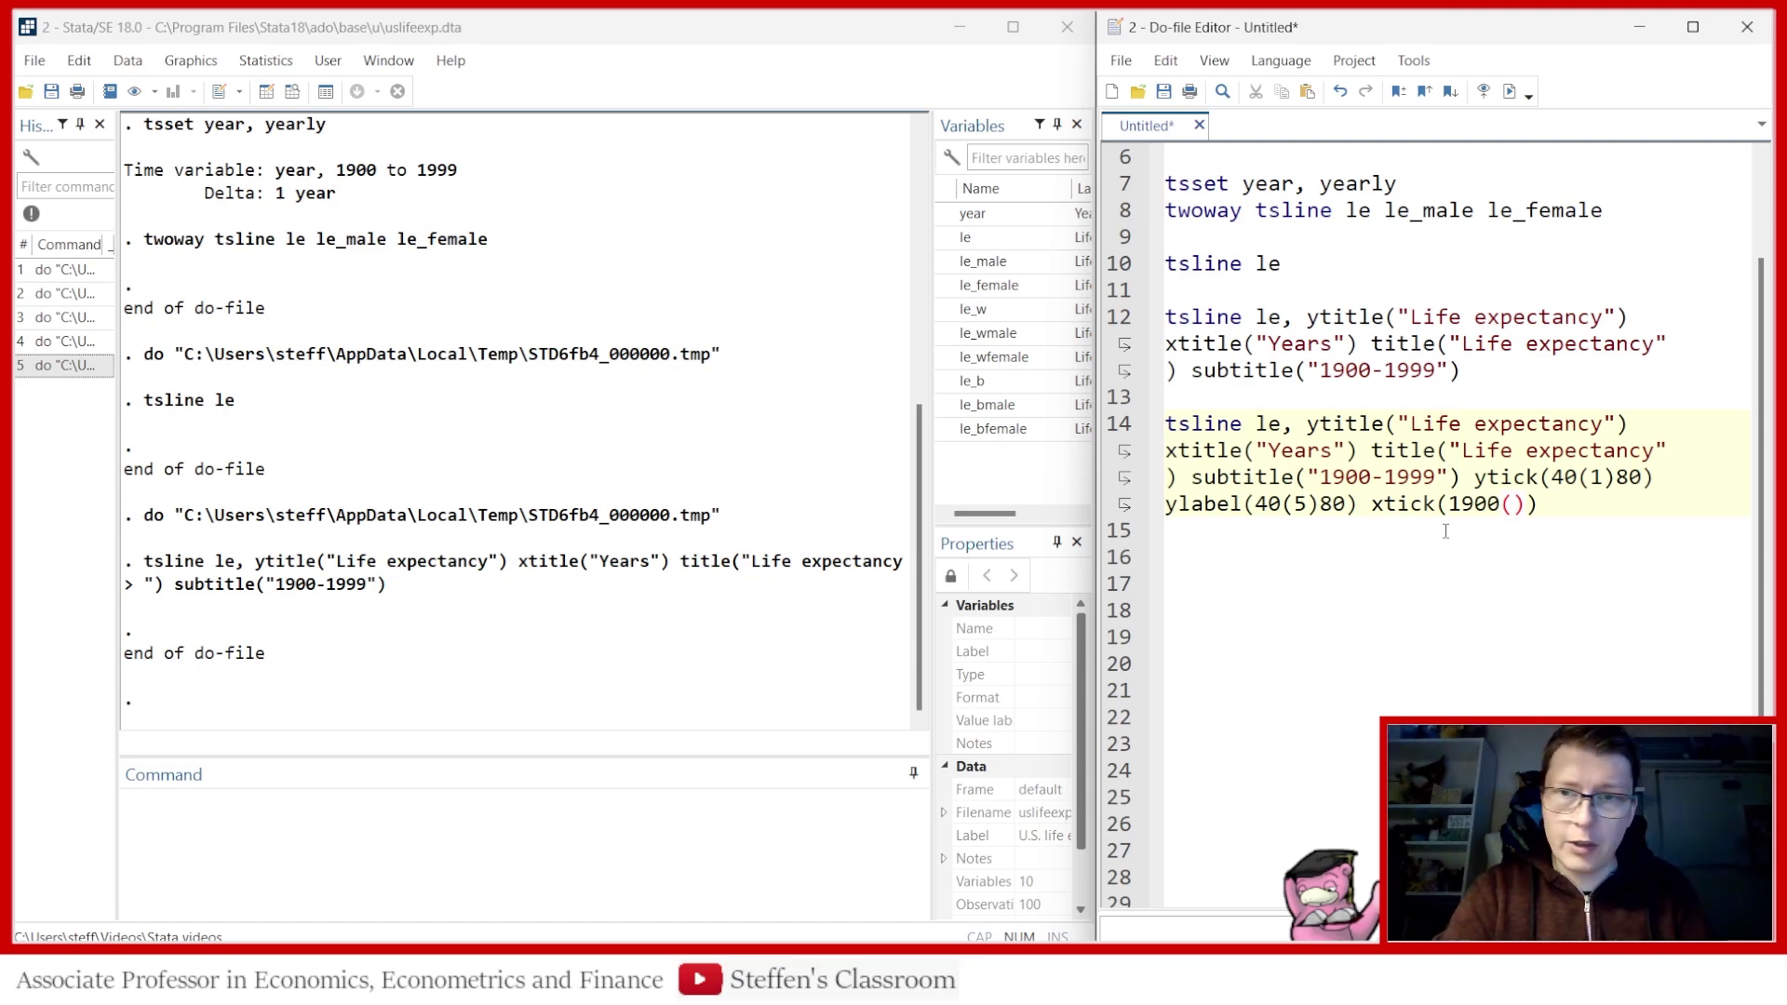
{"action": "type", "text": "1)"}
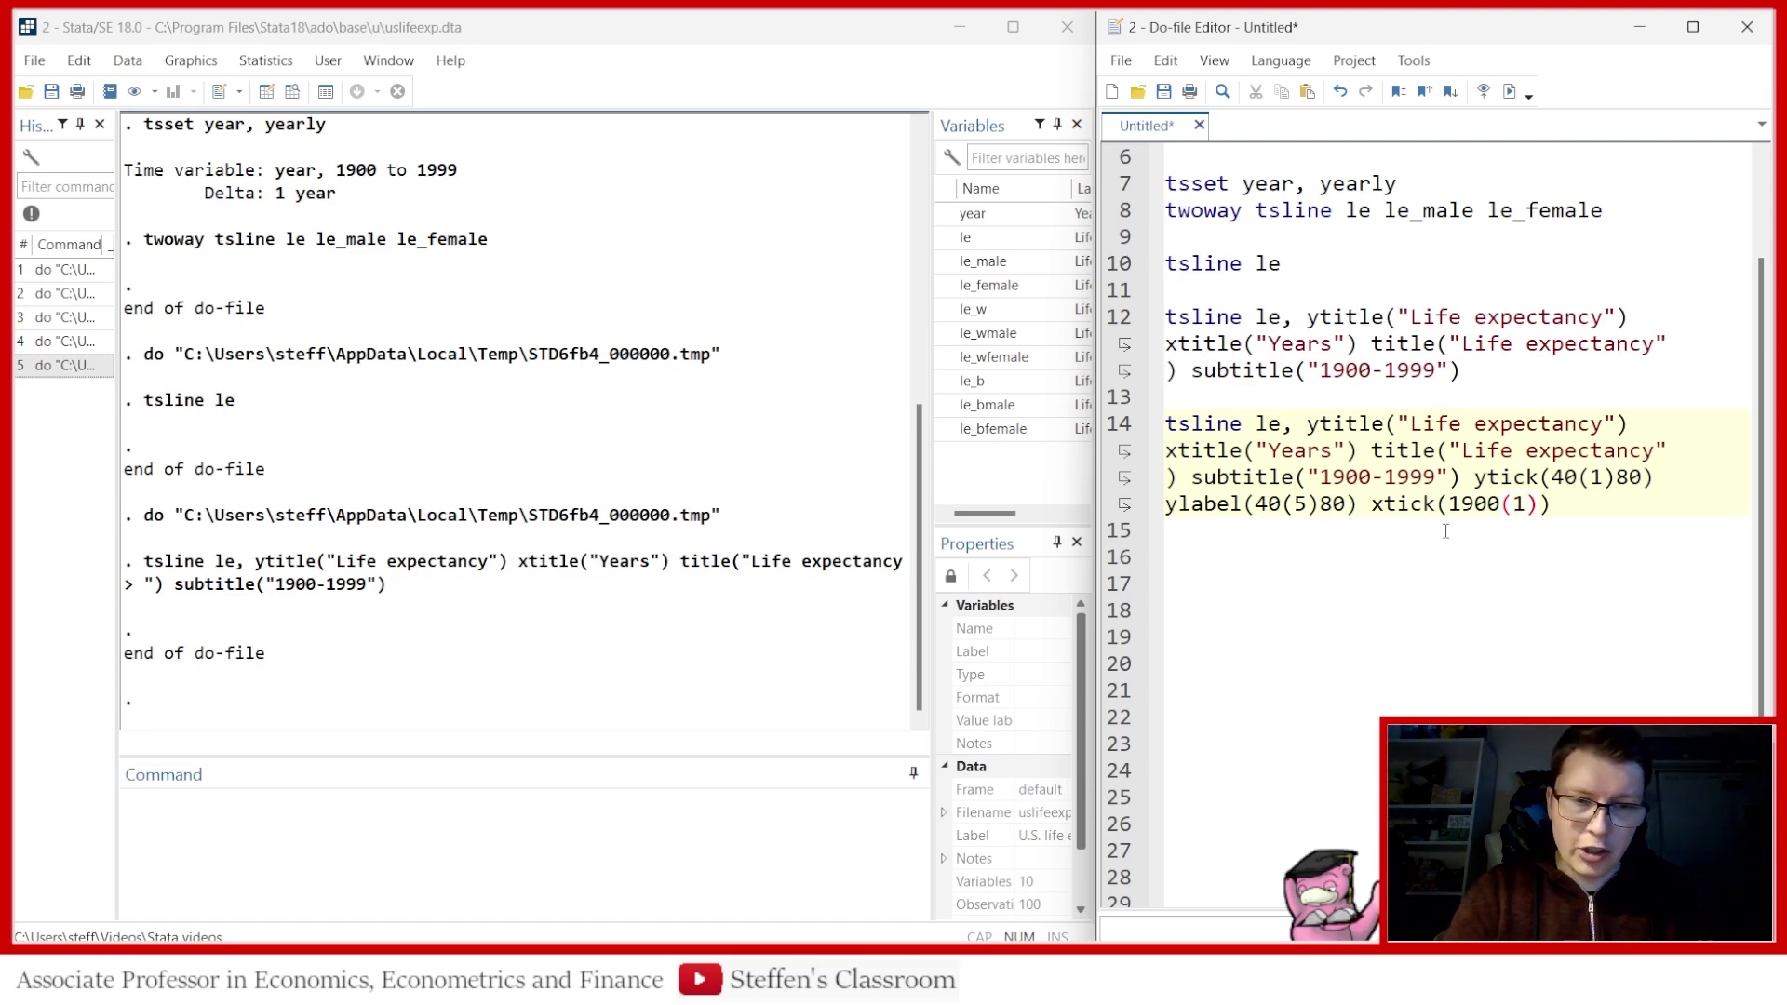
{"action": "type", "text": "1999)"}
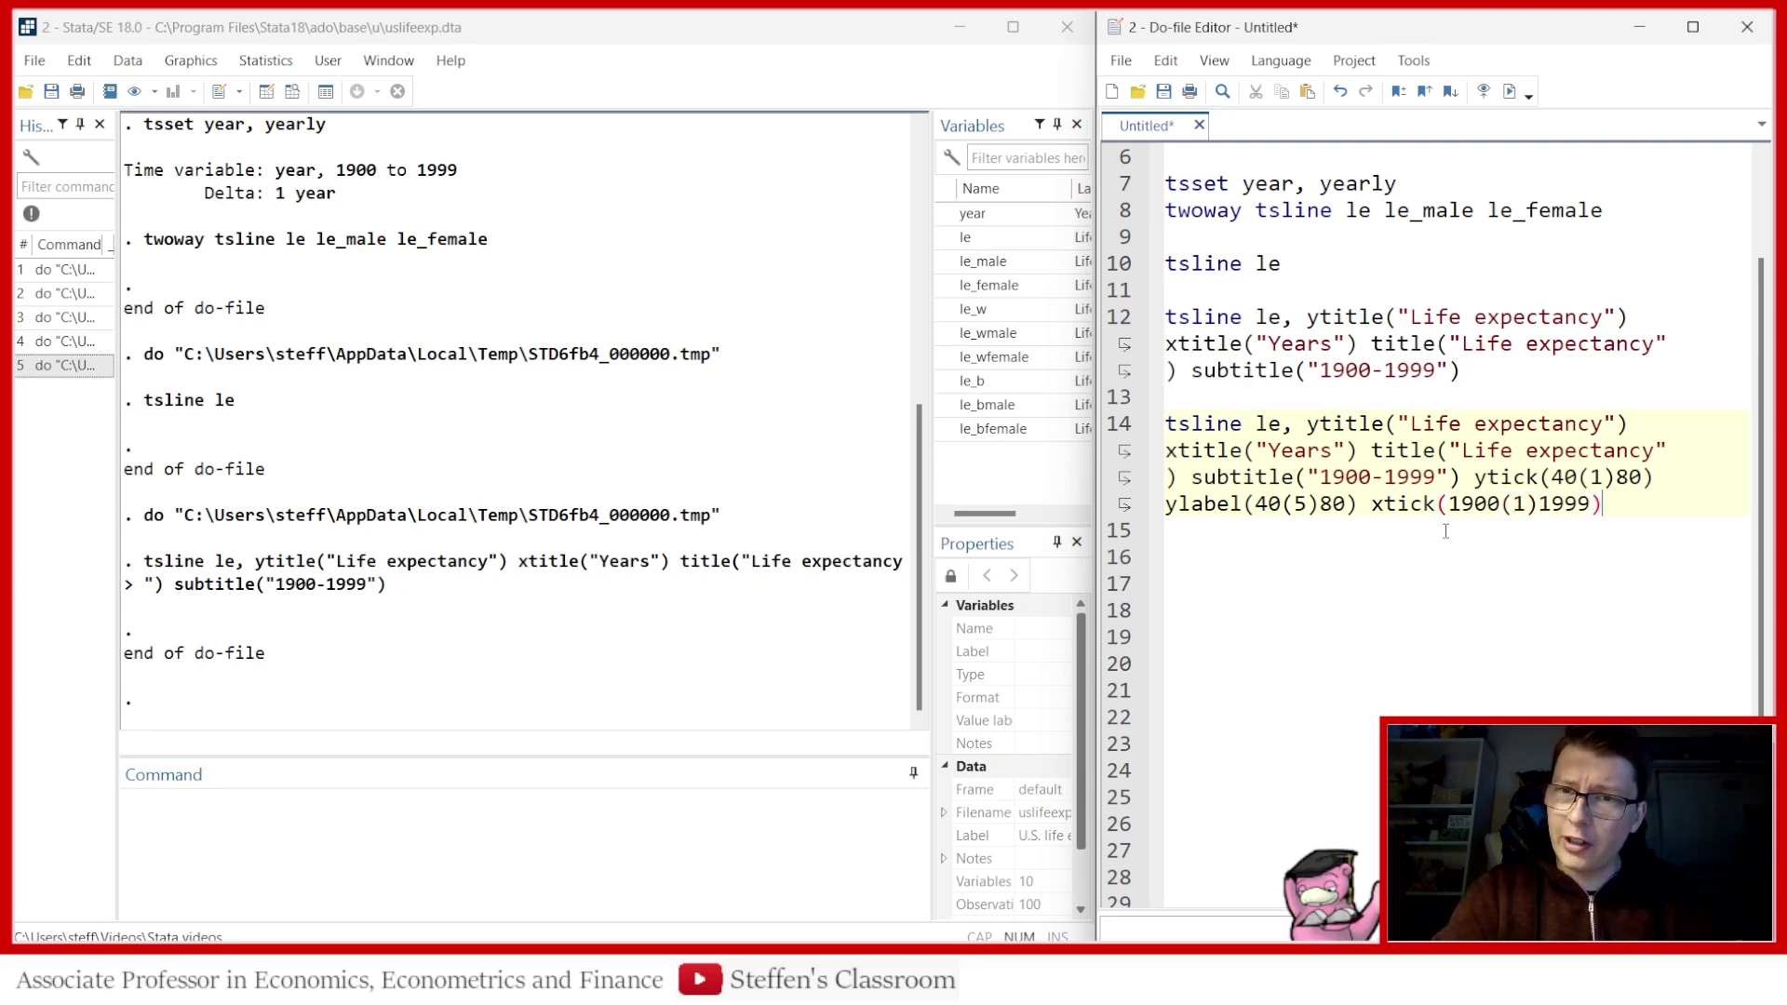
{"action": "type", "text": " xlabel("}
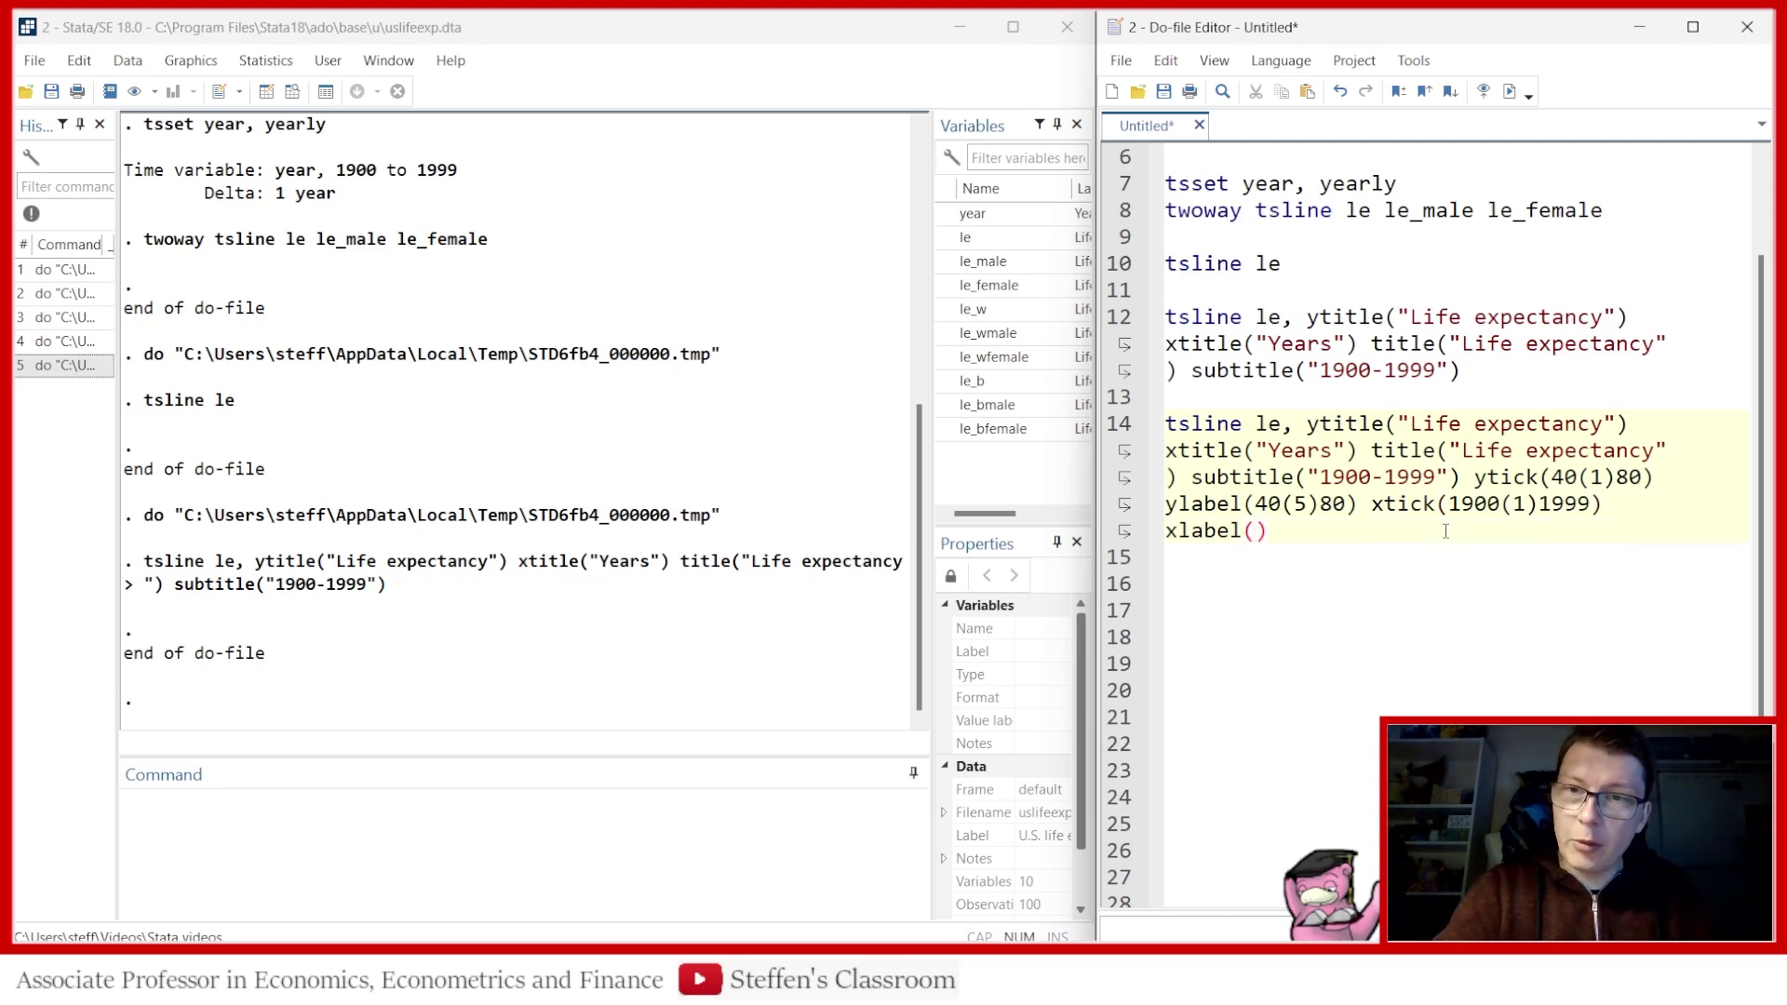
{"action": "type", "text": "1900"}
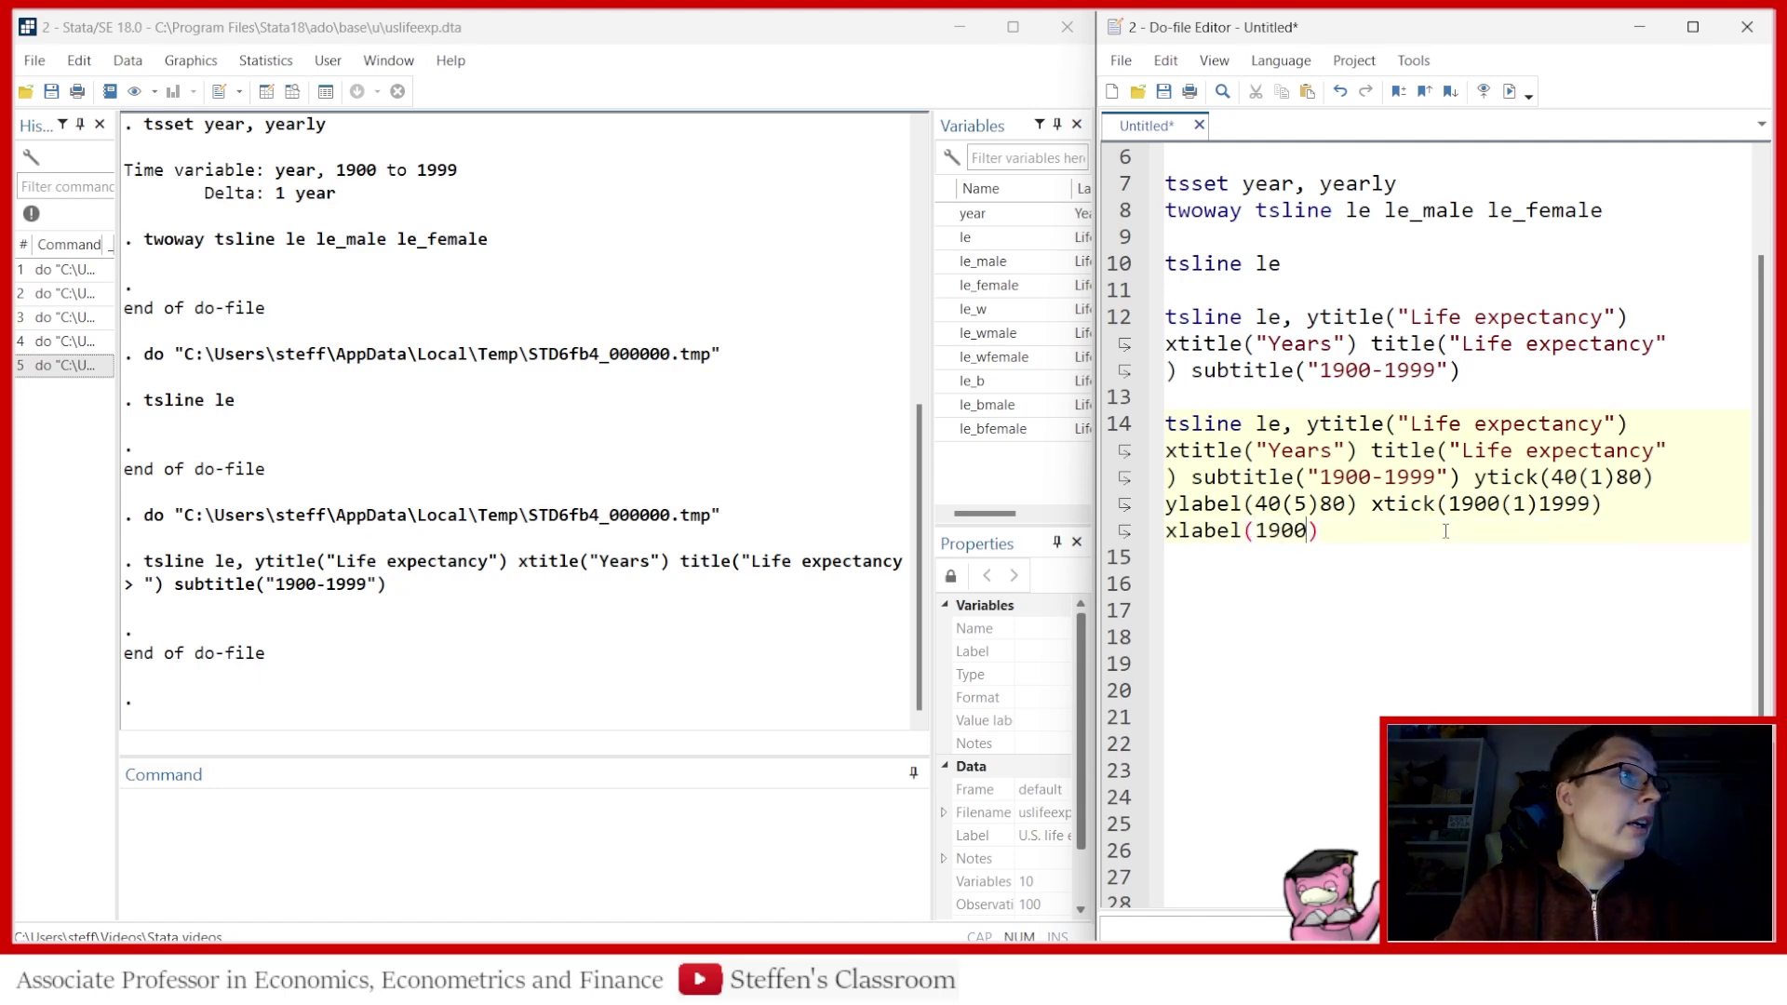
{"action": "type", "text": "(5)1999"}
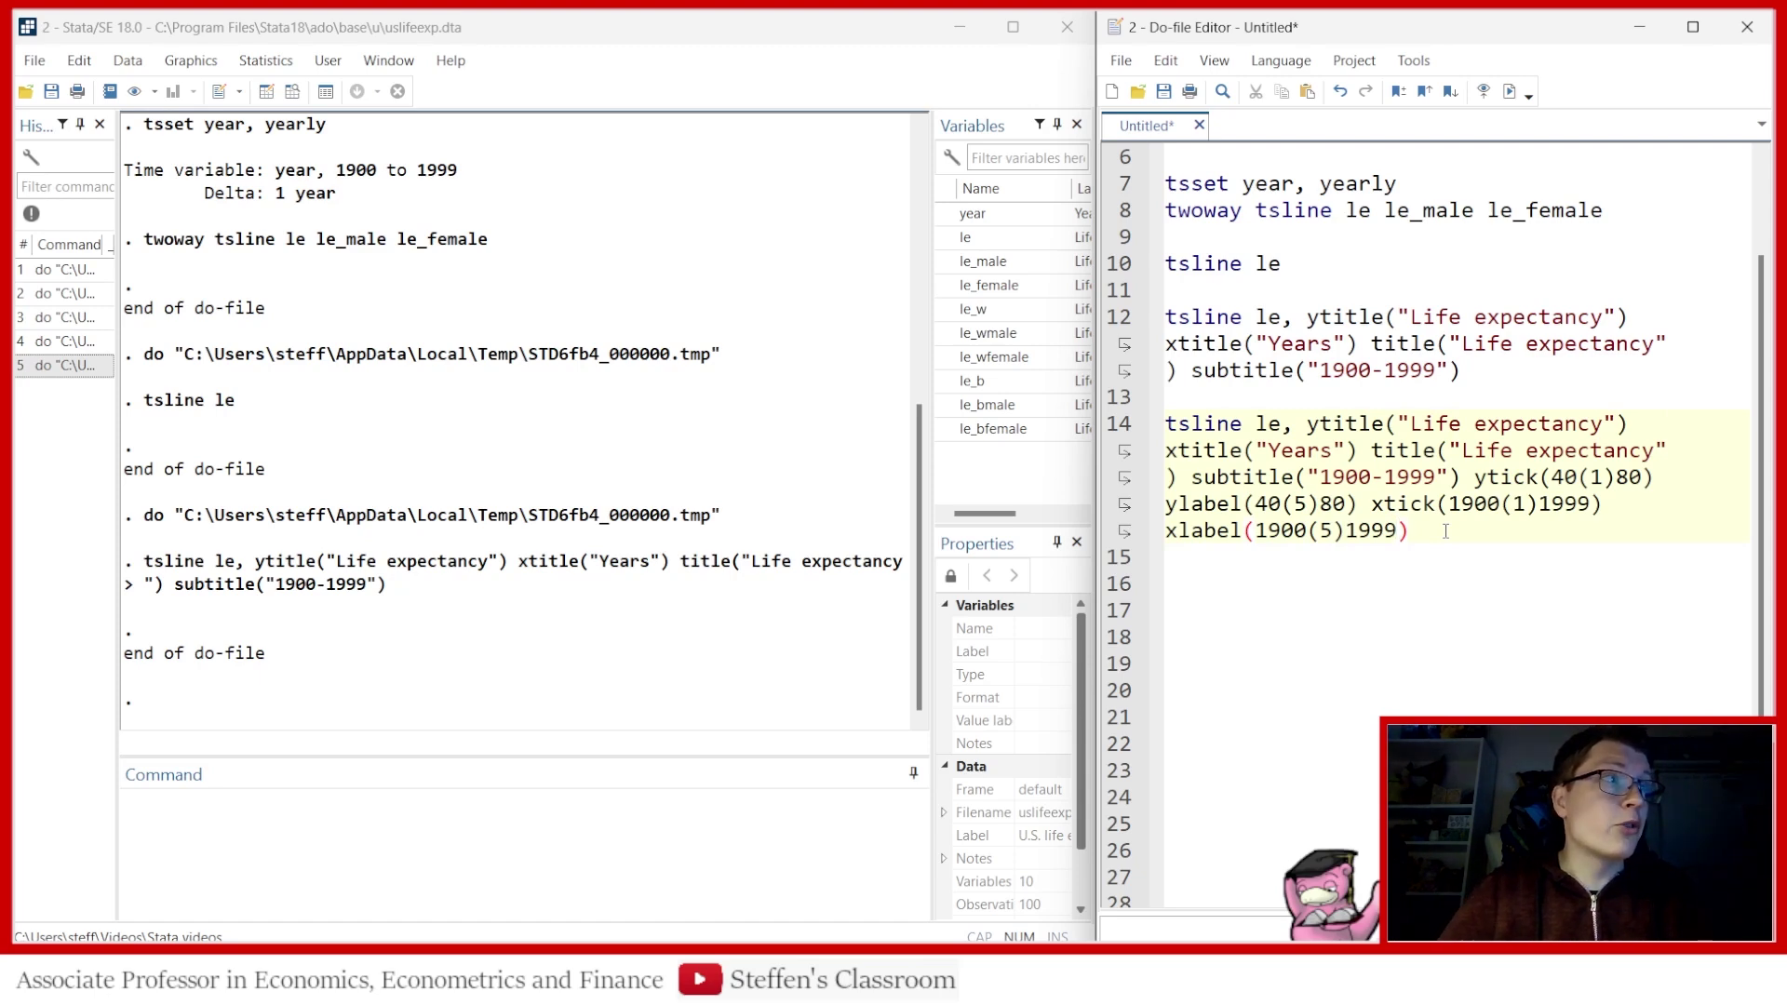
{"action": "triple_click", "coordinate": [1247, 422]}
Run the line 14 command with the new ticks and labels, then close the graph
{"action": "left_click", "coordinate": [1511, 89]}
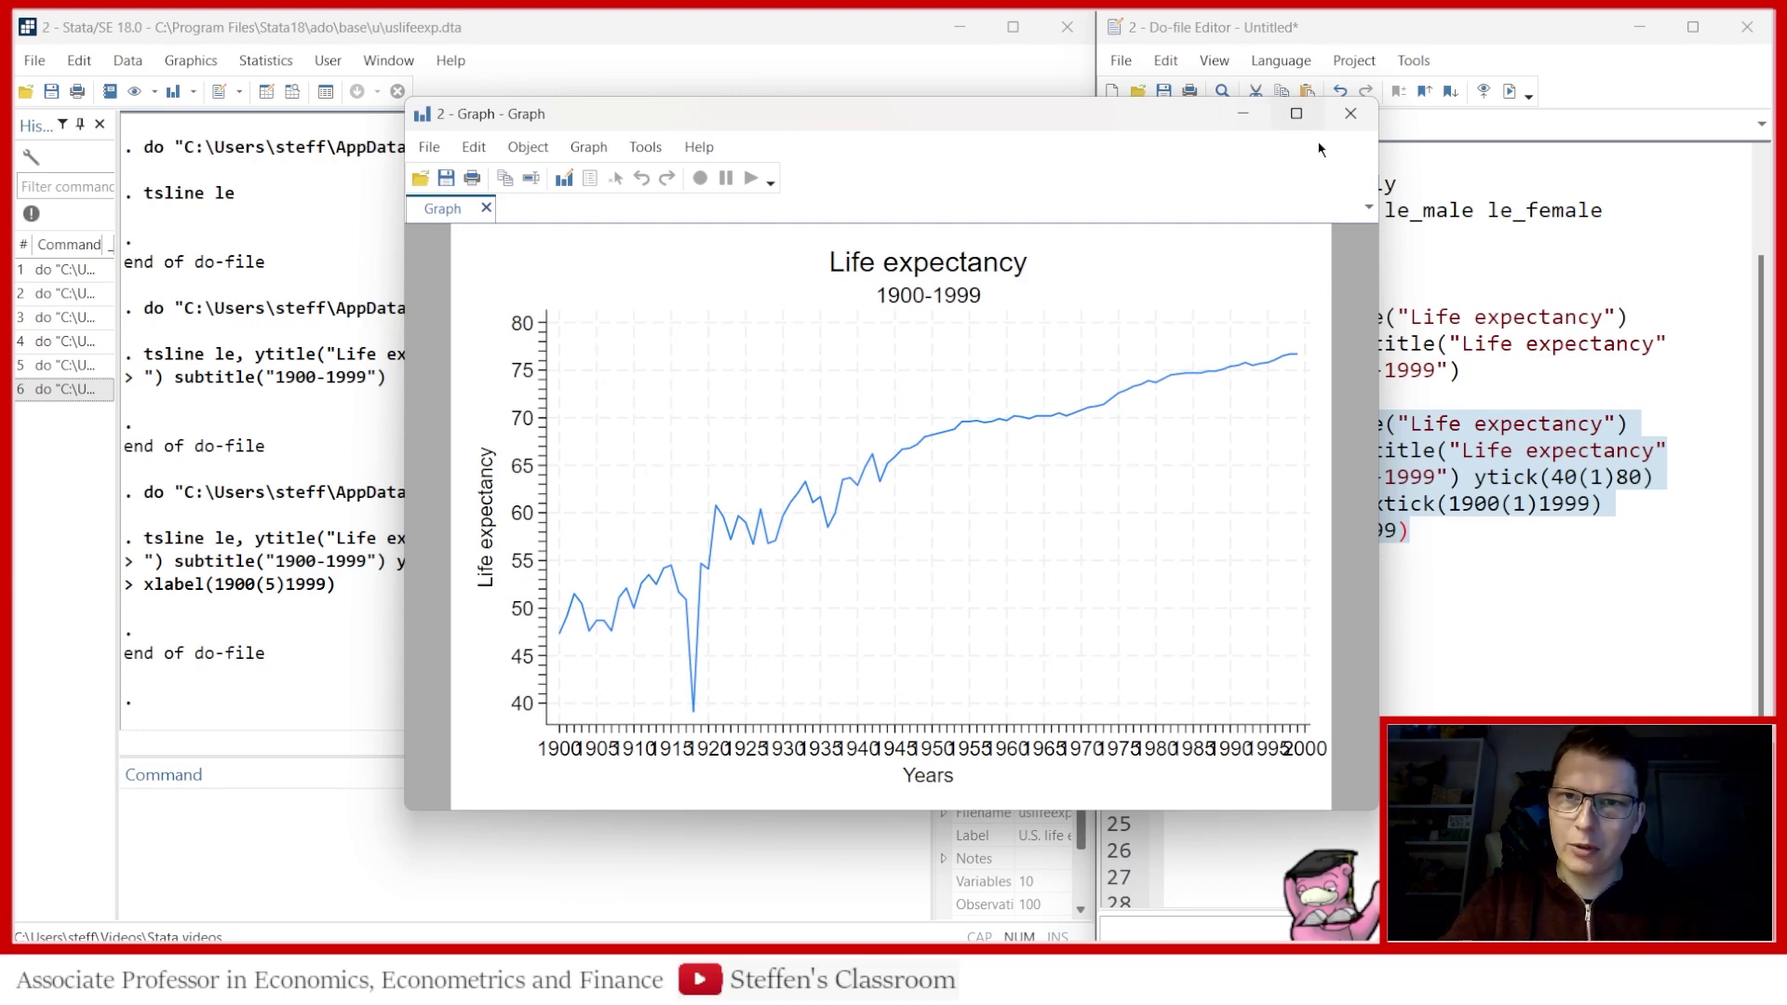
{"action": "left_click", "coordinate": [1350, 115]}
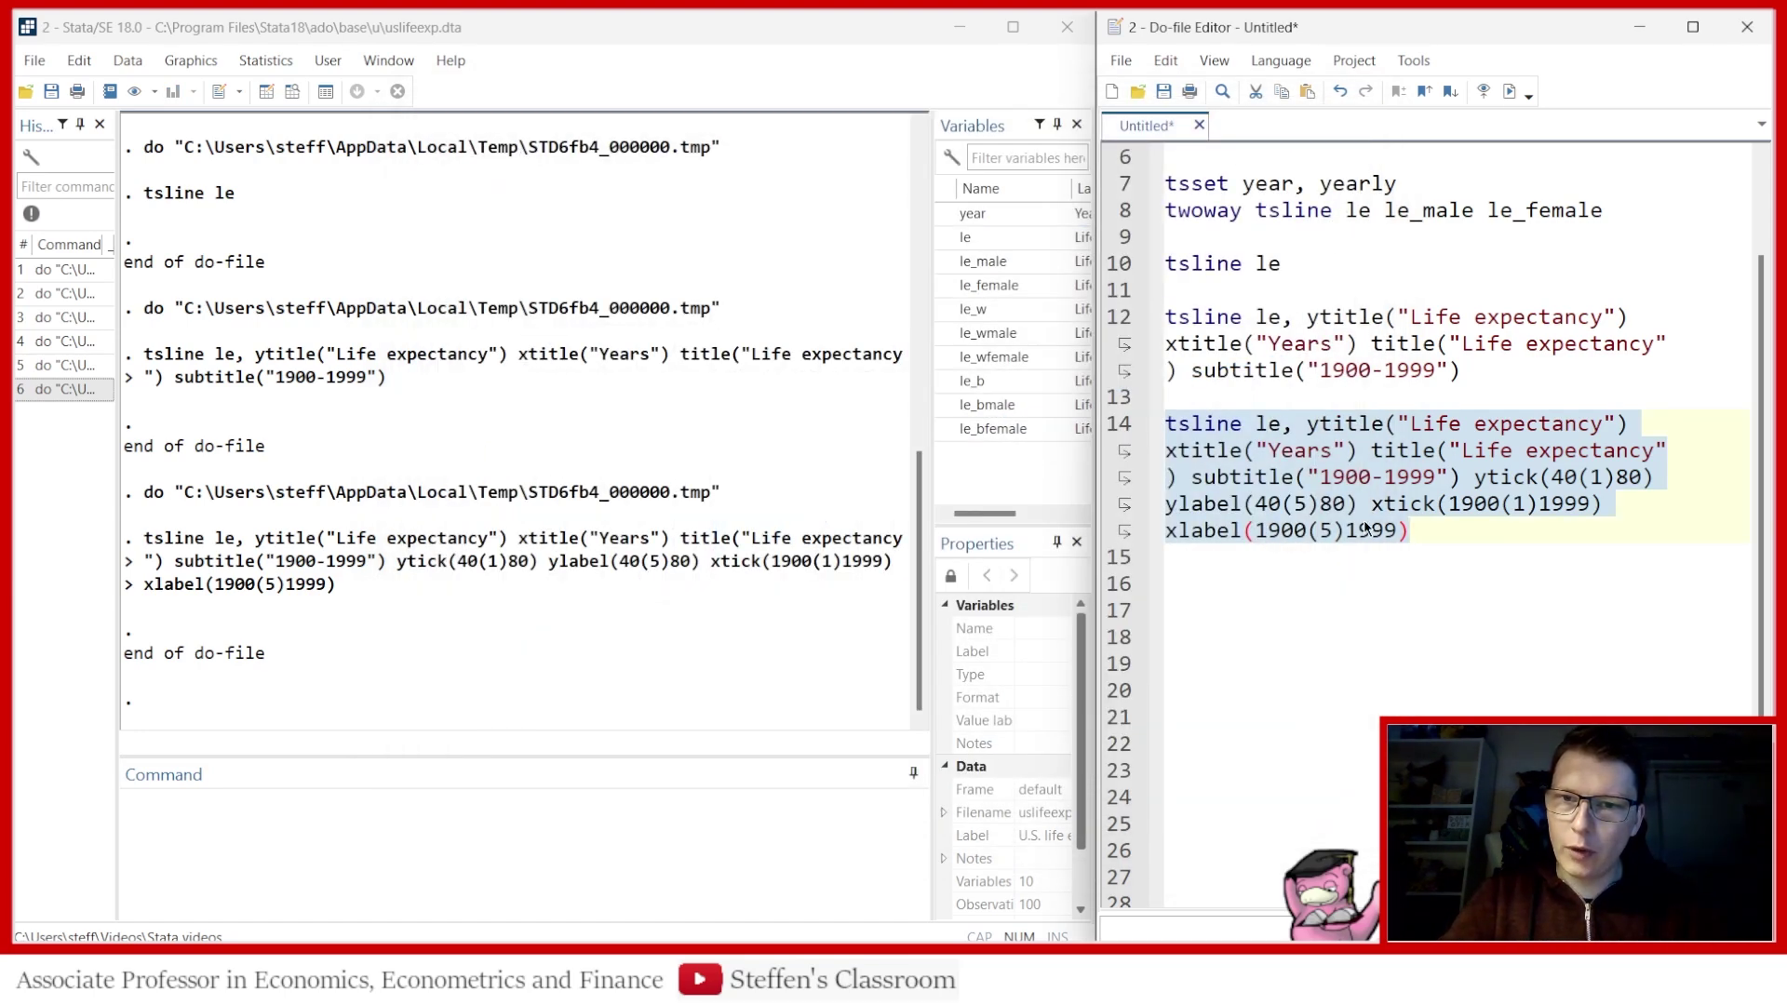
{"action": "left_click", "coordinate": [1332, 532]}
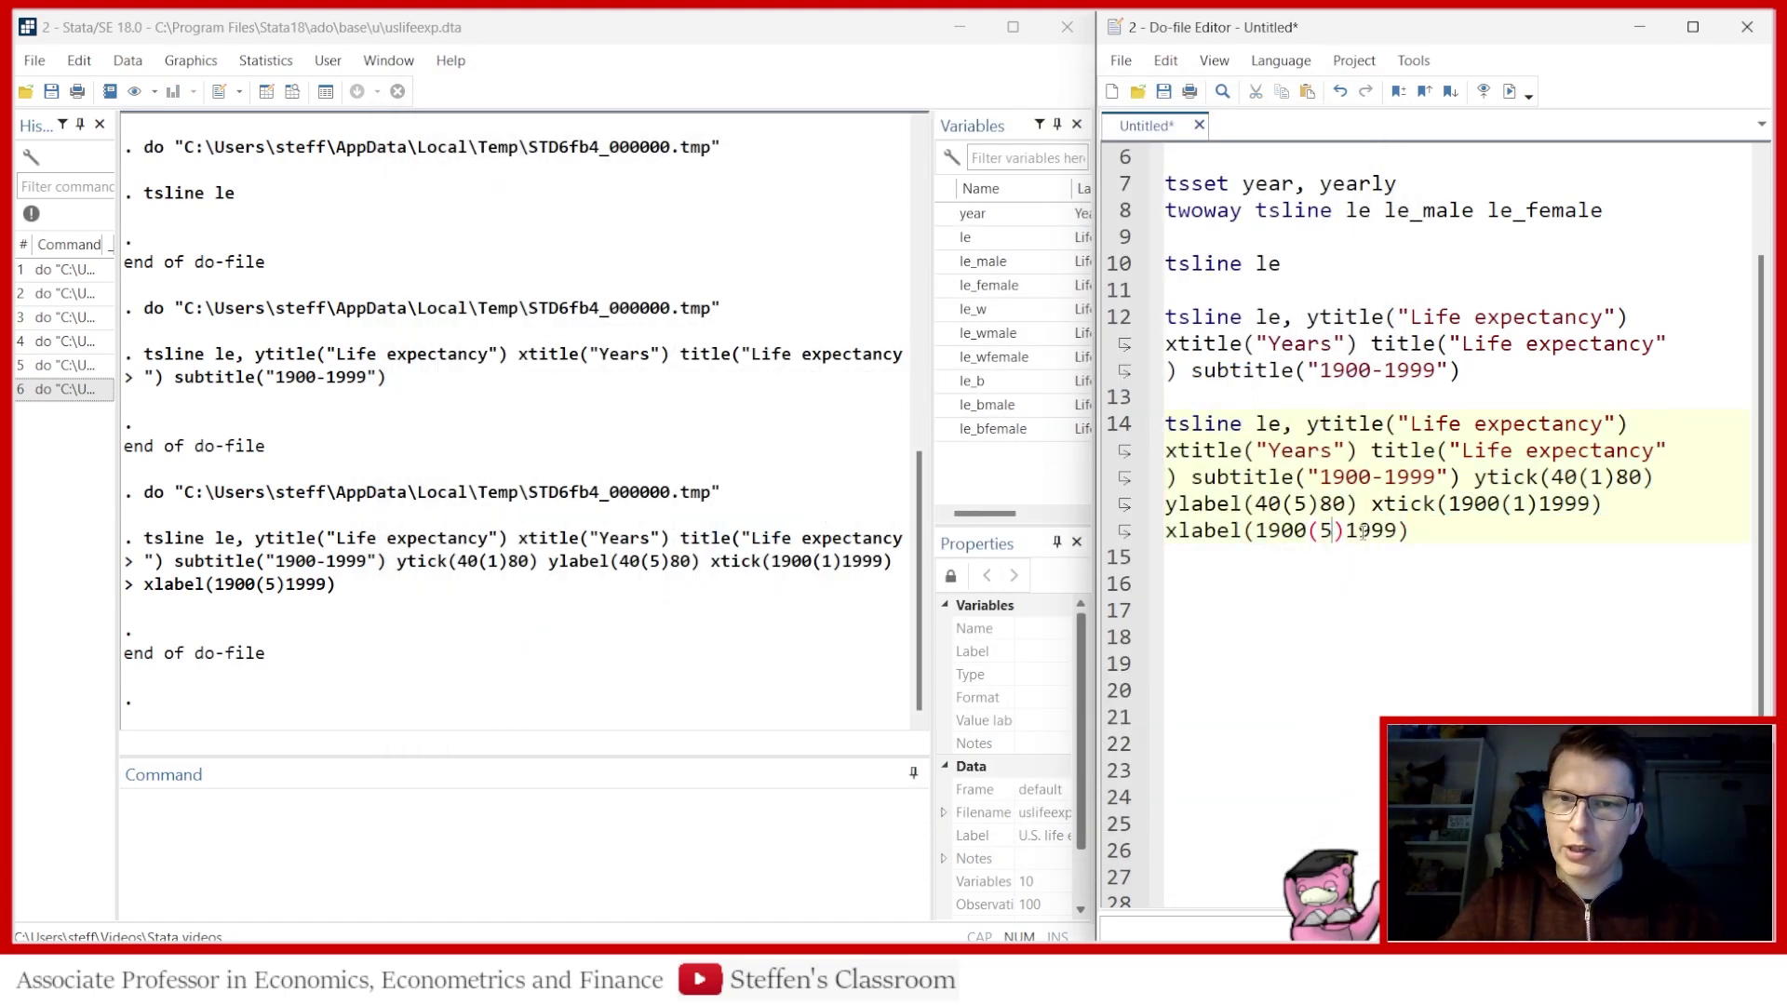
Add angle(45) inside xlabel() on line 14 and rerun it to tilt the year labels
{"action": "left_click", "coordinate": [1396, 530]}
{"action": "type", "text": ", angle("}
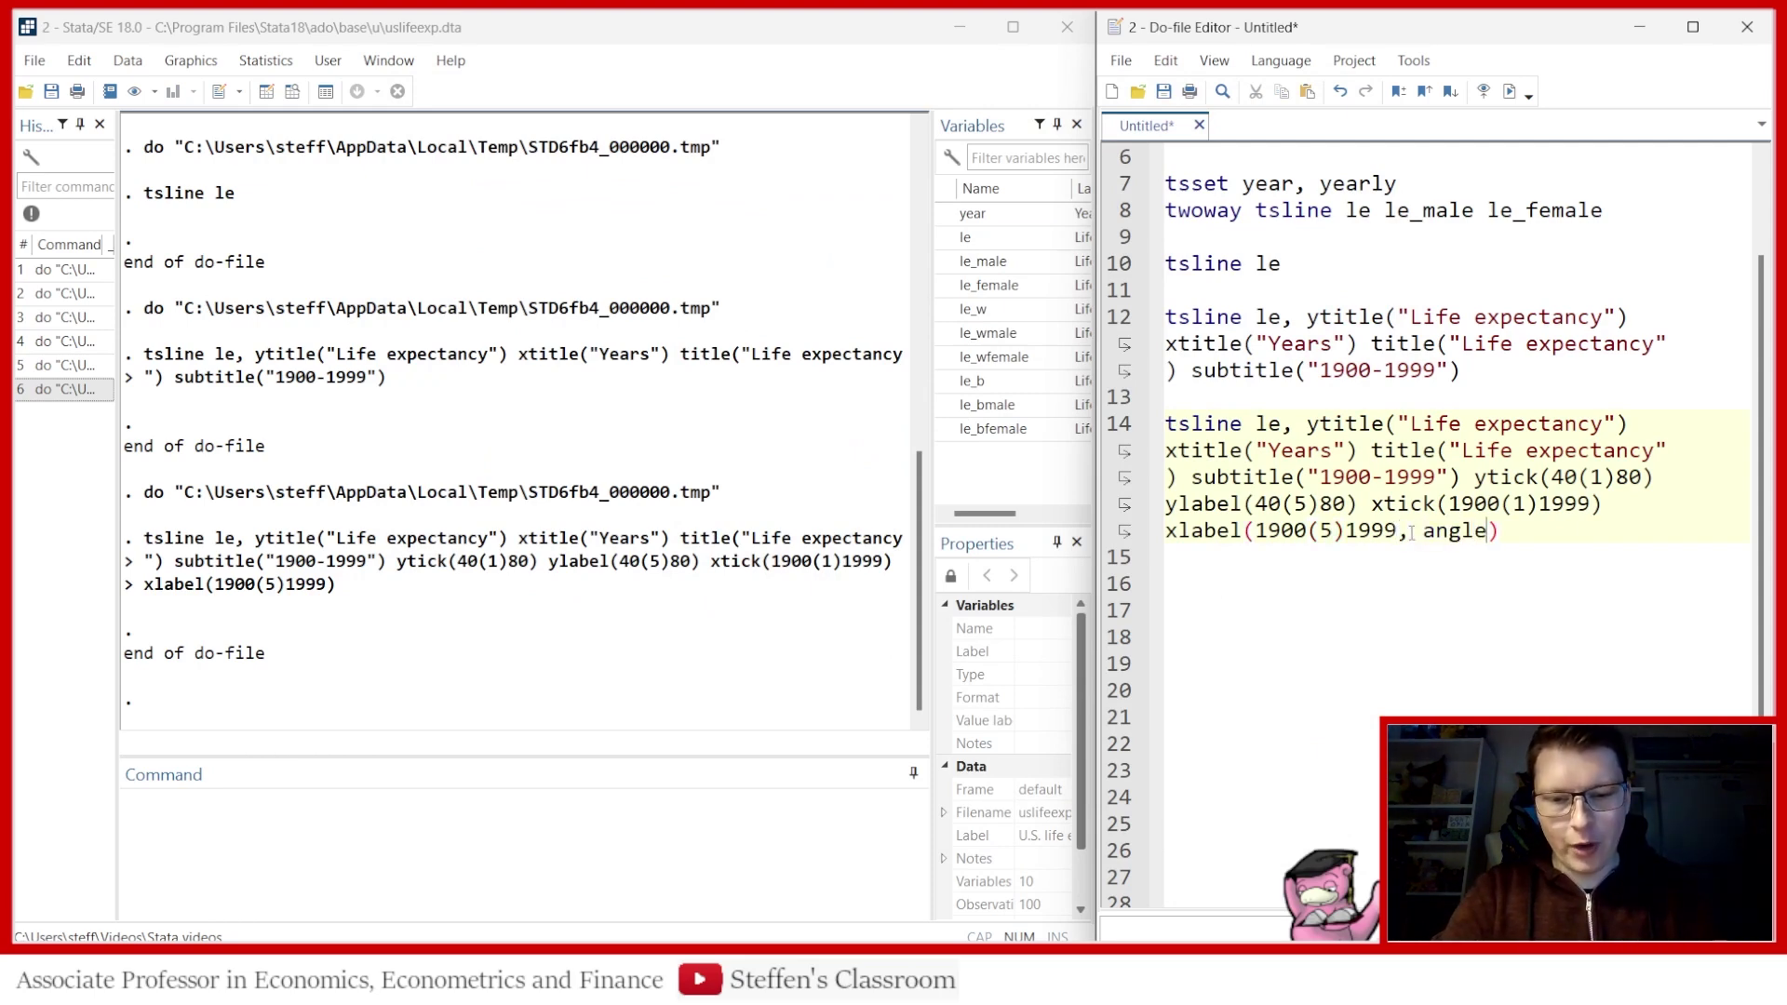
{"action": "type", "text": "45"}
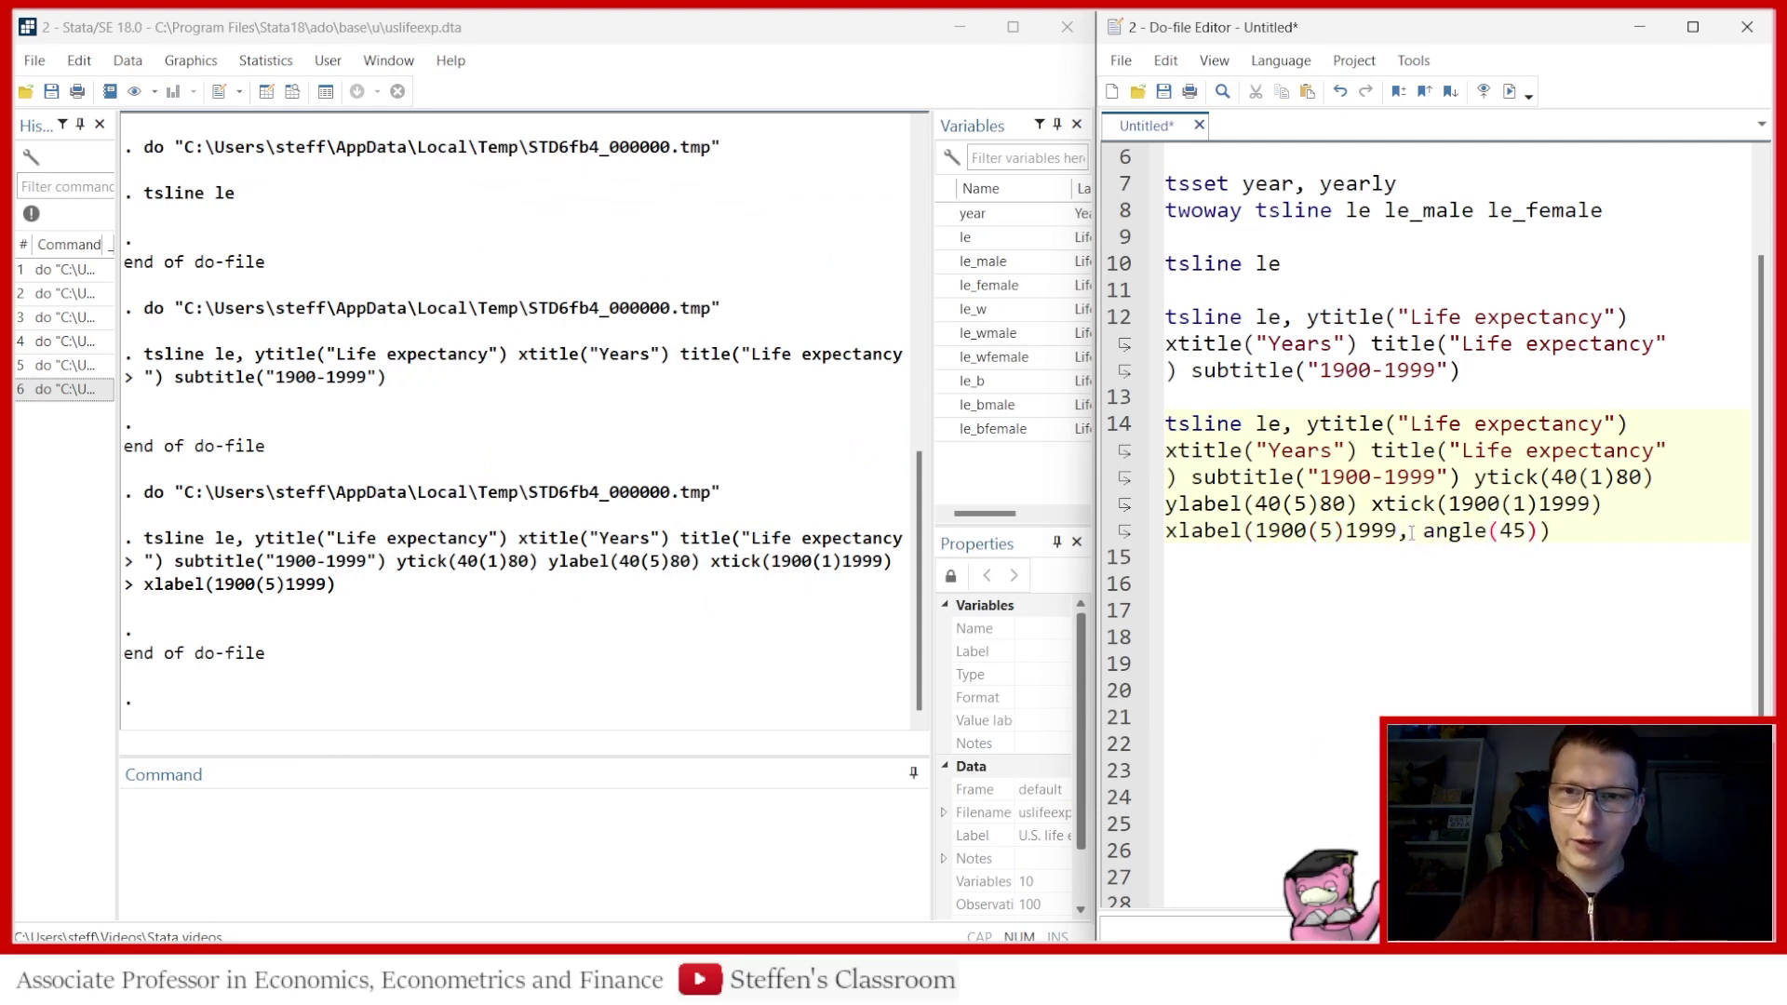
{"action": "left_click", "coordinate": [1135, 425]}
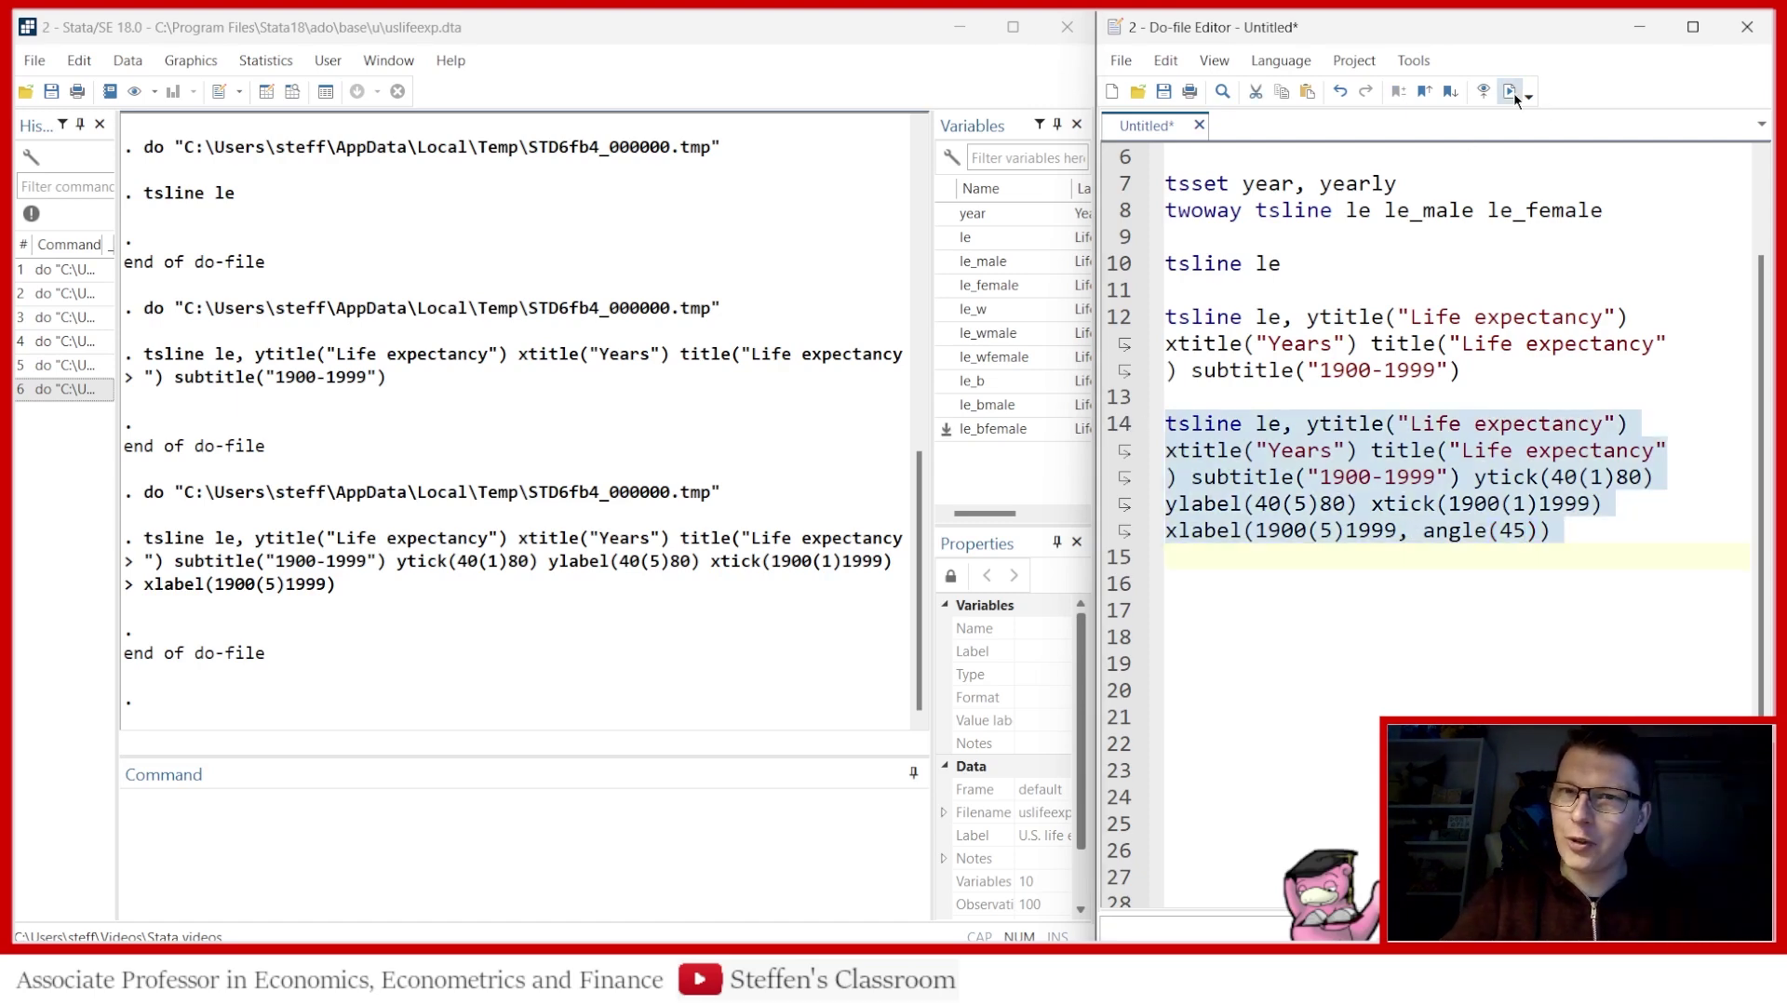
{"action": "left_click", "coordinate": [1510, 92]}
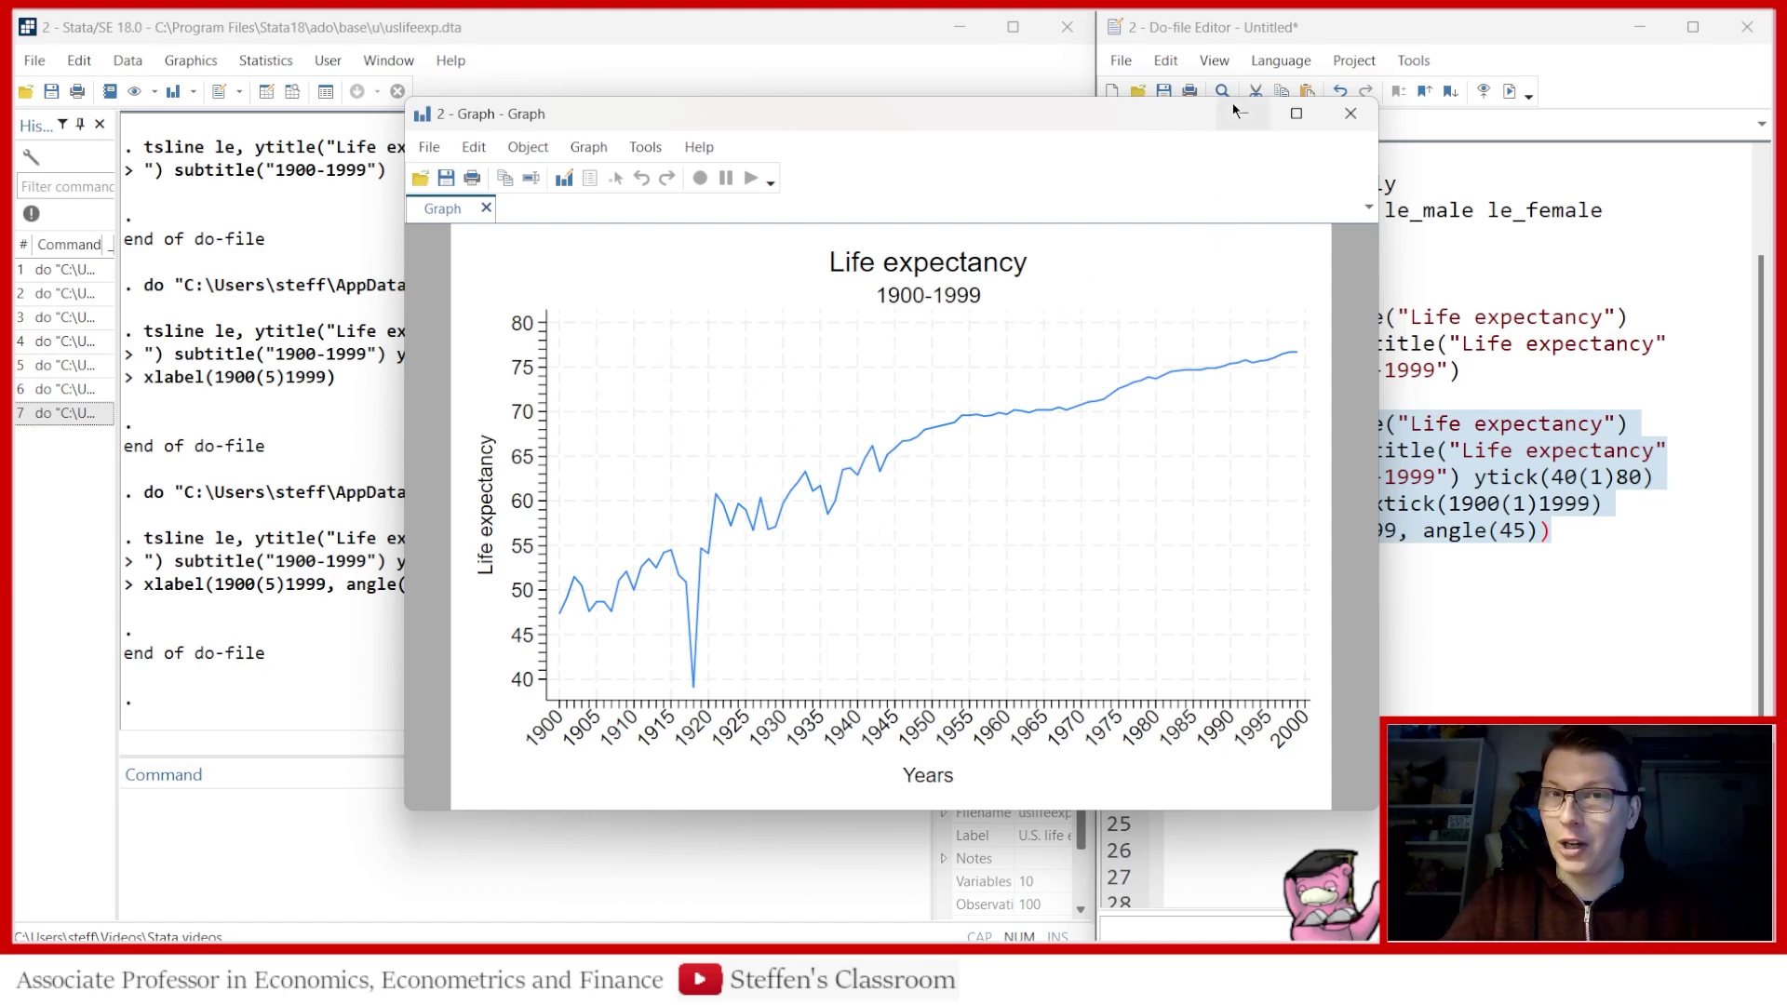
{"action": "left_click", "coordinate": [1350, 114]}
Copy the line 14 plot command onto line 16
{"action": "left_click", "coordinate": [1579, 523]}
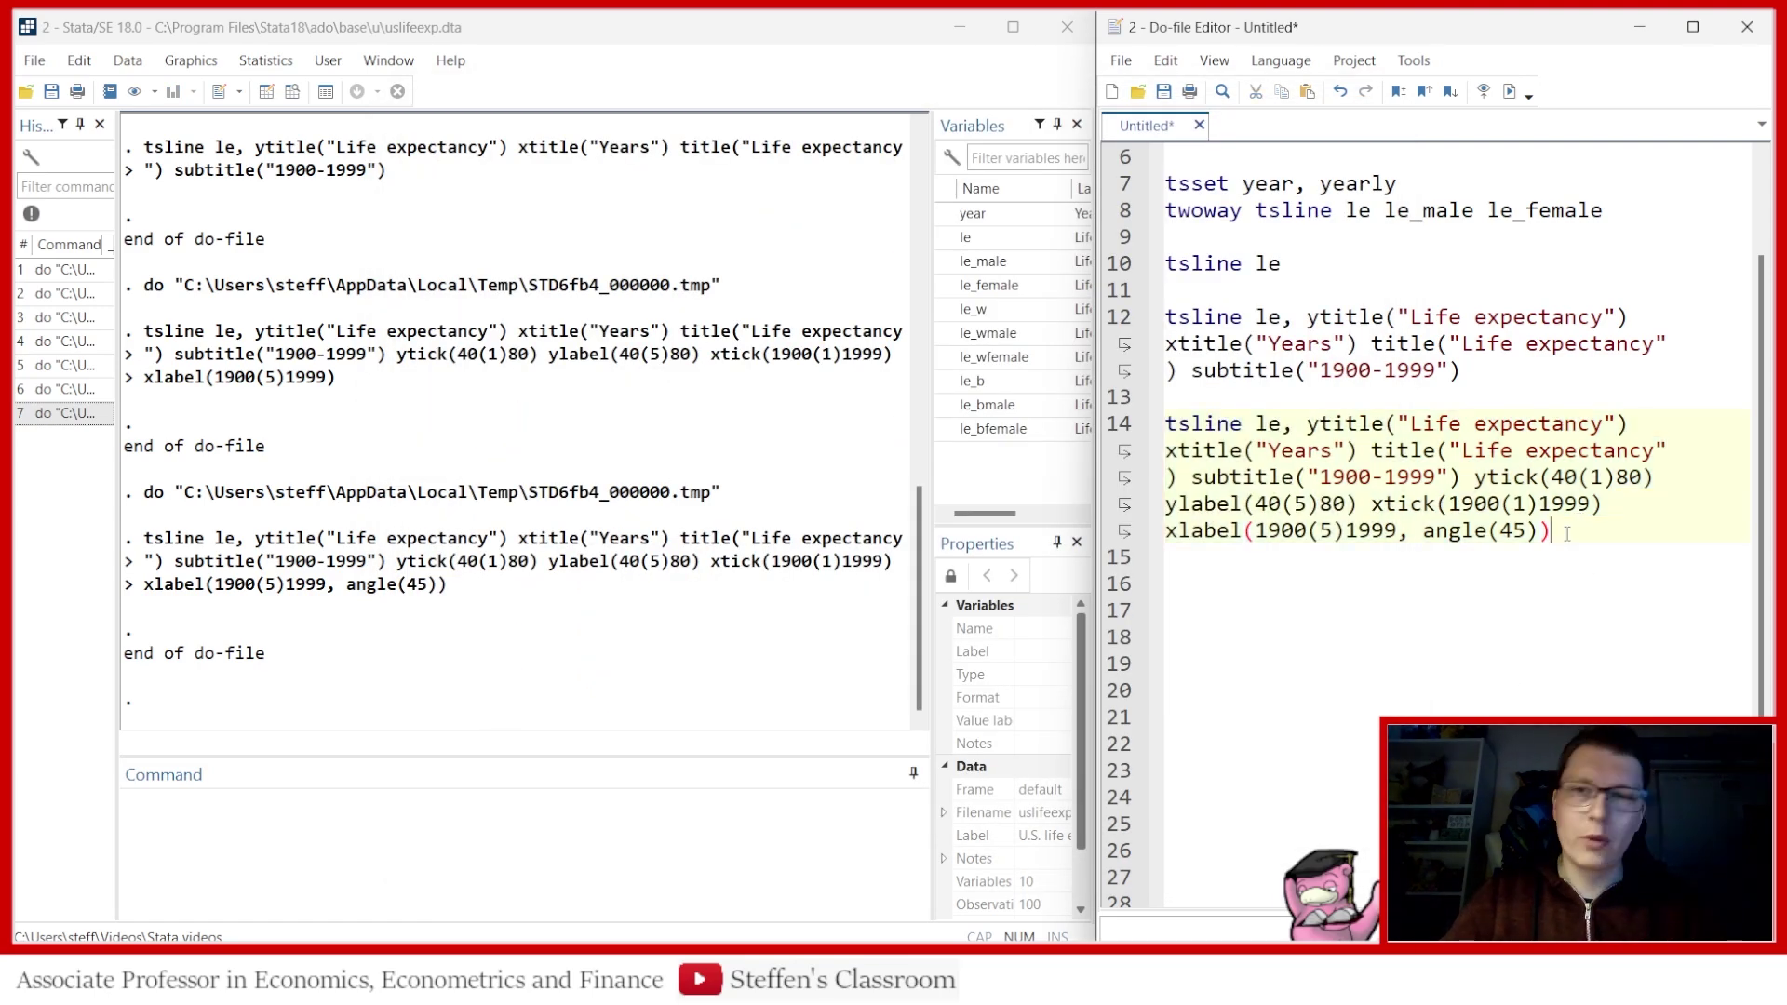
{"action": "left_click_drag", "start_coordinate": [1567, 533], "coordinate": [1149, 437]}
{"action": "key", "text": "ctrl+c"}
{"action": "left_click", "coordinate": [1214, 584]}
{"action": "key", "text": "ctrl+v"}
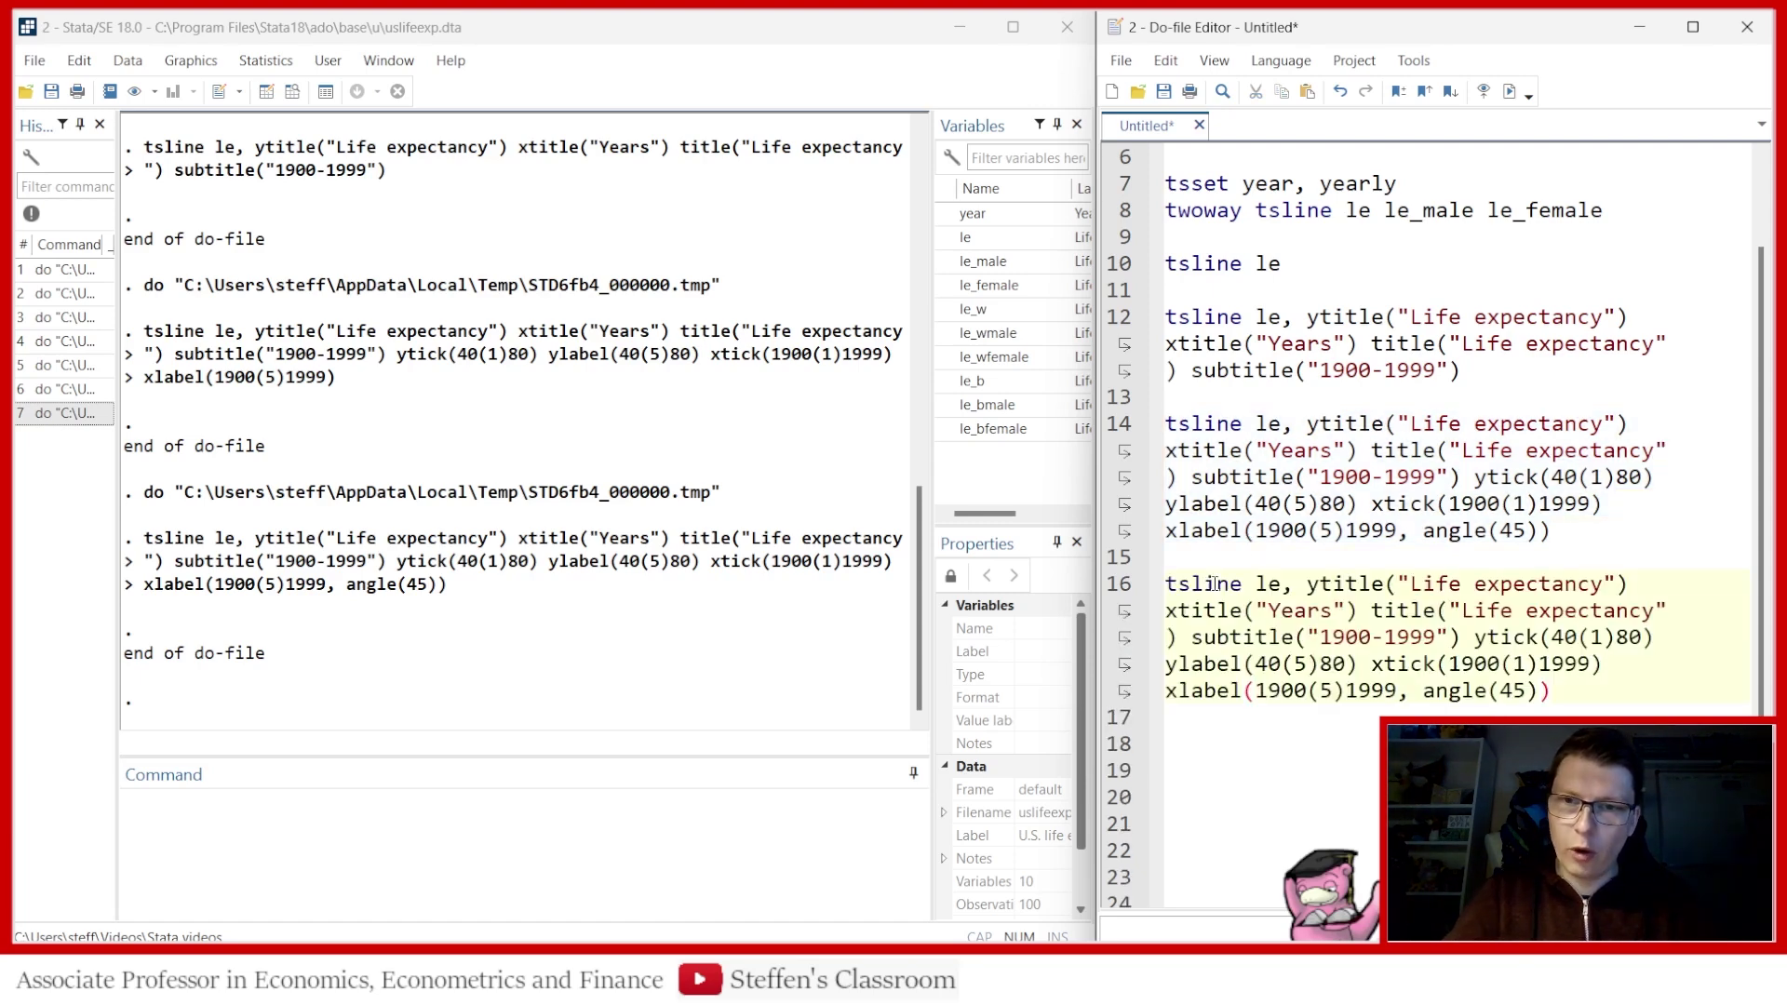
{"action": "key", "text": "Return"}
{"action": "key", "text": "Return"}
{"action": "key", "text": "Return"}
{"action": "key", "text": "Return"}
{"action": "key", "text": "Return"}
{"action": "key", "text": "Return"}
{"action": "key", "text": "Return"}
{"action": "key", "text": "Return"}
{"action": "key", "text": "Return"}
{"action": "key", "text": "Return"}
{"action": "key", "text": "Return"}
{"action": "key", "text": "Return"}
{"action": "key", "text": "Return"}
{"action": "key", "text": "Return"}
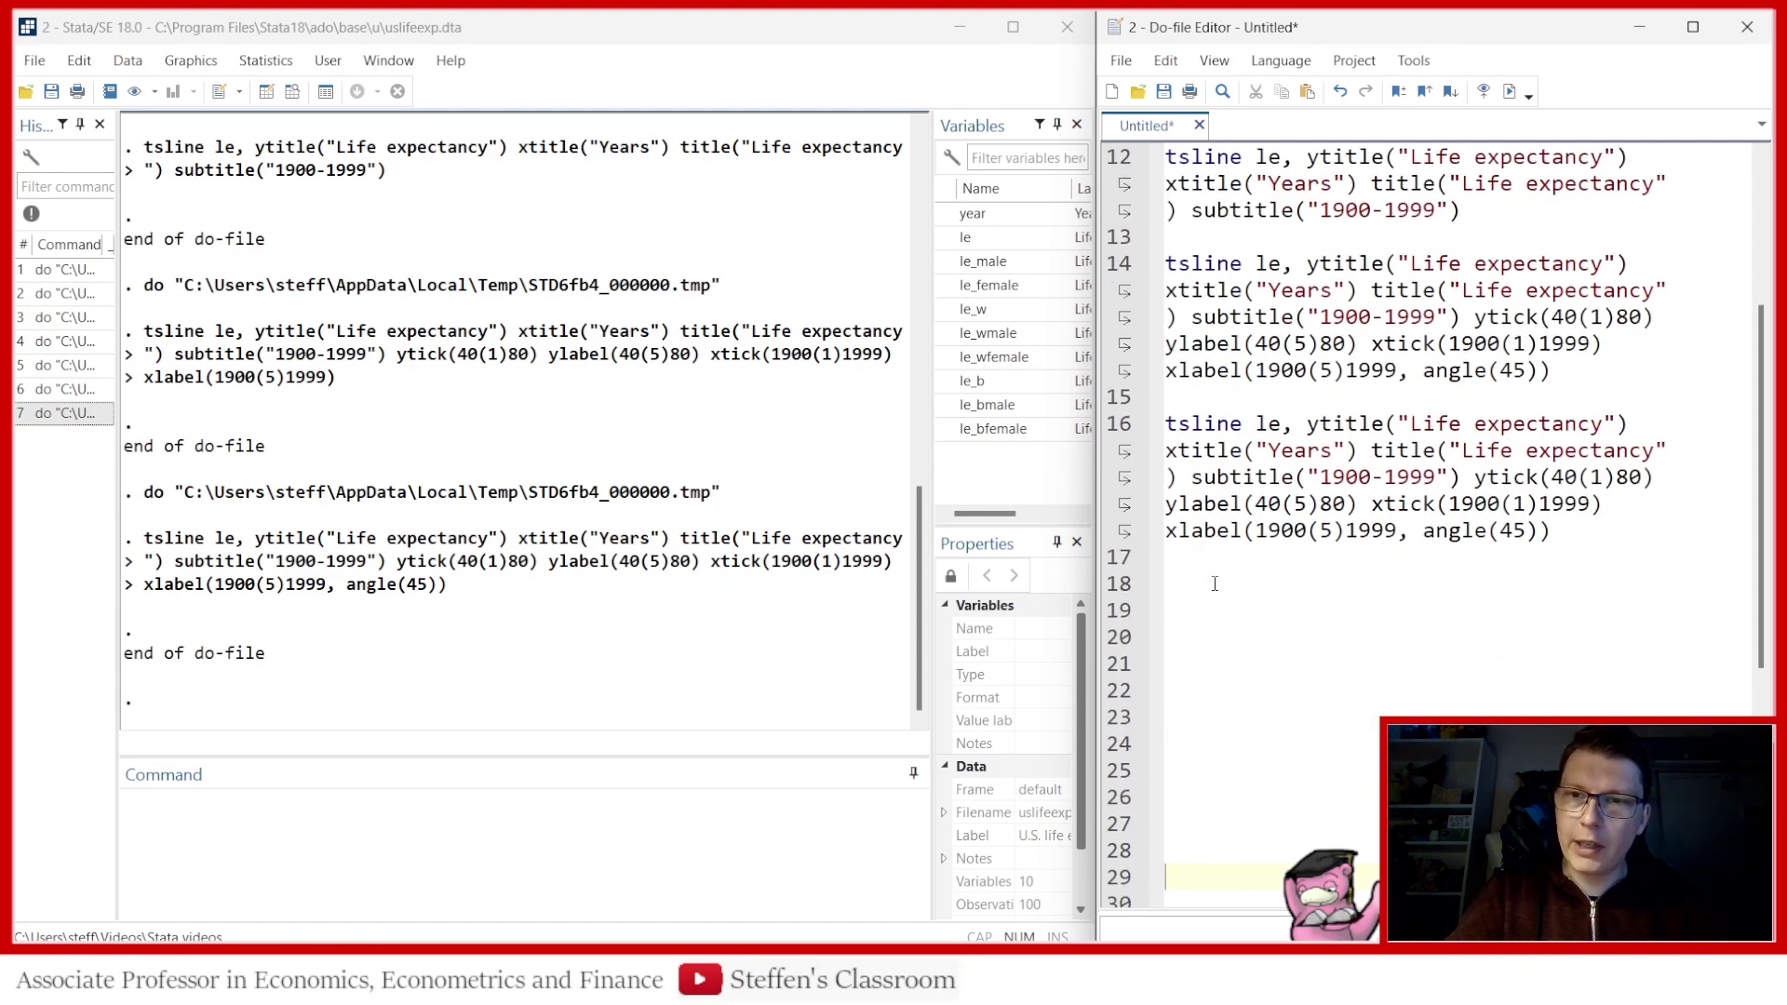
Append lcolor(red) lpattern(dot) to the line 16 command
{"action": "left_click", "coordinate": [1591, 482]}
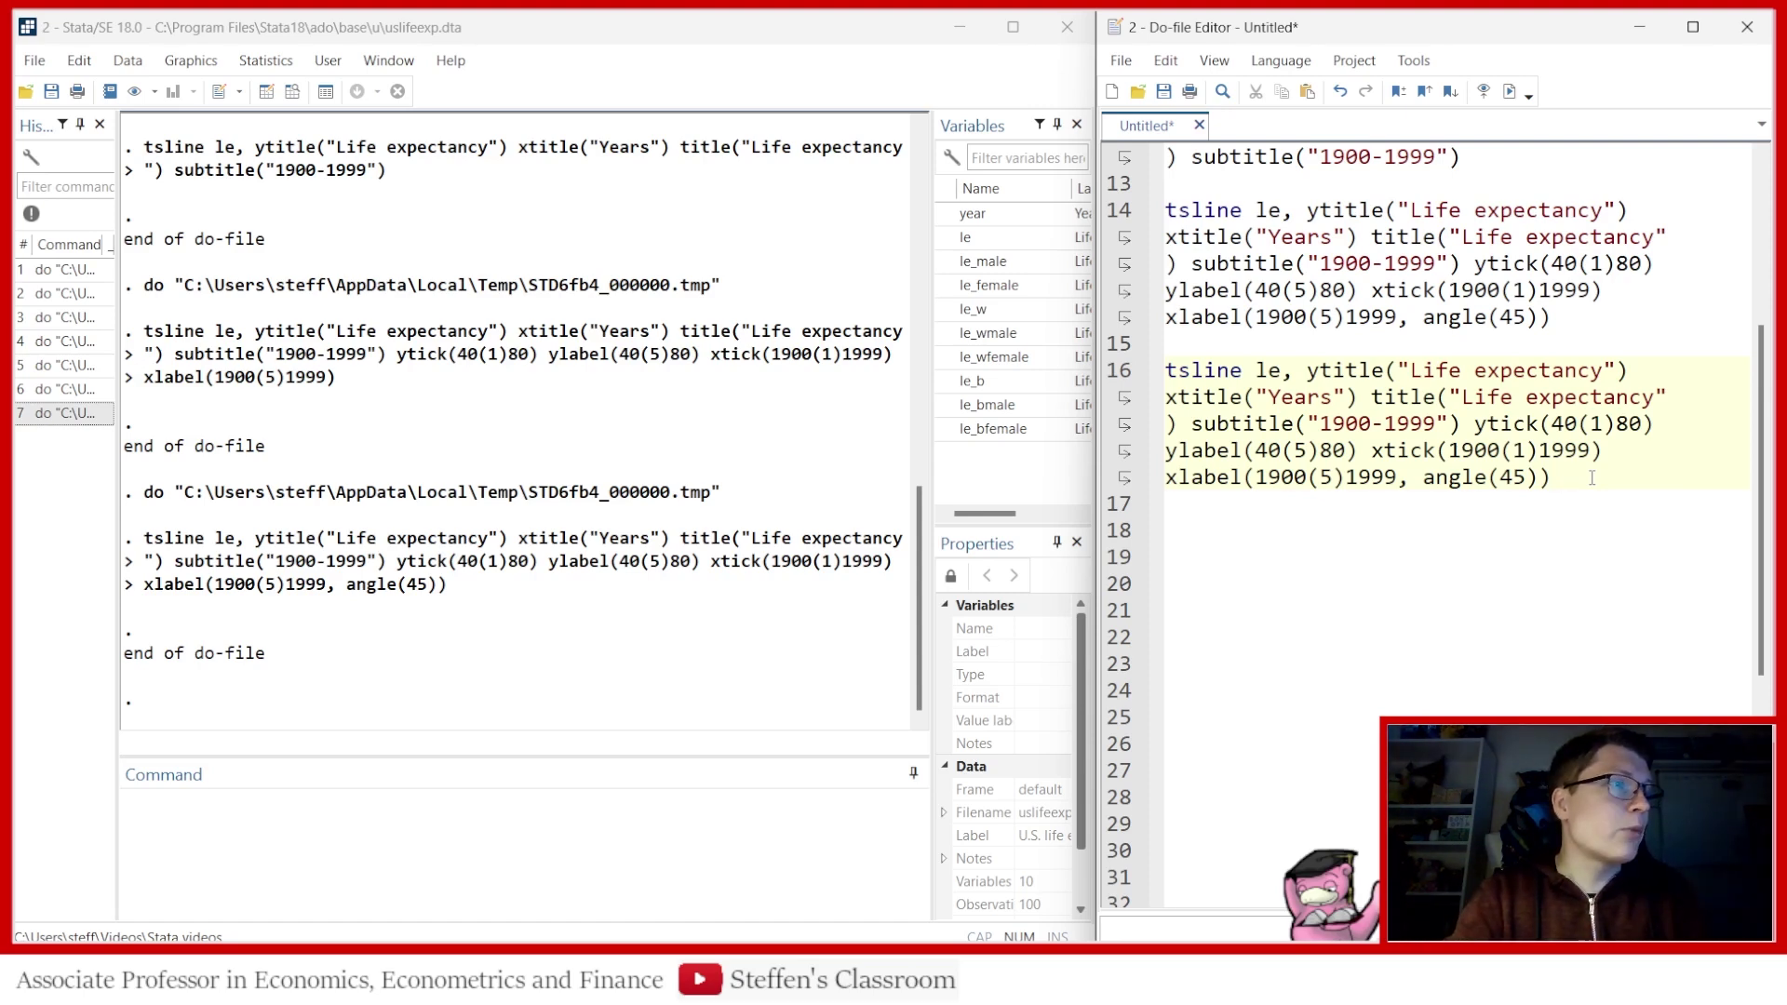
{"action": "type", "text": "lcolor"}
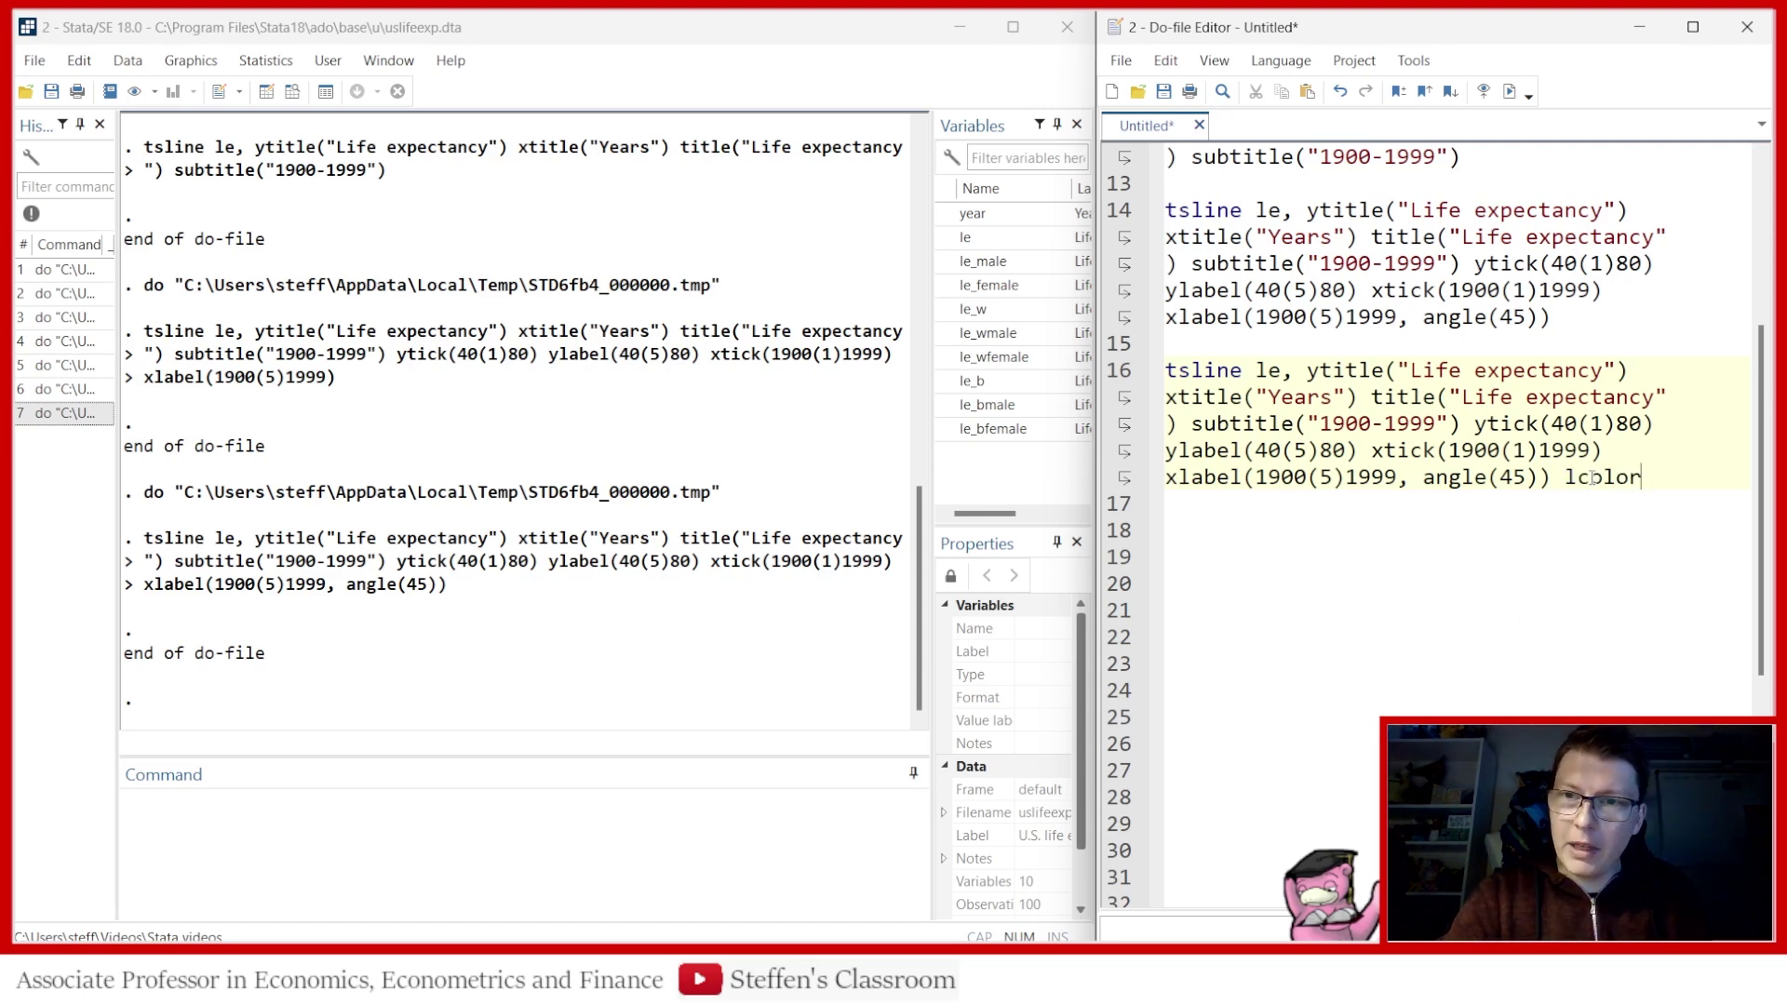
{"action": "type", "text": "("}
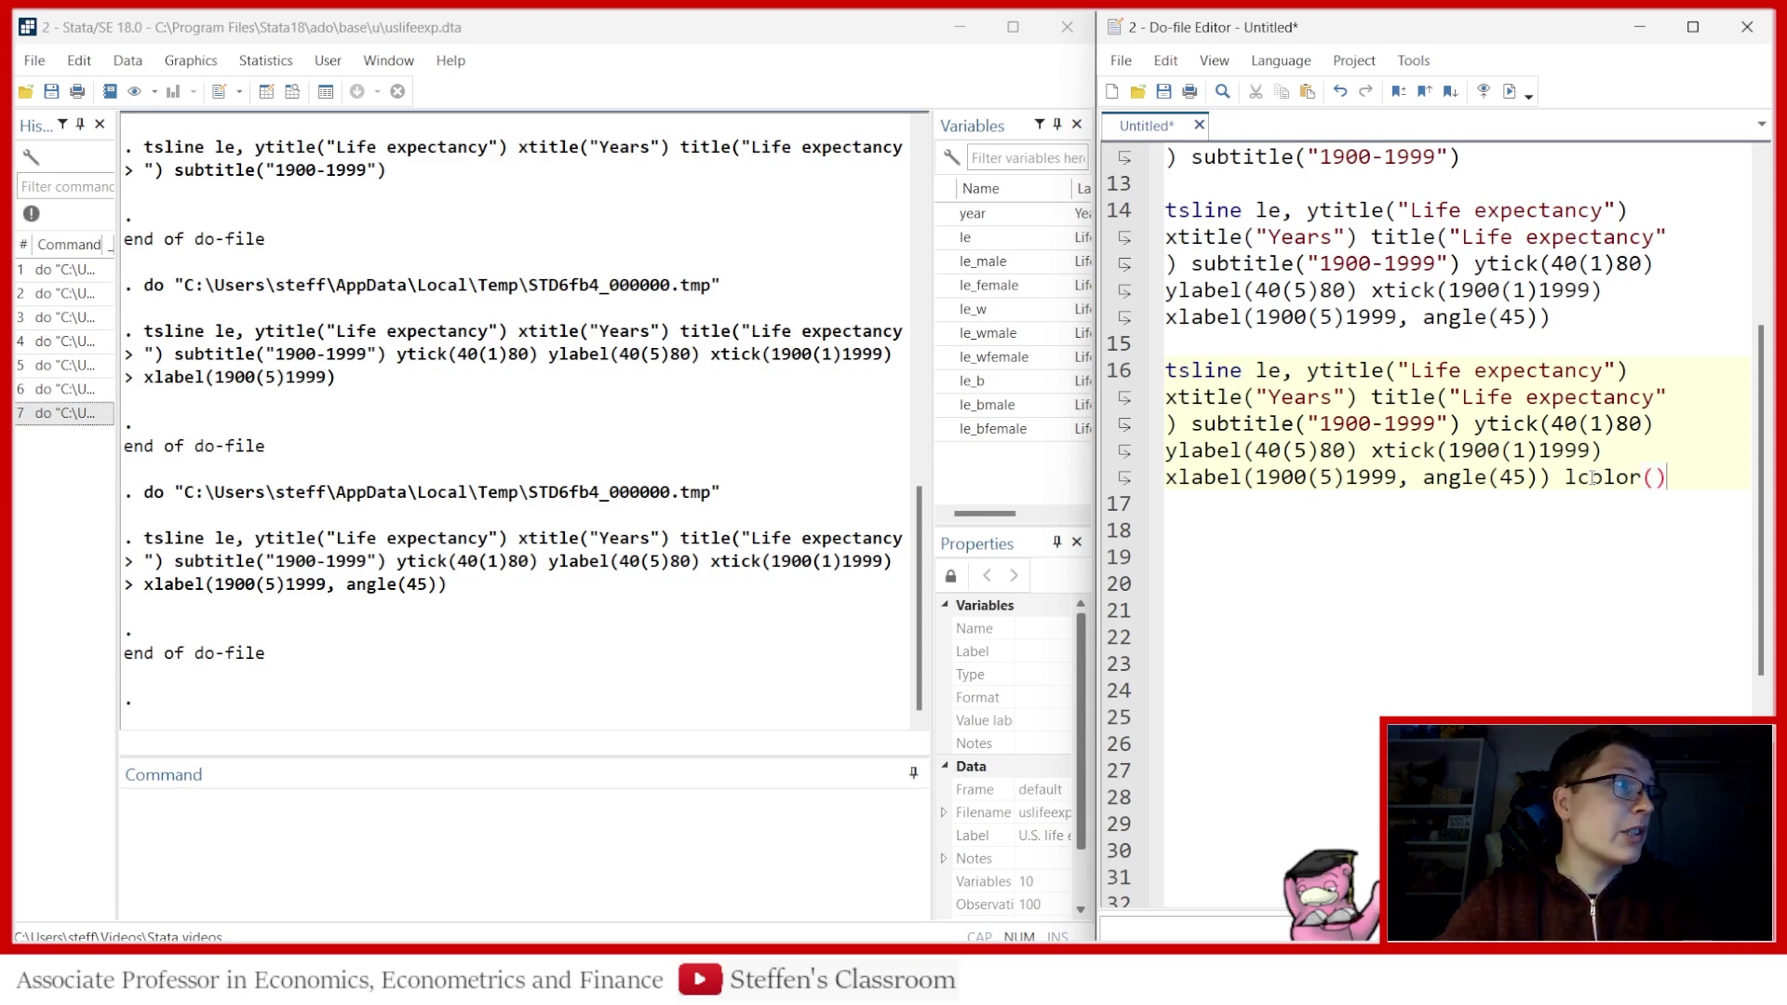
{"action": "type", "text": "red)"}
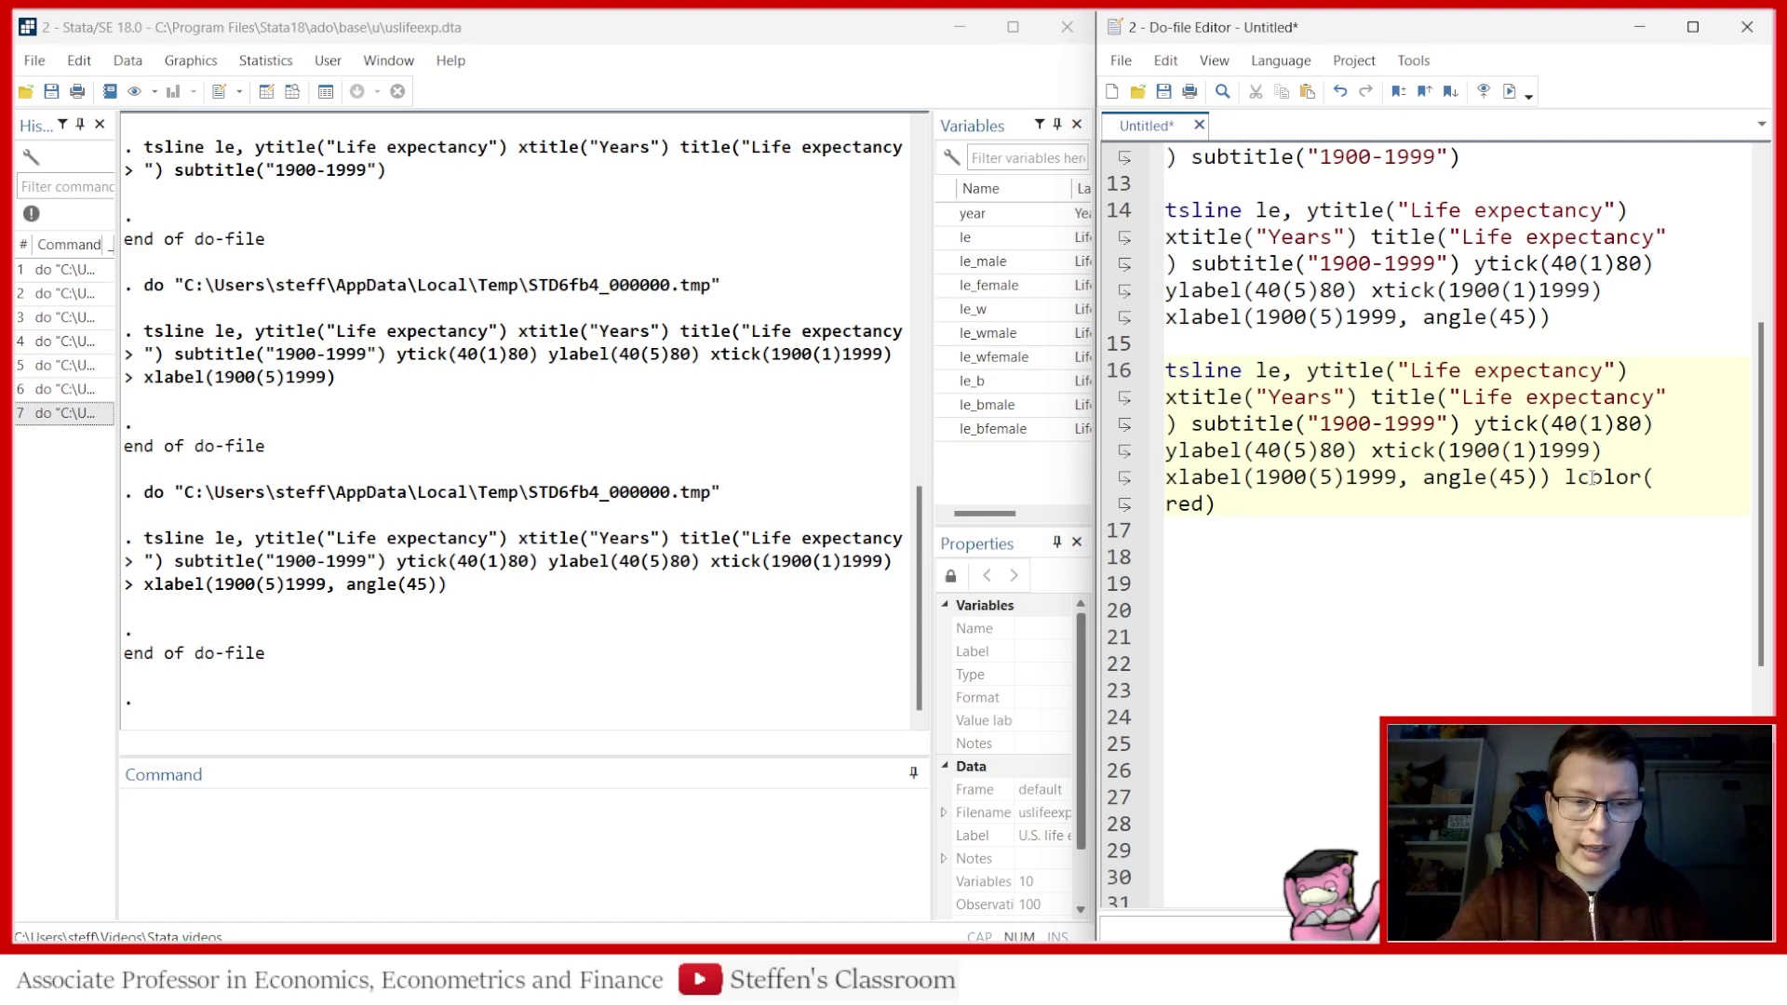
{"action": "type", "text": " lp"}
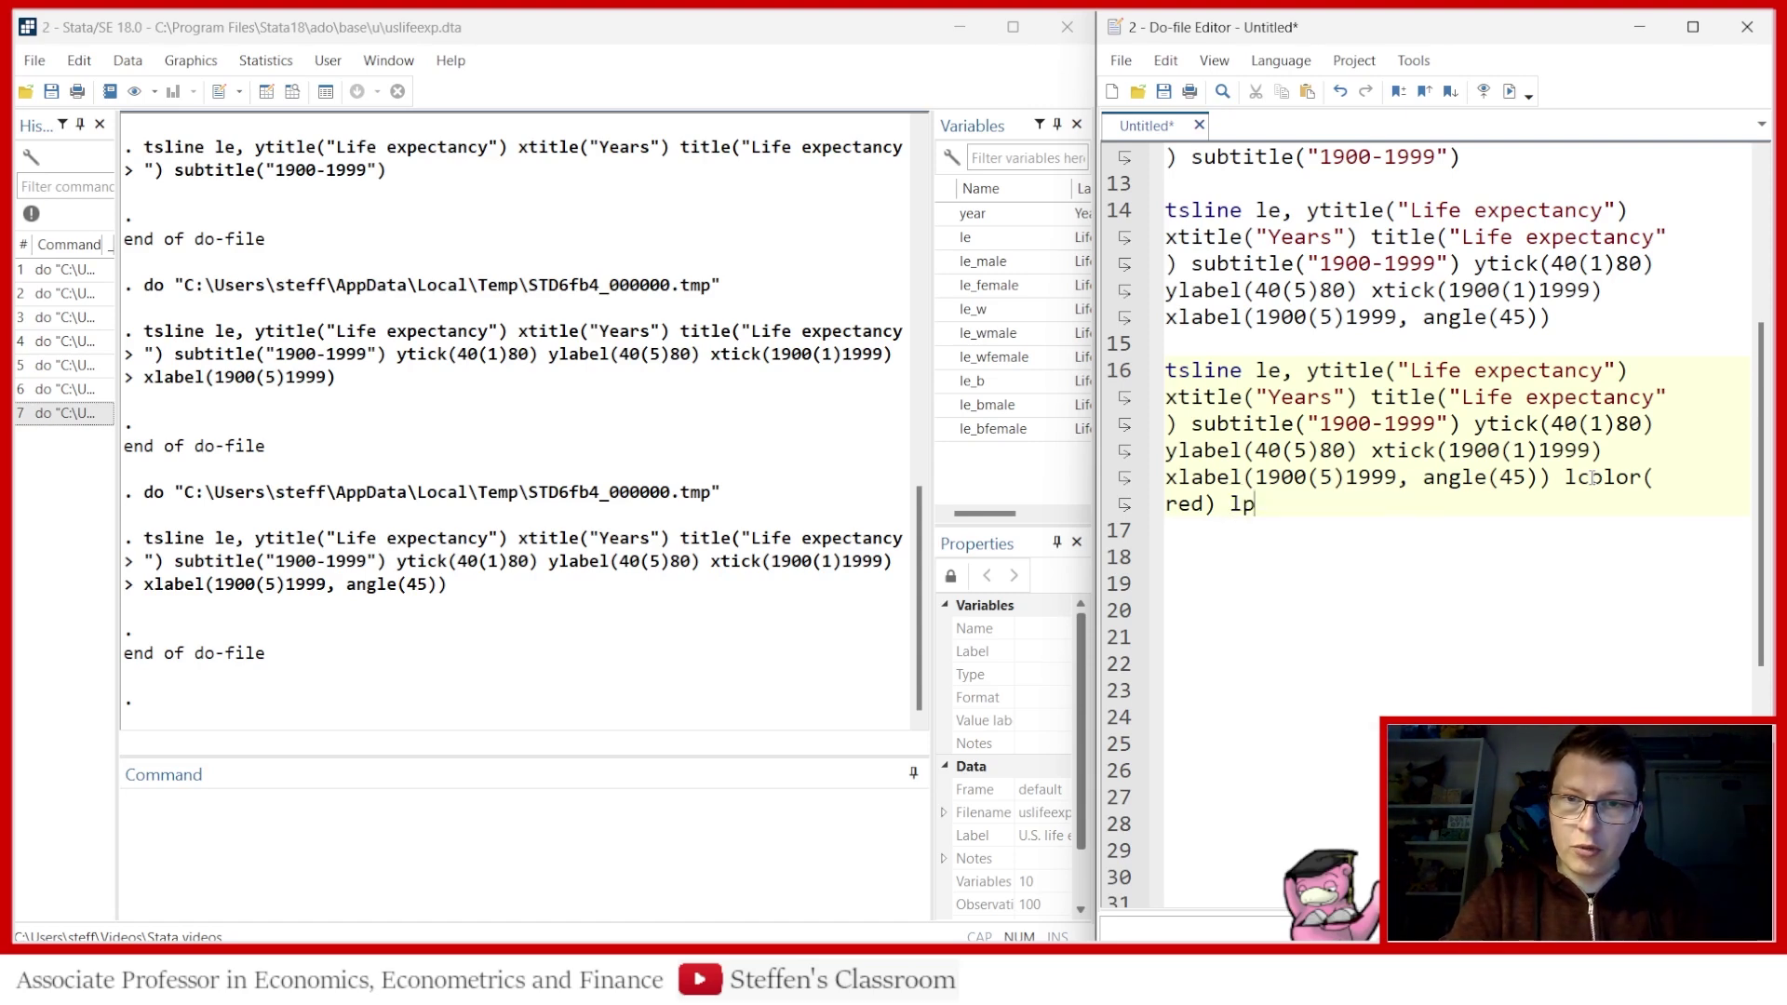
{"action": "type", "text": "attern"}
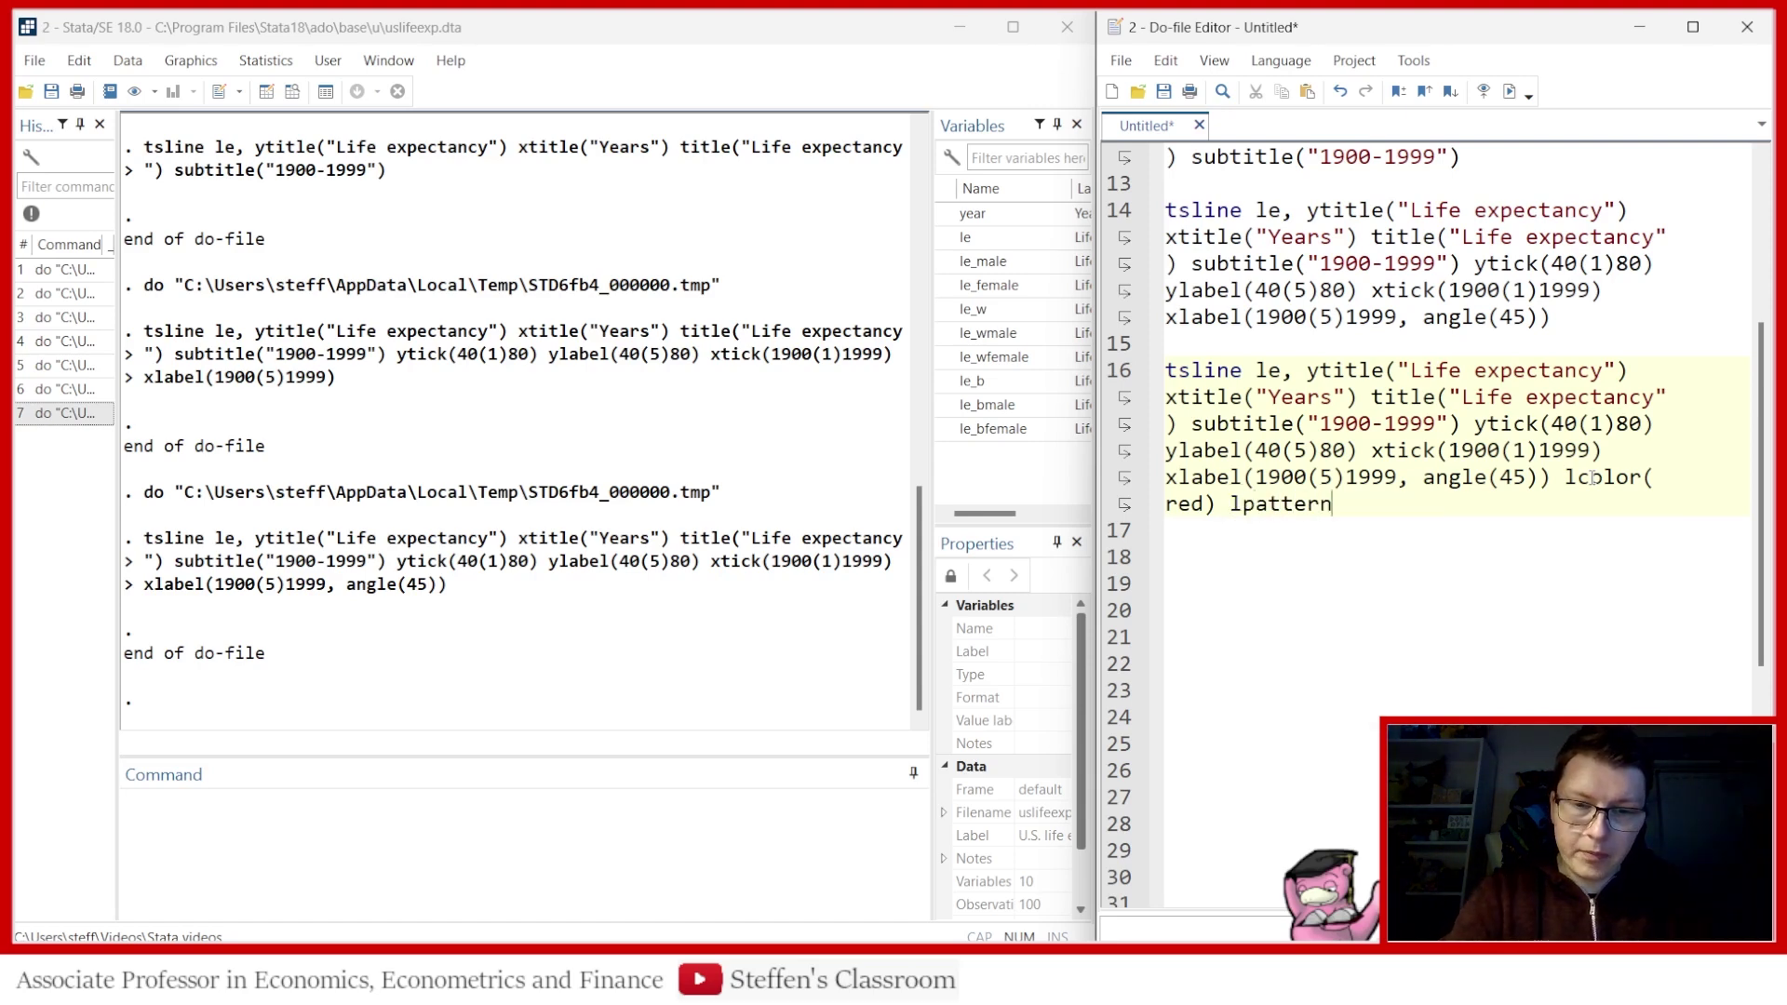
{"action": "type", "text": "(dot"}
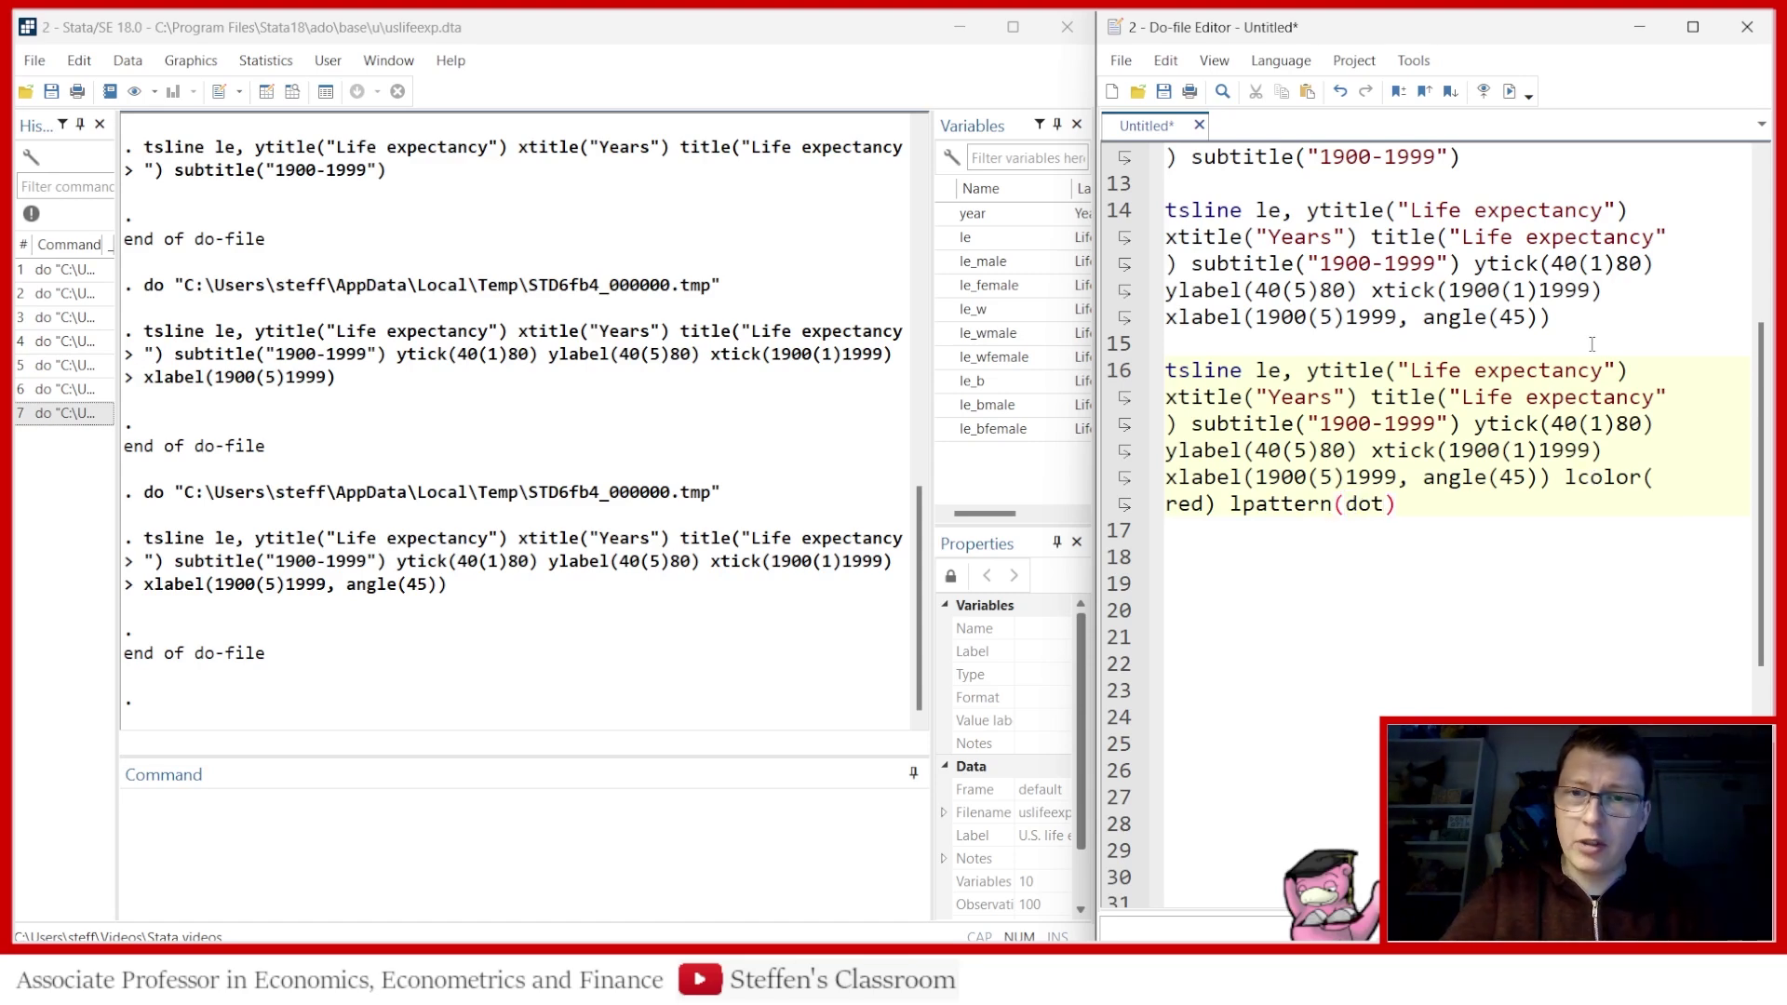
{"action": "left_click", "coordinate": [1118, 372]}
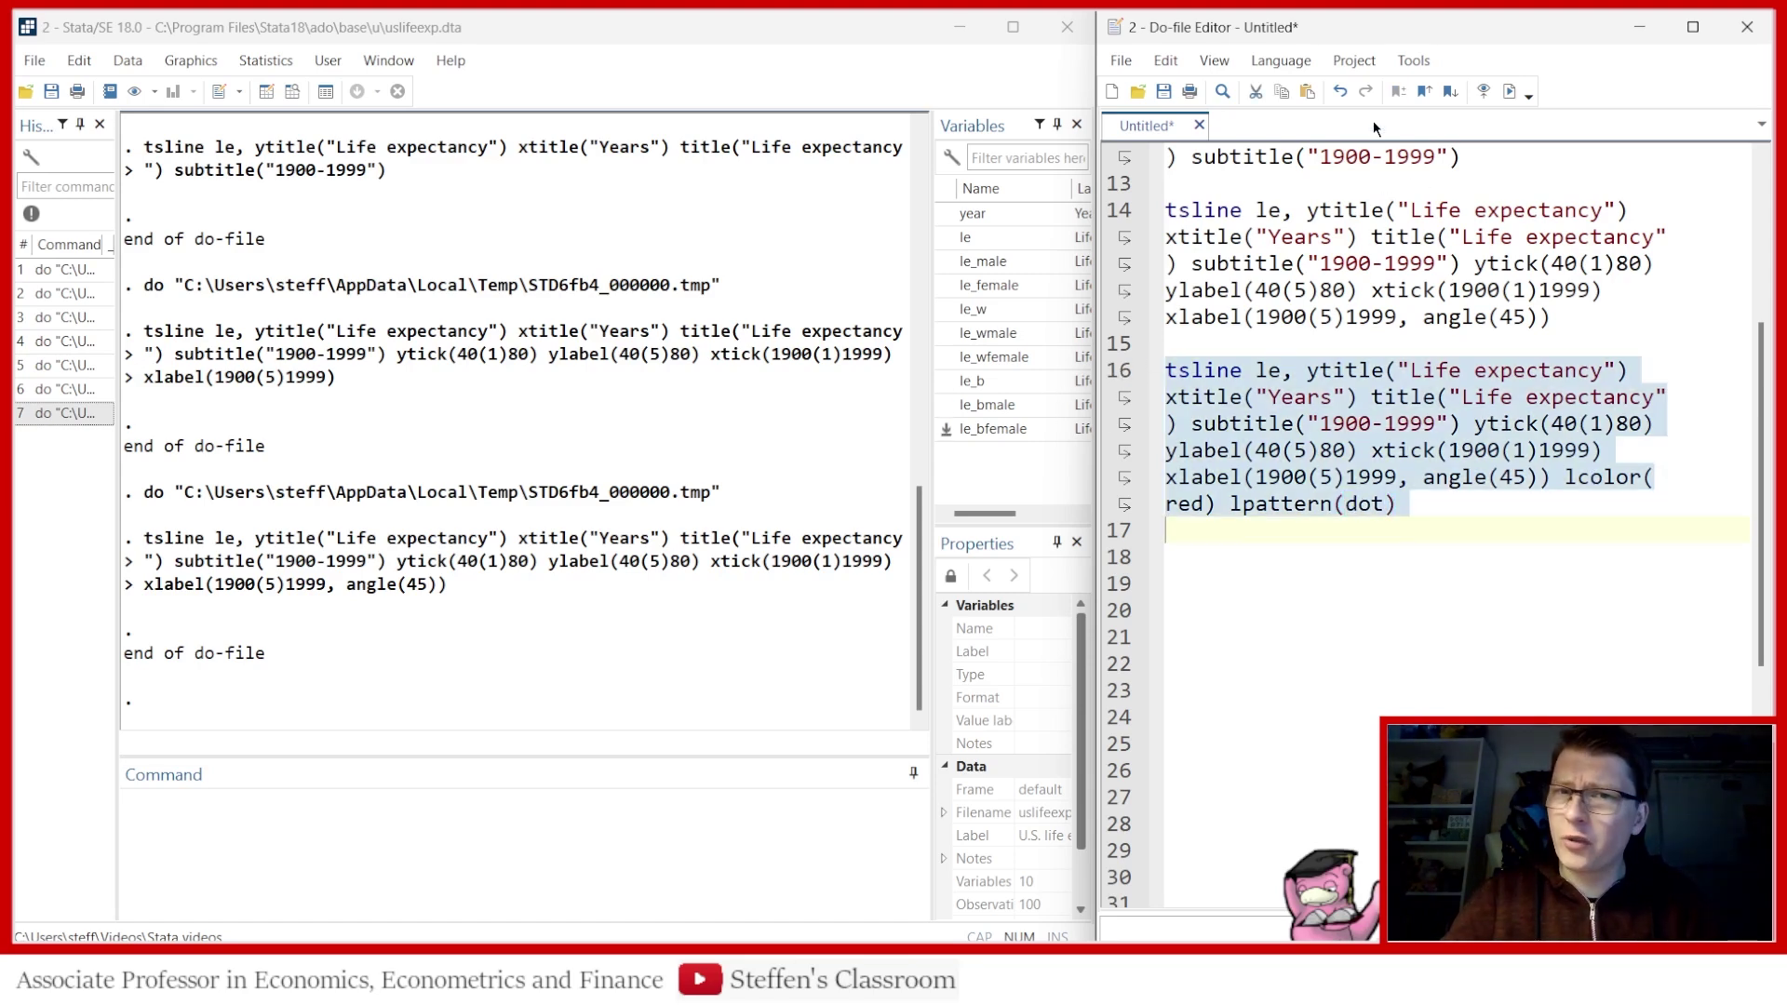
Draw the red dotted line from line 16, then comment out lpattern(dot) with //
{"action": "left_click", "coordinate": [1510, 90]}
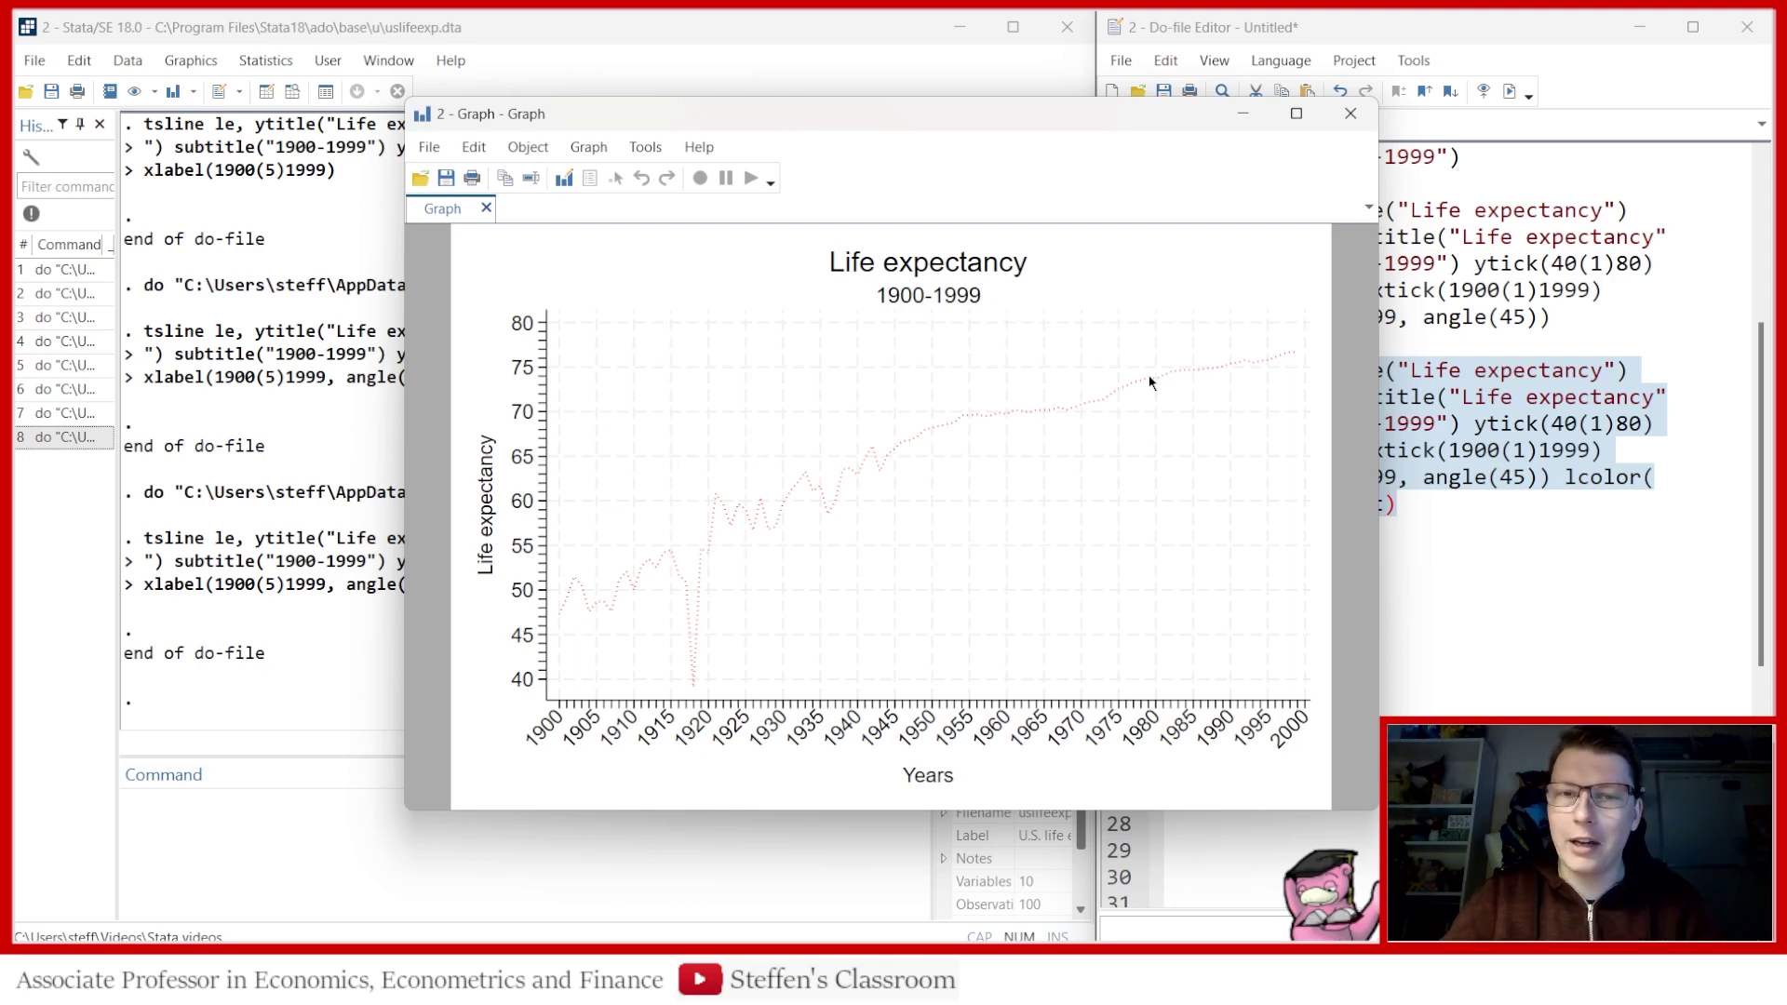
{"action": "left_click", "coordinate": [1350, 114]}
{"action": "left_click", "coordinate": [1401, 491]}
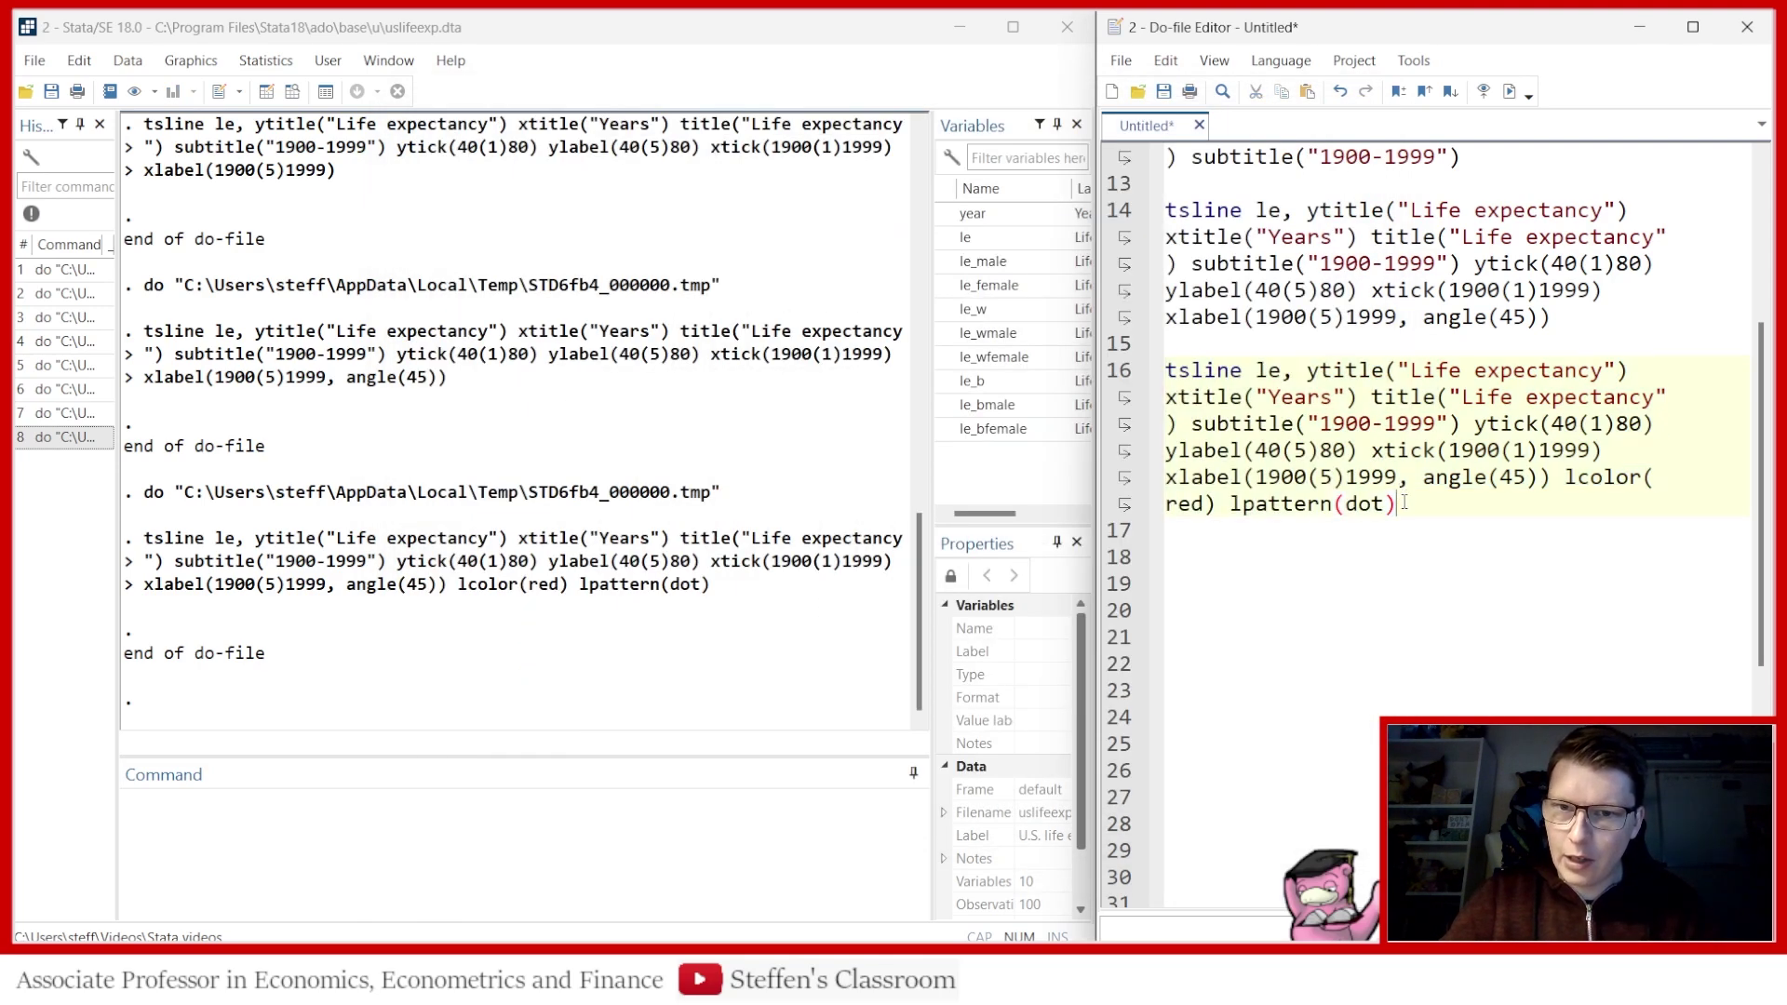
{"action": "left_click_drag", "start_coordinate": [1401, 502], "coordinate": [1226, 502]}
{"action": "left_click", "coordinate": [1228, 503]}
{"action": "type", "text": "//"}
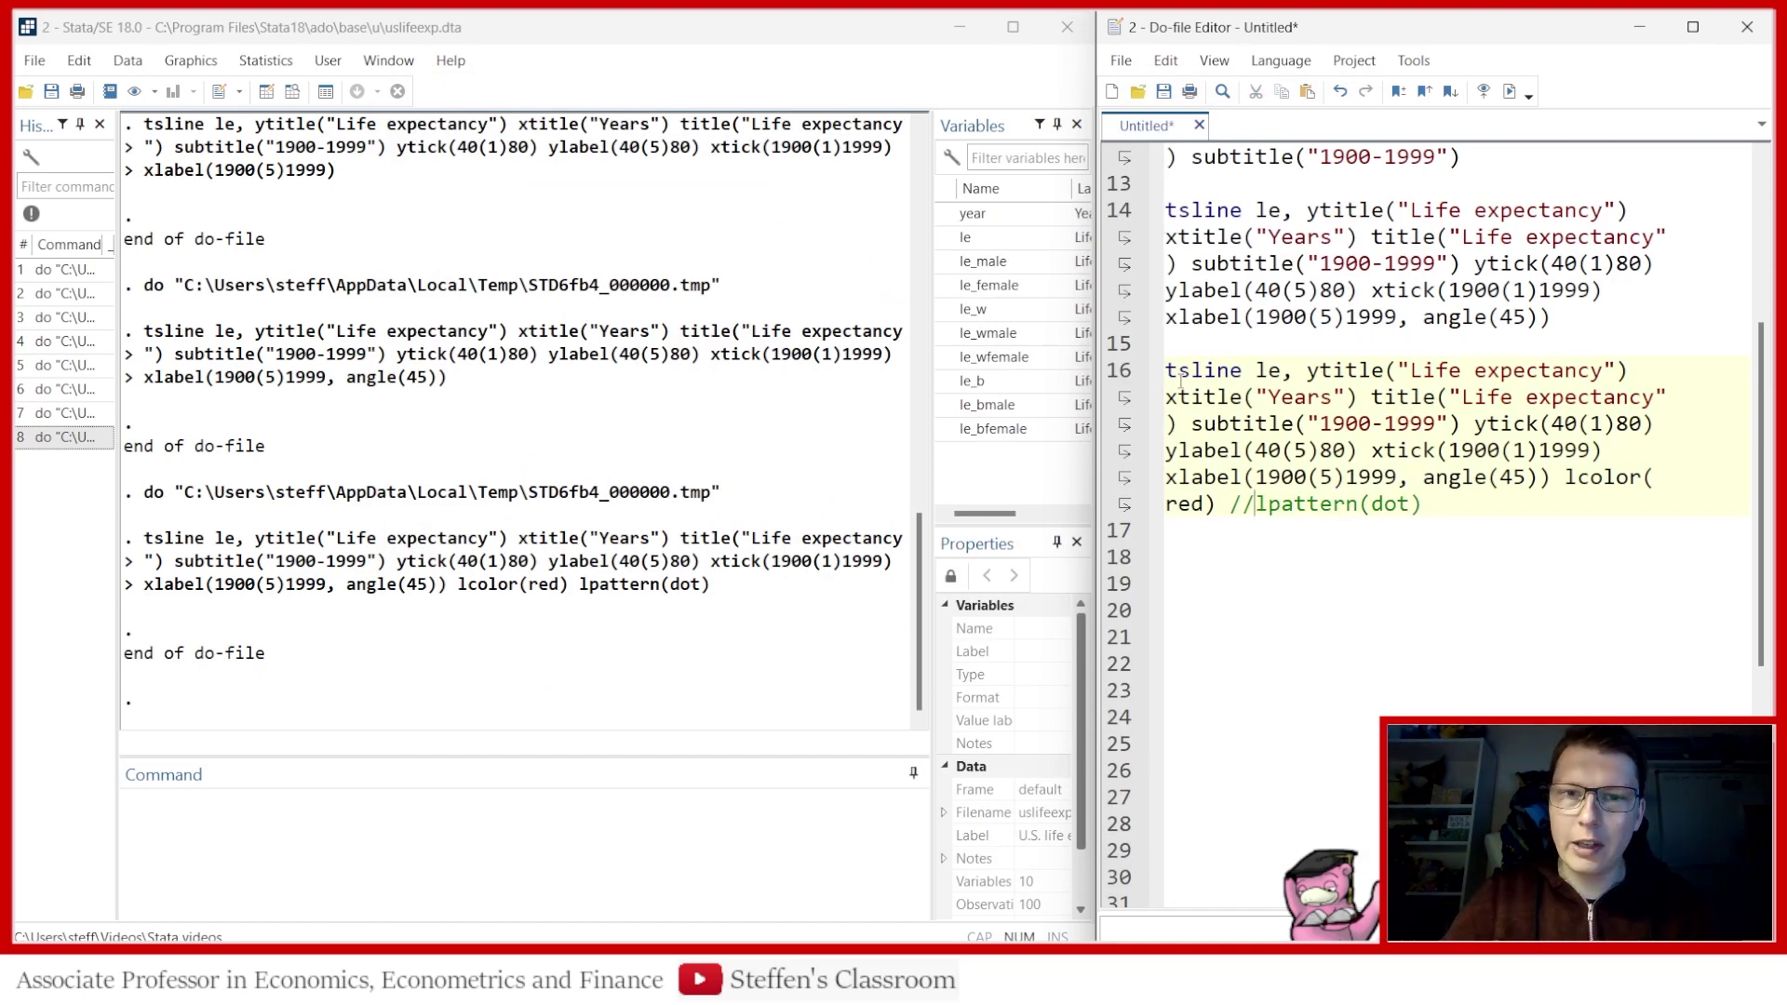
Rerun line 16 to draw a solid red line, close the graph and copy the command
{"action": "left_click", "coordinate": [1122, 372]}
{"action": "left_click", "coordinate": [1504, 93]}
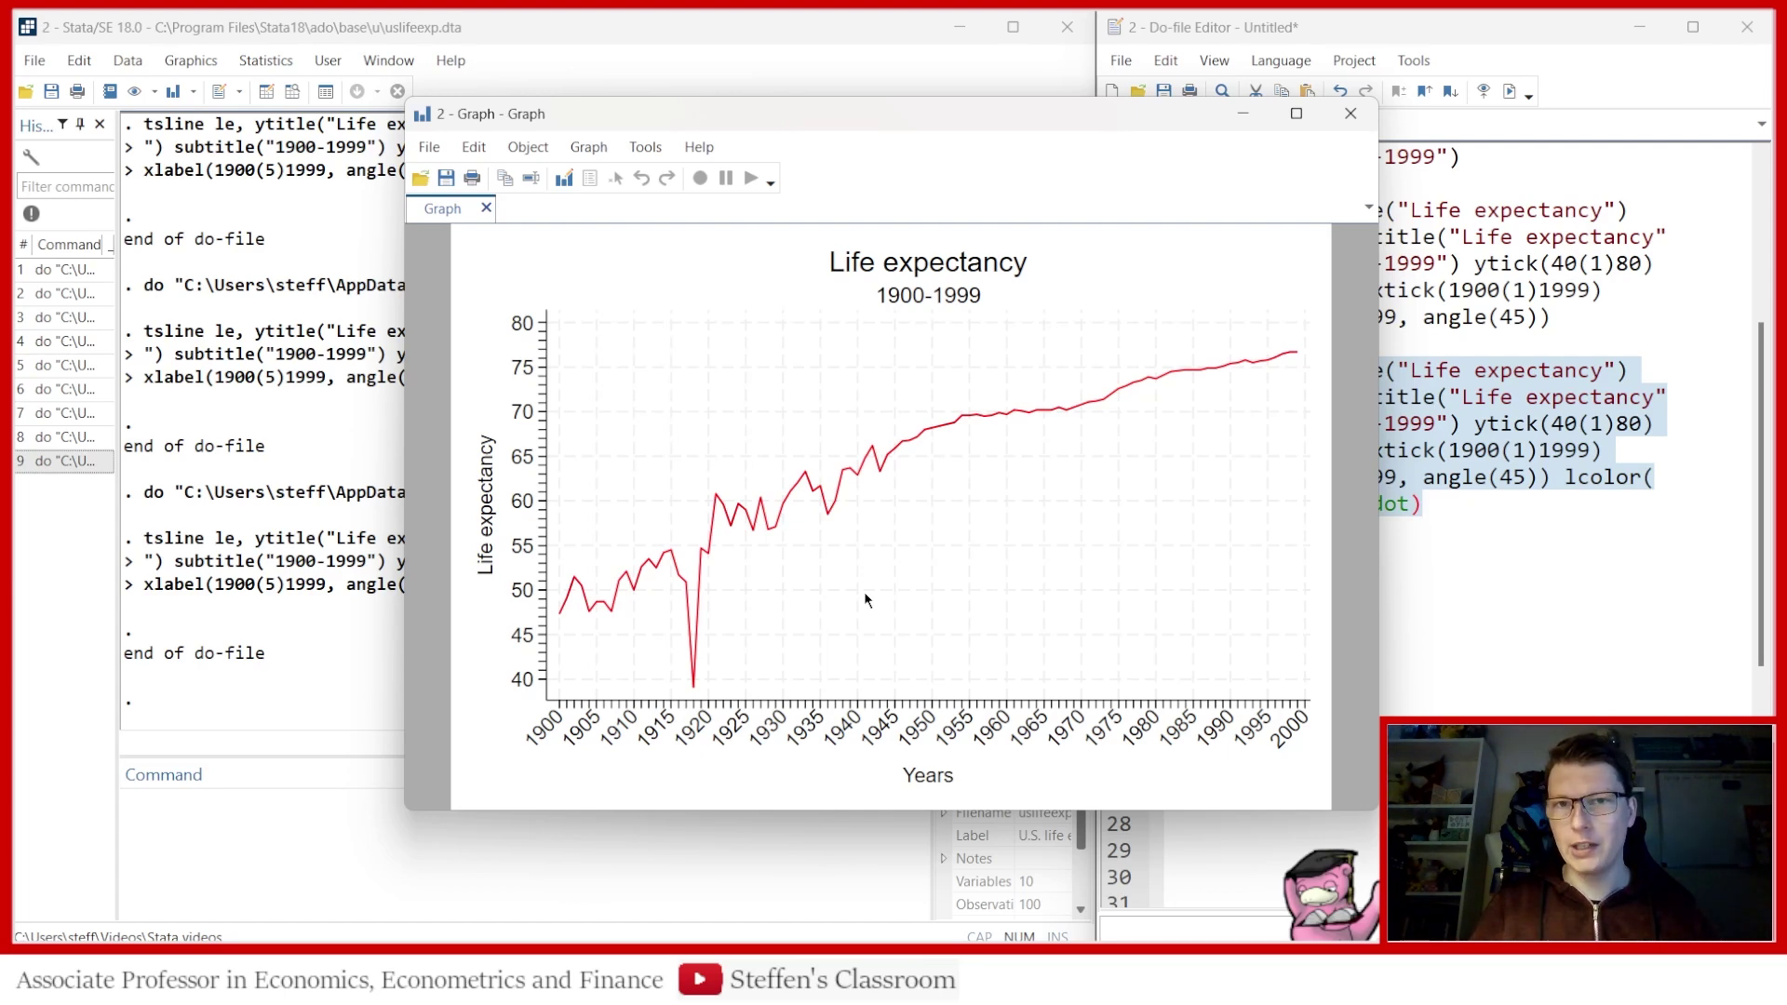
{"action": "left_click", "coordinate": [1350, 114]}
{"action": "left_click", "coordinate": [1448, 503]}
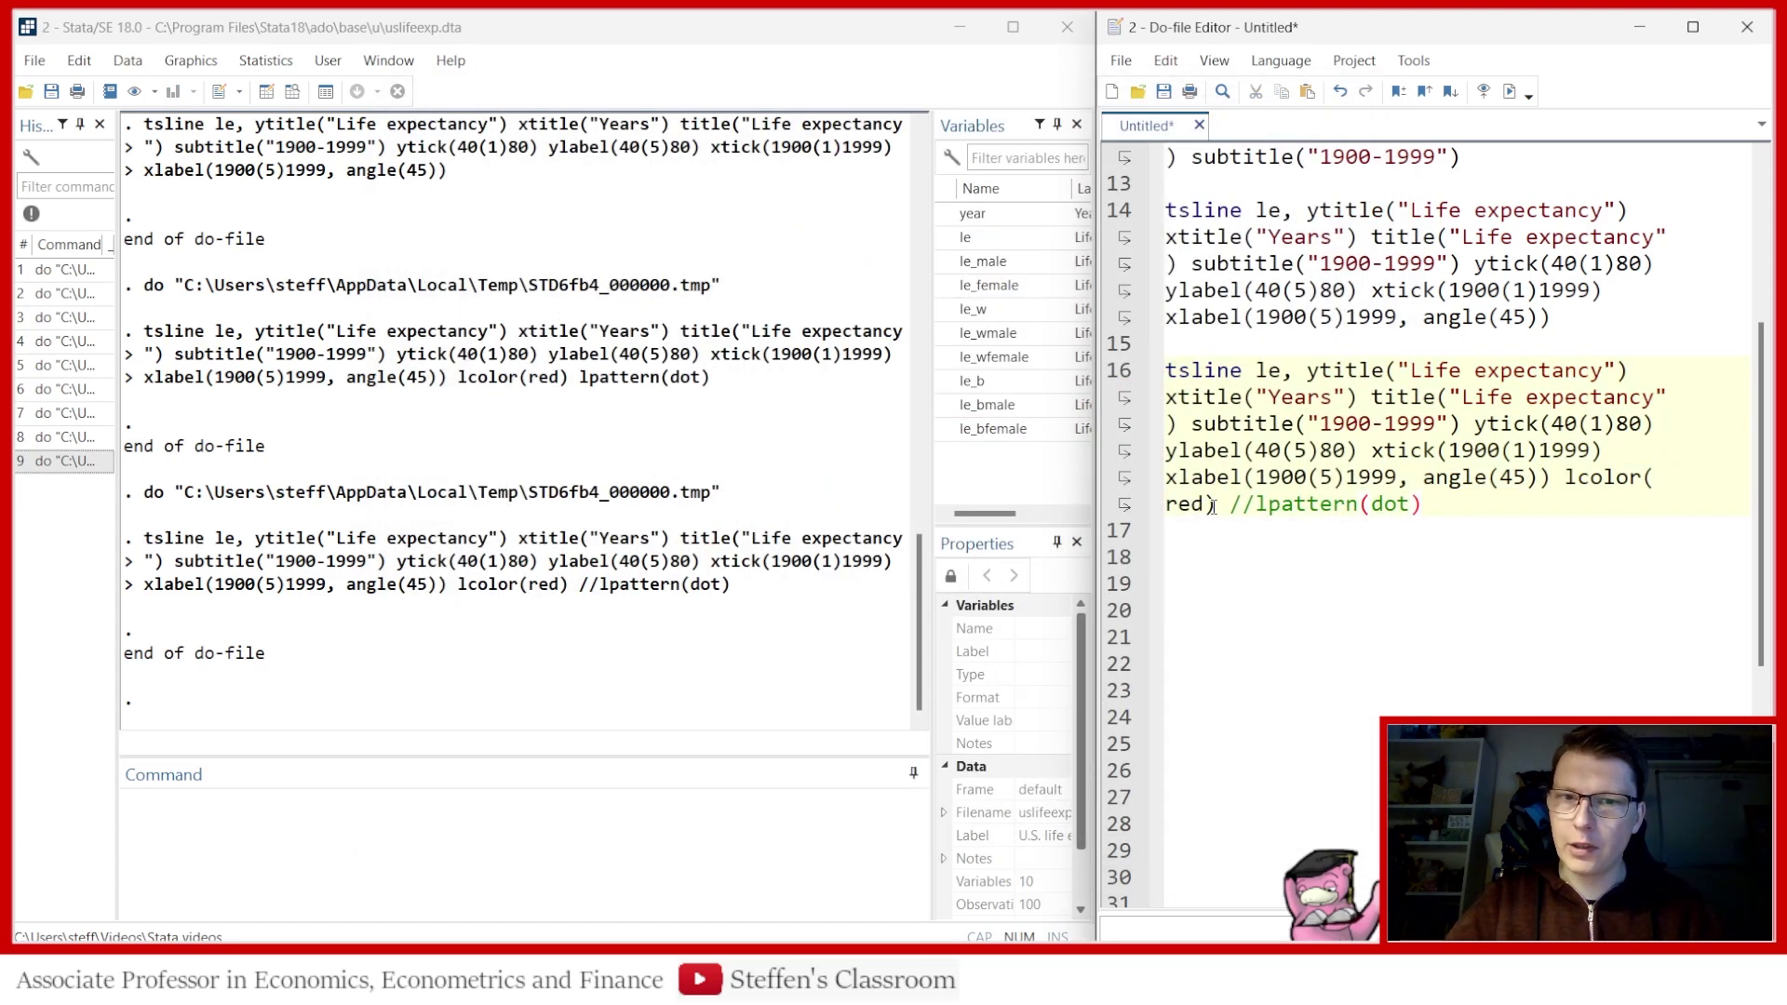
{"action": "left_click_drag", "start_coordinate": [1216, 503], "coordinate": [1148, 378]}
{"action": "key", "text": "ctrl+c"}
Paste the red tsline command on line 18 and append caption(Data: Example dataset installed with Stata)
{"action": "left_click", "coordinate": [1197, 559]}
{"action": "key", "text": "ctrl+v"}
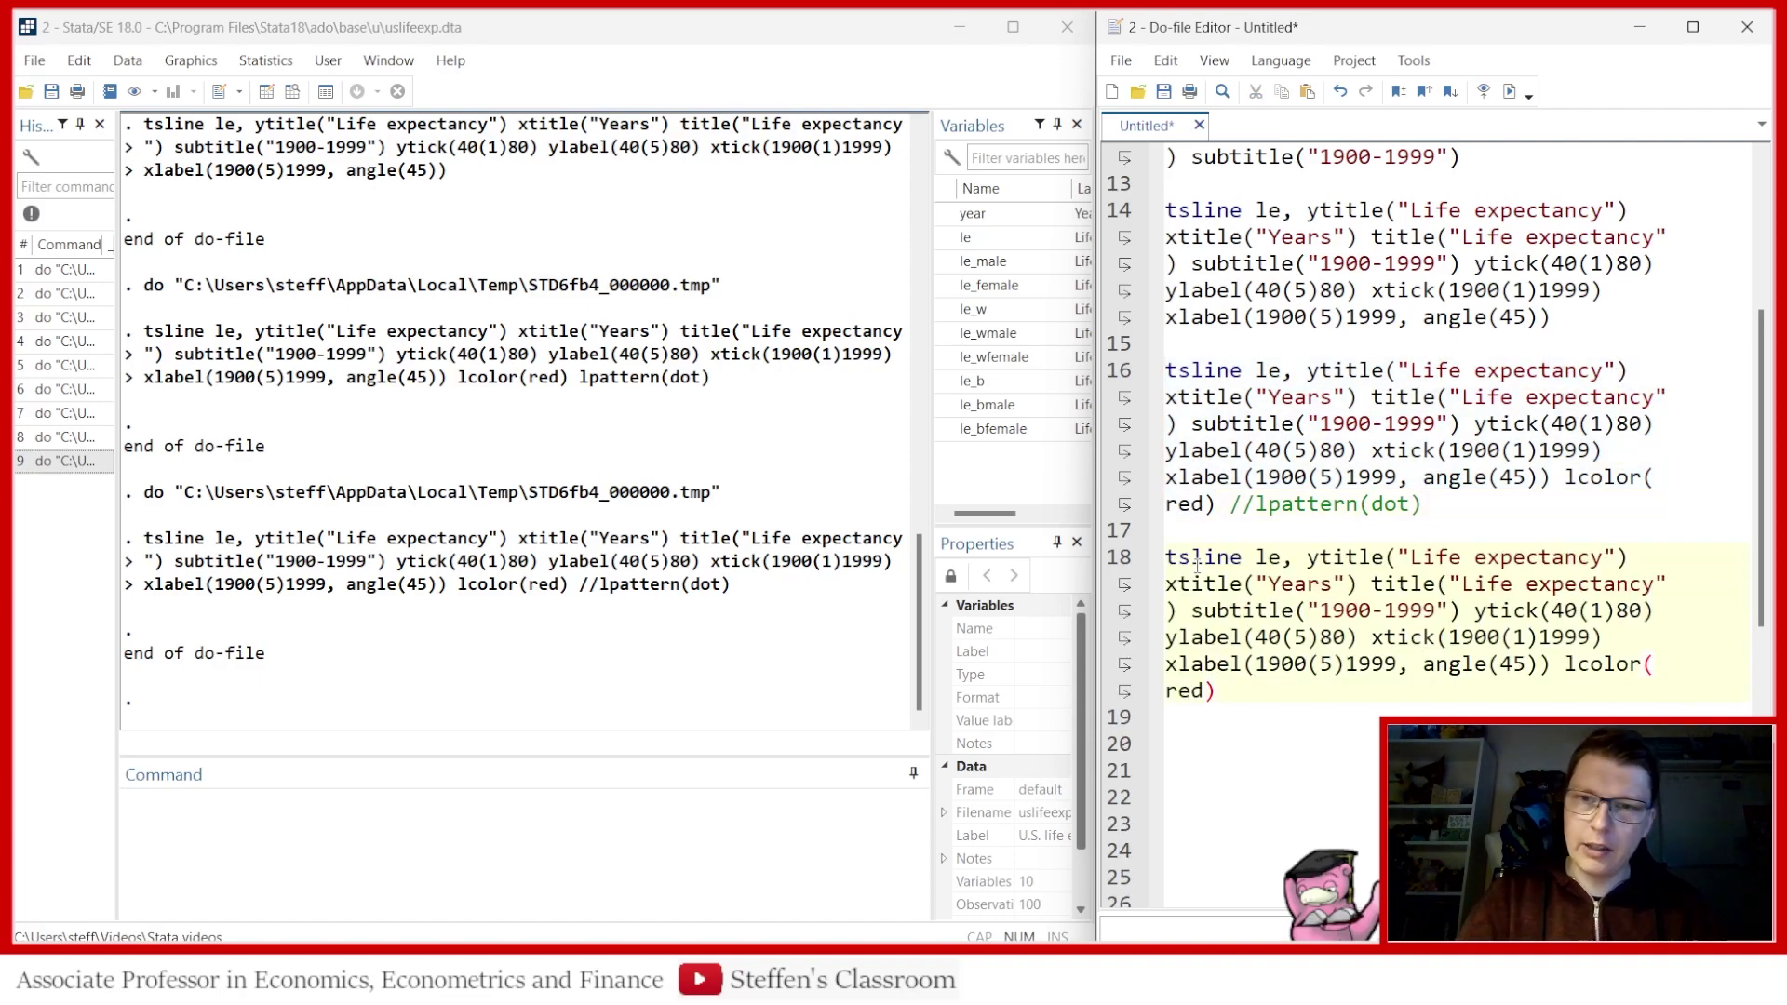
{"action": "key", "text": "Return"}
{"action": "key", "text": "Return"}
{"action": "key", "text": "Return"}
{"action": "key", "text": "Return"}
{"action": "key", "text": "Return"}
{"action": "key", "text": "Return"}
{"action": "key", "text": "Return"}
{"action": "key", "text": "Return"}
{"action": "key", "text": "Return"}
{"action": "key", "text": "Return"}
{"action": "key", "text": "Return"}
{"action": "key", "text": "Return"}
{"action": "key", "text": "Return"}
{"action": "key", "text": "Return"}
{"action": "key", "text": "Return"}
{"action": "key", "text": "Return"}
{"action": "key", "text": "Return"}
{"action": "left_click", "coordinate": [1249, 416]}
{"action": "type", "text": "cap"}
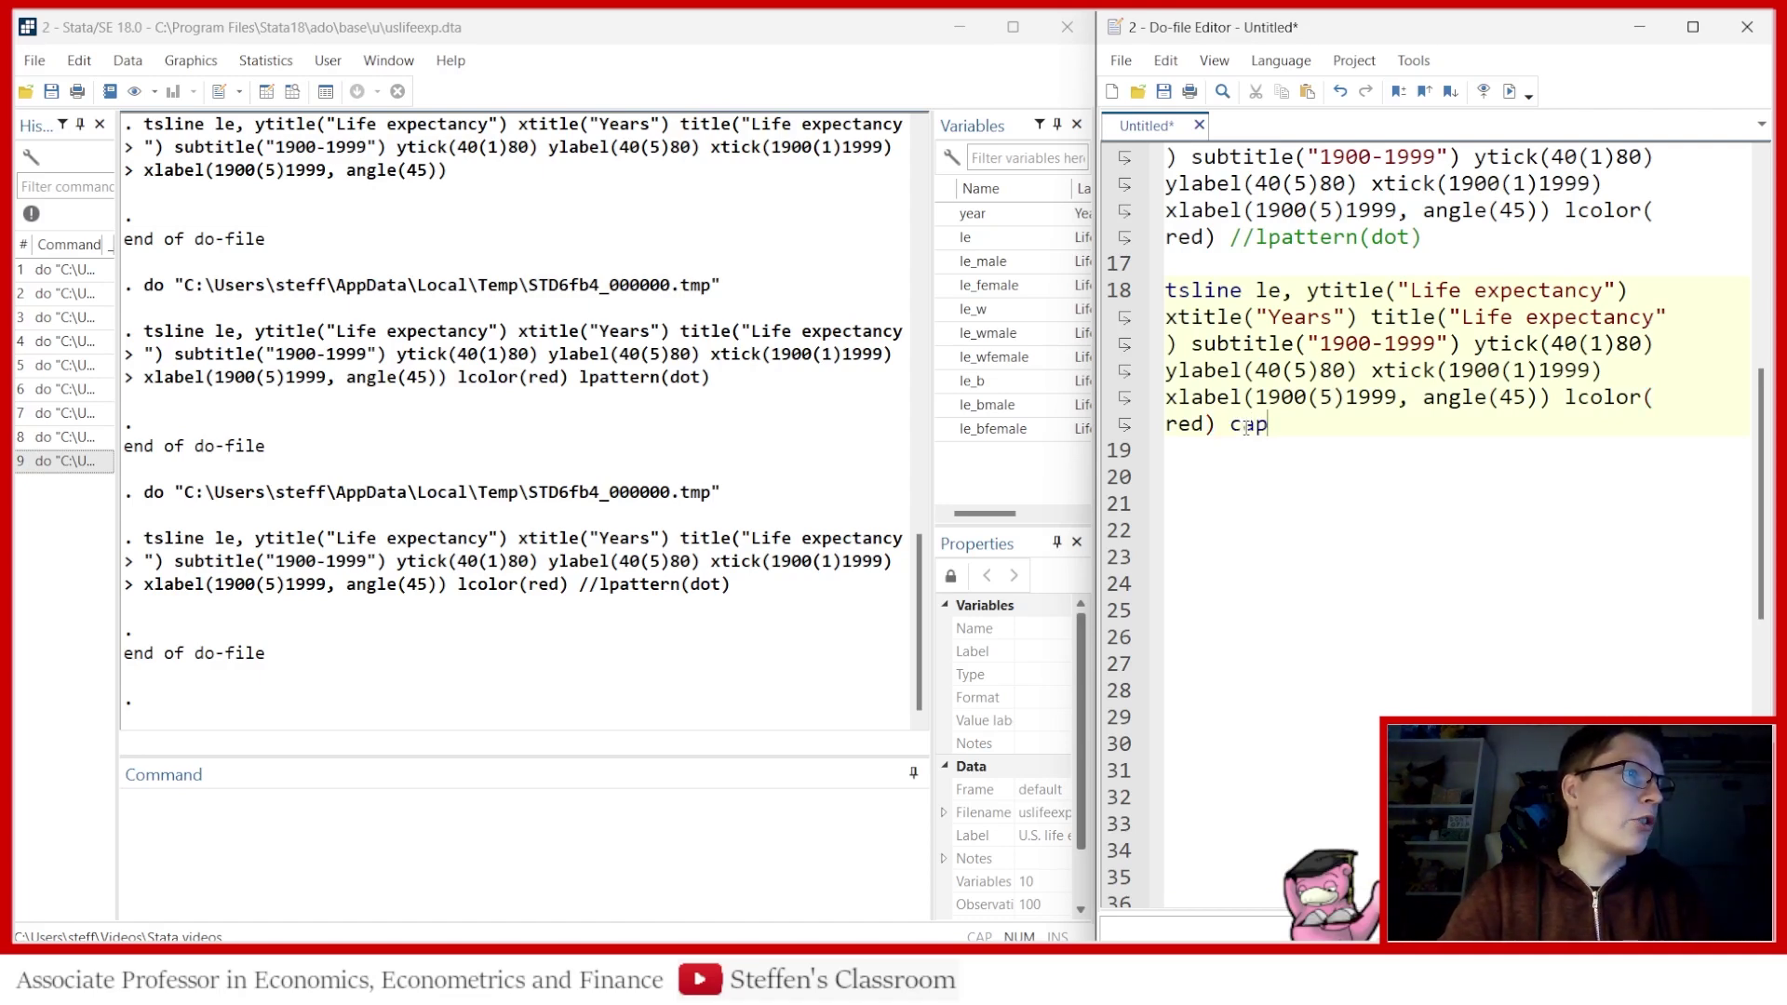
{"action": "type", "text": "tion"}
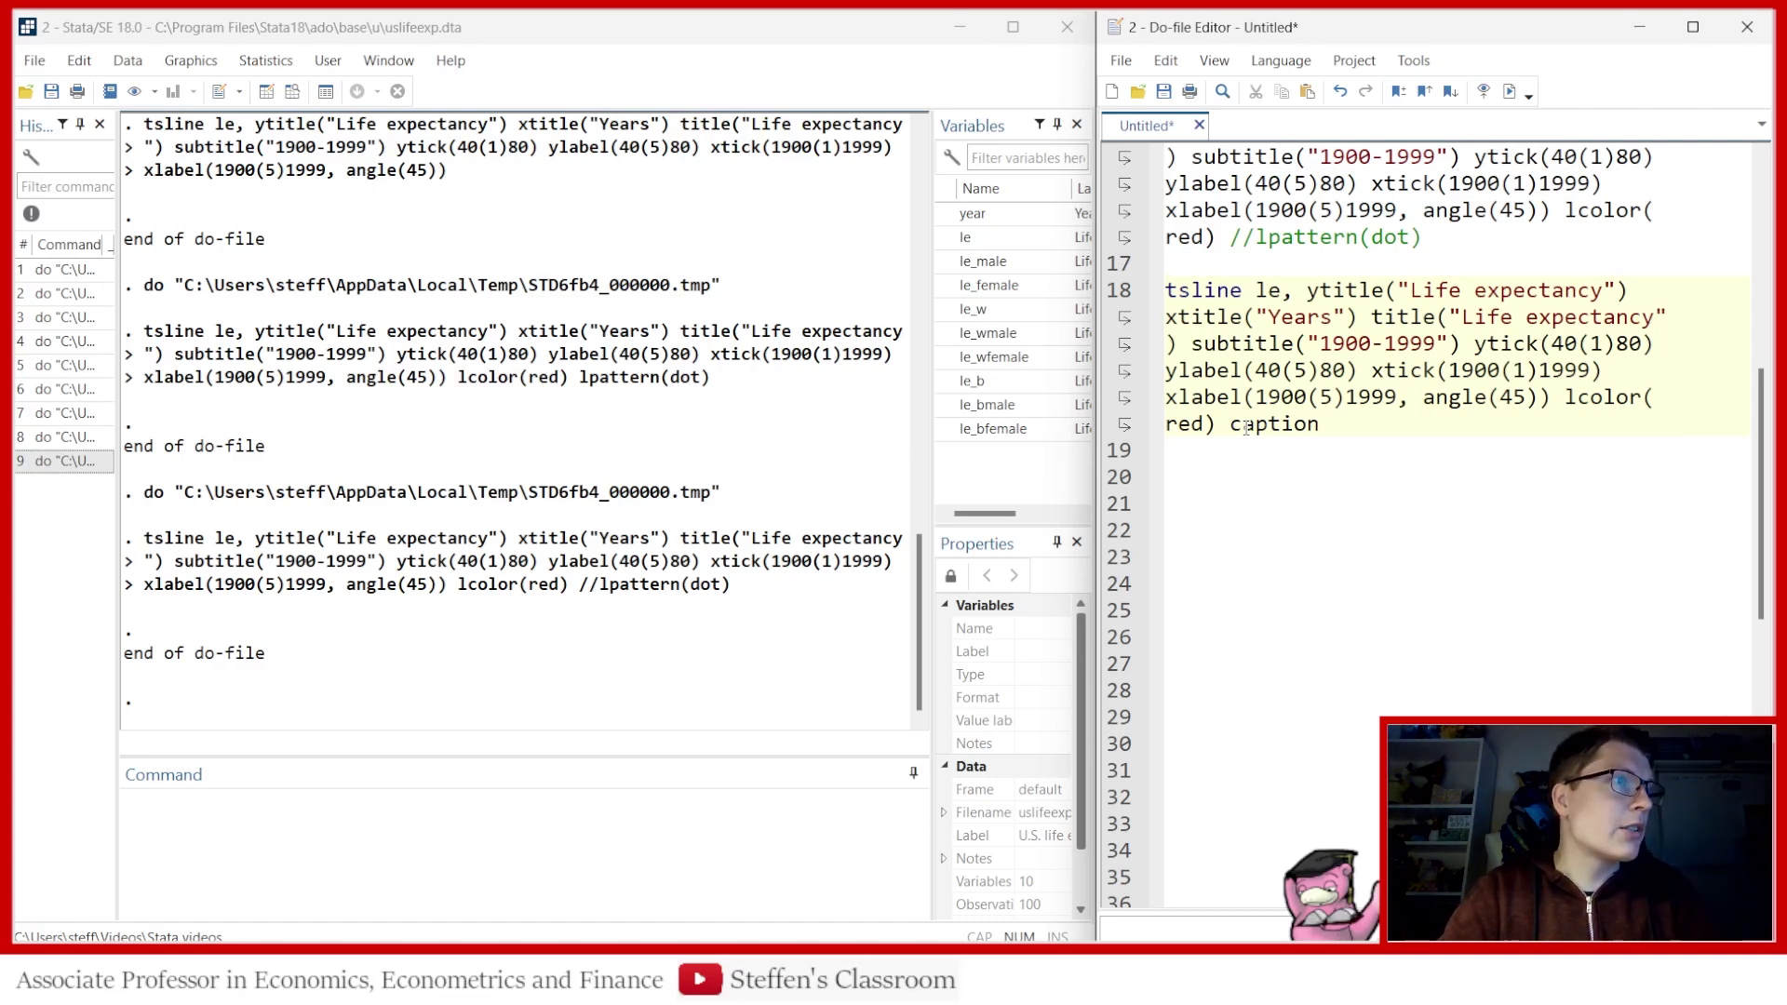
{"action": "type", "text": "(red) caption(Data"}
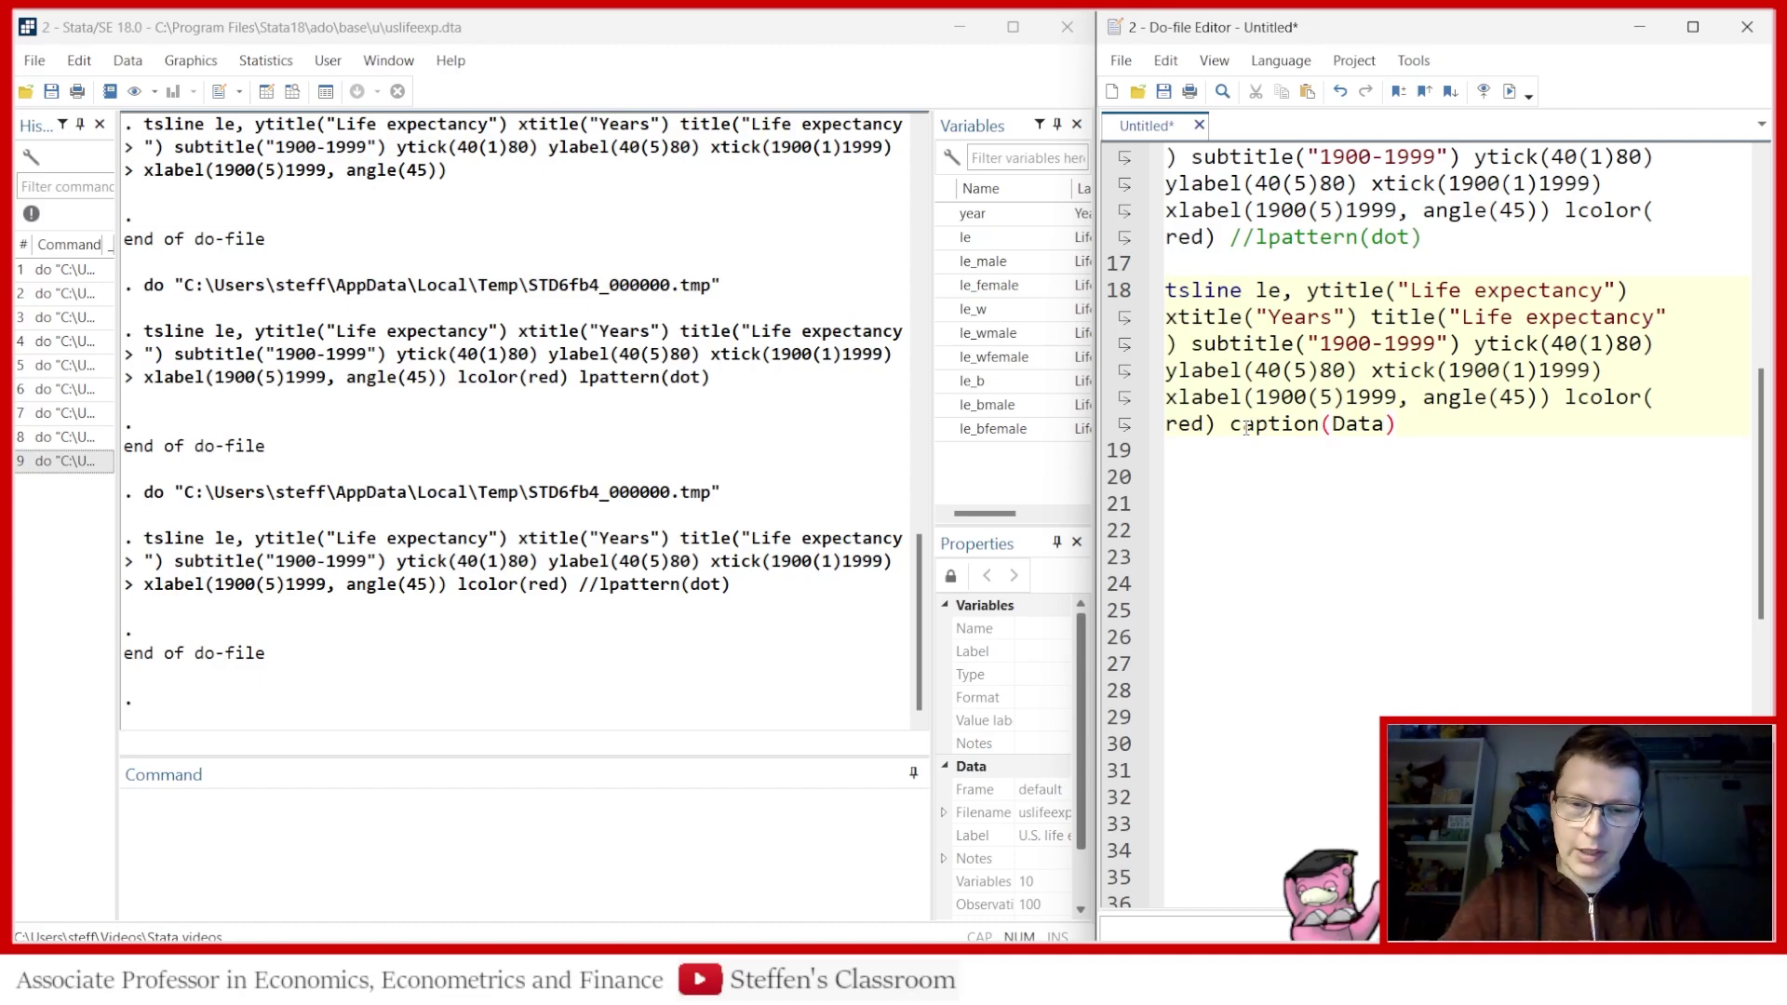
{"action": "type", "text": ": Example d"}
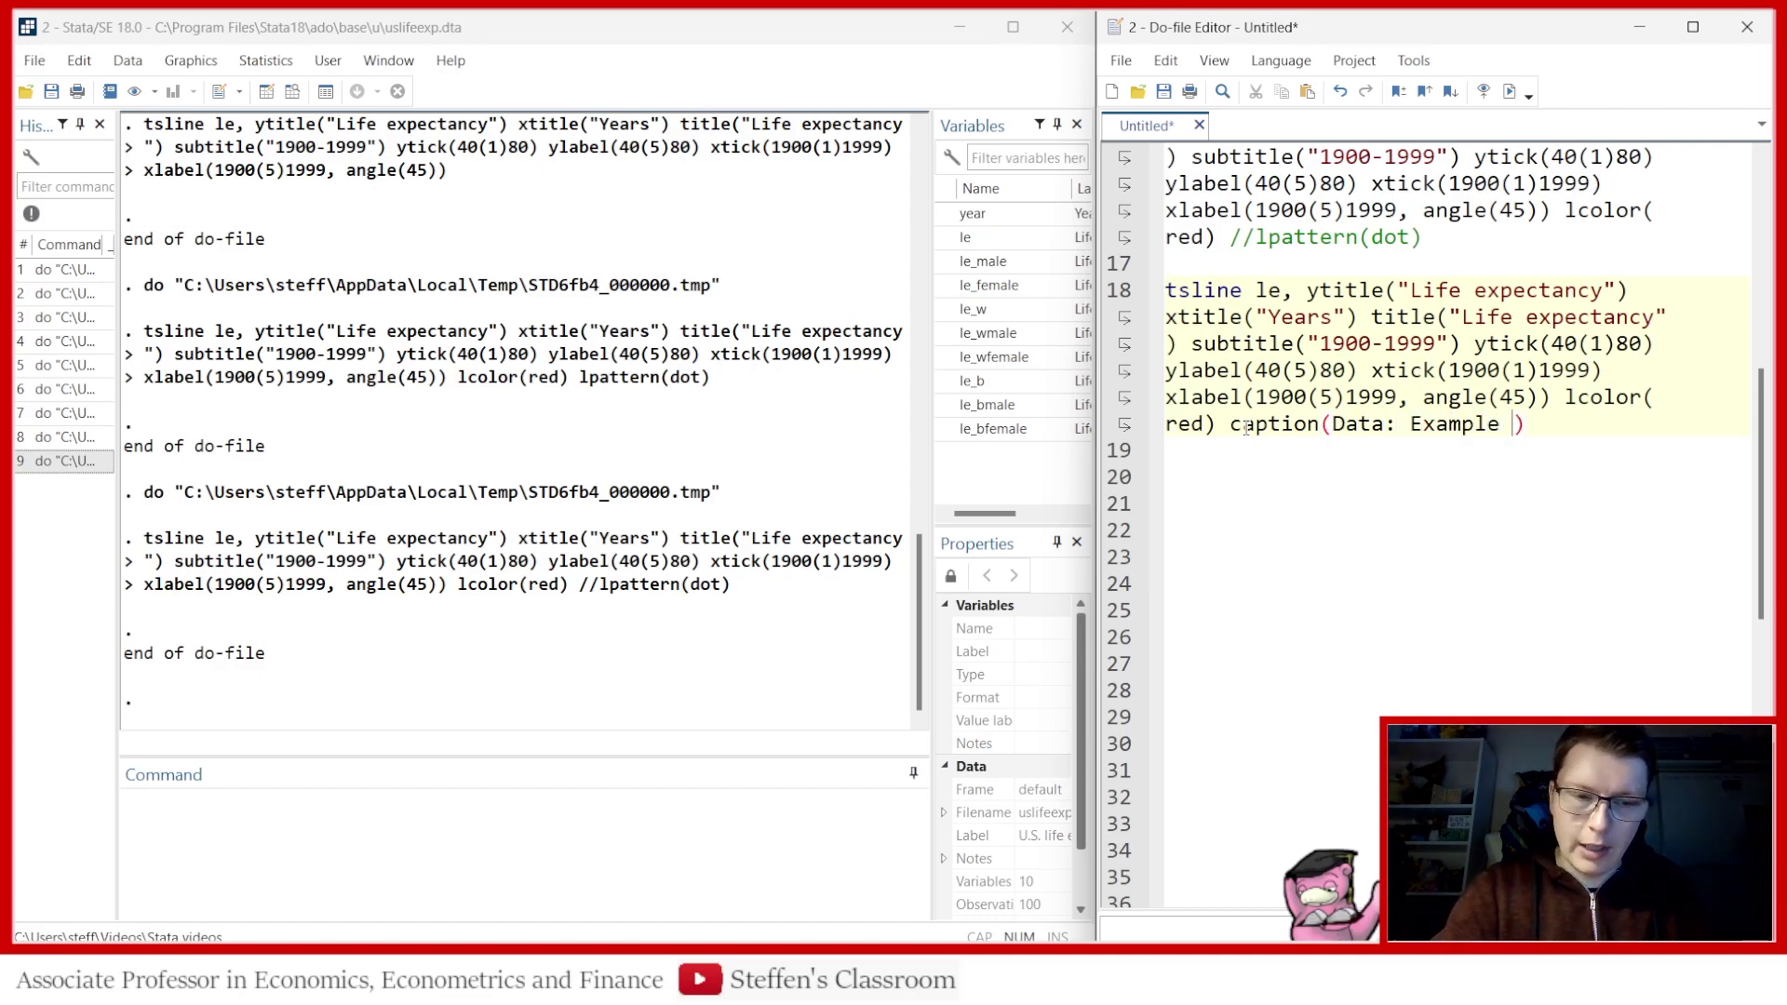
{"action": "type", "text": "ataset install"}
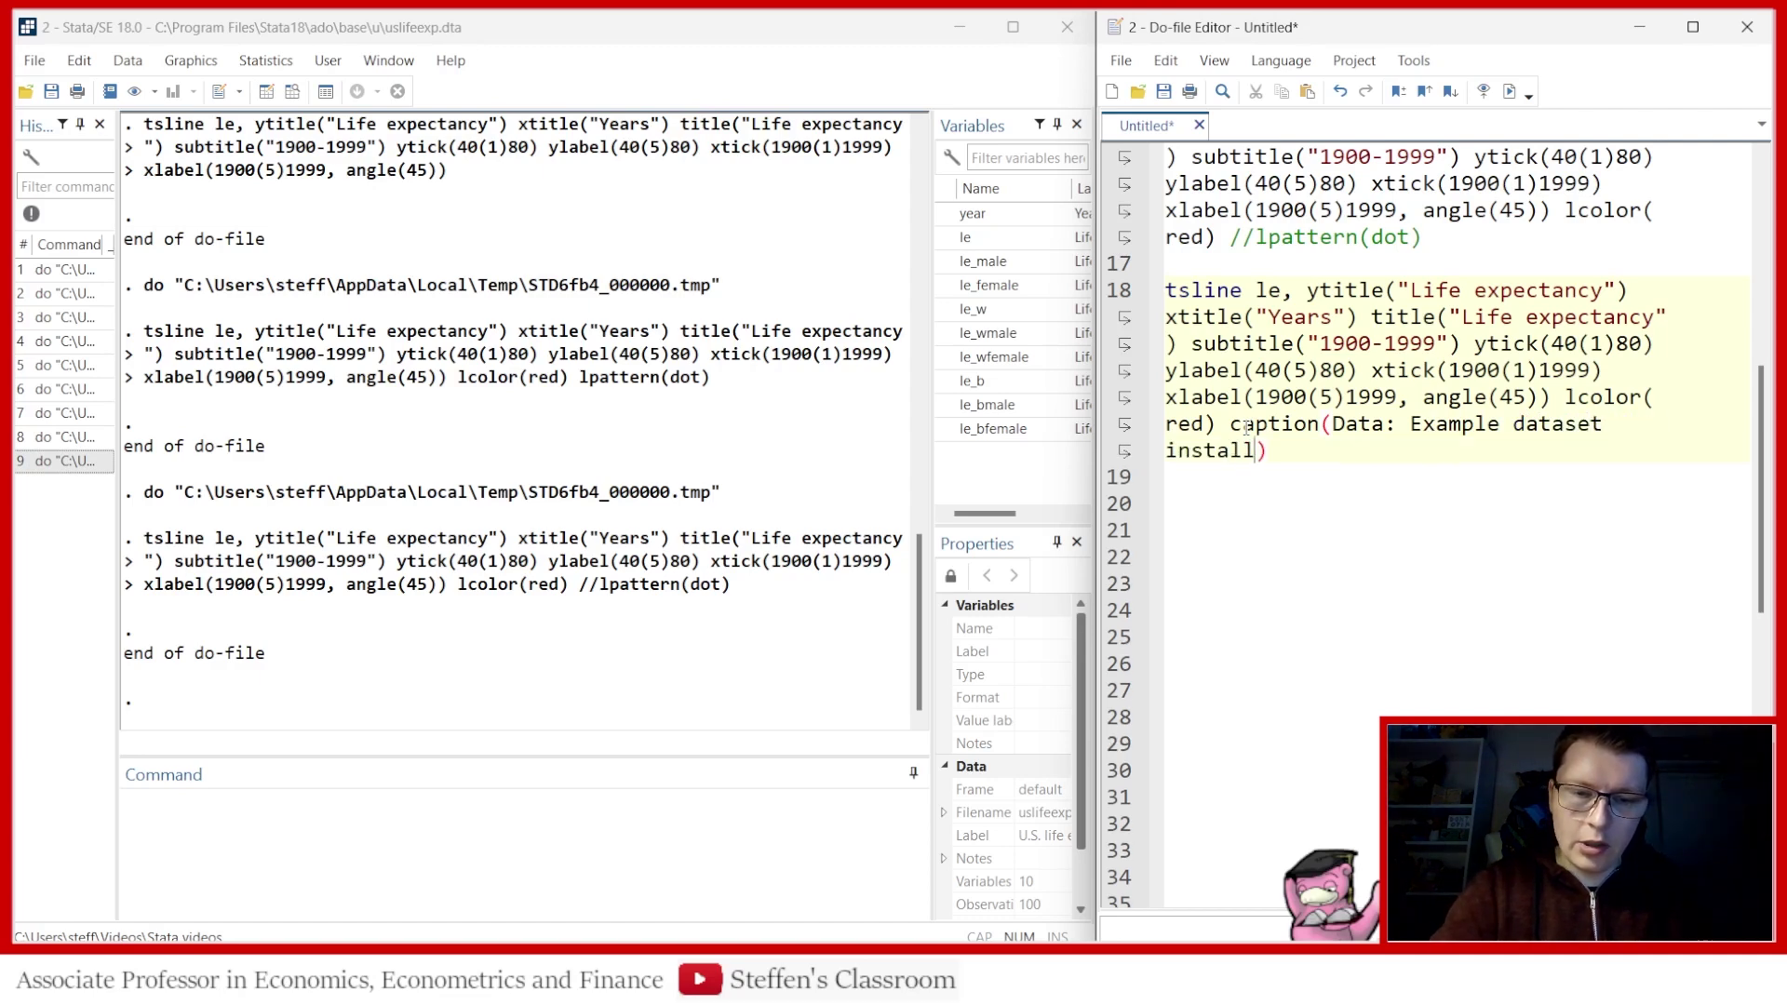
{"action": "type", "text": "ed with Stata"}
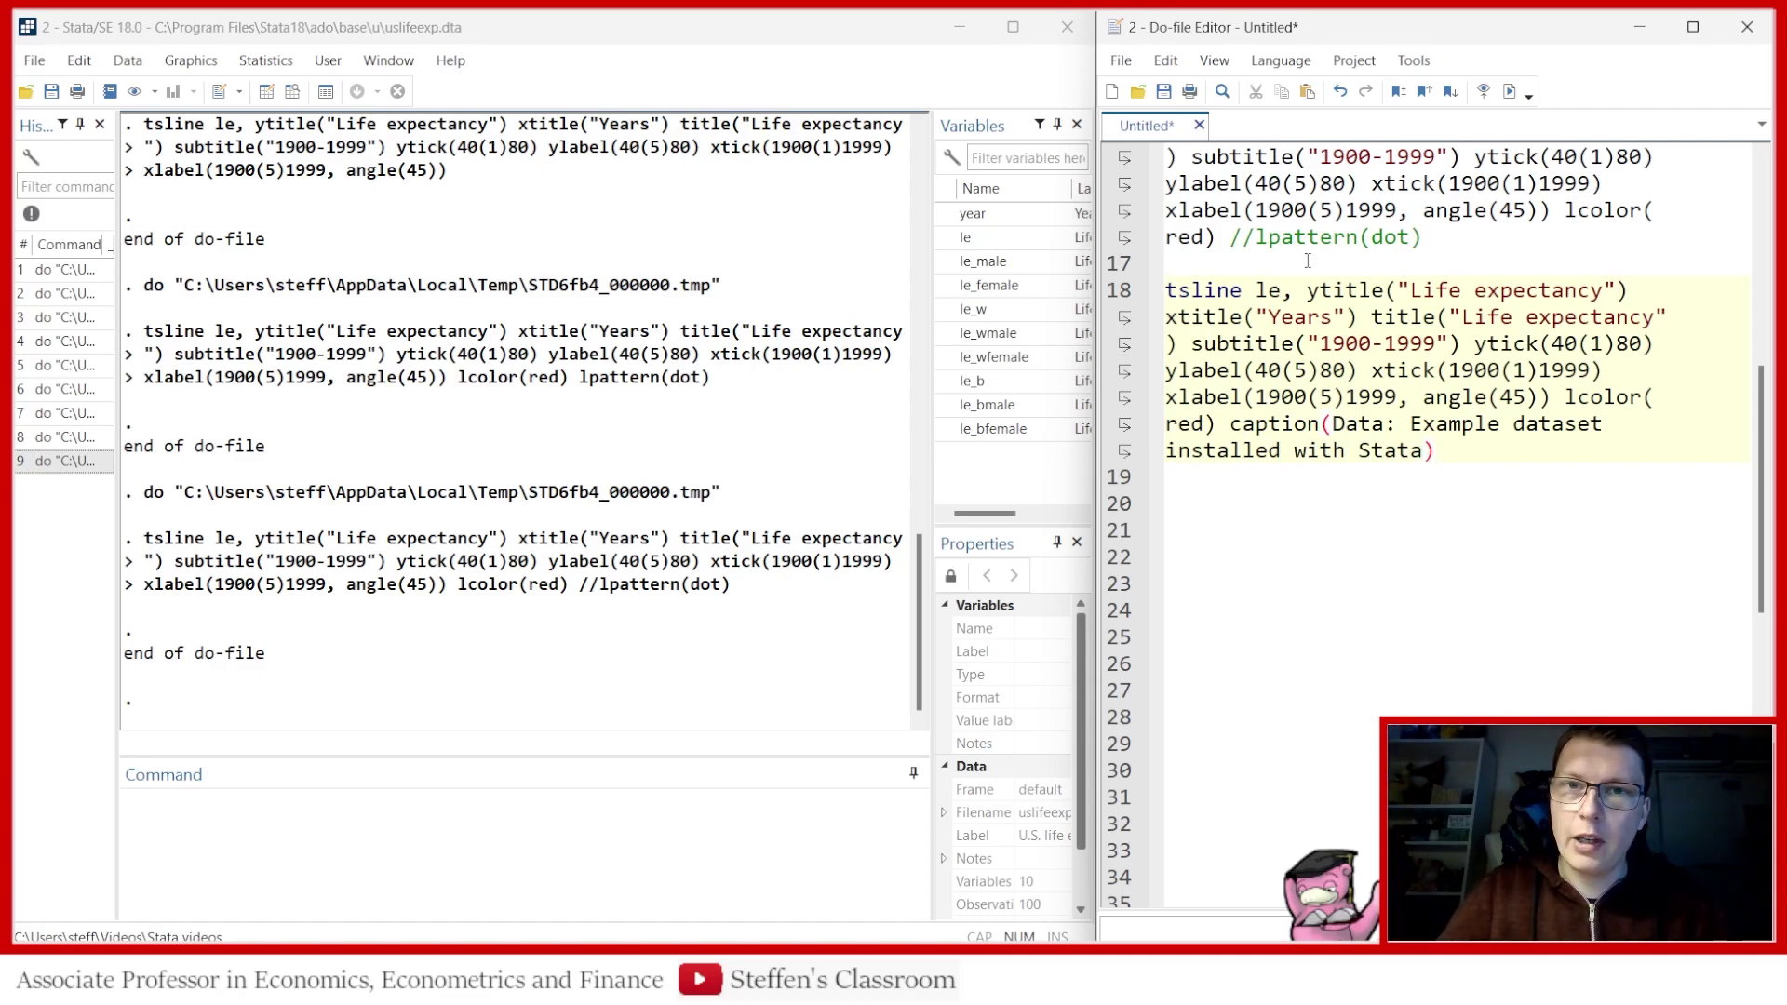
{"action": "left_click", "coordinate": [1112, 289]}
Draw the graph with the caption version from line 18, then close it
{"action": "left_click", "coordinate": [1509, 93]}
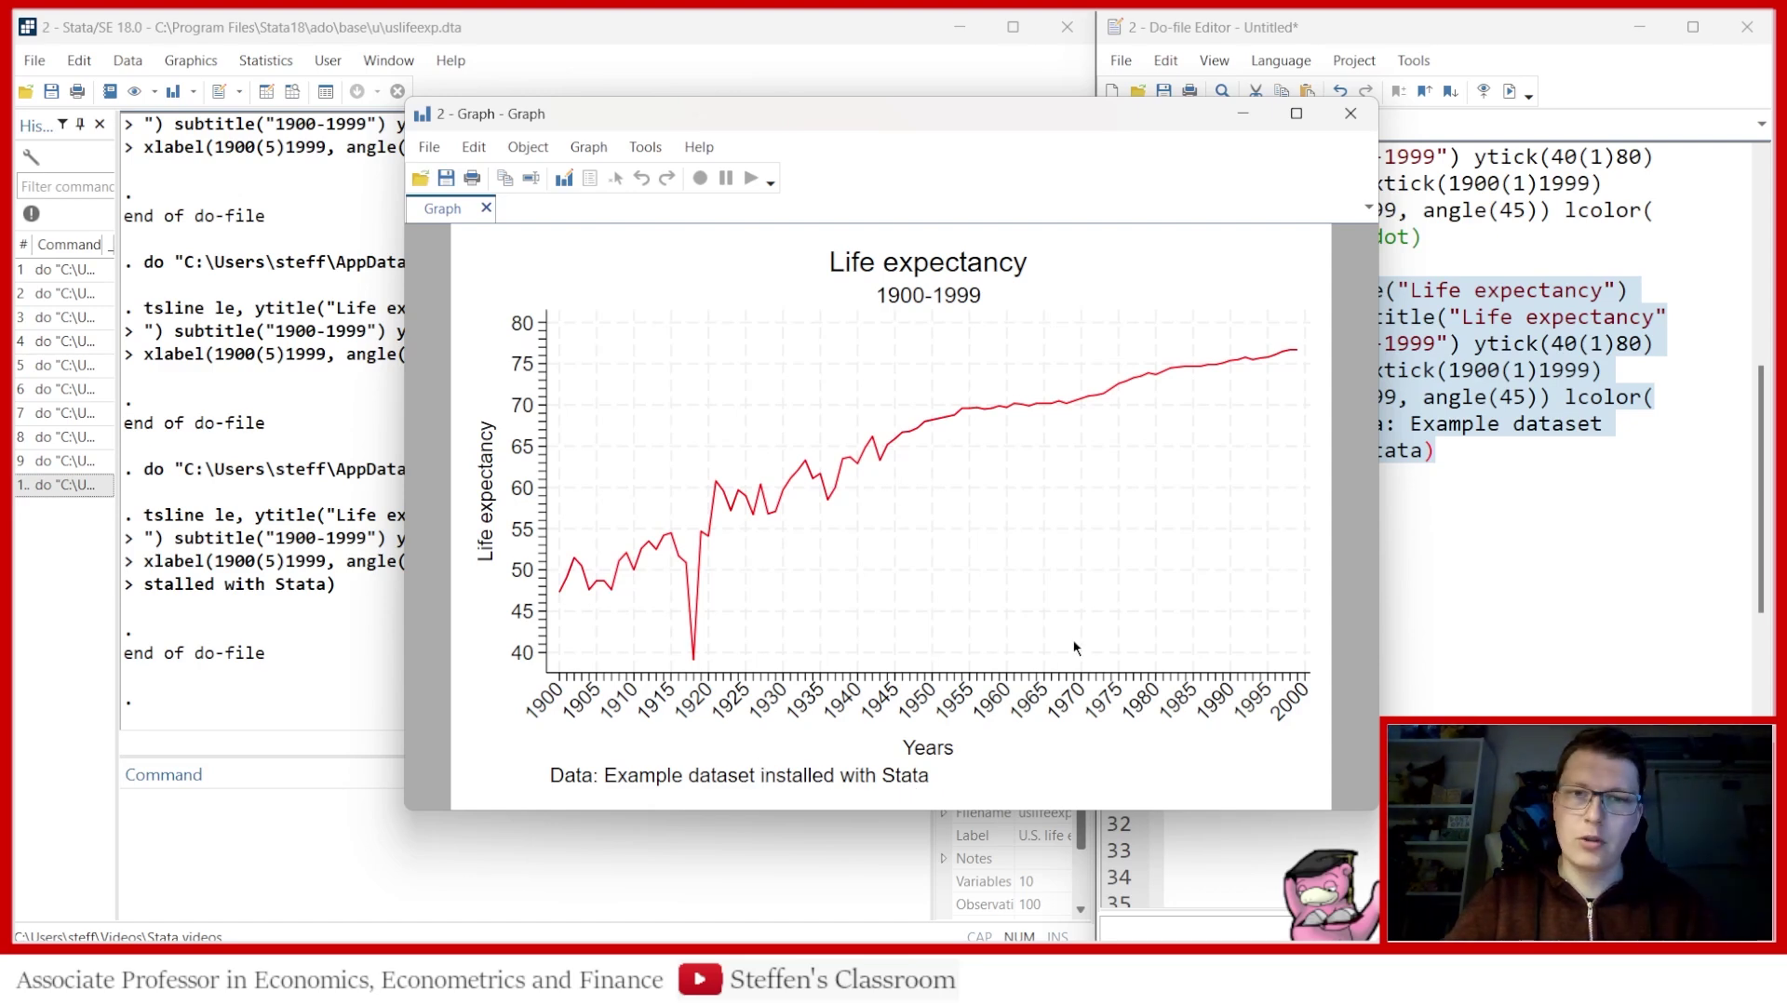
{"action": "left_click", "coordinate": [1350, 114]}
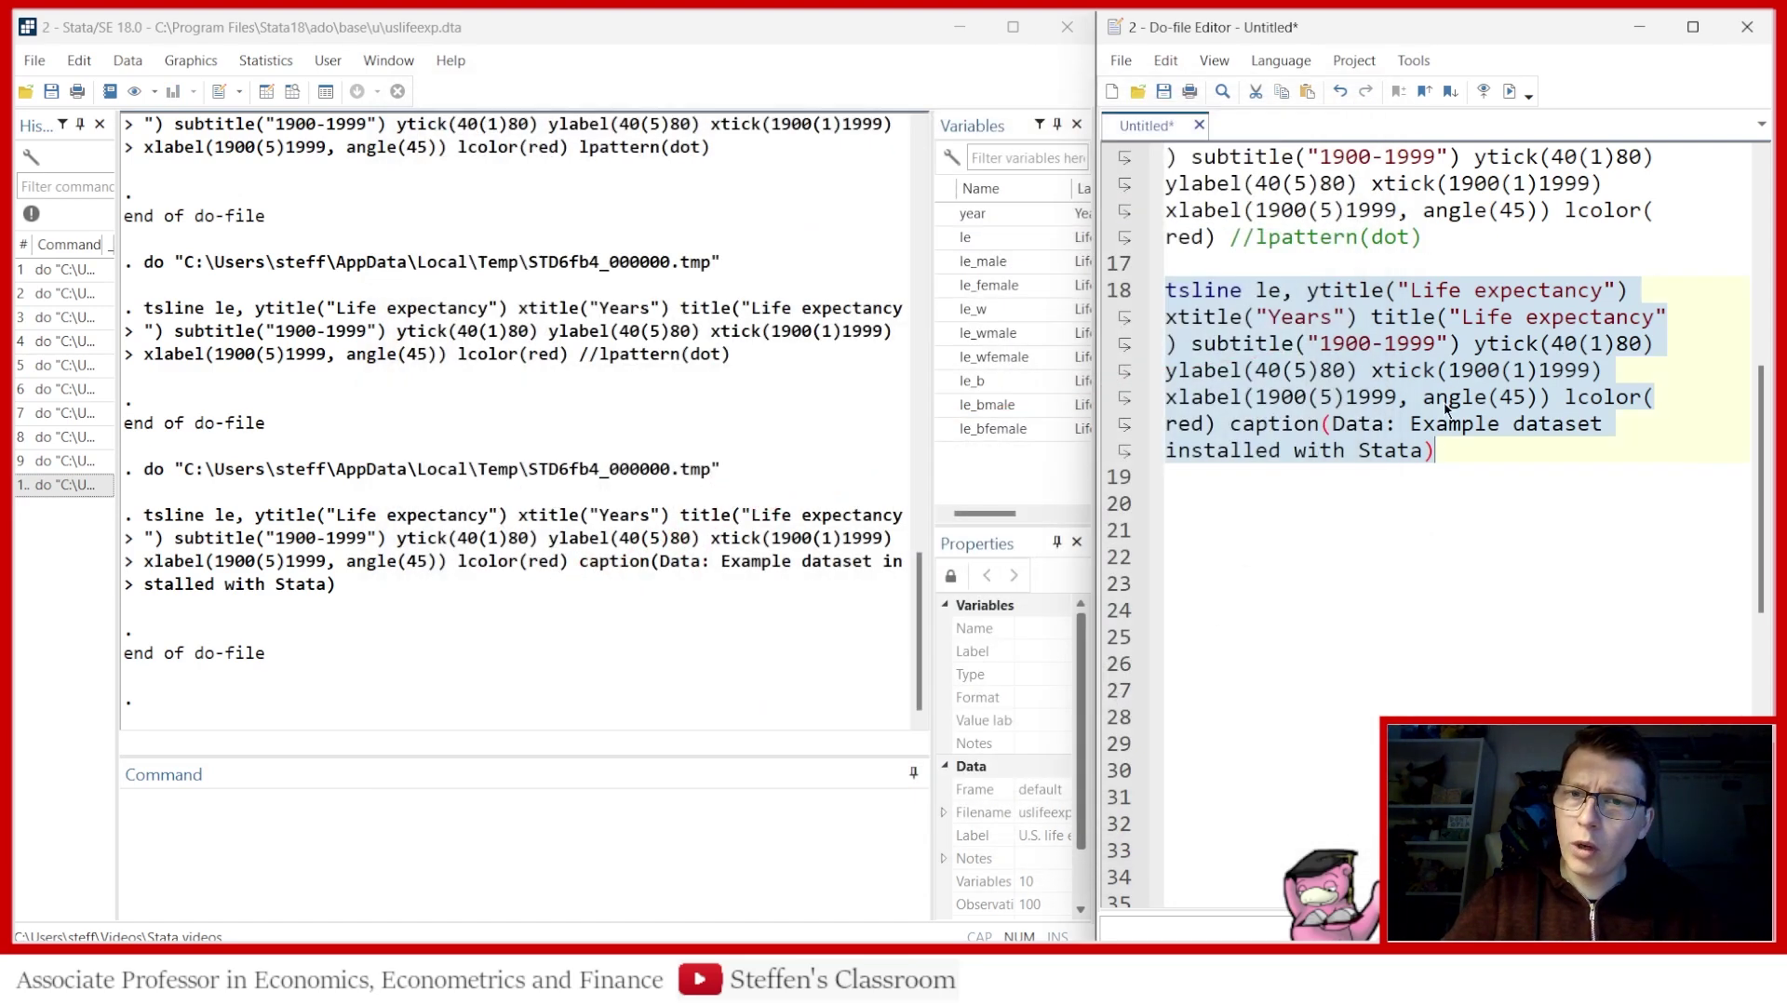
{"action": "left_click", "coordinate": [1438, 446]}
Copy line 18 to line 20, change caption to note, and run it
{"action": "left_click_drag", "start_coordinate": [1438, 447], "coordinate": [1141, 299]}
{"action": "key", "text": "ctrl+c"}
{"action": "left_click", "coordinate": [1206, 499]}
{"action": "key", "text": "ctrl+v"}
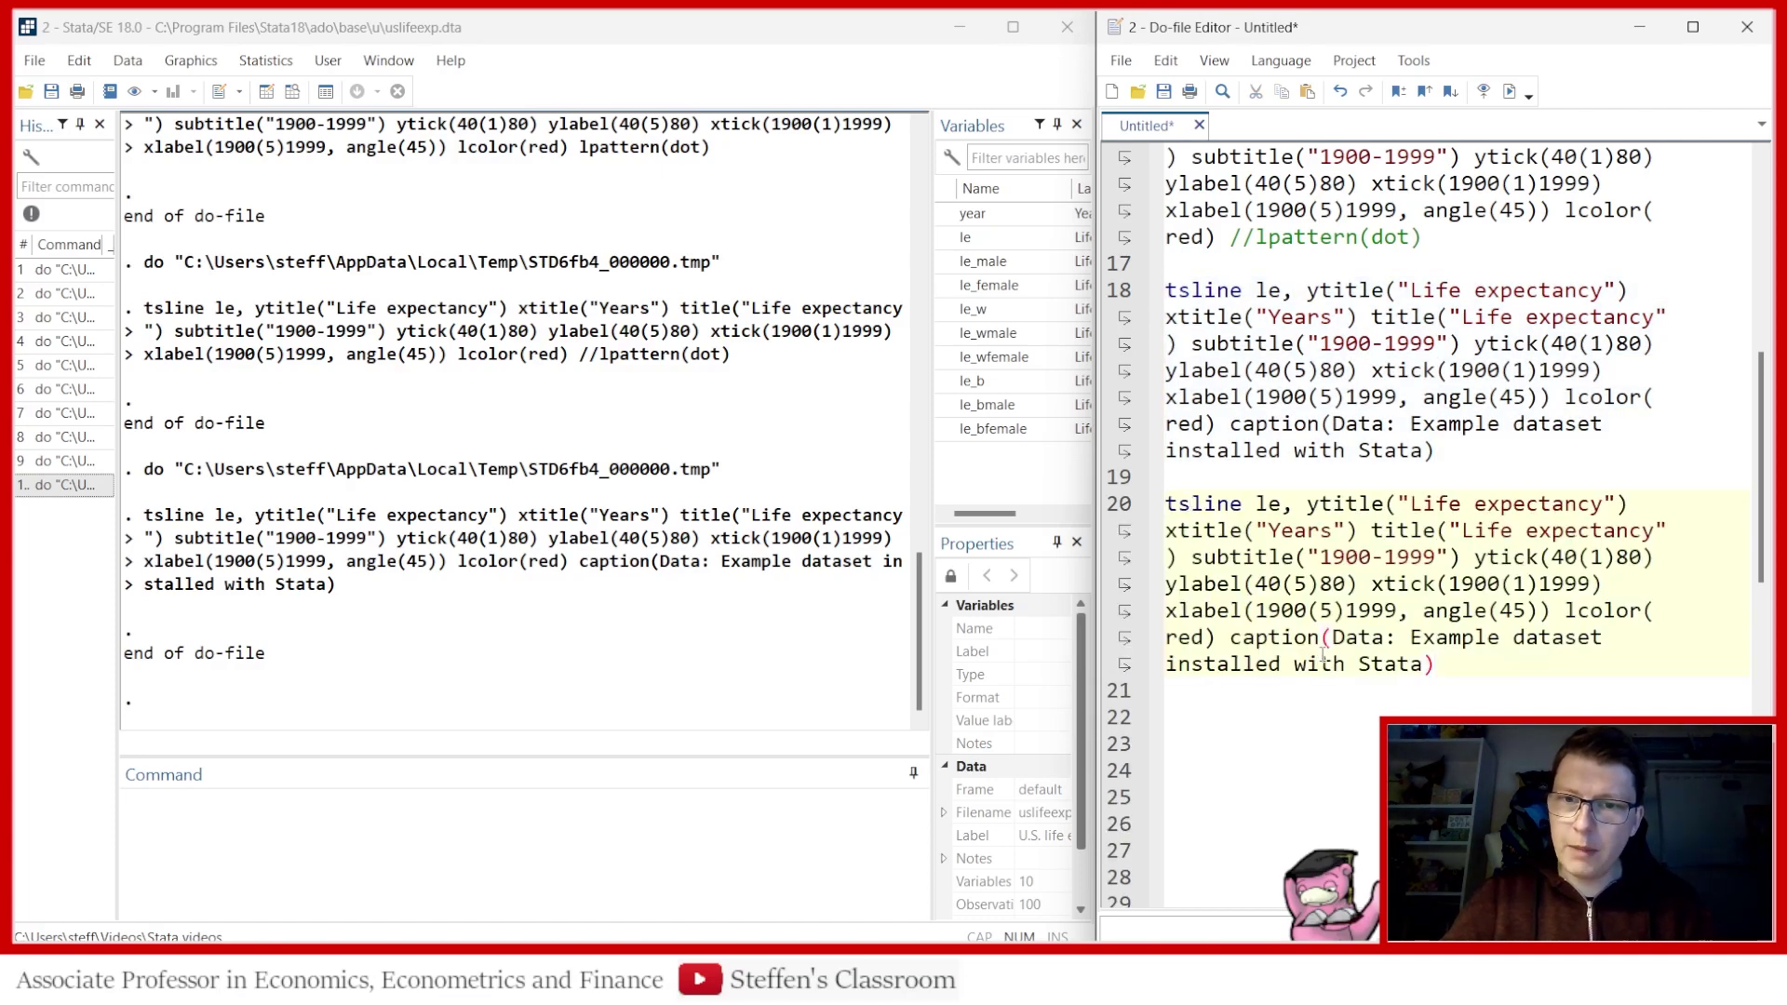
{"action": "double_click", "coordinate": [1273, 636]}
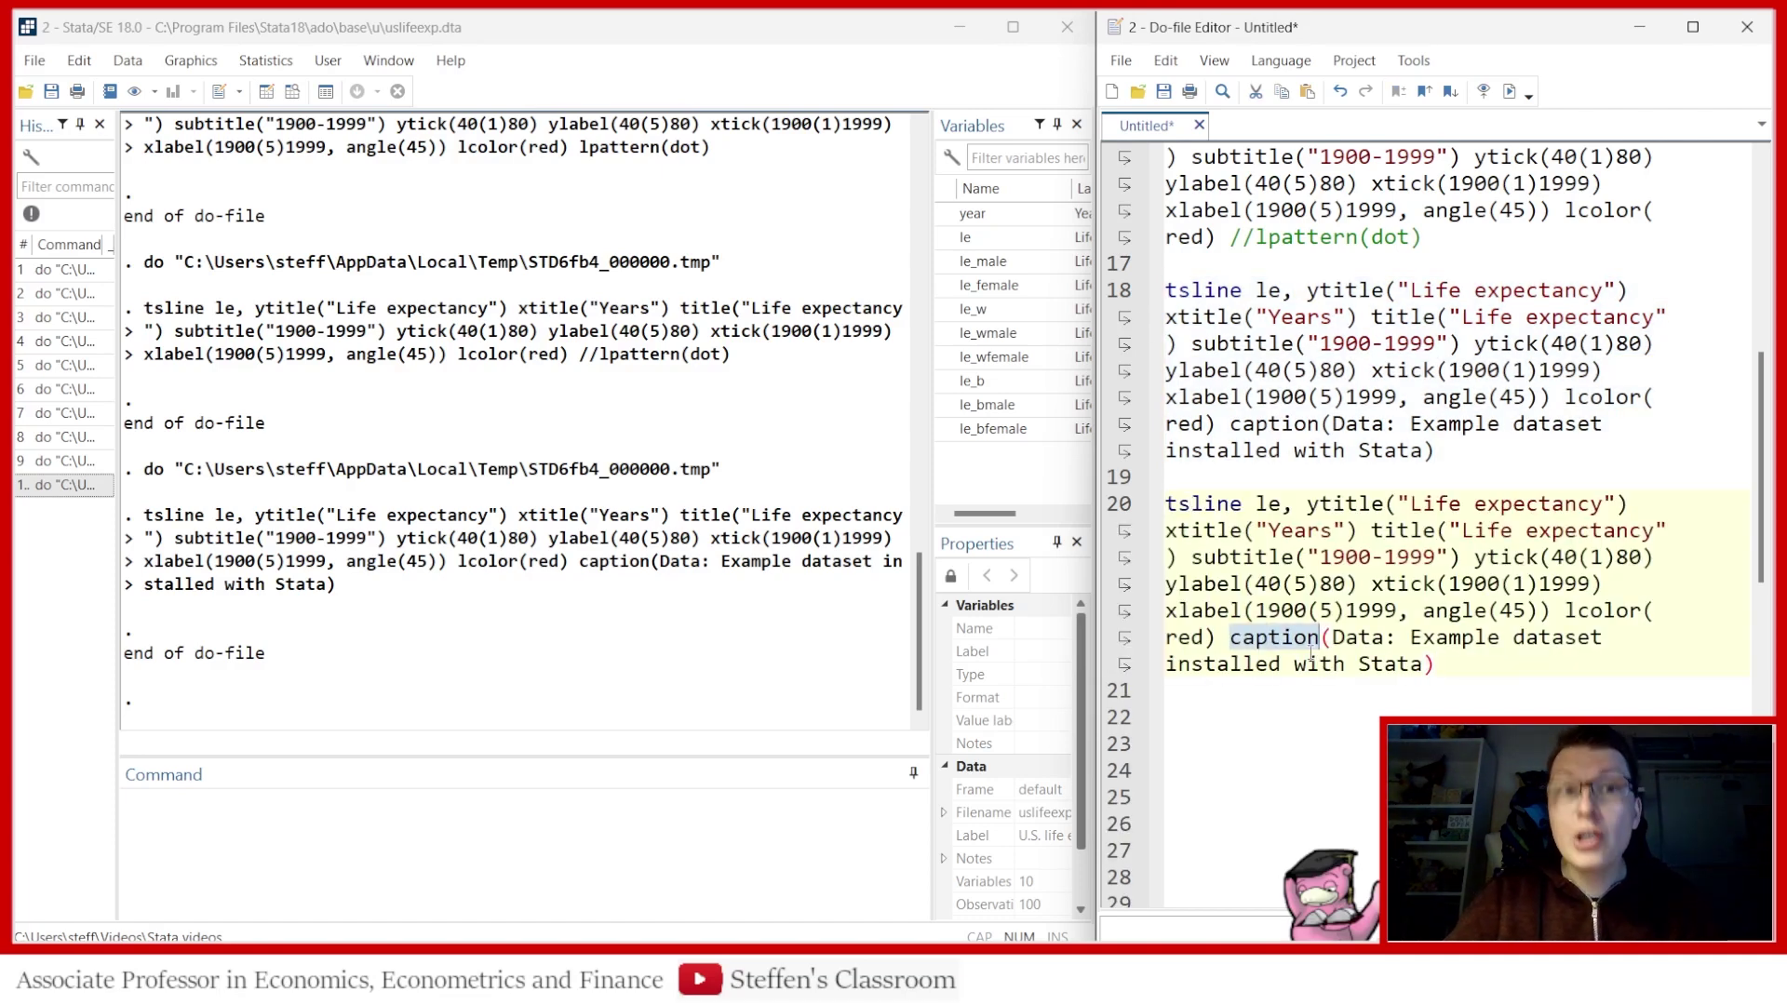
{"action": "type", "text": "note"}
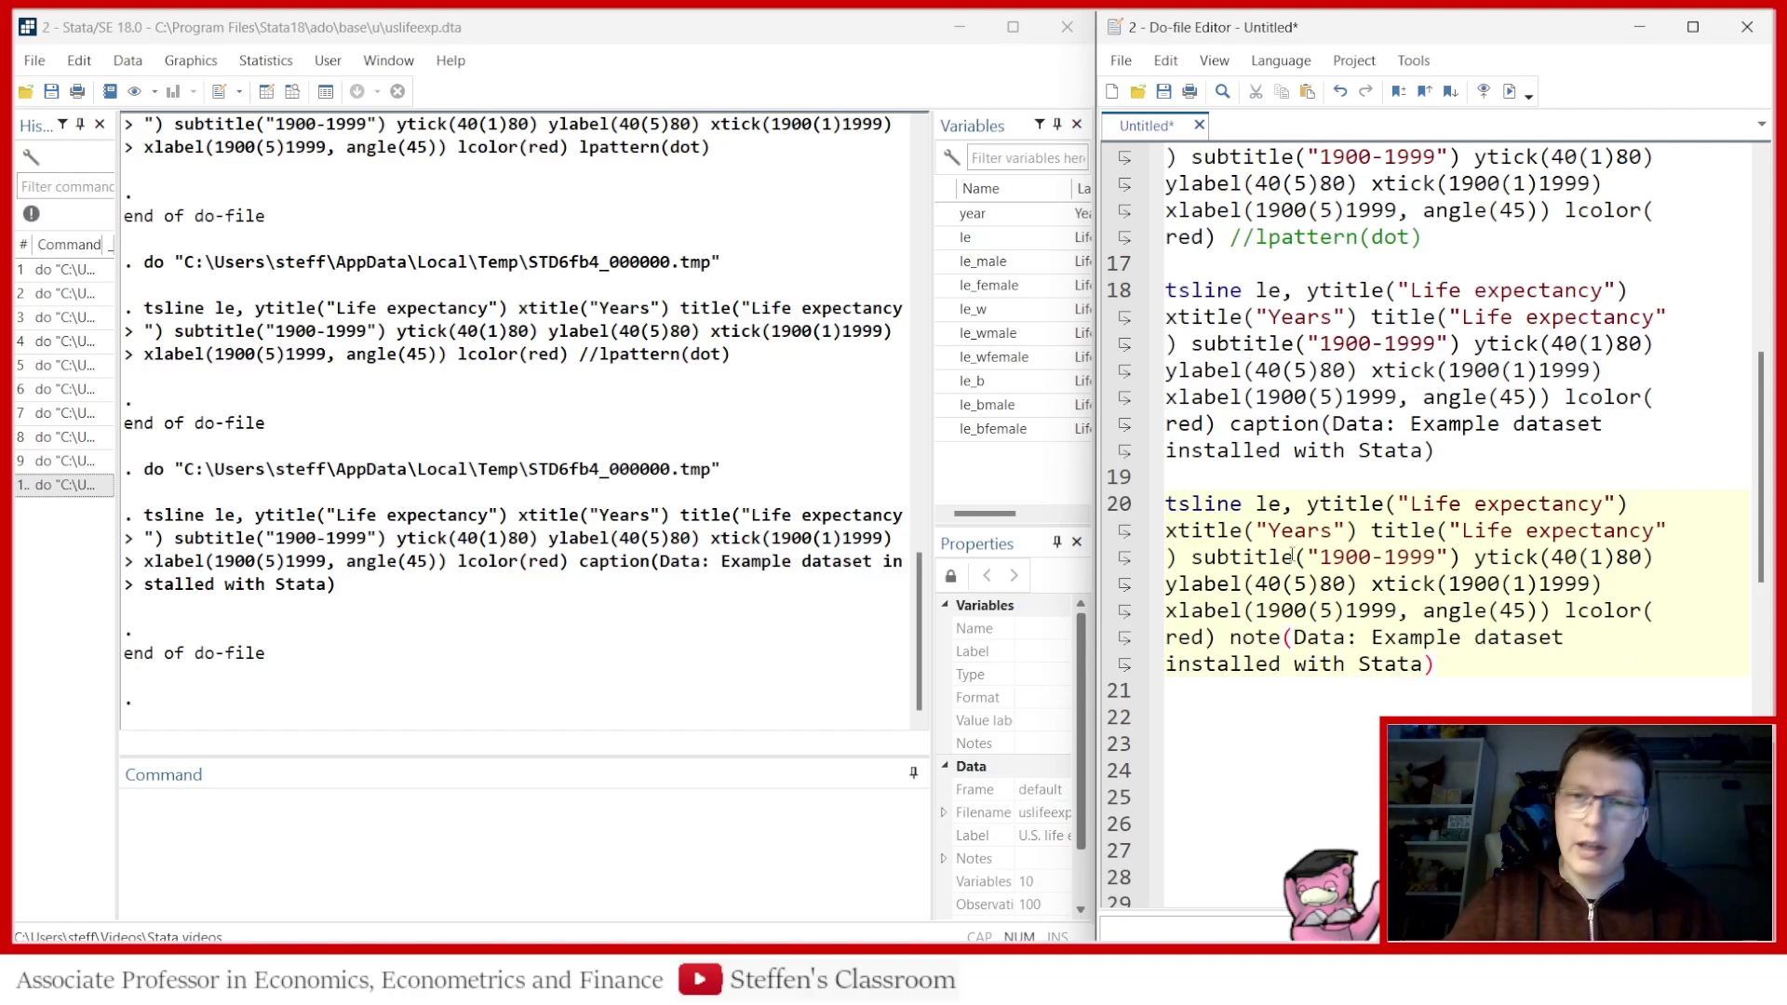
{"action": "left_click", "coordinate": [1123, 503]}
{"action": "left_click", "coordinate": [1480, 89]}
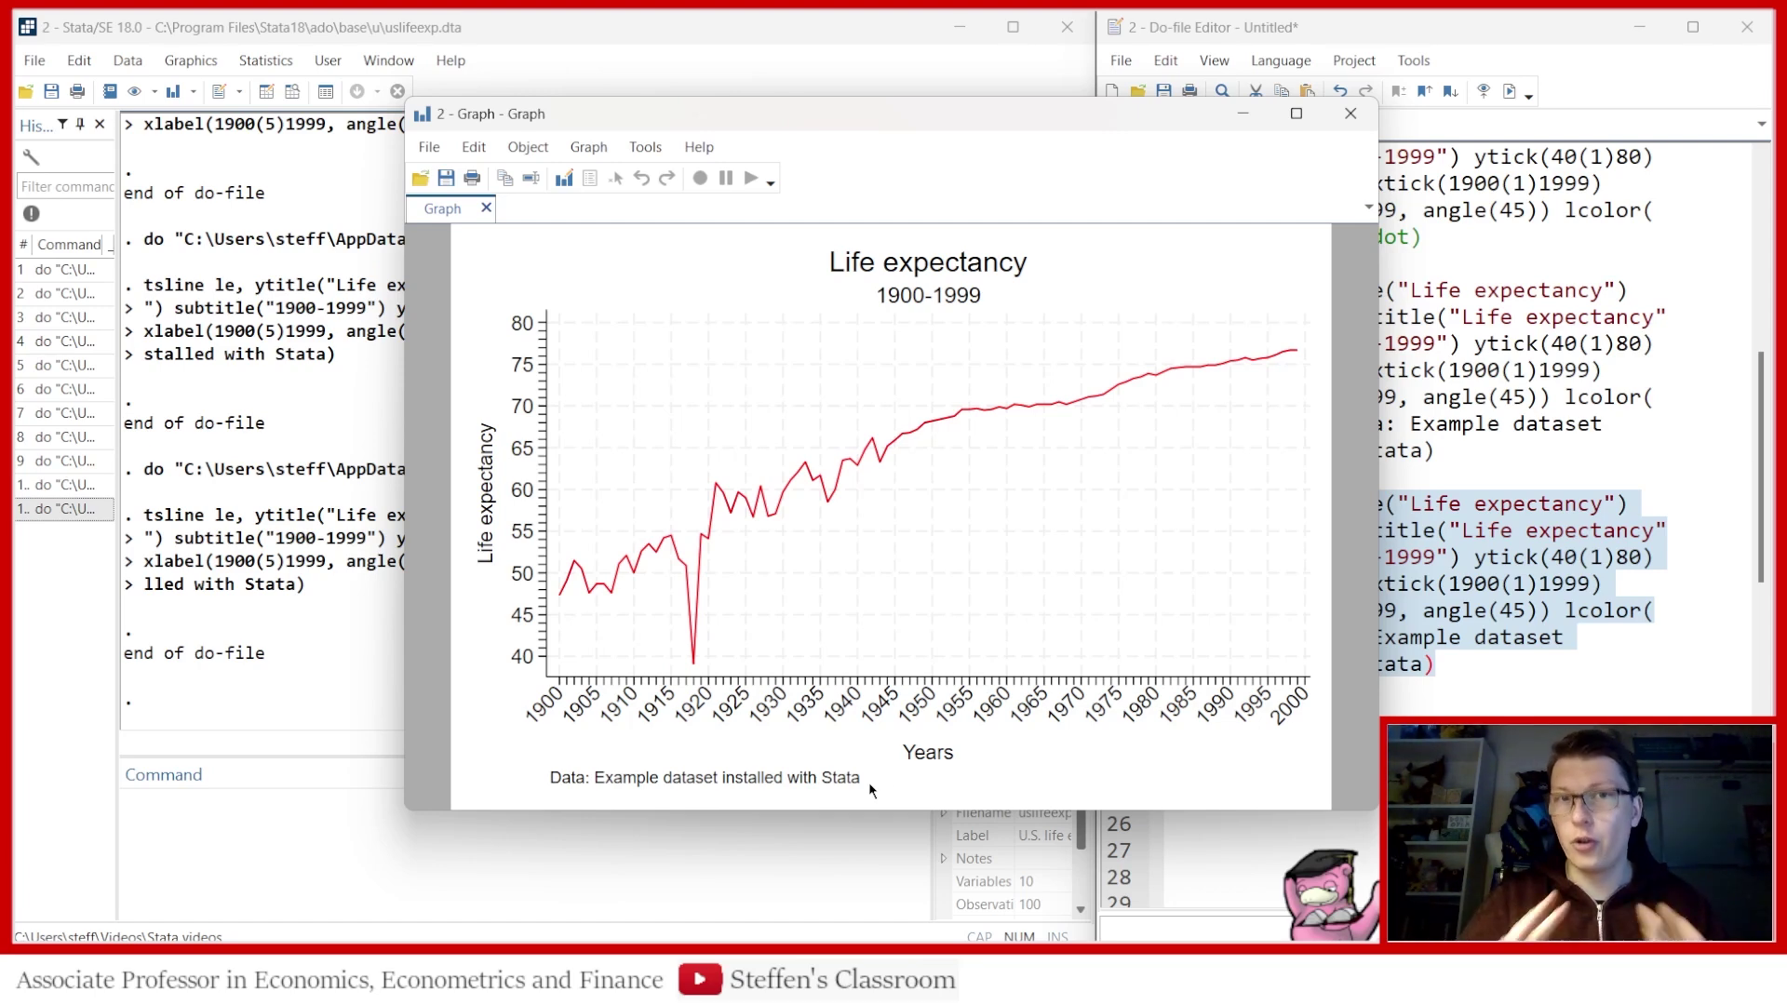
Add size(0.80) inside the note on line 20 and draw the graph
{"action": "left_click", "coordinate": [1351, 113]}
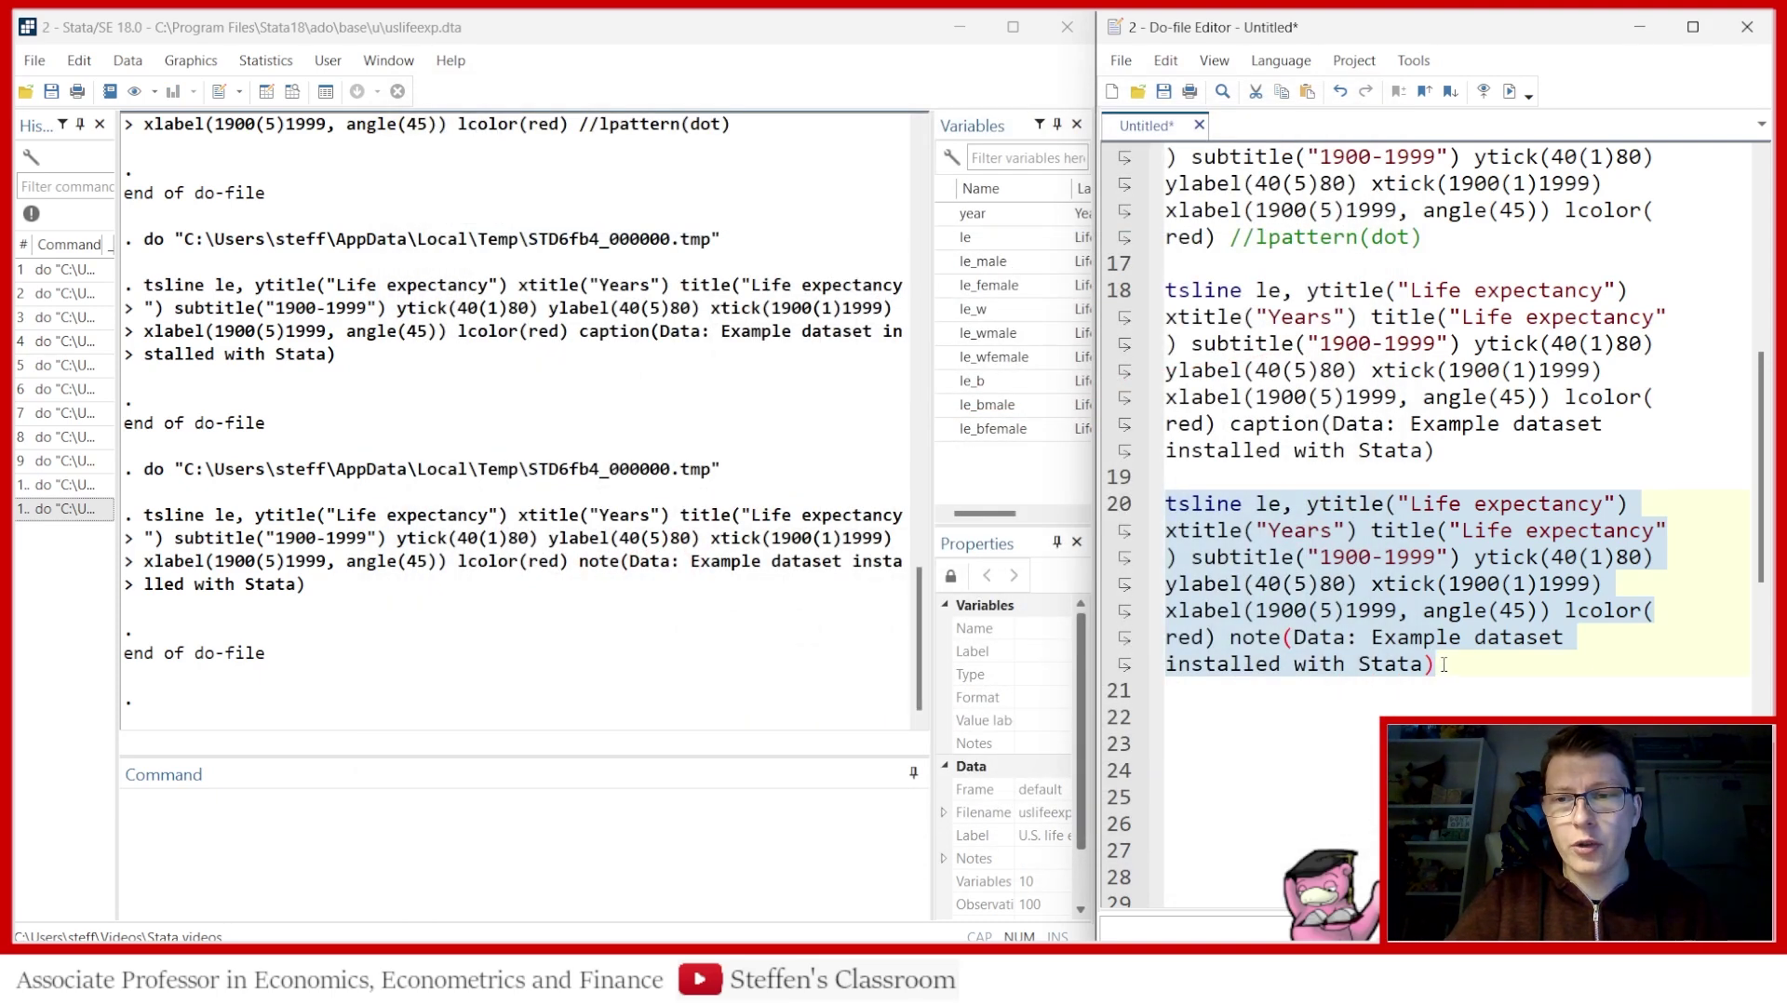
{"action": "left_click", "coordinate": [1435, 662]}
{"action": "type", "text": ",s"}
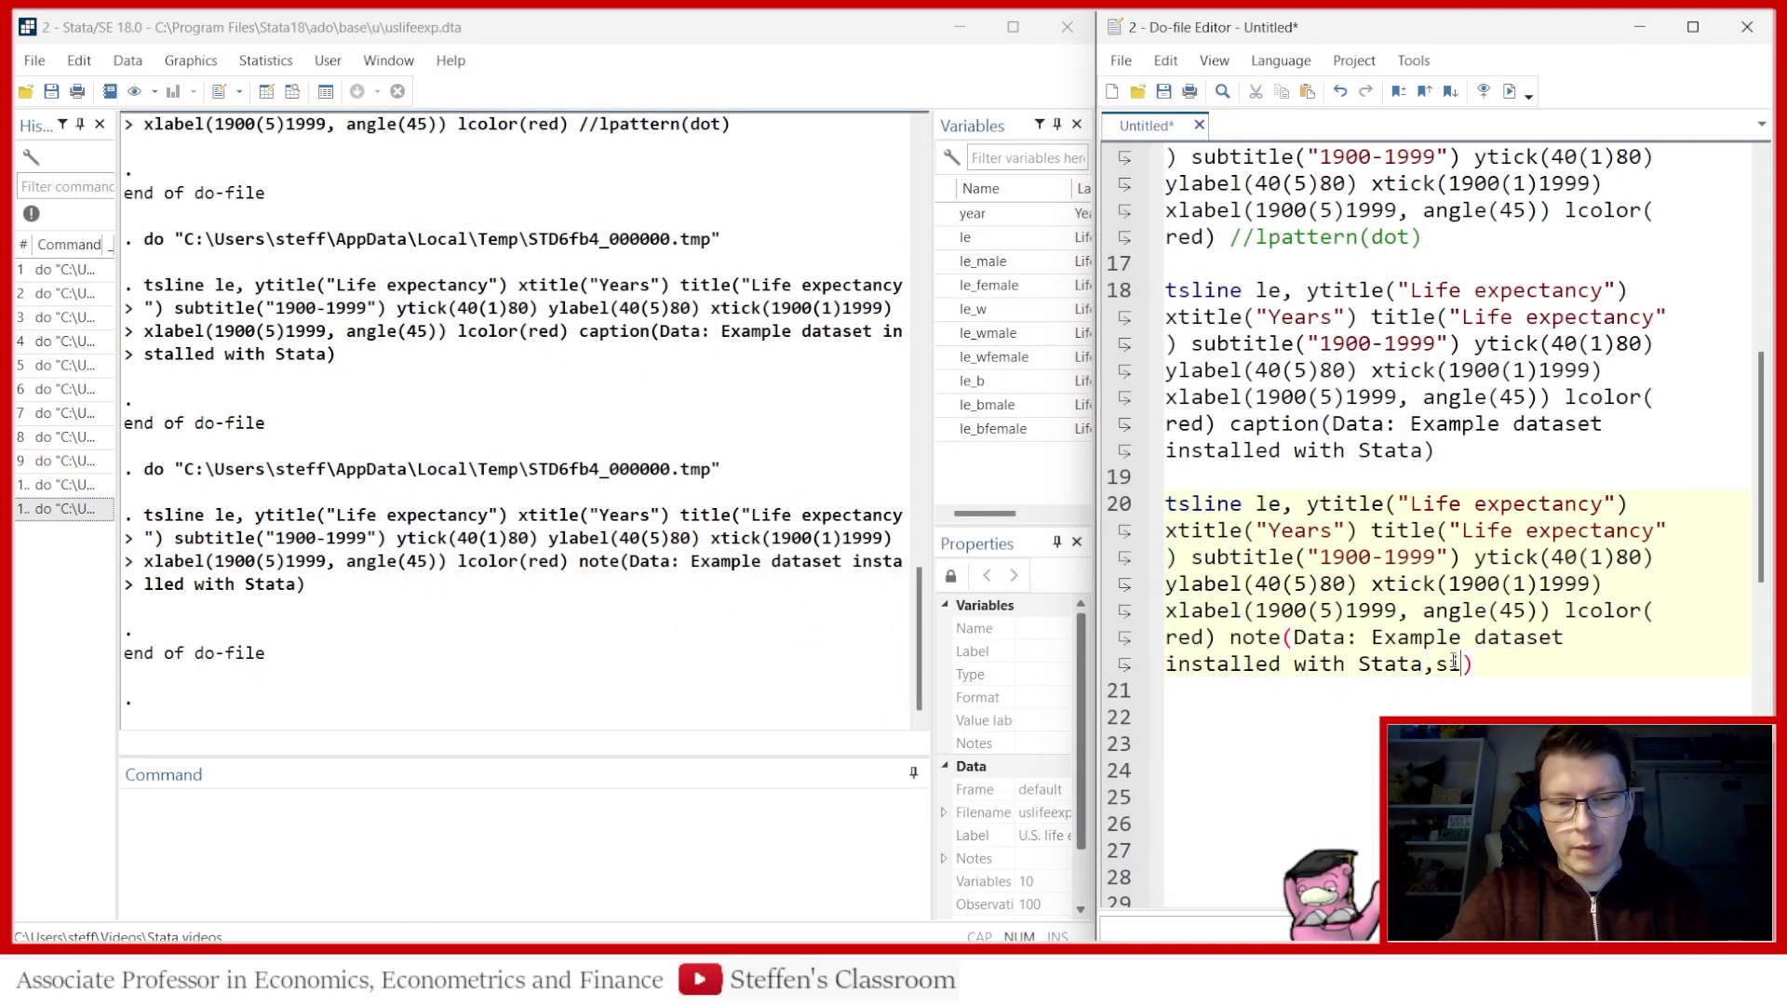
{"action": "type", "text": "ize("}
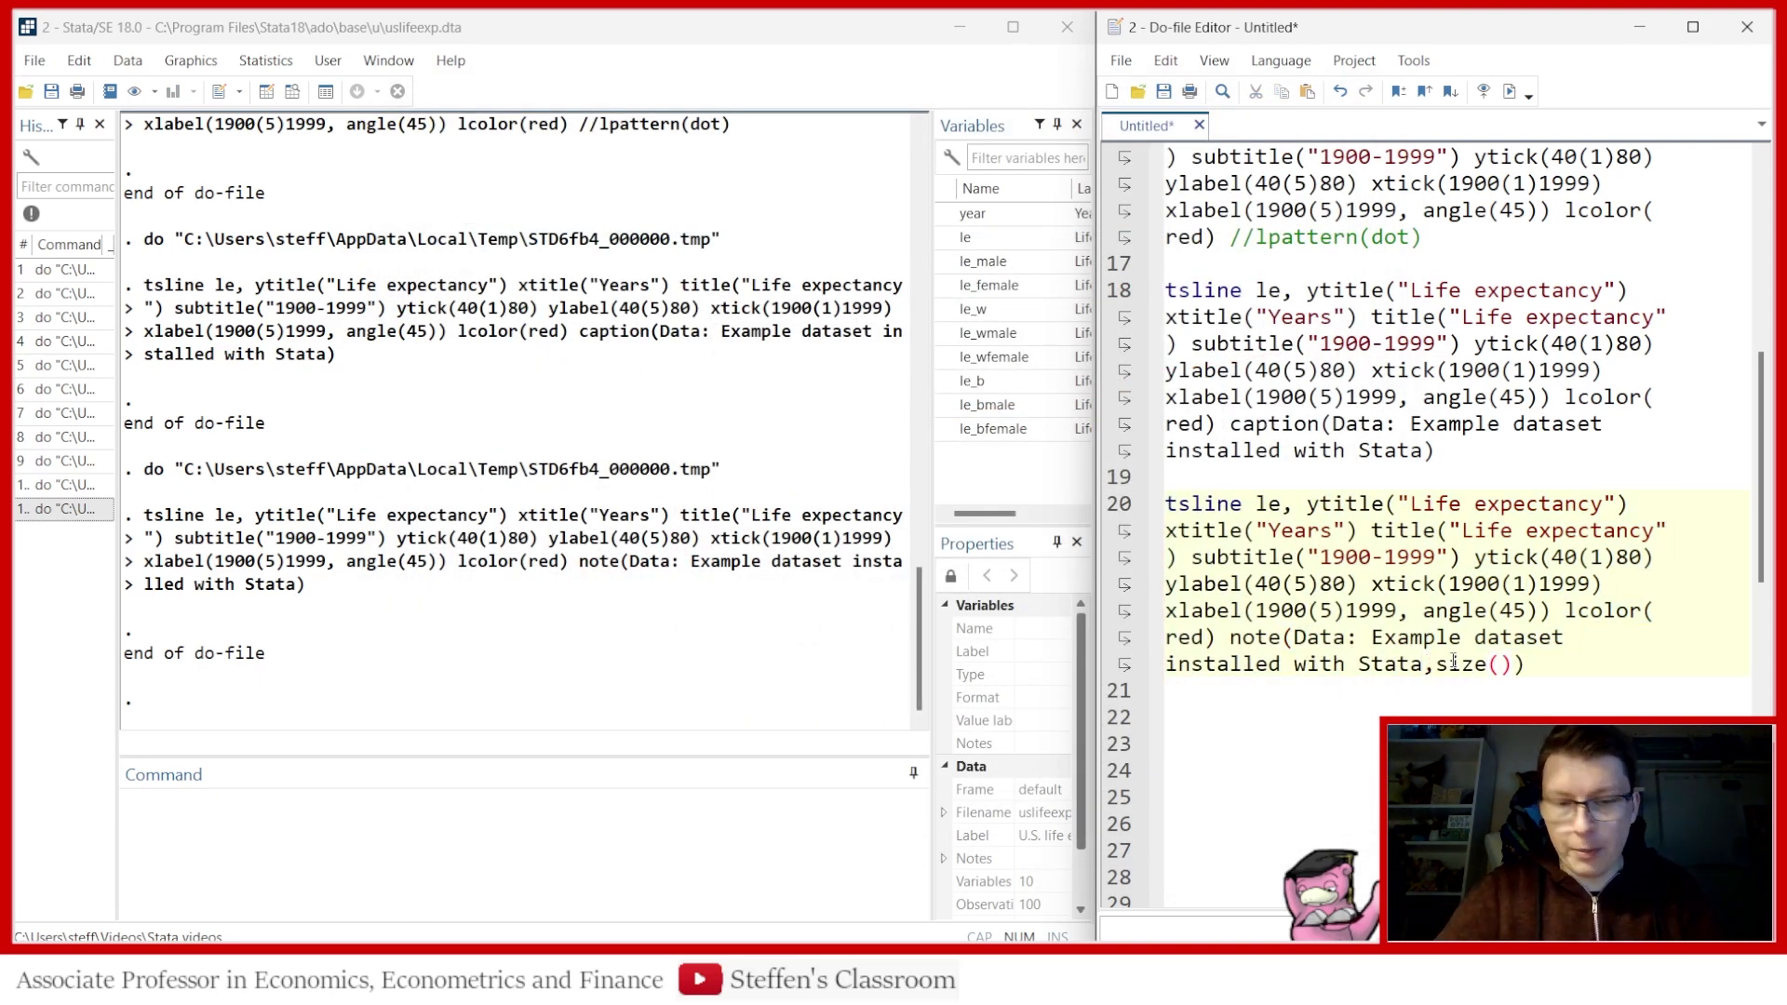
{"action": "type", "text": "0.80"}
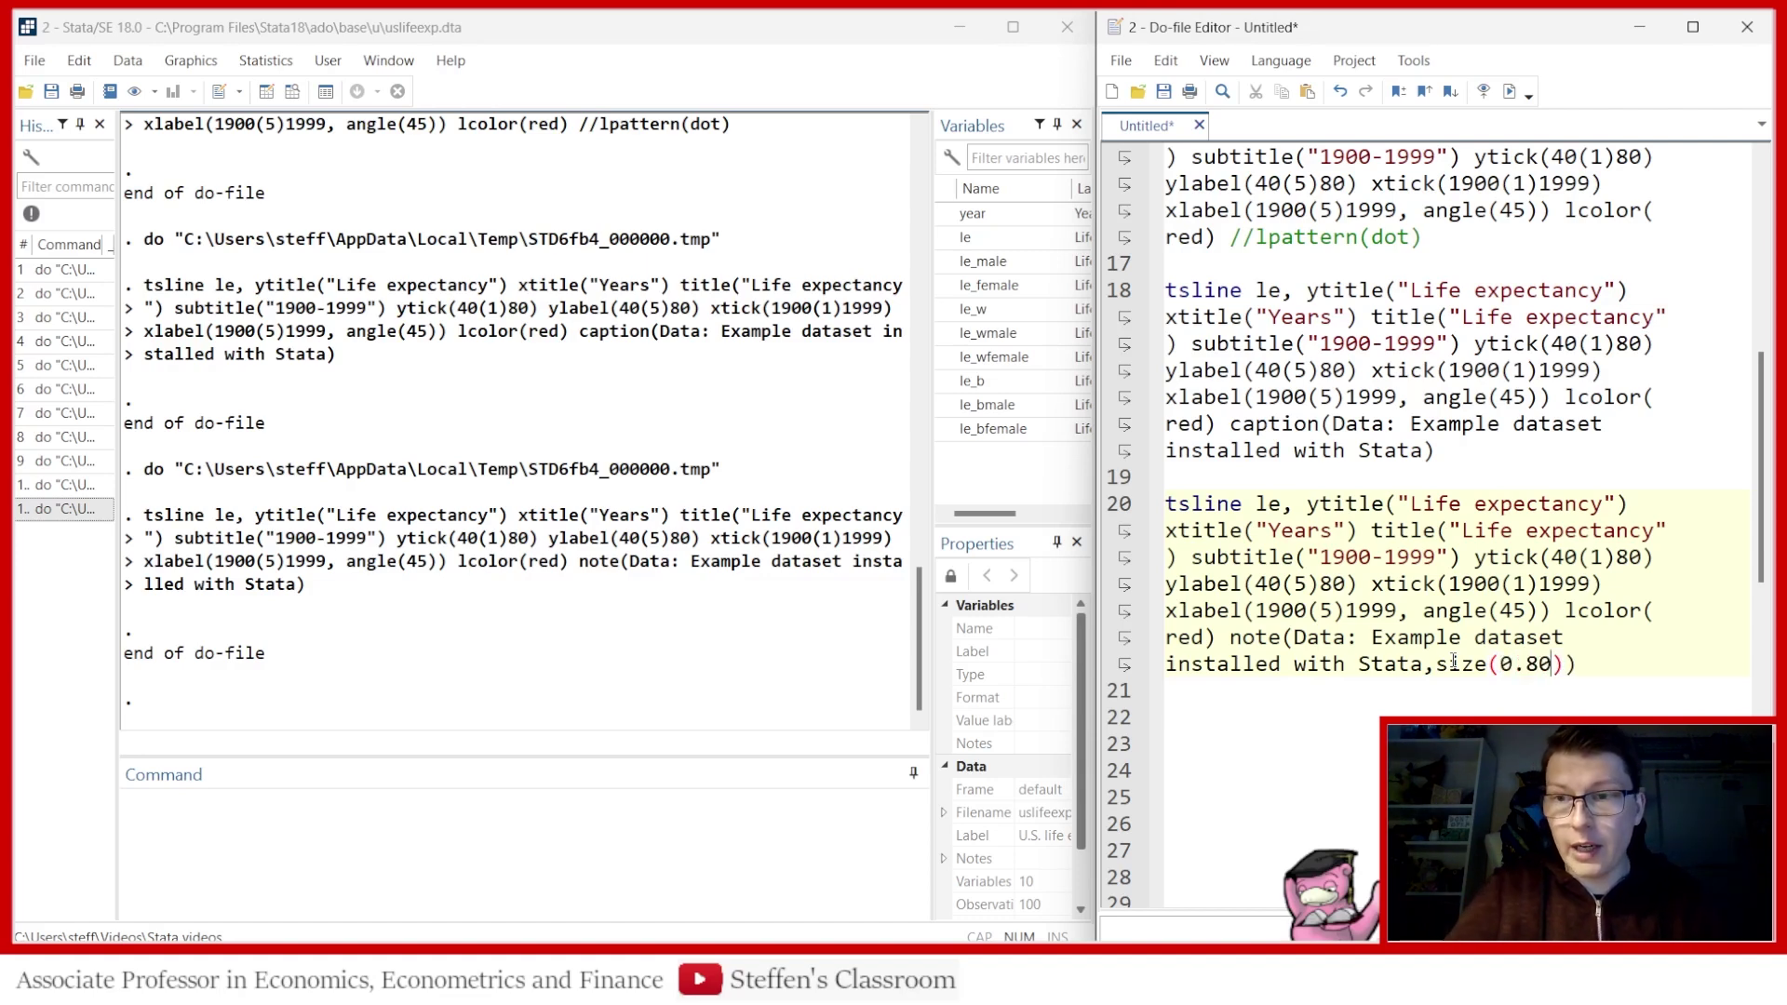
{"action": "left_click", "coordinate": [1433, 664]}
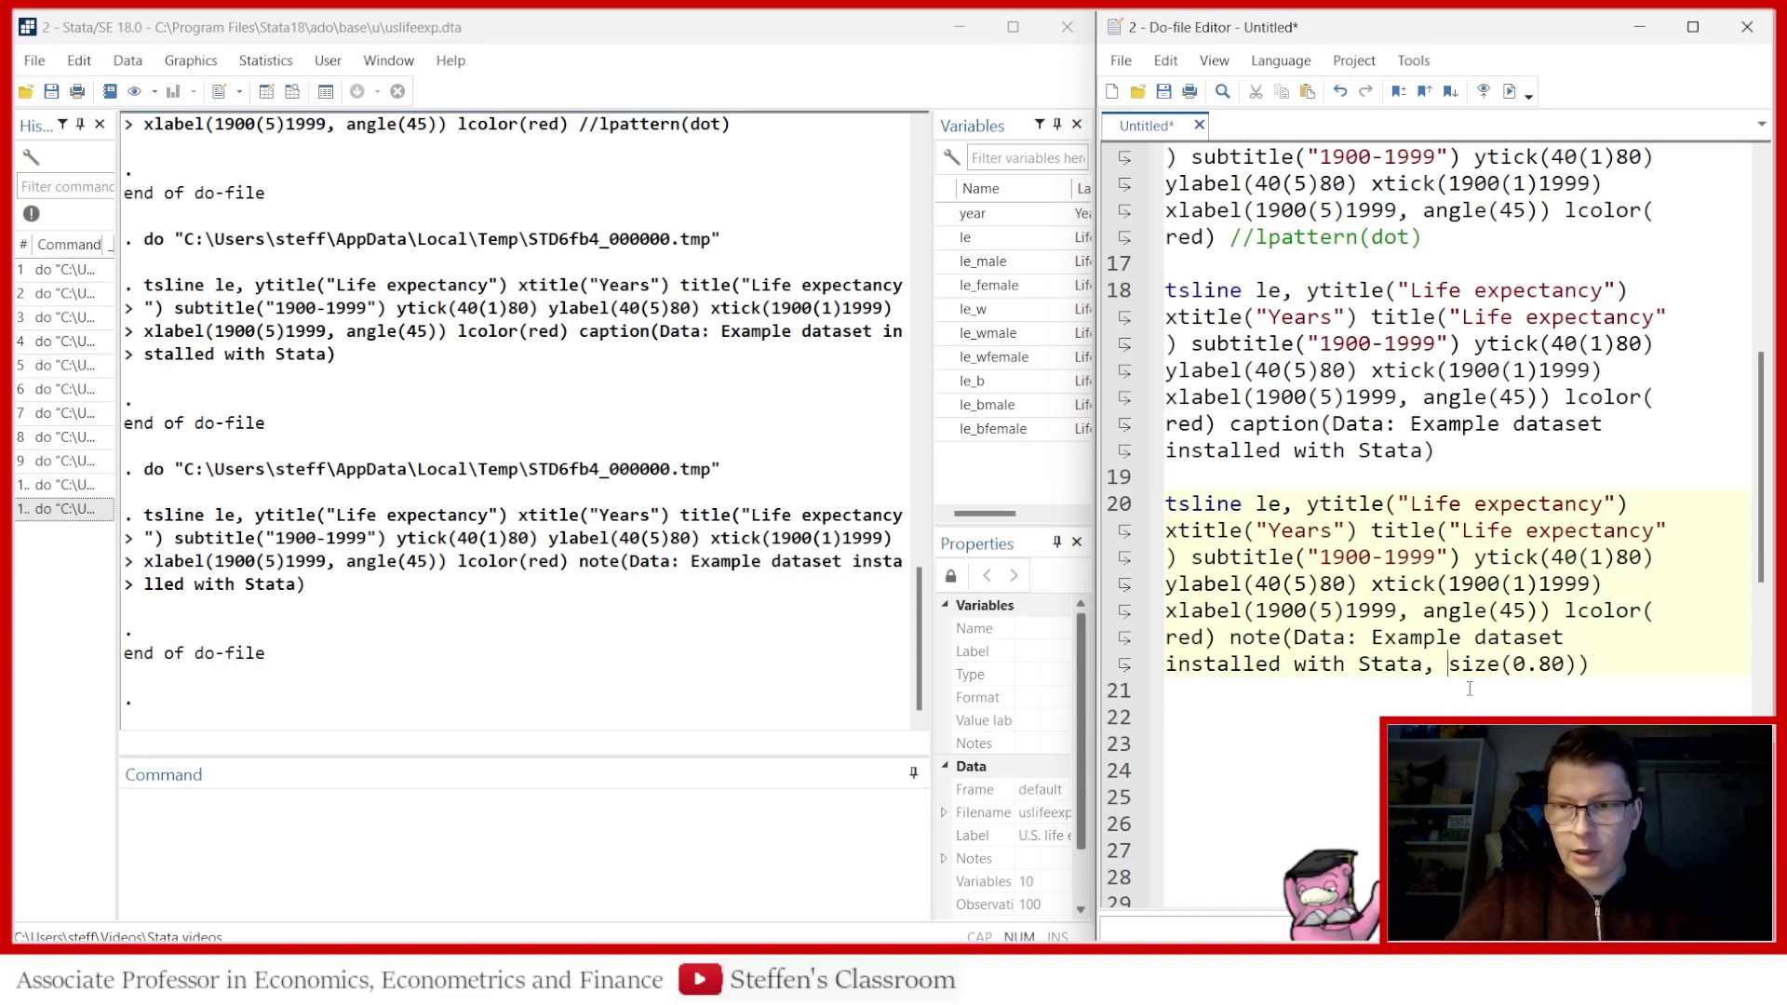
{"action": "left_click", "coordinate": [1122, 506]}
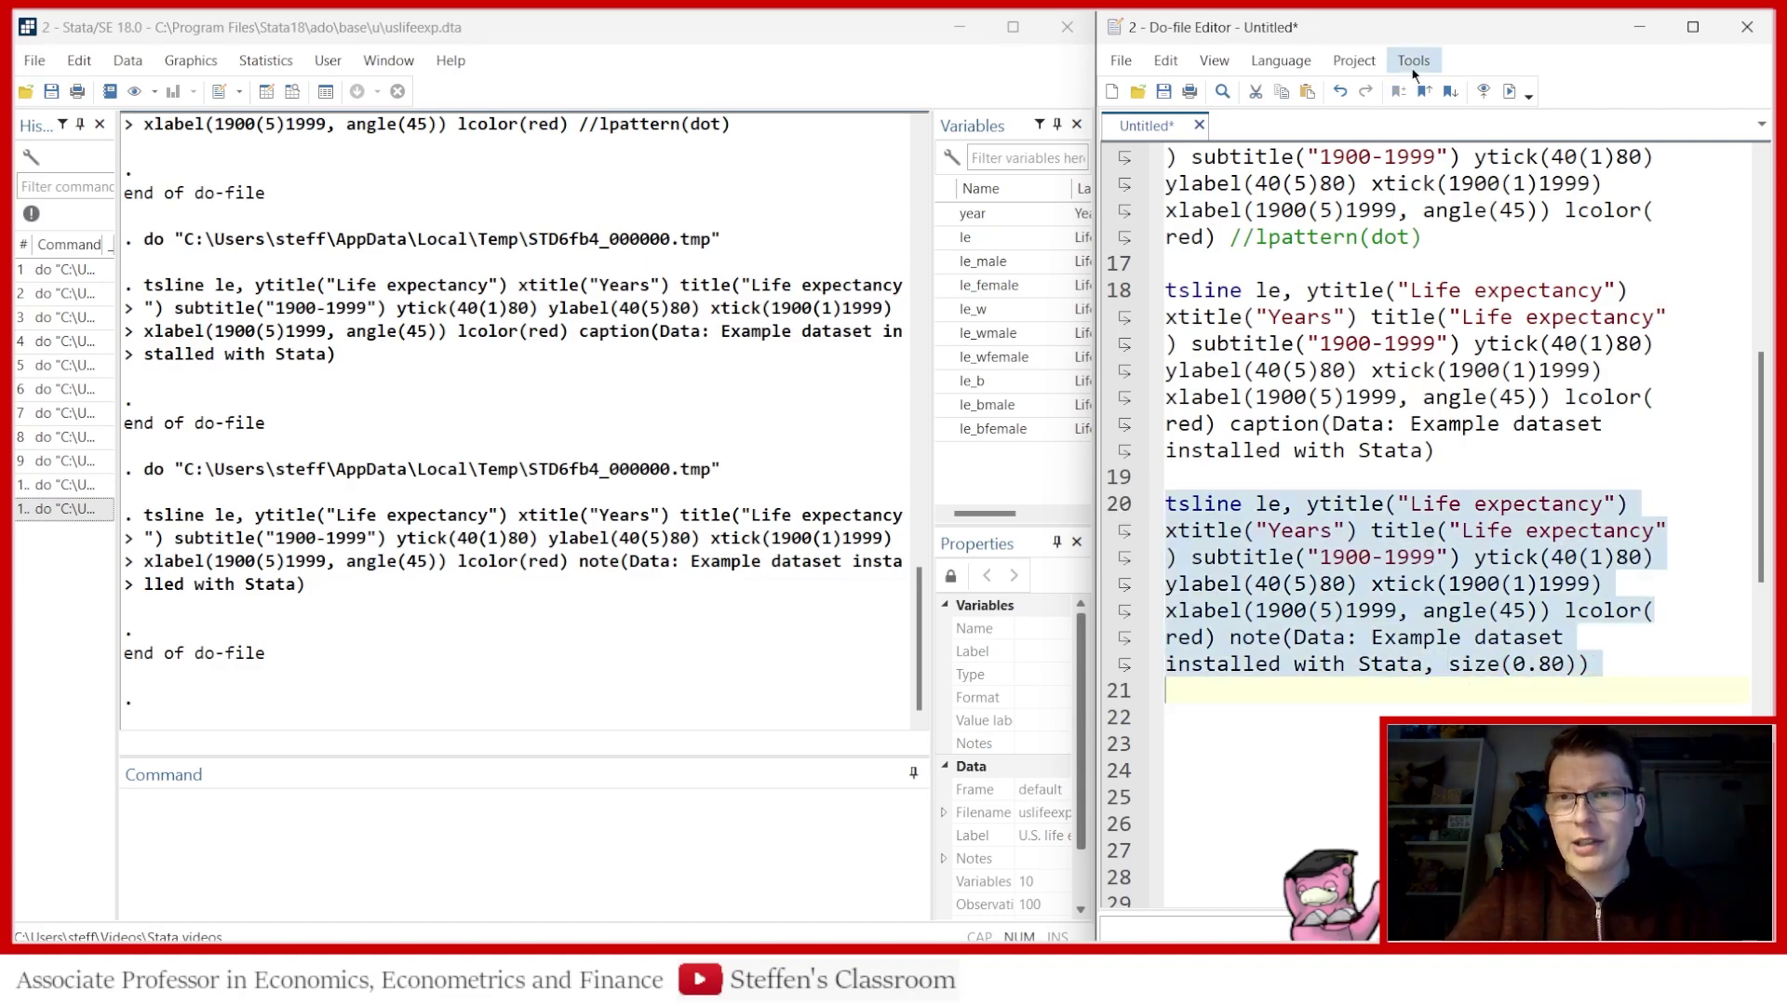
{"action": "left_click", "coordinate": [1513, 95]}
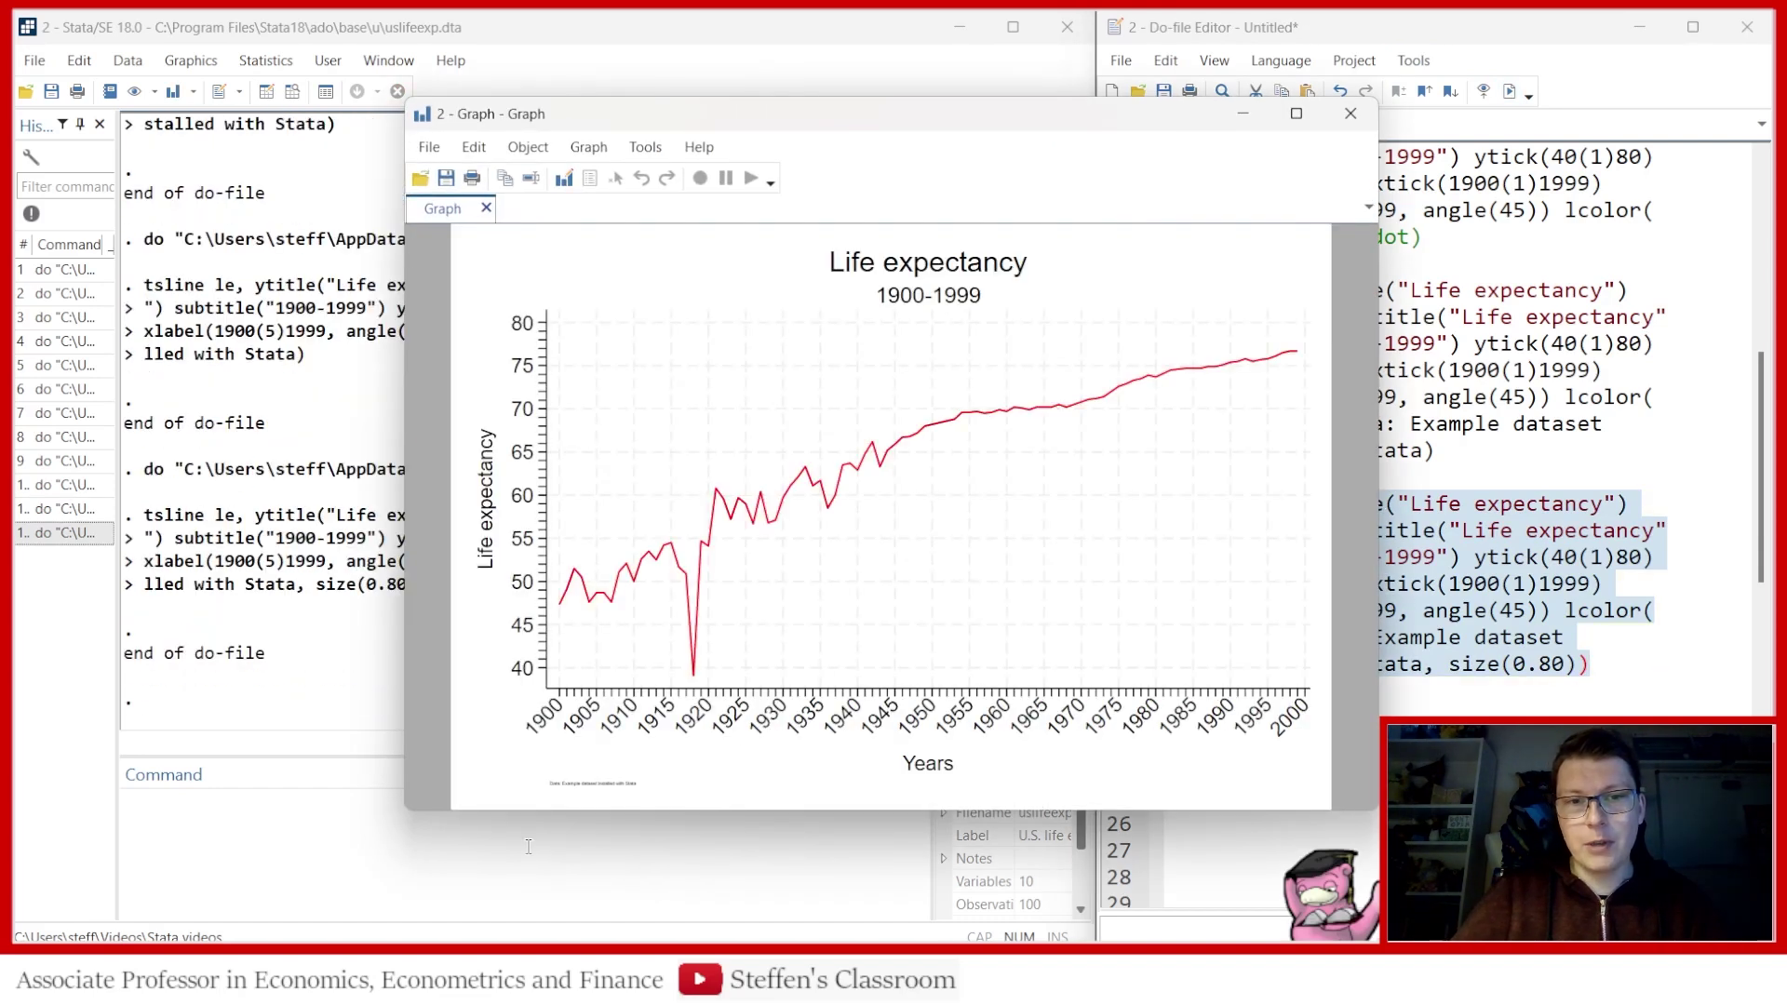
Change the note size to 1.25 and redraw the graph
{"action": "left_click", "coordinate": [1350, 114]}
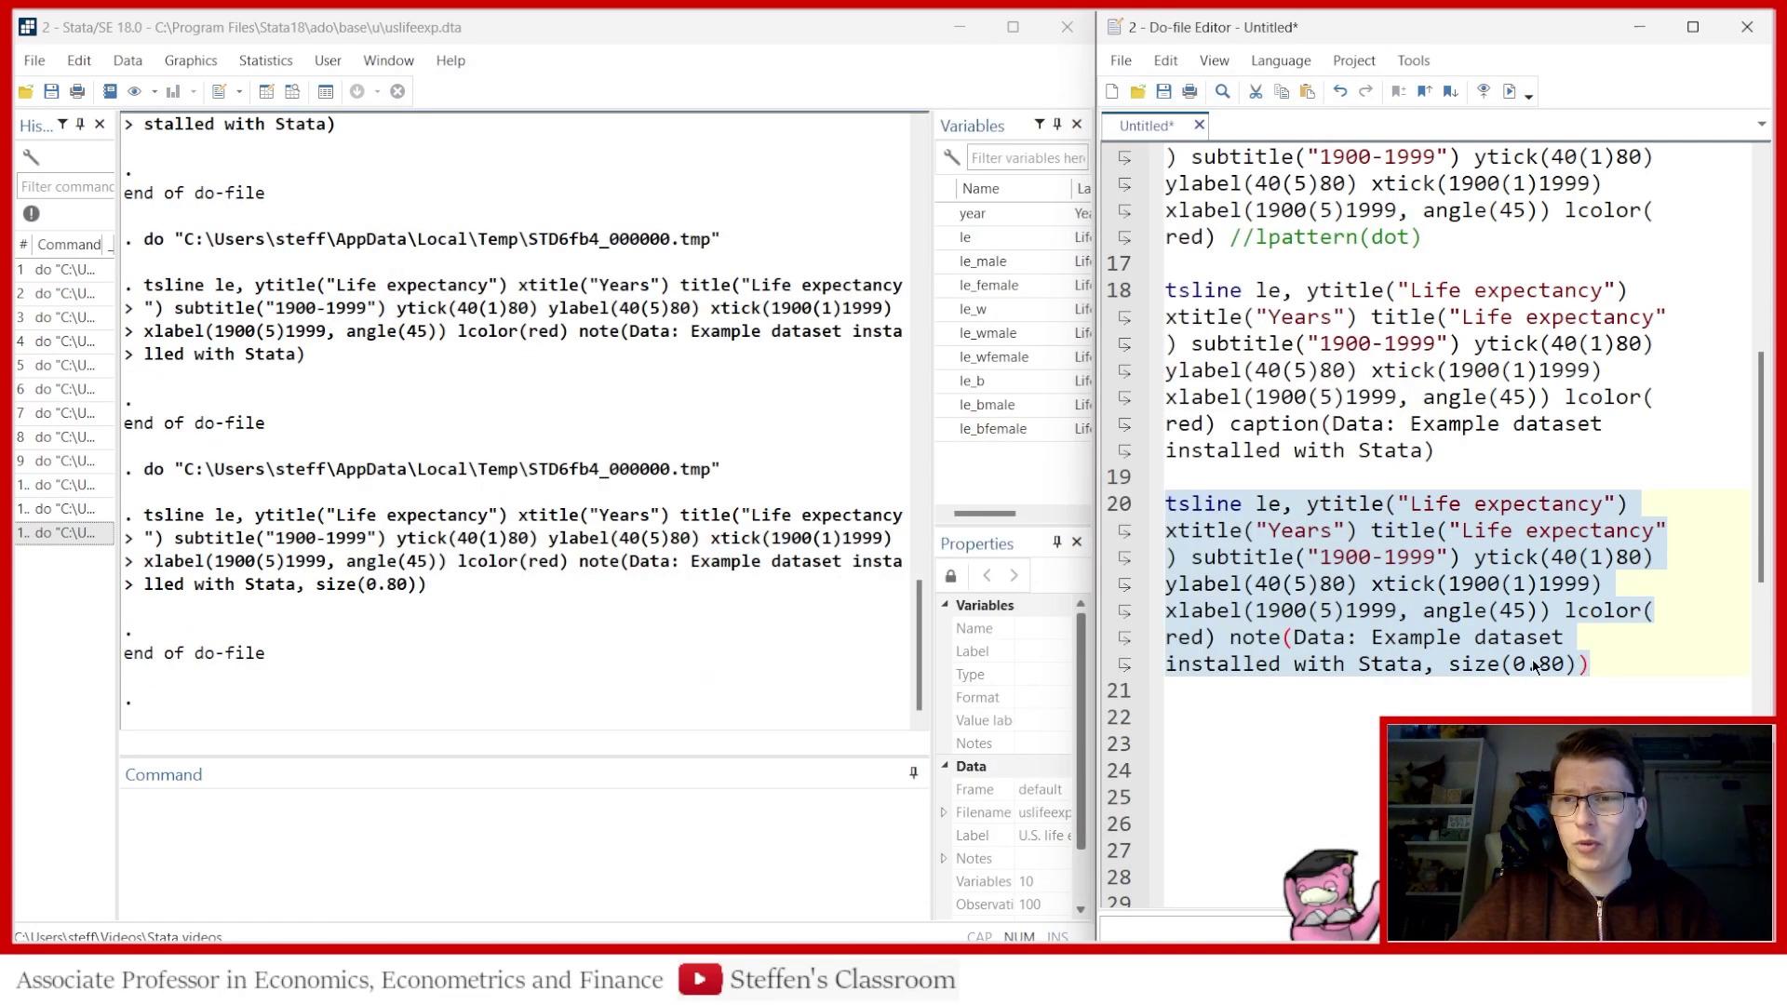
{"action": "left_click", "coordinate": [1571, 661]}
{"action": "key", "text": "BackSpace"}
{"action": "type", "text": "1"}
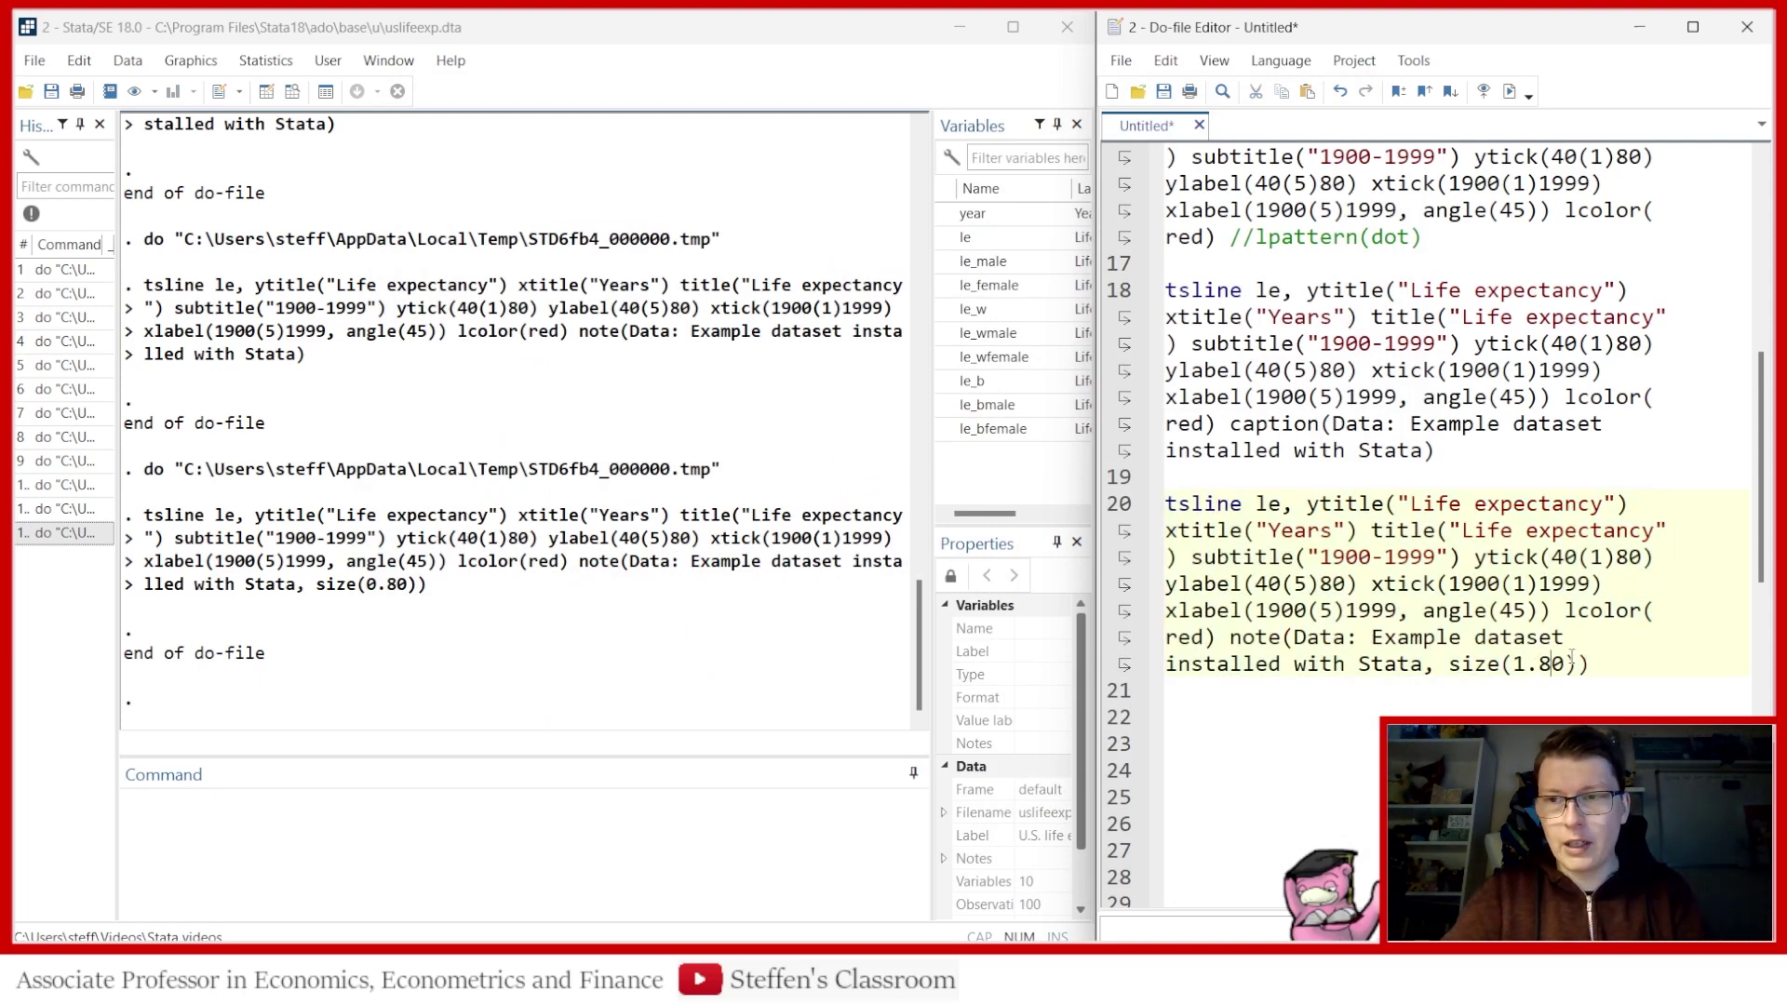
{"action": "key", "text": "BackSpace"}
{"action": "key", "text": "BackSpace"}
{"action": "type", "text": "25"}
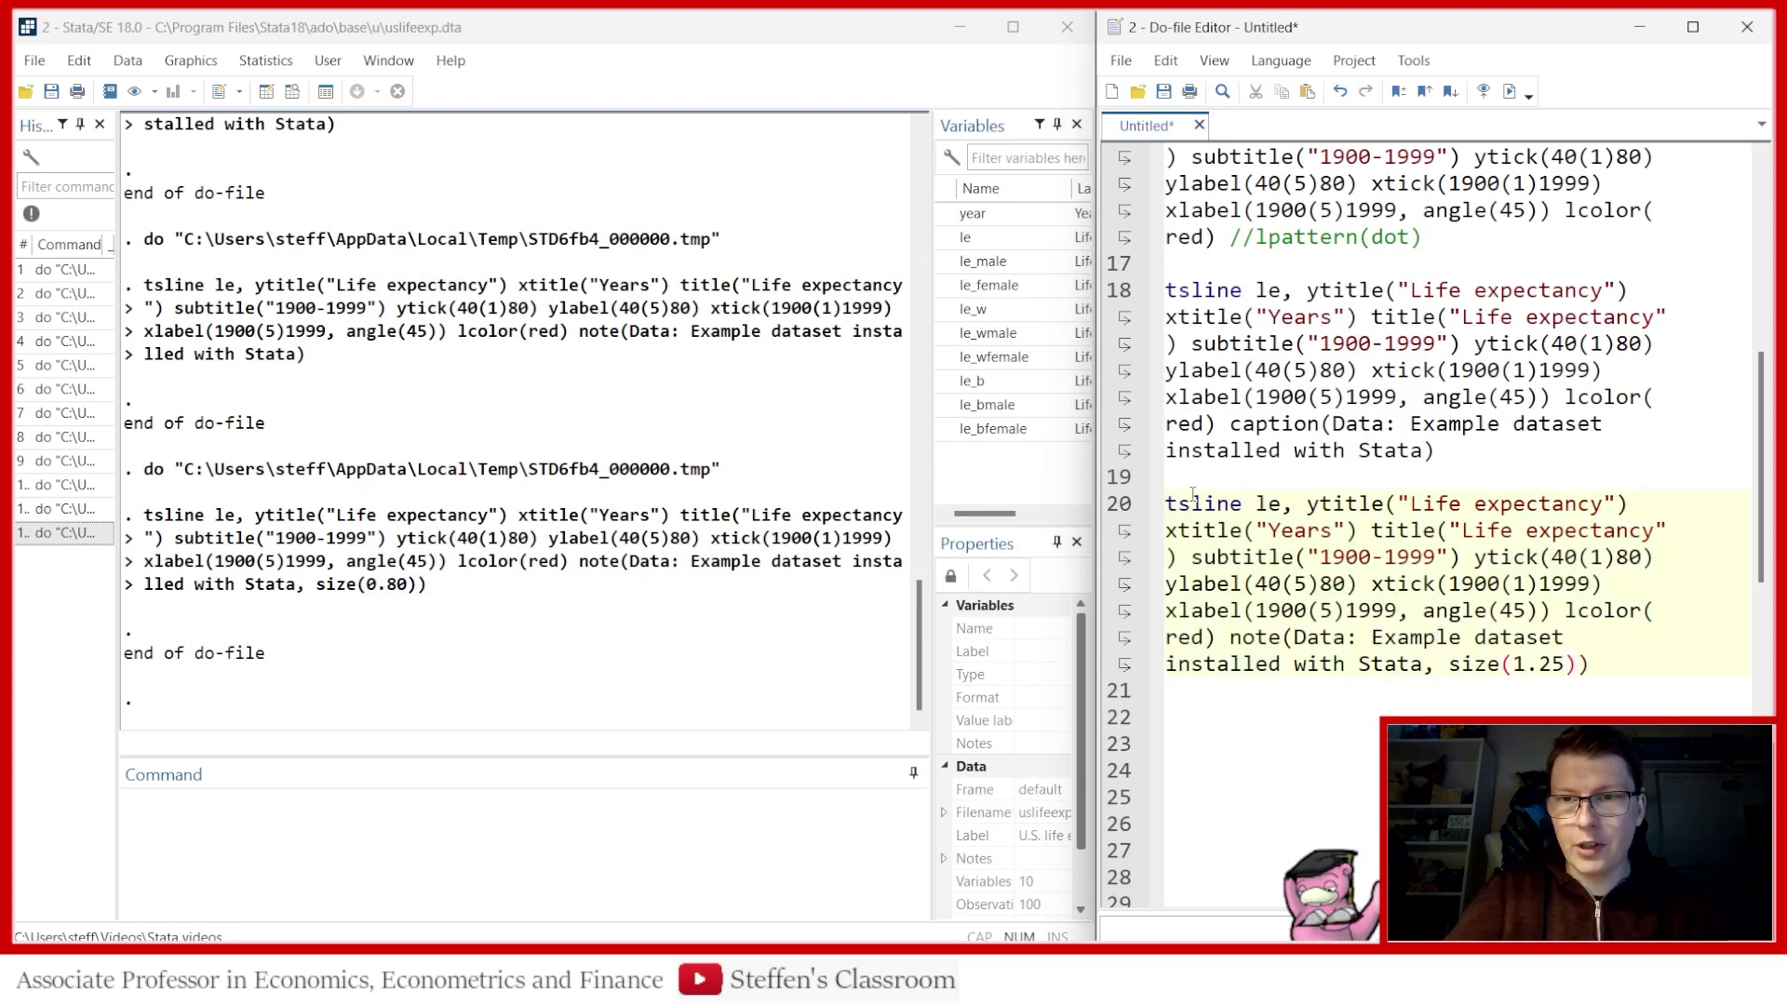
{"action": "left_click", "coordinate": [1112, 507]}
{"action": "left_click", "coordinate": [1511, 90]}
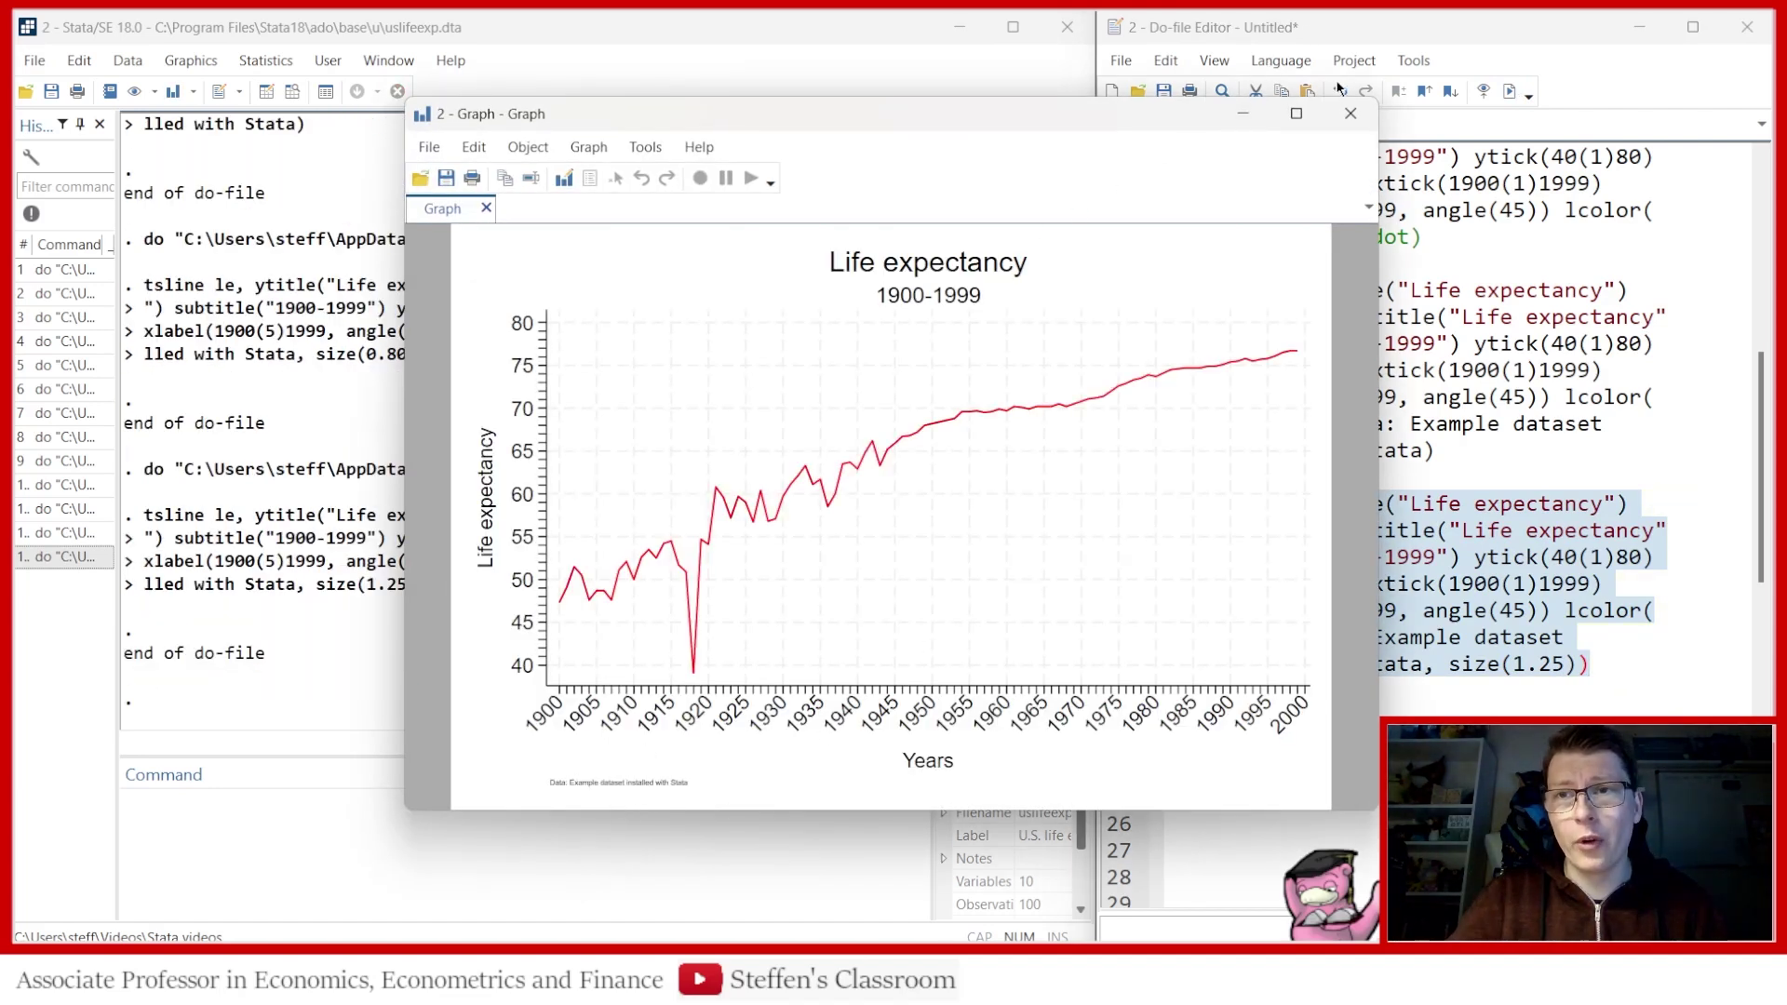
Change the note size to 4.25 and redraw the graph
{"action": "left_click", "coordinate": [1373, 113]}
{"action": "left_click", "coordinate": [1531, 663]}
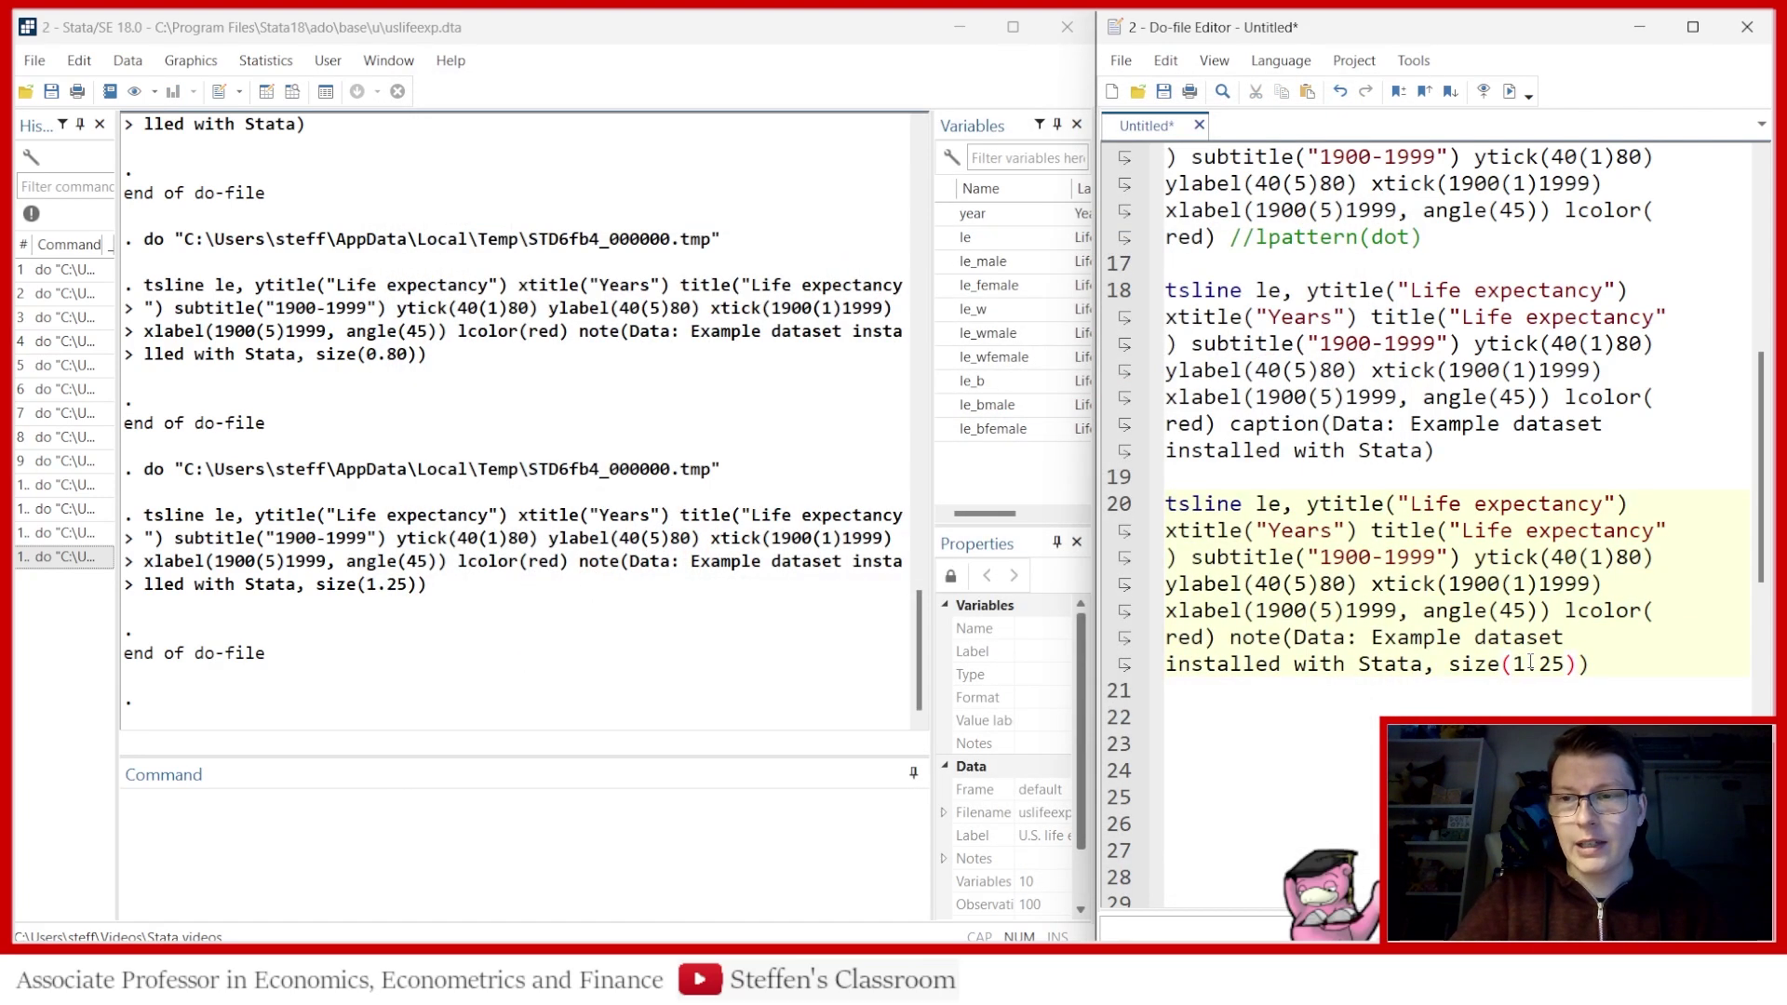
{"action": "key", "text": "BackSpace"}
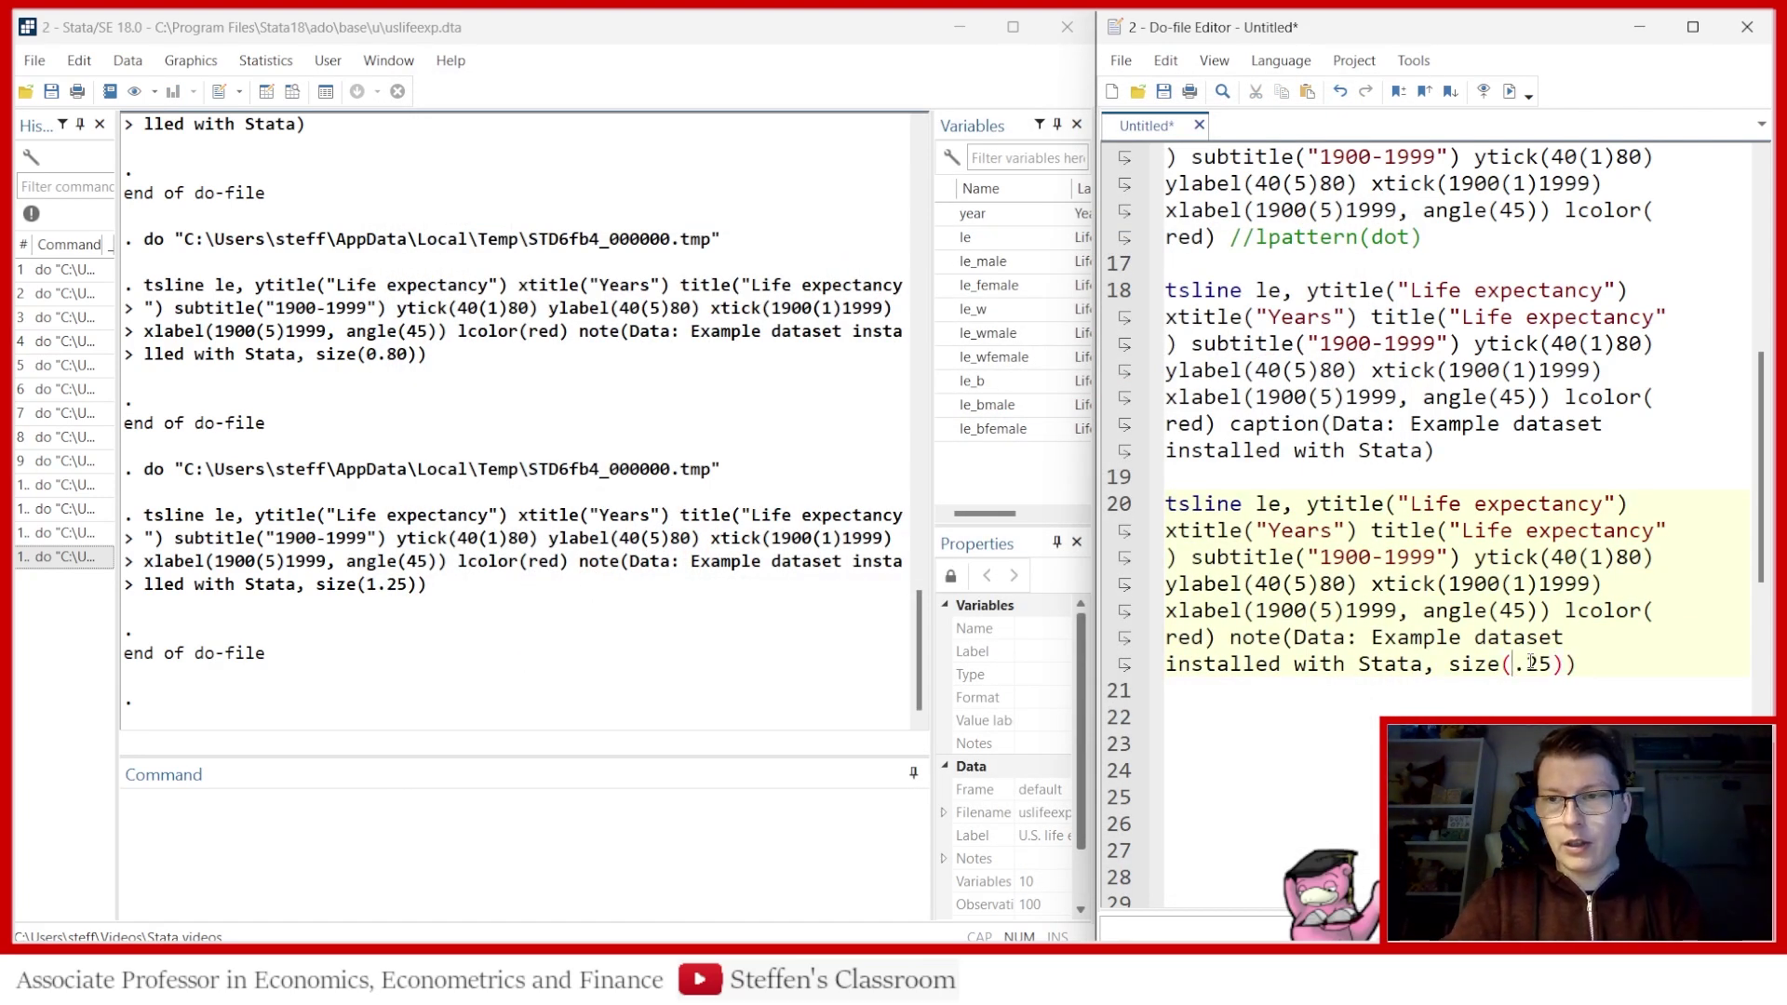
{"action": "type", "text": "4"}
{"action": "left_click", "coordinate": [1121, 504]}
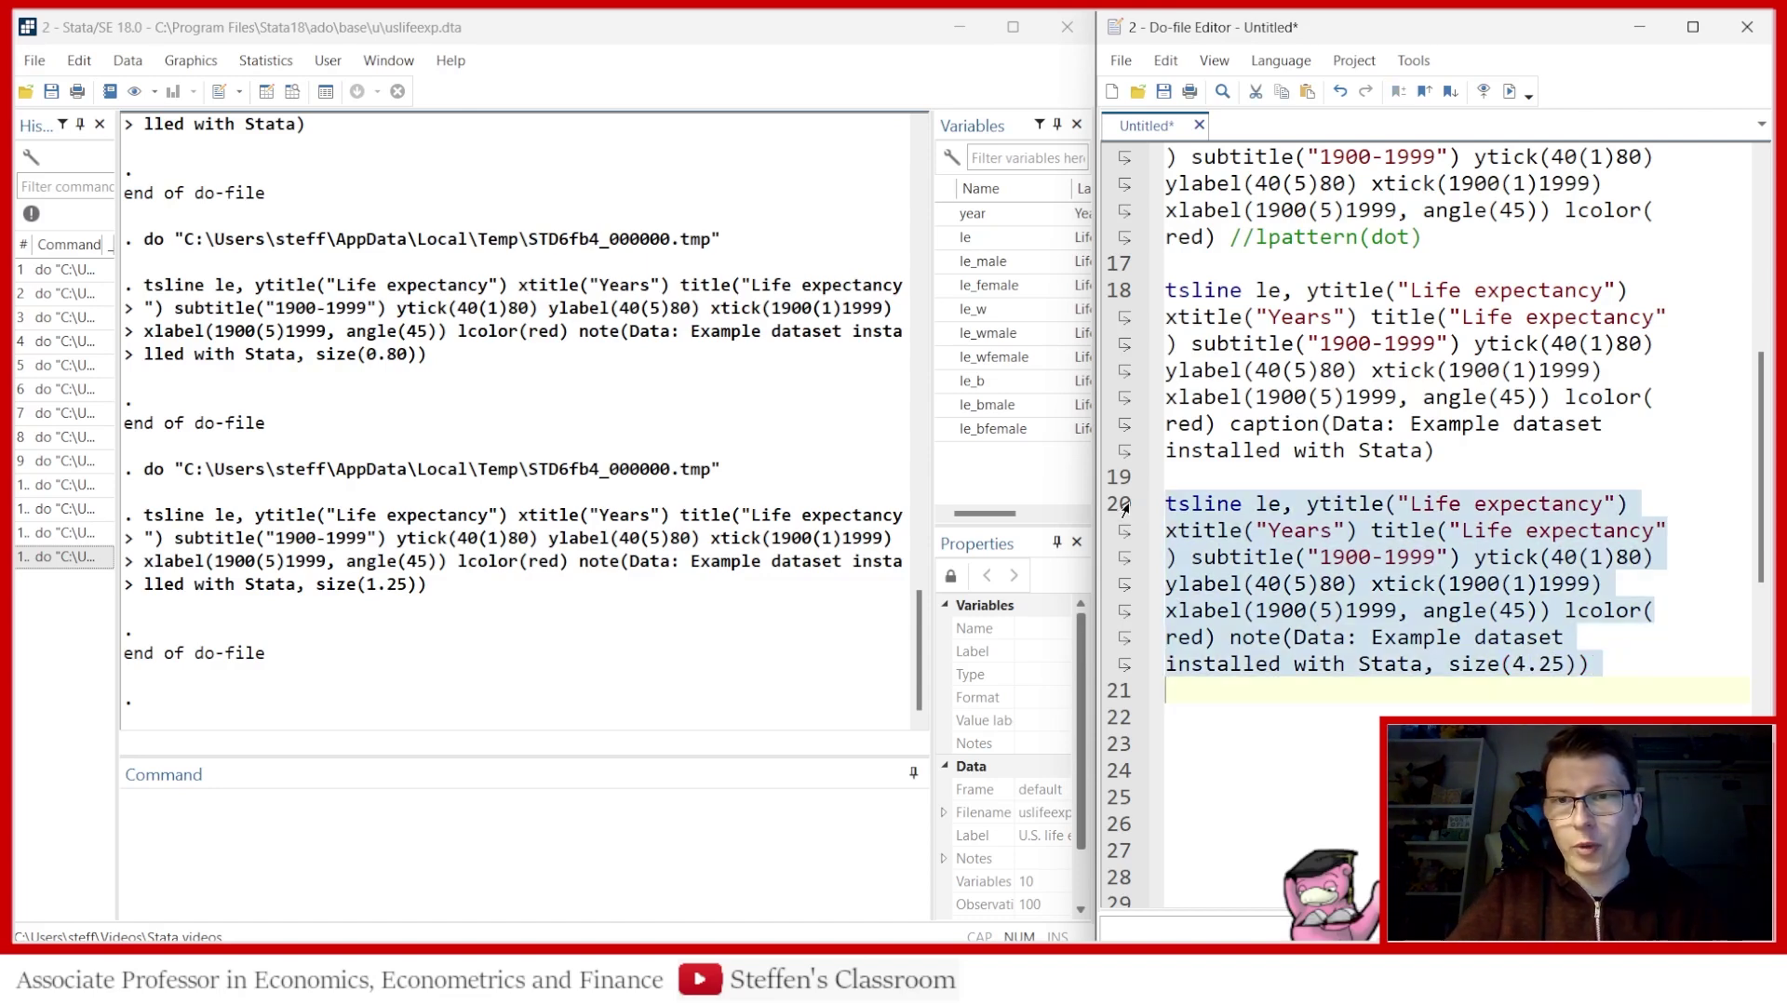
{"action": "left_click", "coordinate": [1509, 92]}
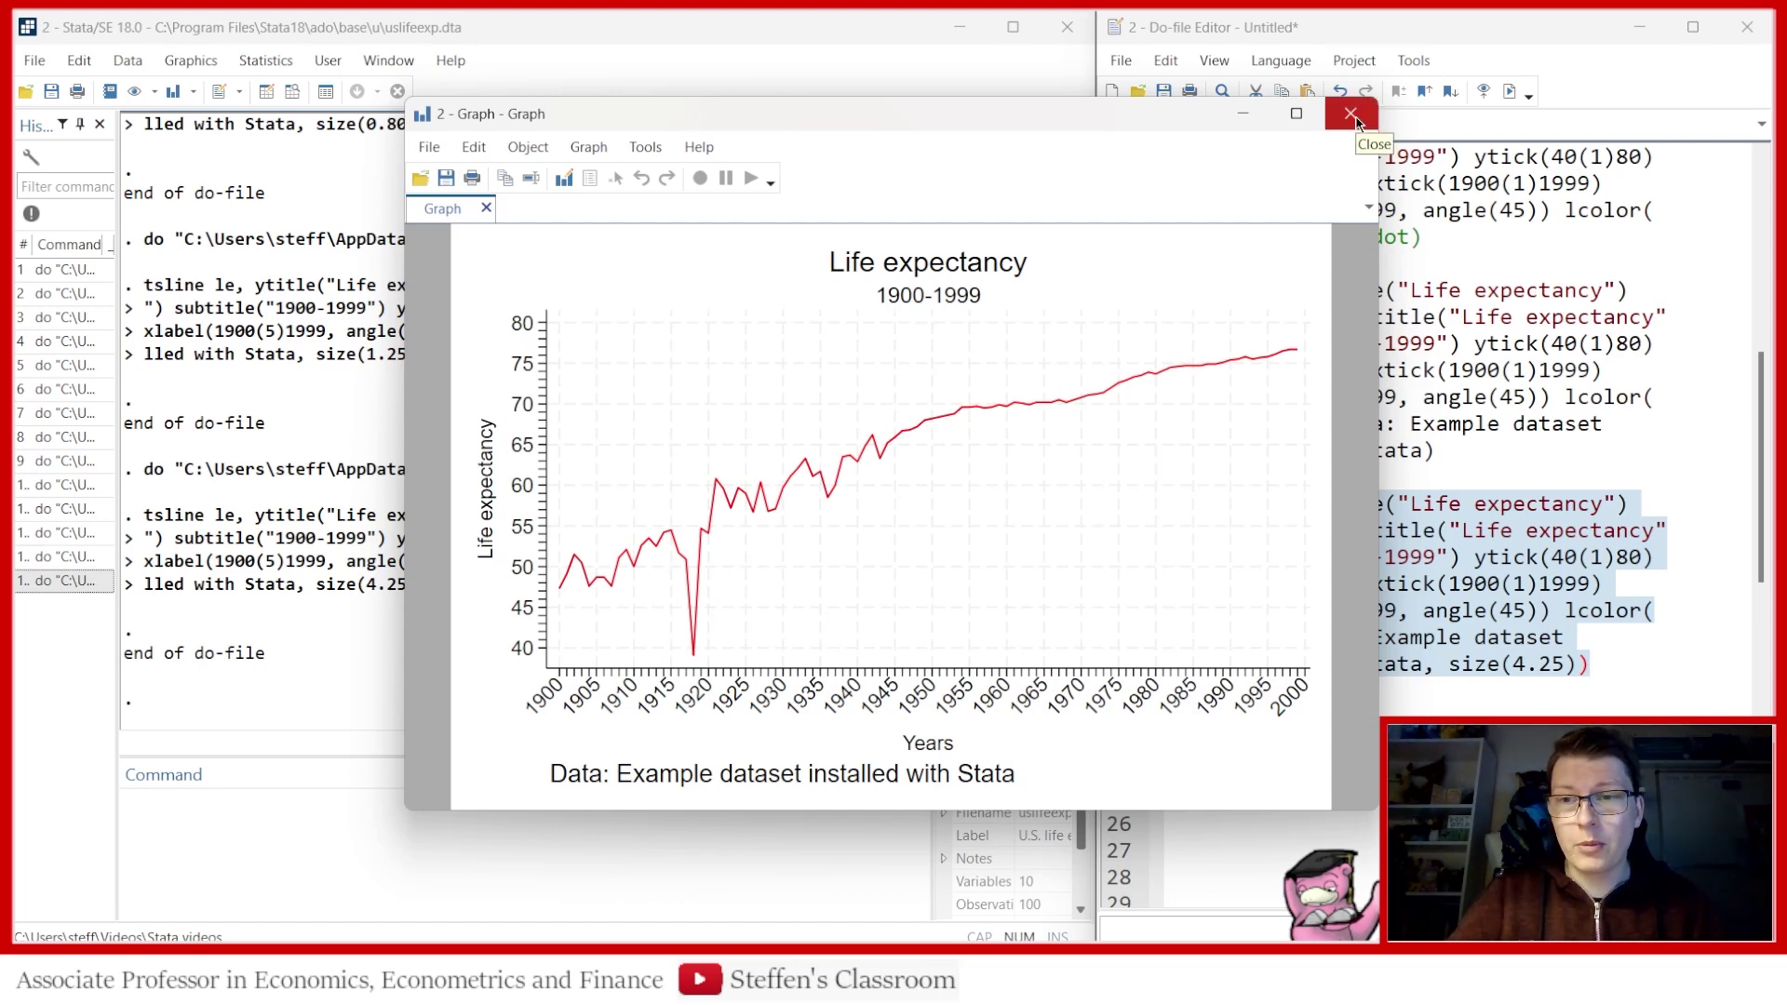
Reduce the note size to 4 and rerun line 20 with Ctrl+D
{"action": "left_click", "coordinate": [1352, 114]}
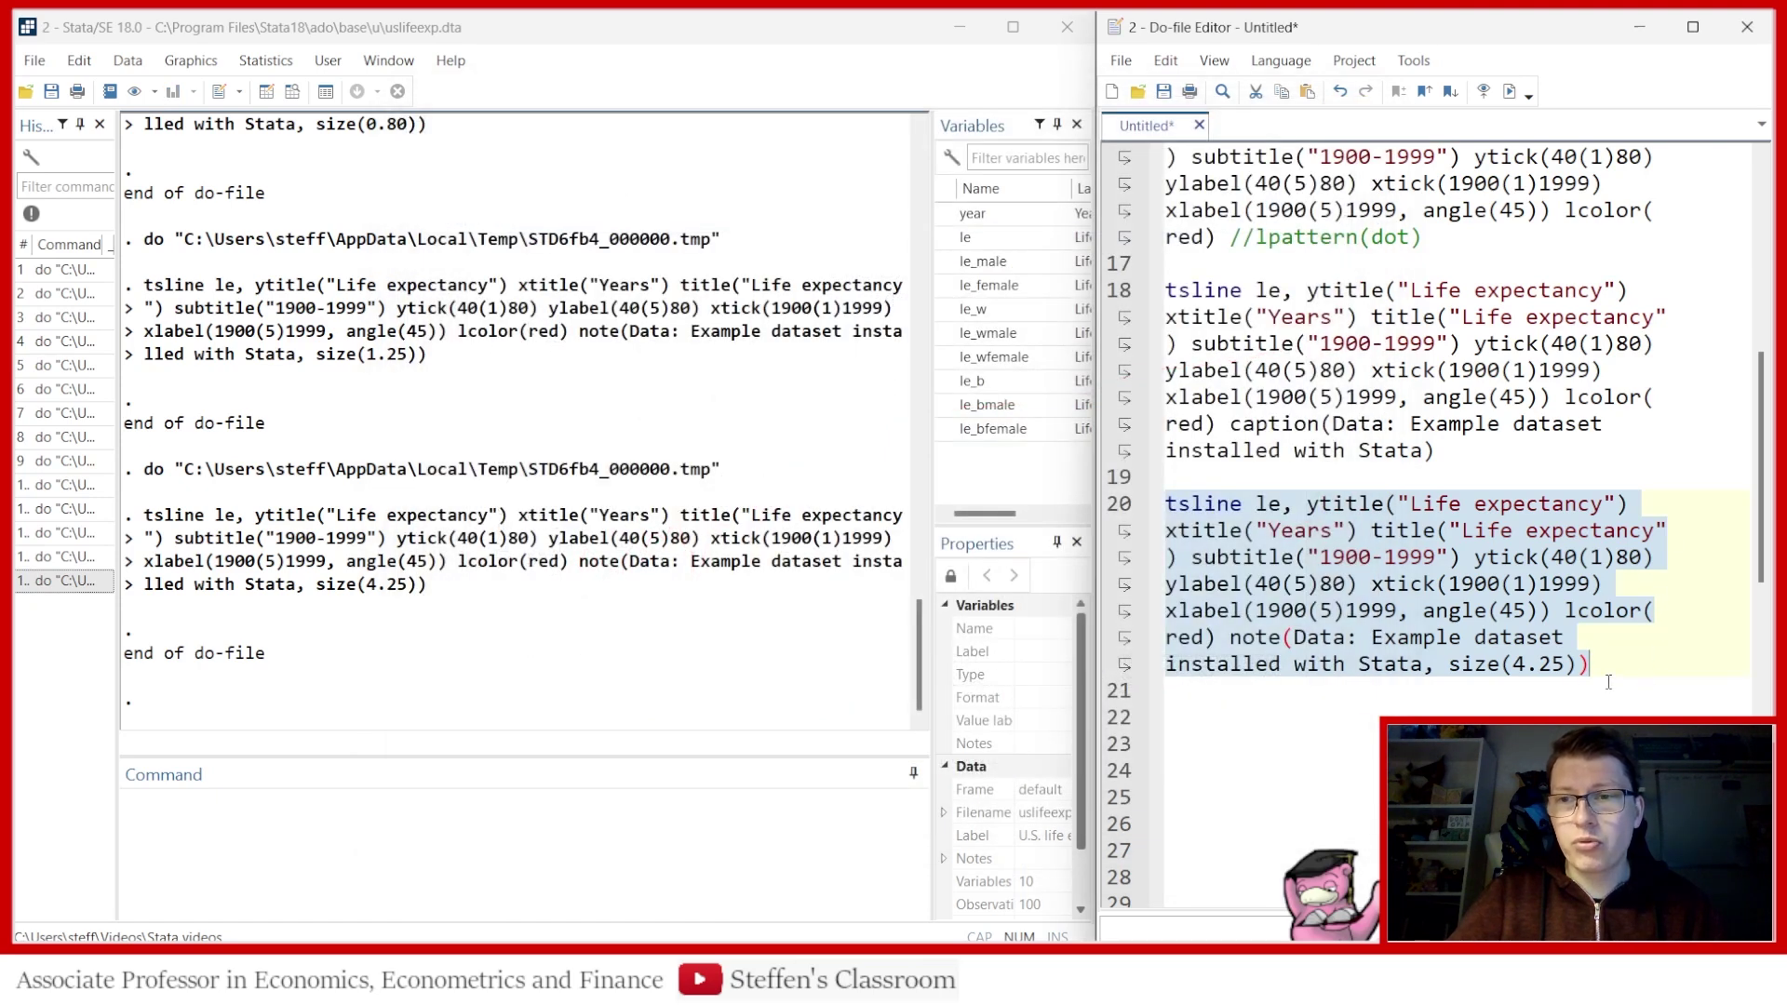
{"action": "left_click", "coordinate": [1580, 665]}
{"action": "key", "text": "BackSpace"}
{"action": "key", "text": "BackSpace"}
{"action": "key", "text": "BackSpace"}
{"action": "left_click", "coordinate": [1124, 503]}
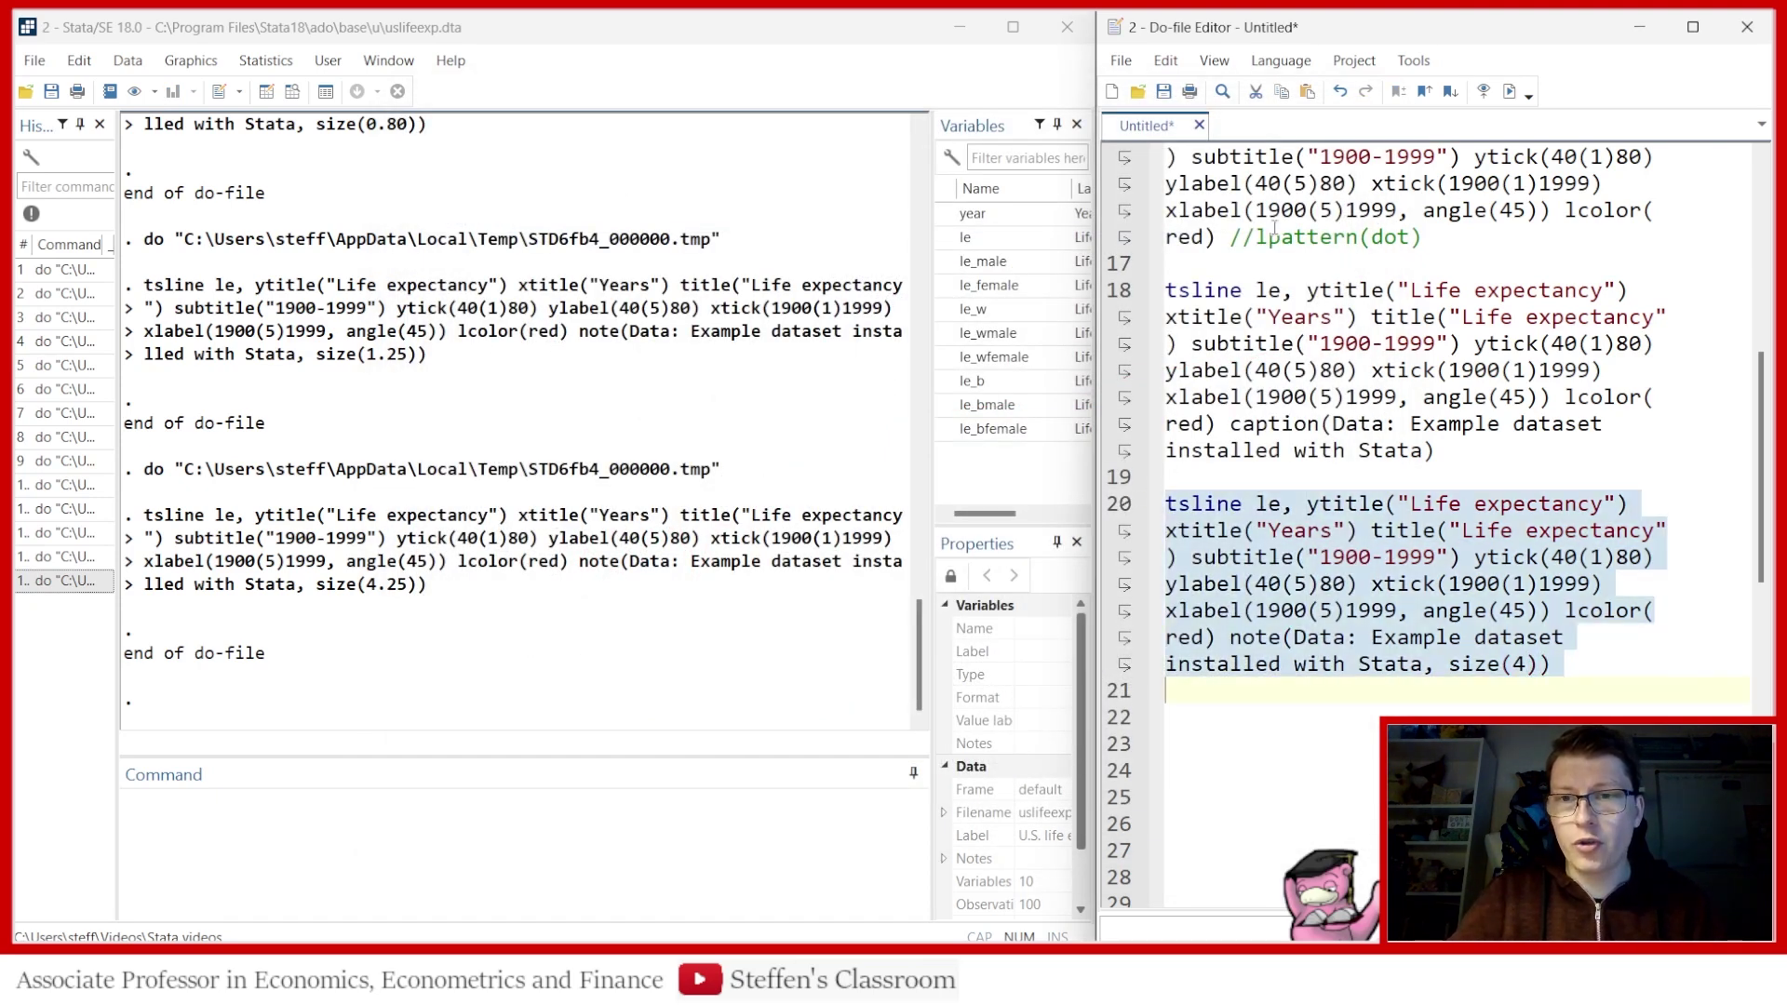
{"action": "key", "text": "ctrl+d"}
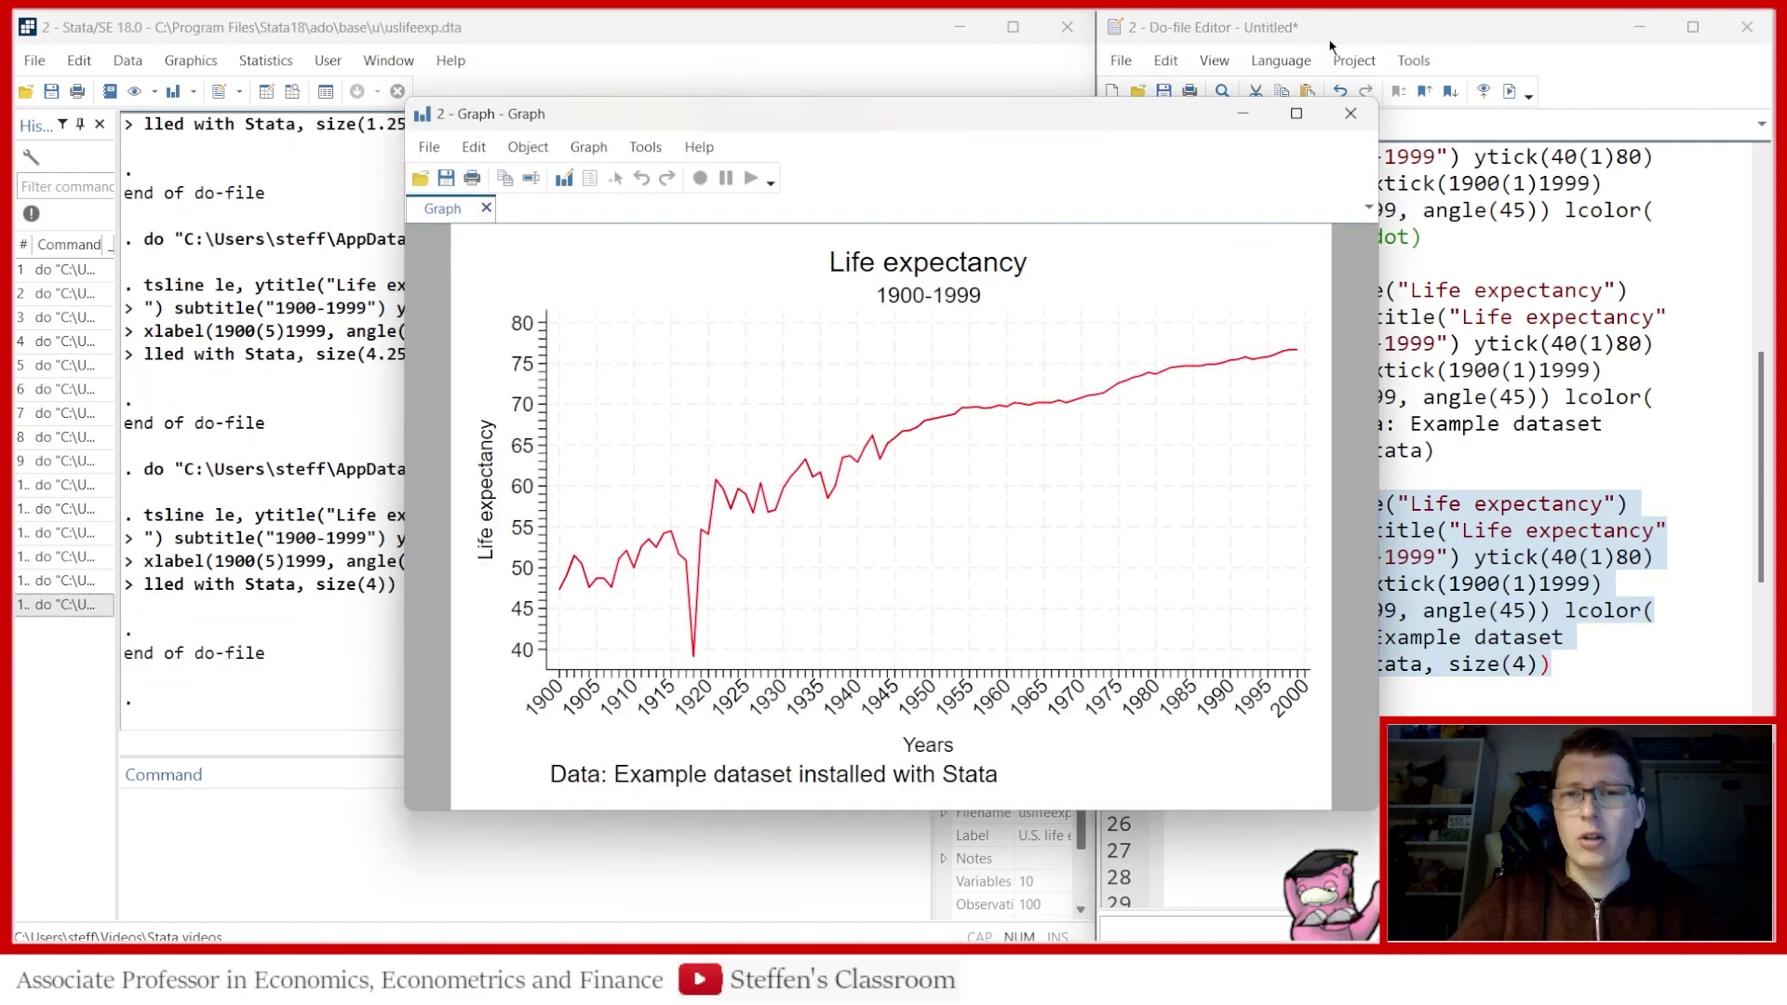
Close the graph and delete the size option from the note
{"action": "left_click", "coordinate": [1350, 113]}
{"action": "left_click", "coordinate": [1536, 663]}
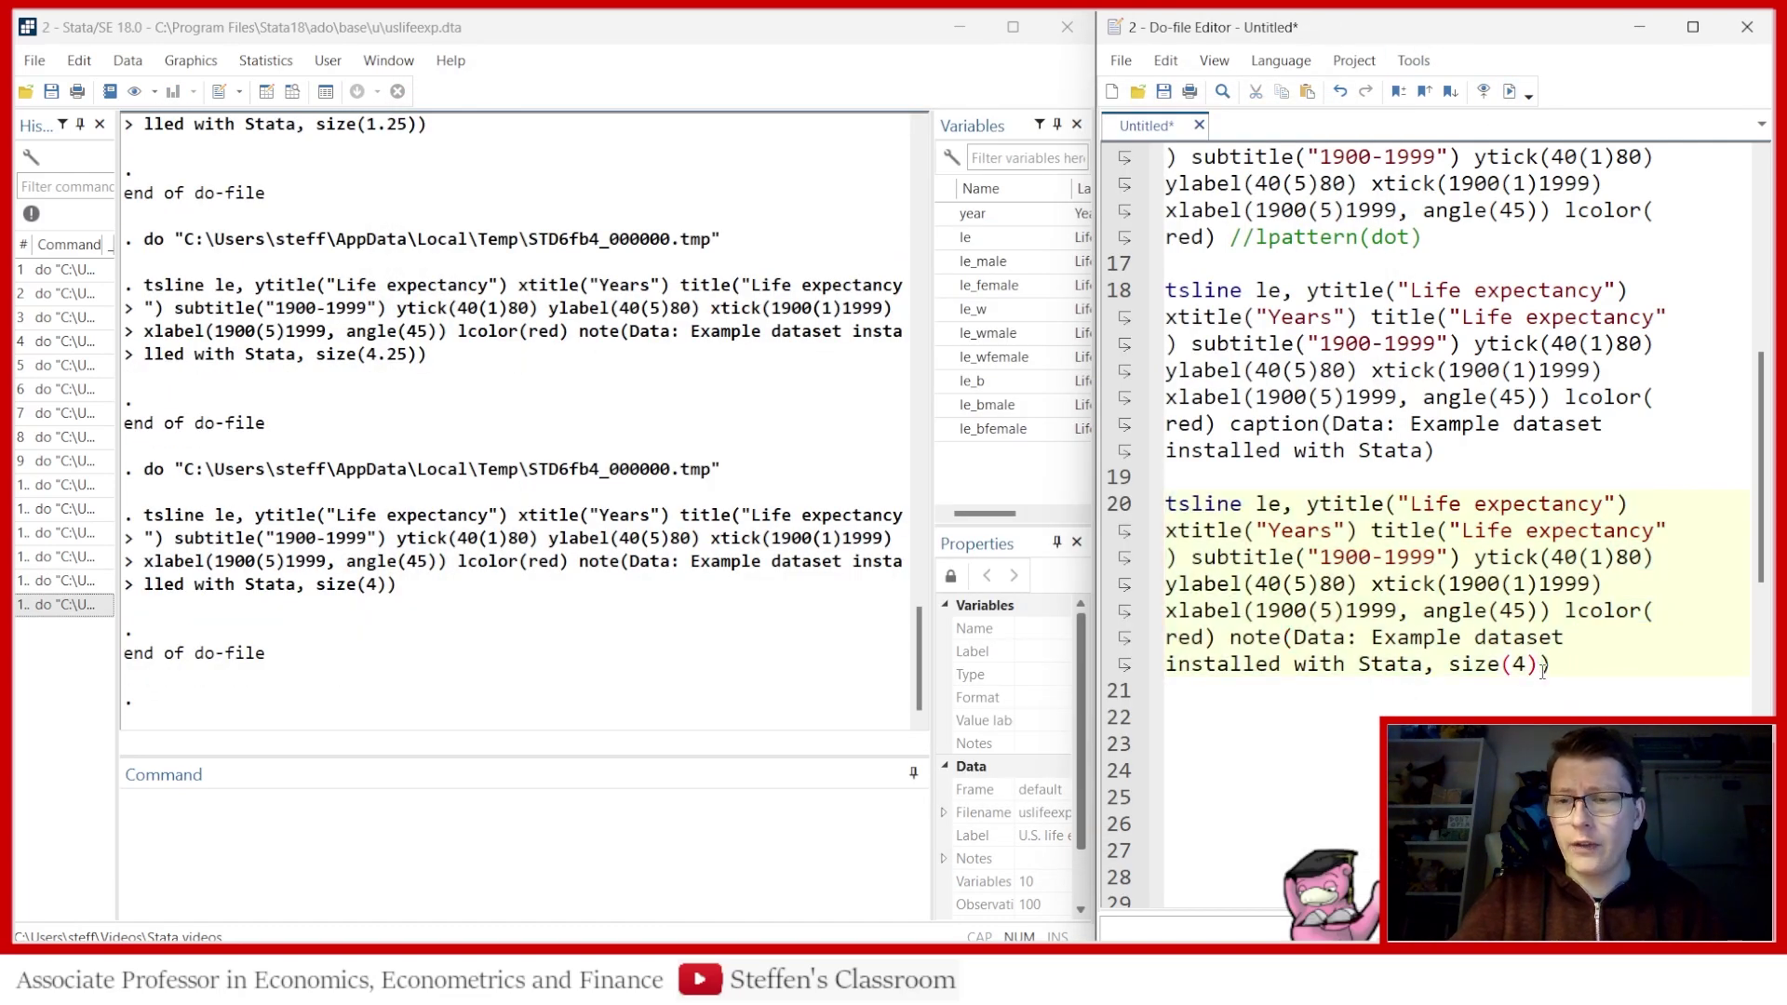
{"action": "key", "text": "BackSpace"}
{"action": "key", "text": "BackSpace"}
{"action": "key", "text": "BackSpace"}
{"action": "key", "text": "BackSpace"}
{"action": "key", "text": "BackSpace"}
{"action": "key", "text": "BackSpace"}
{"action": "key", "text": "BackSpace"}
{"action": "key", "text": "BackSpace"}
{"action": "key", "text": "BackSpace"}
{"action": "key", "text": "BackSpace"}
Restore the note's closing parenthesis, redraw line 20 at default note size, then close the graph
{"action": "type", "text": ")"}
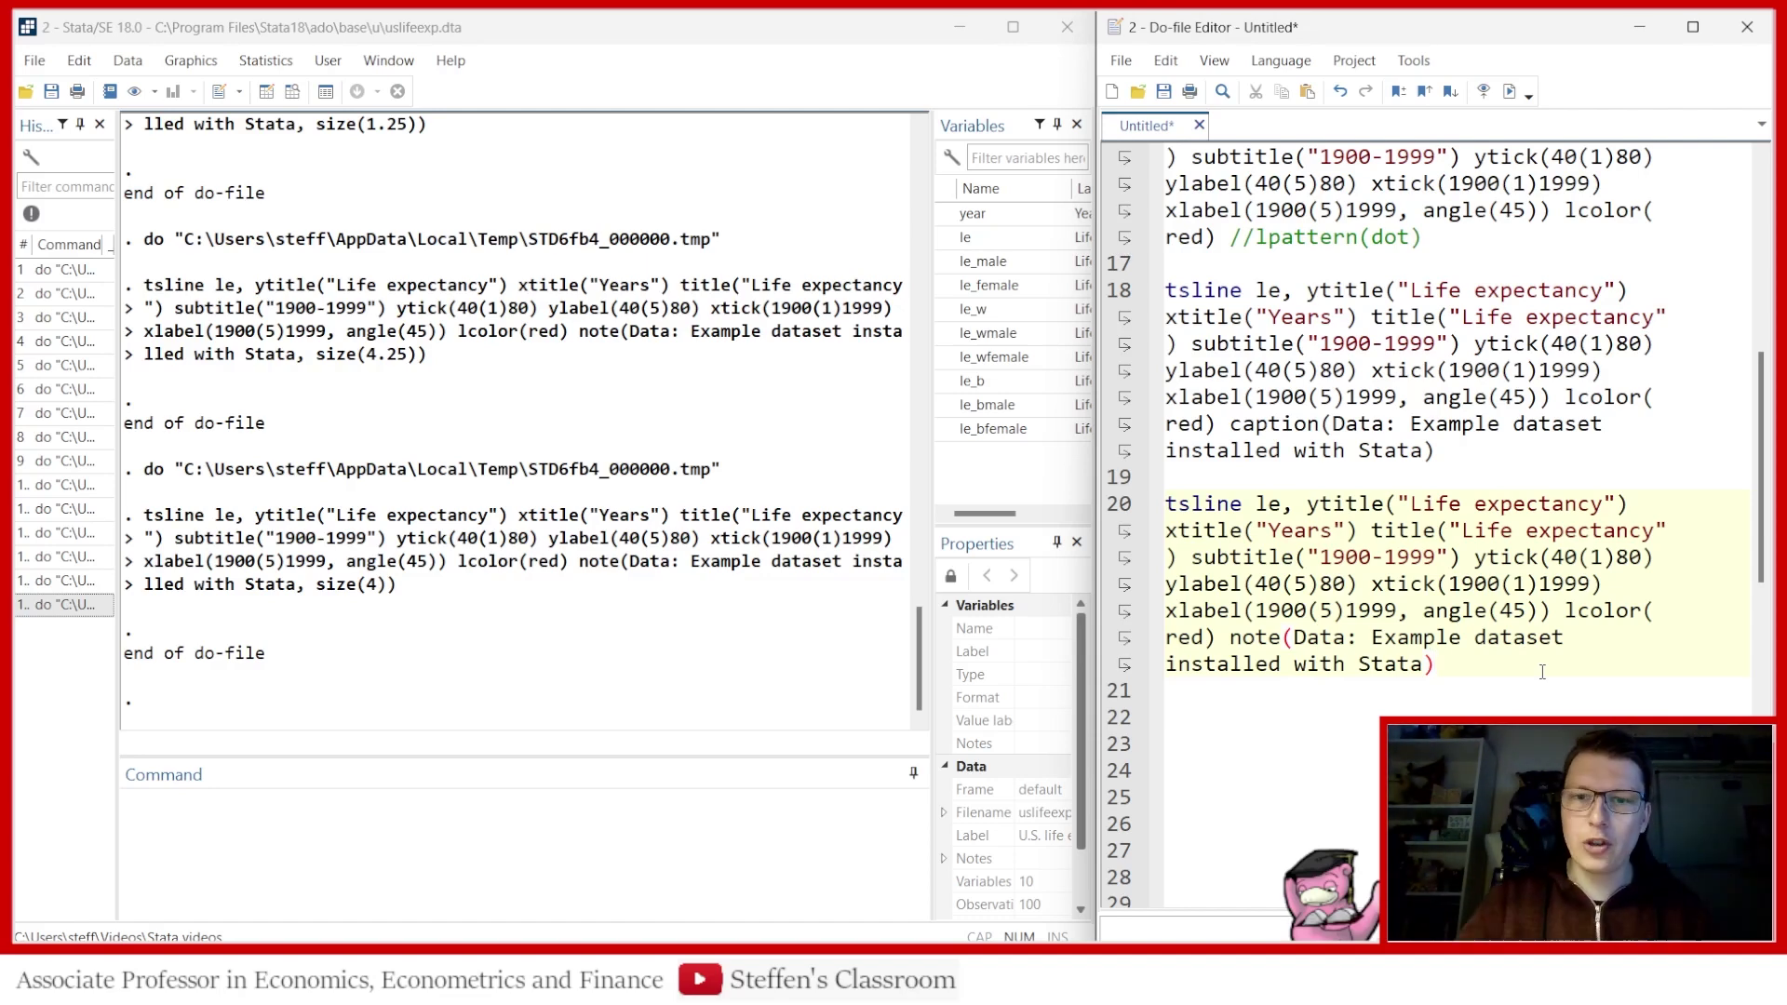
{"action": "left_click", "coordinate": [1123, 503]}
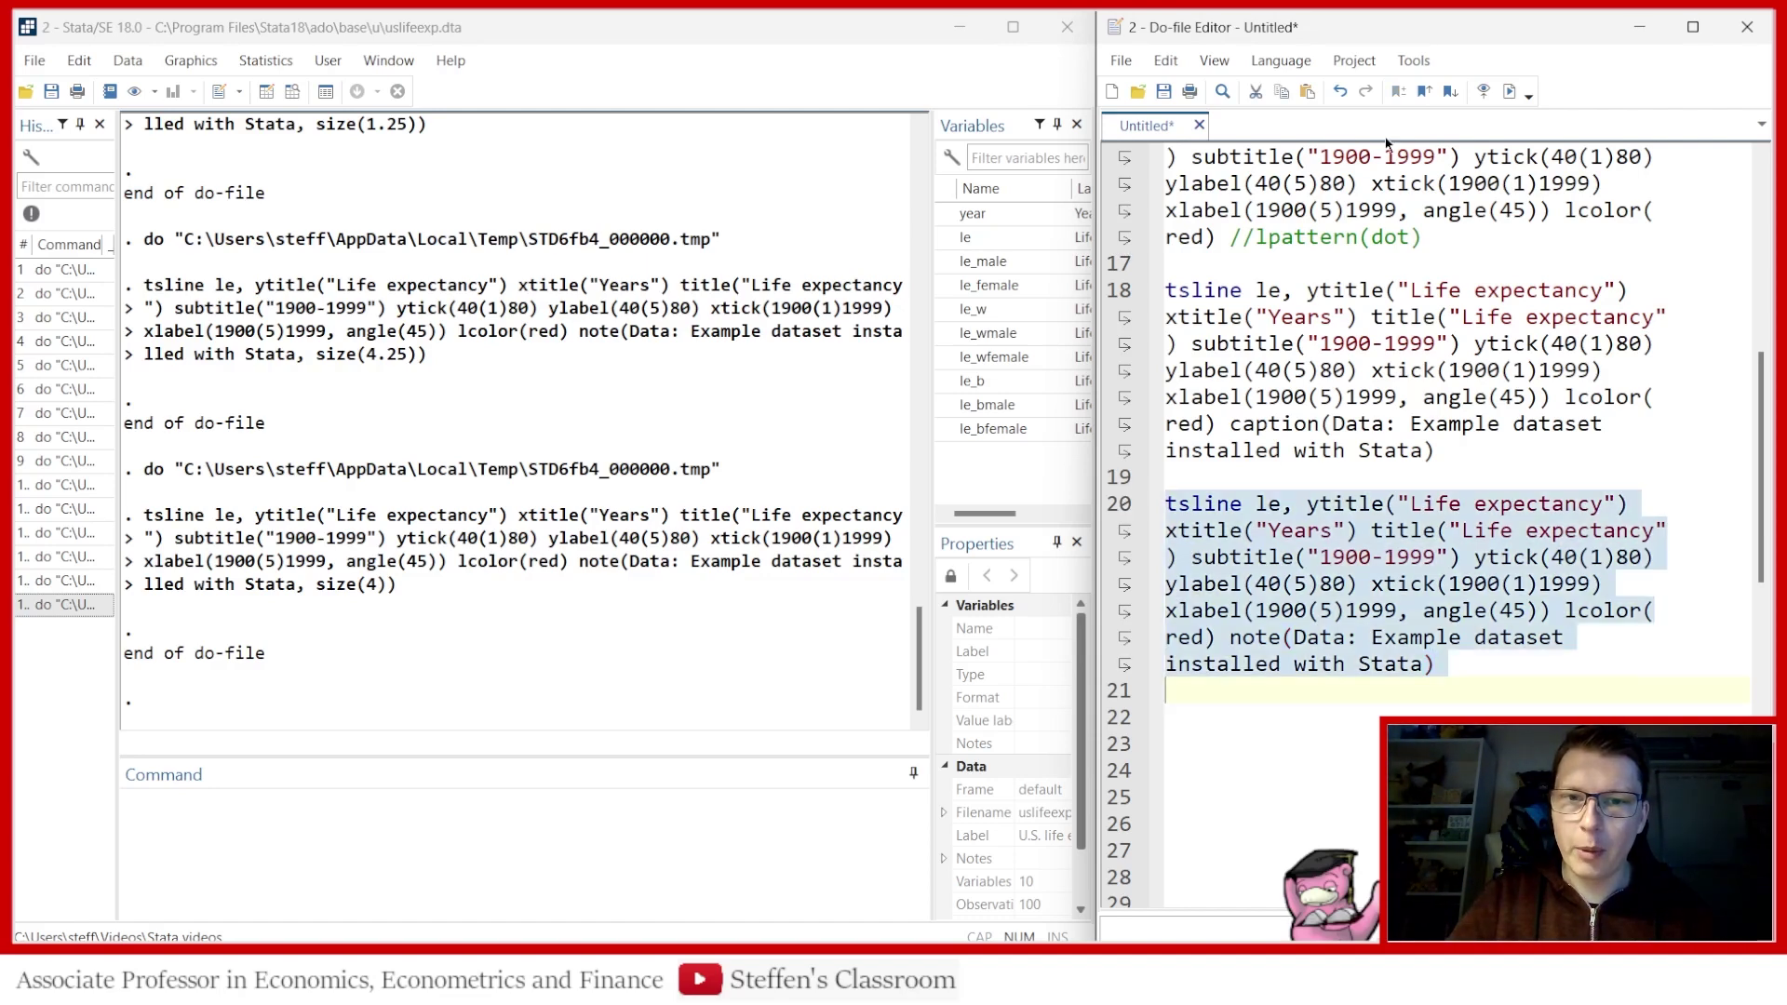
{"action": "left_click", "coordinate": [1510, 91]}
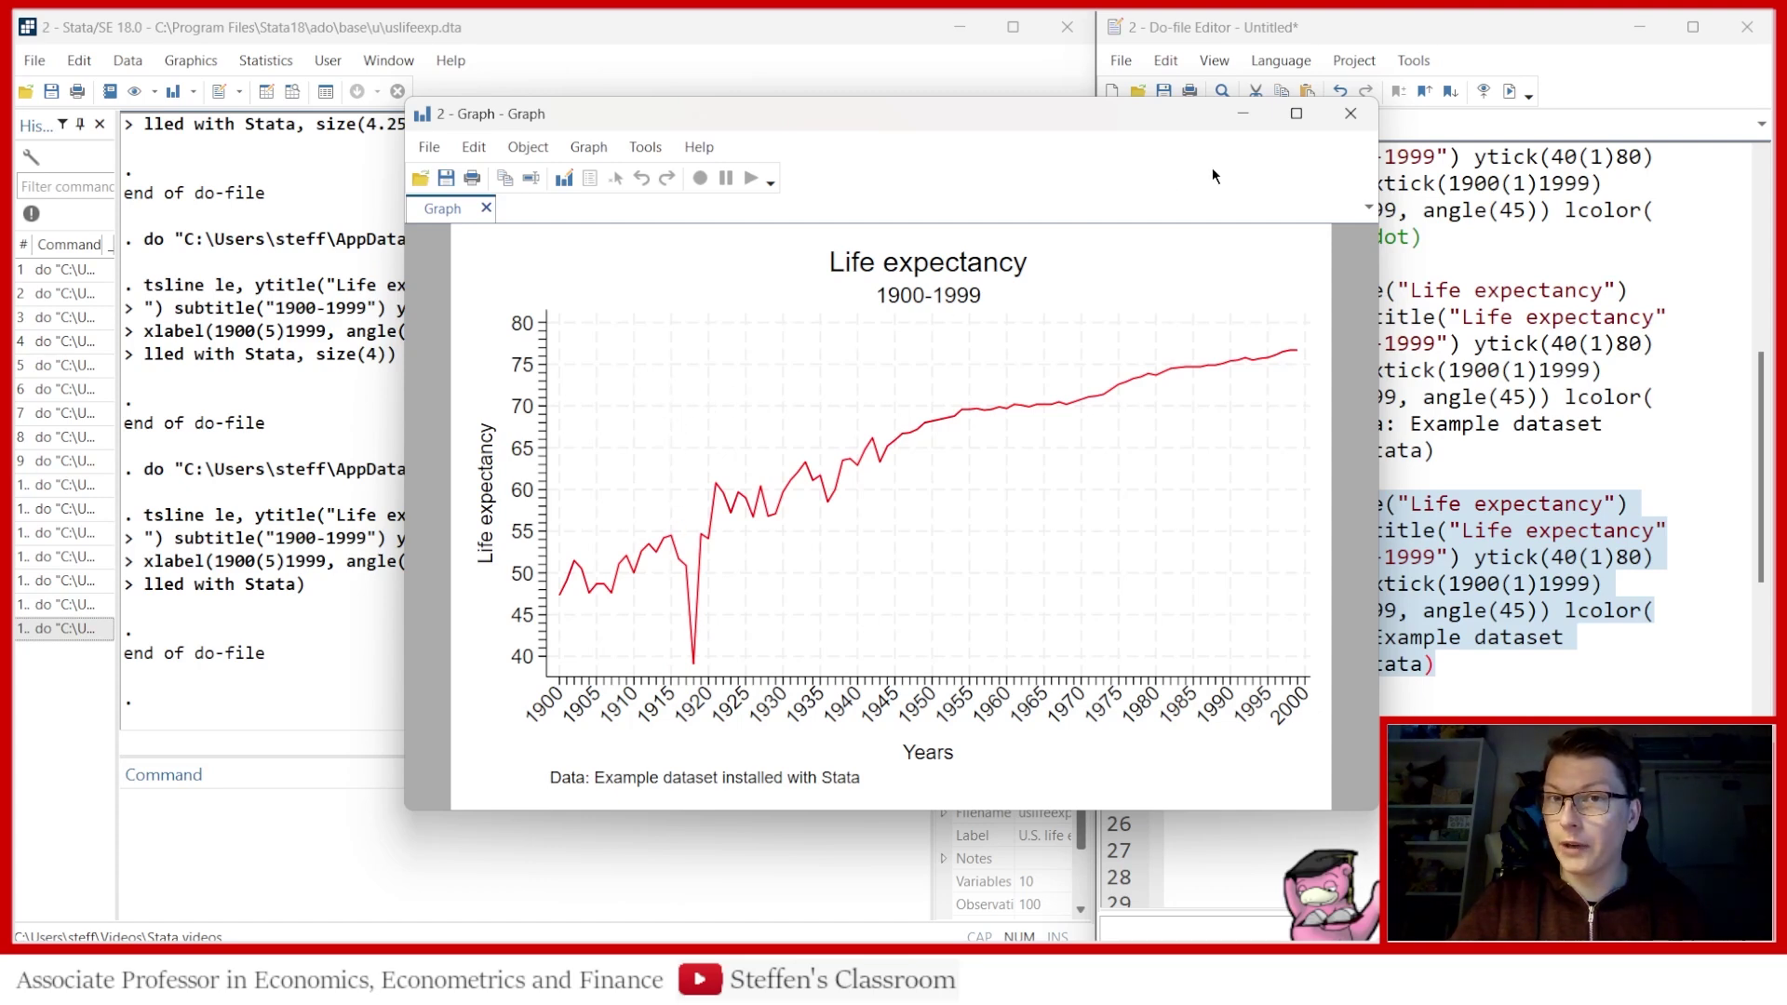
{"action": "left_click", "coordinate": [1350, 113]}
{"action": "left_click_drag", "start_coordinate": [1474, 668], "coordinate": [1174, 510]}
{"action": "key", "text": "ctrl+c"}
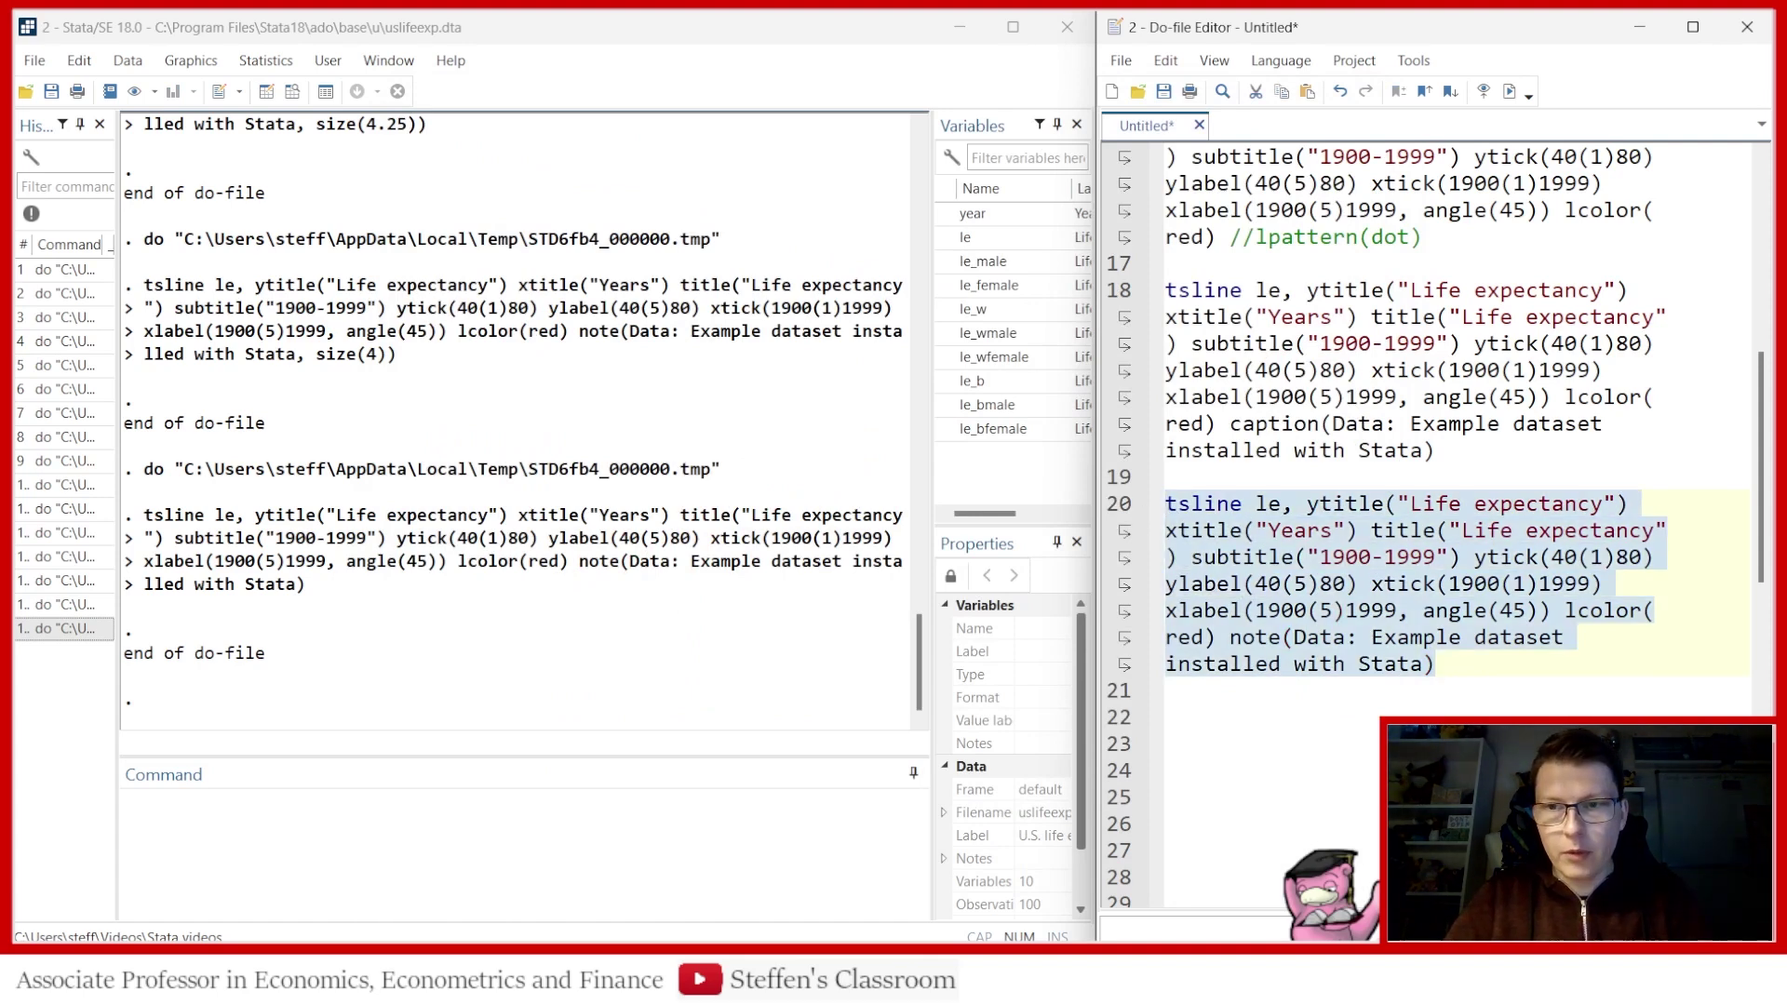
{"action": "left_click", "coordinate": [1464, 657]}
Paste the tsline command on line 22 and append tline(1914 1918, lpattern(dash))
{"action": "key", "text": "Return"}
{"action": "key", "text": "Return"}
{"action": "key", "text": "Return"}
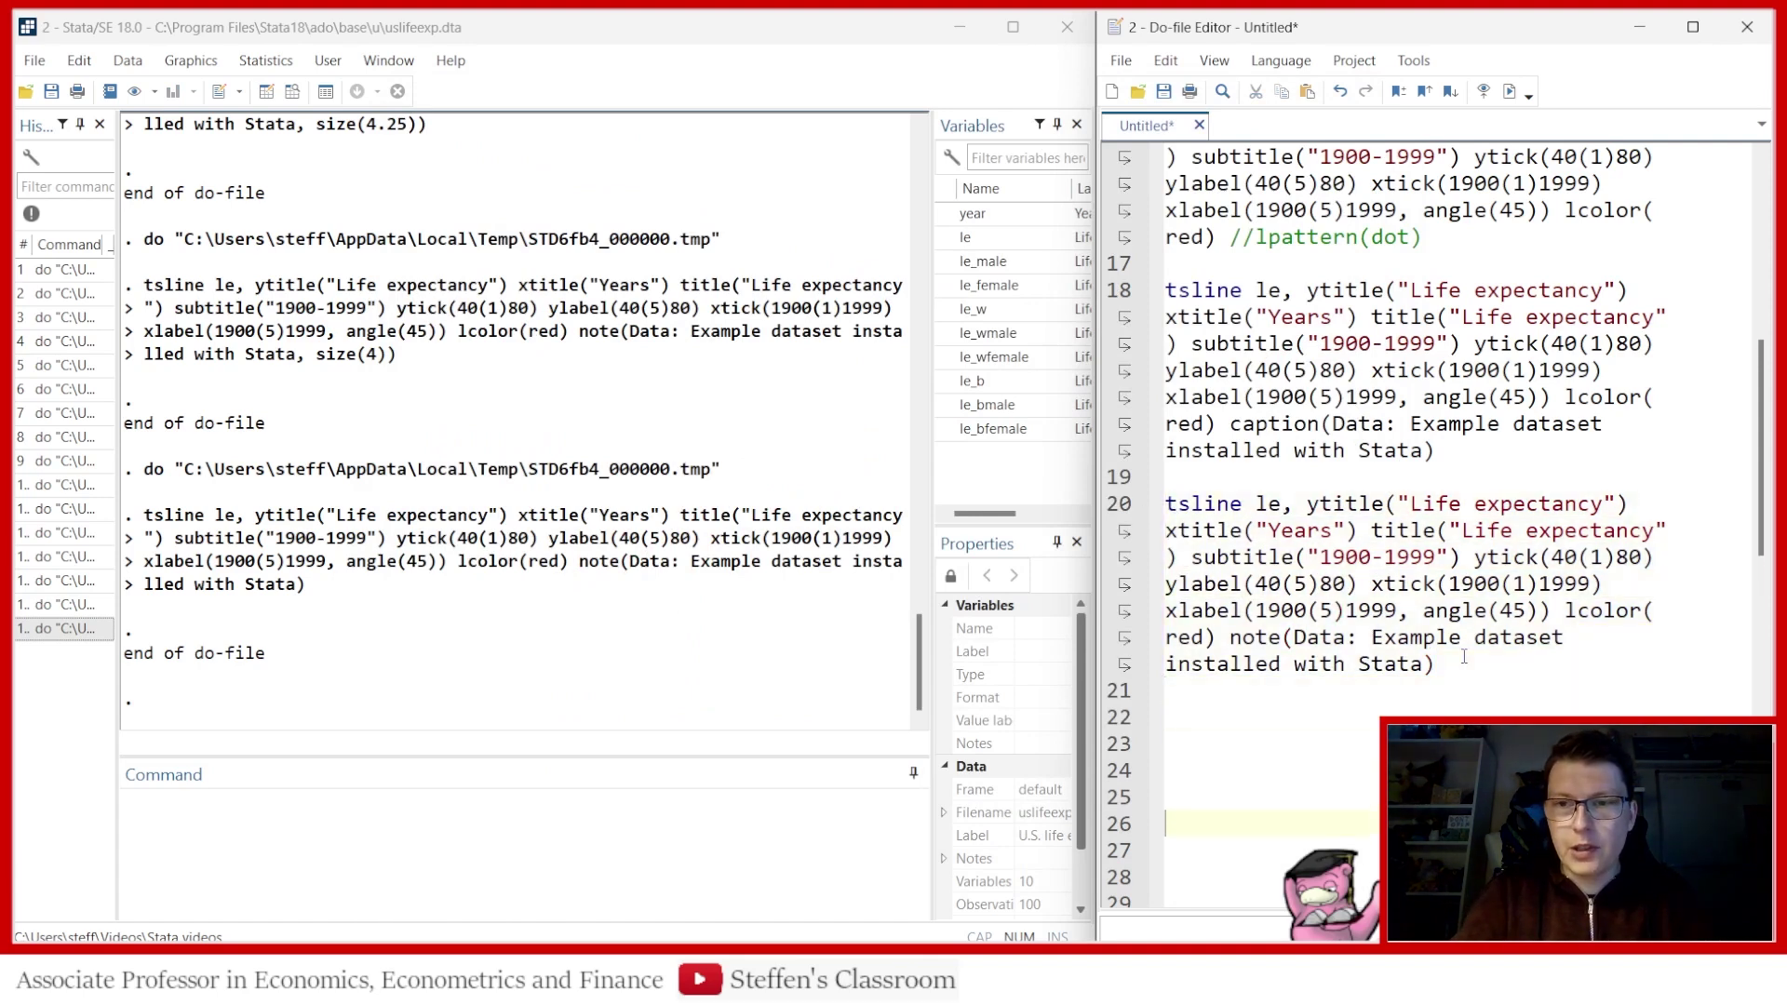
{"action": "key", "text": "Return"}
{"action": "key", "text": "Return"}
{"action": "key", "text": "Return"}
{"action": "key", "text": "Return"}
{"action": "key", "text": "Return"}
{"action": "key", "text": "Return"}
{"action": "key", "text": "Return"}
{"action": "key", "text": "Return"}
{"action": "key", "text": "Return"}
{"action": "key", "text": "Return"}
{"action": "key", "text": "Return"}
{"action": "key", "text": "Return"}
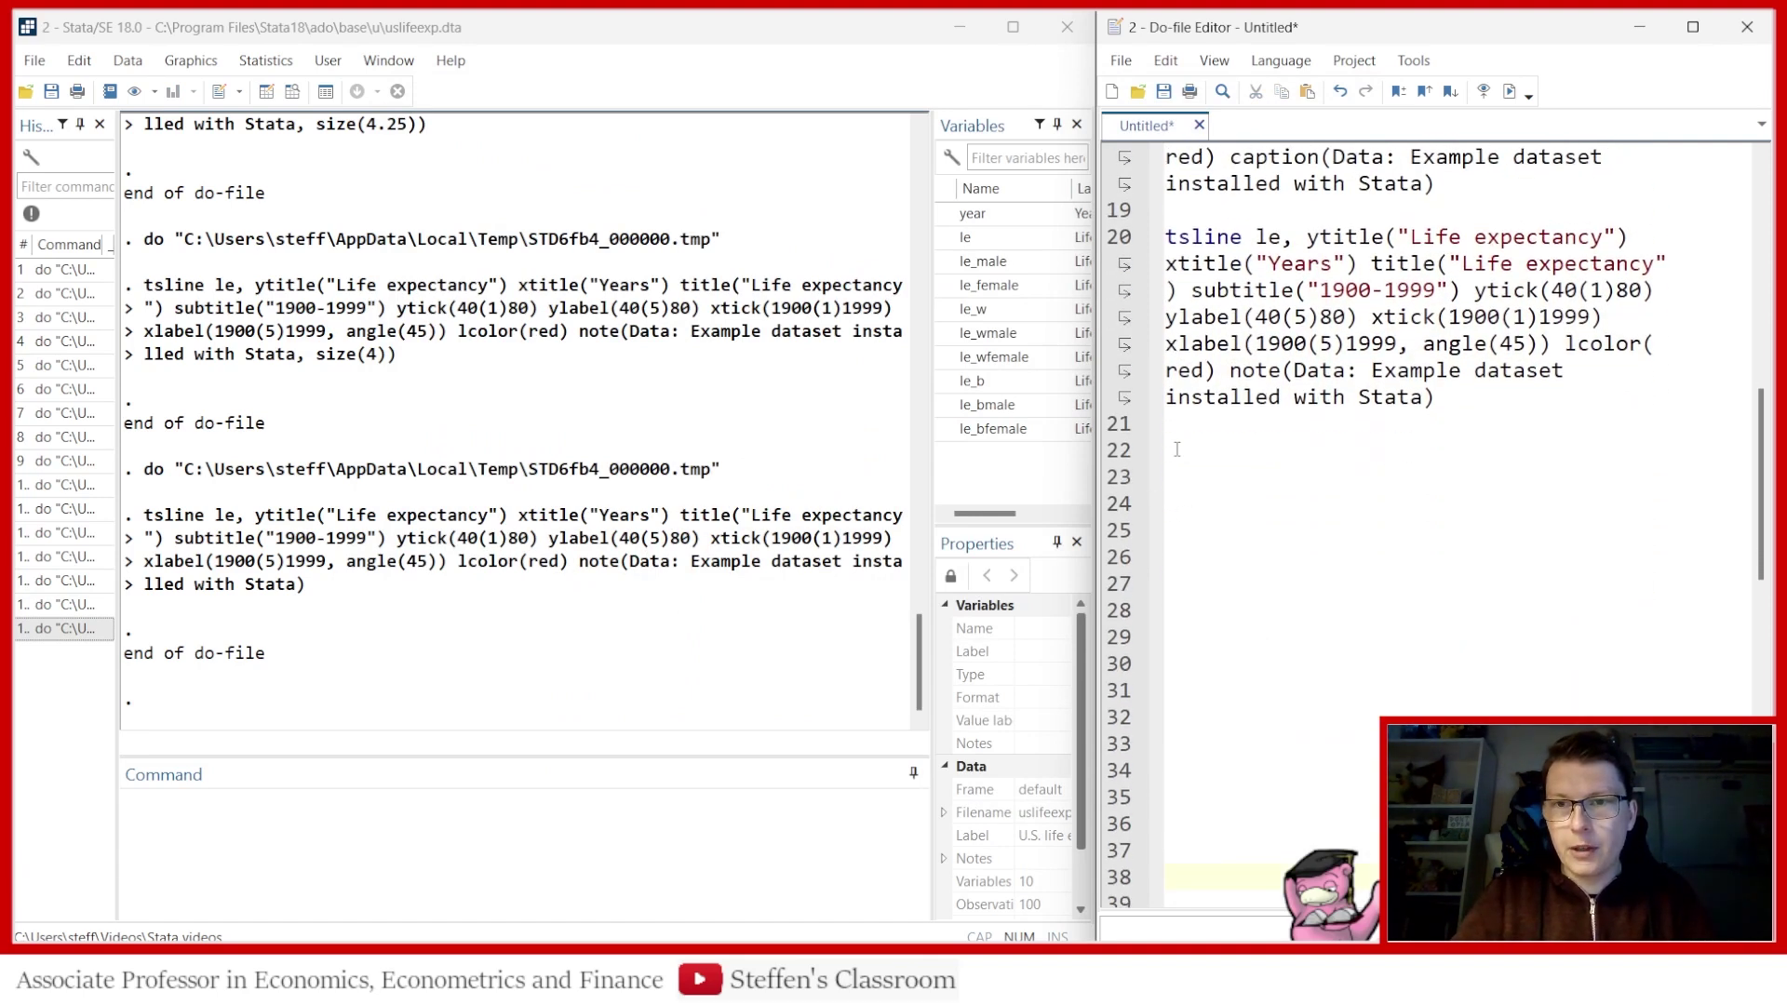
{"action": "left_click", "coordinate": [1176, 449]}
{"action": "key", "text": "ctrl+v"}
{"action": "scroll", "coordinate": [1479, 446], "scroll_direction": "down", "scroll_amount": 2}
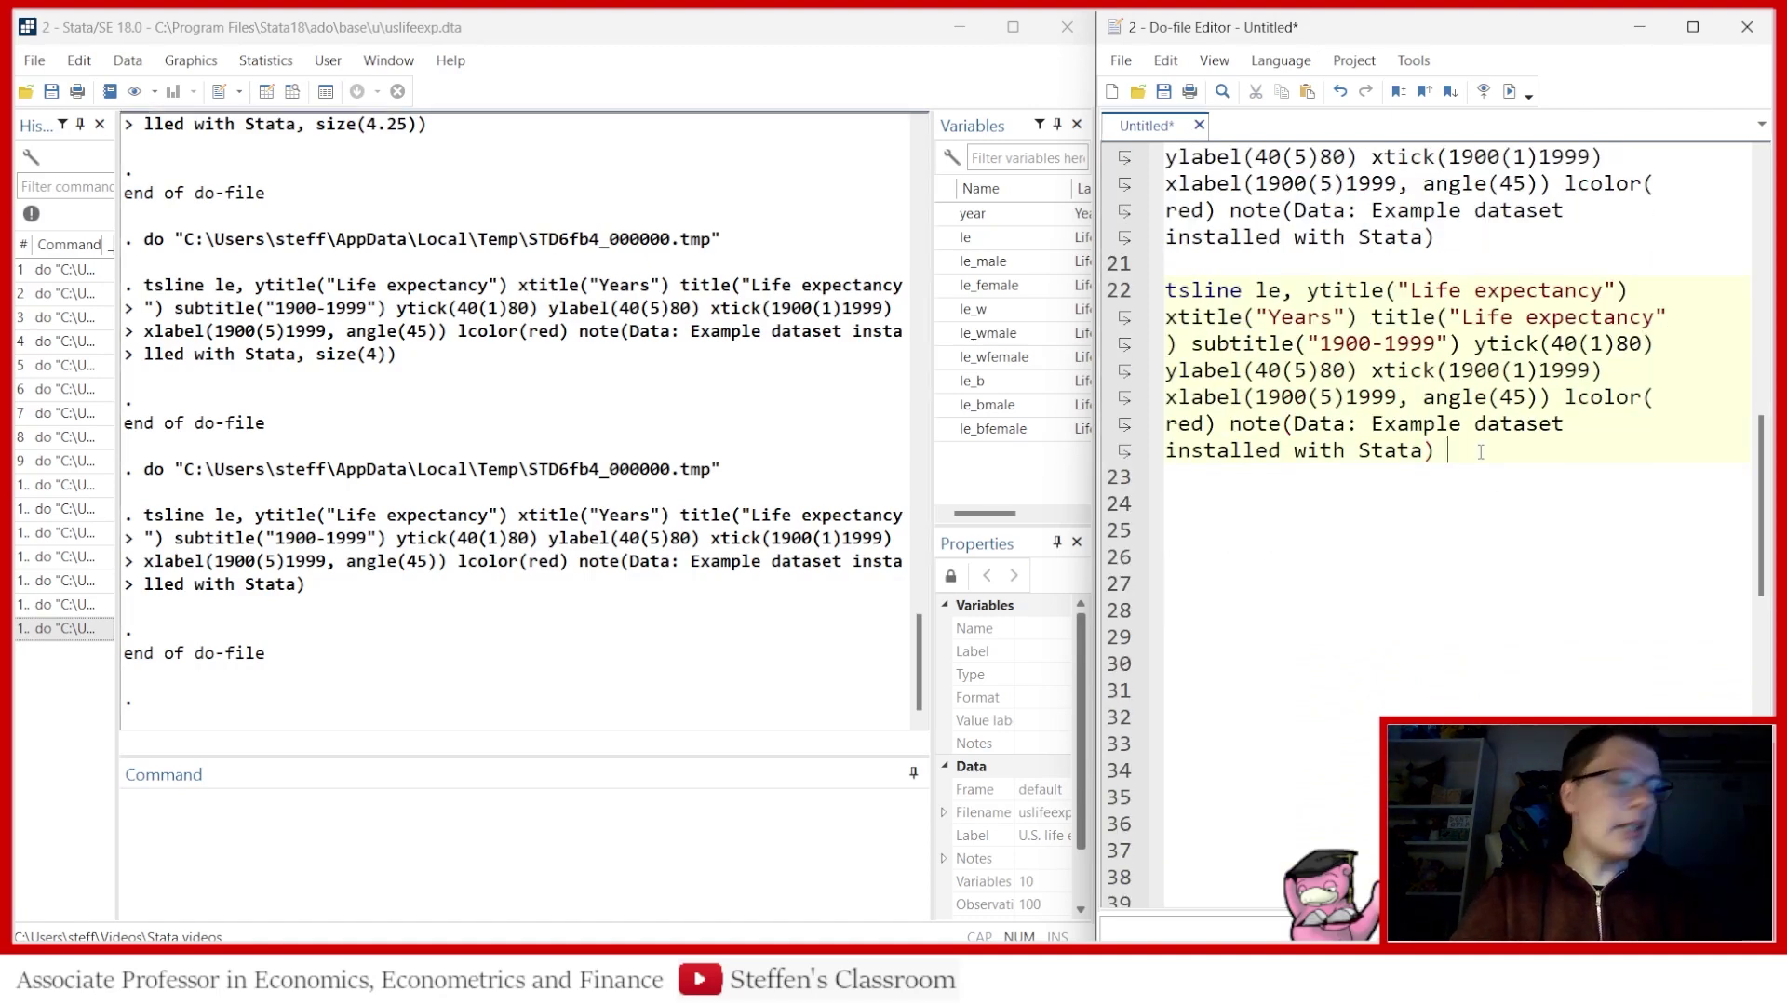
{"action": "type", "text": "tline"}
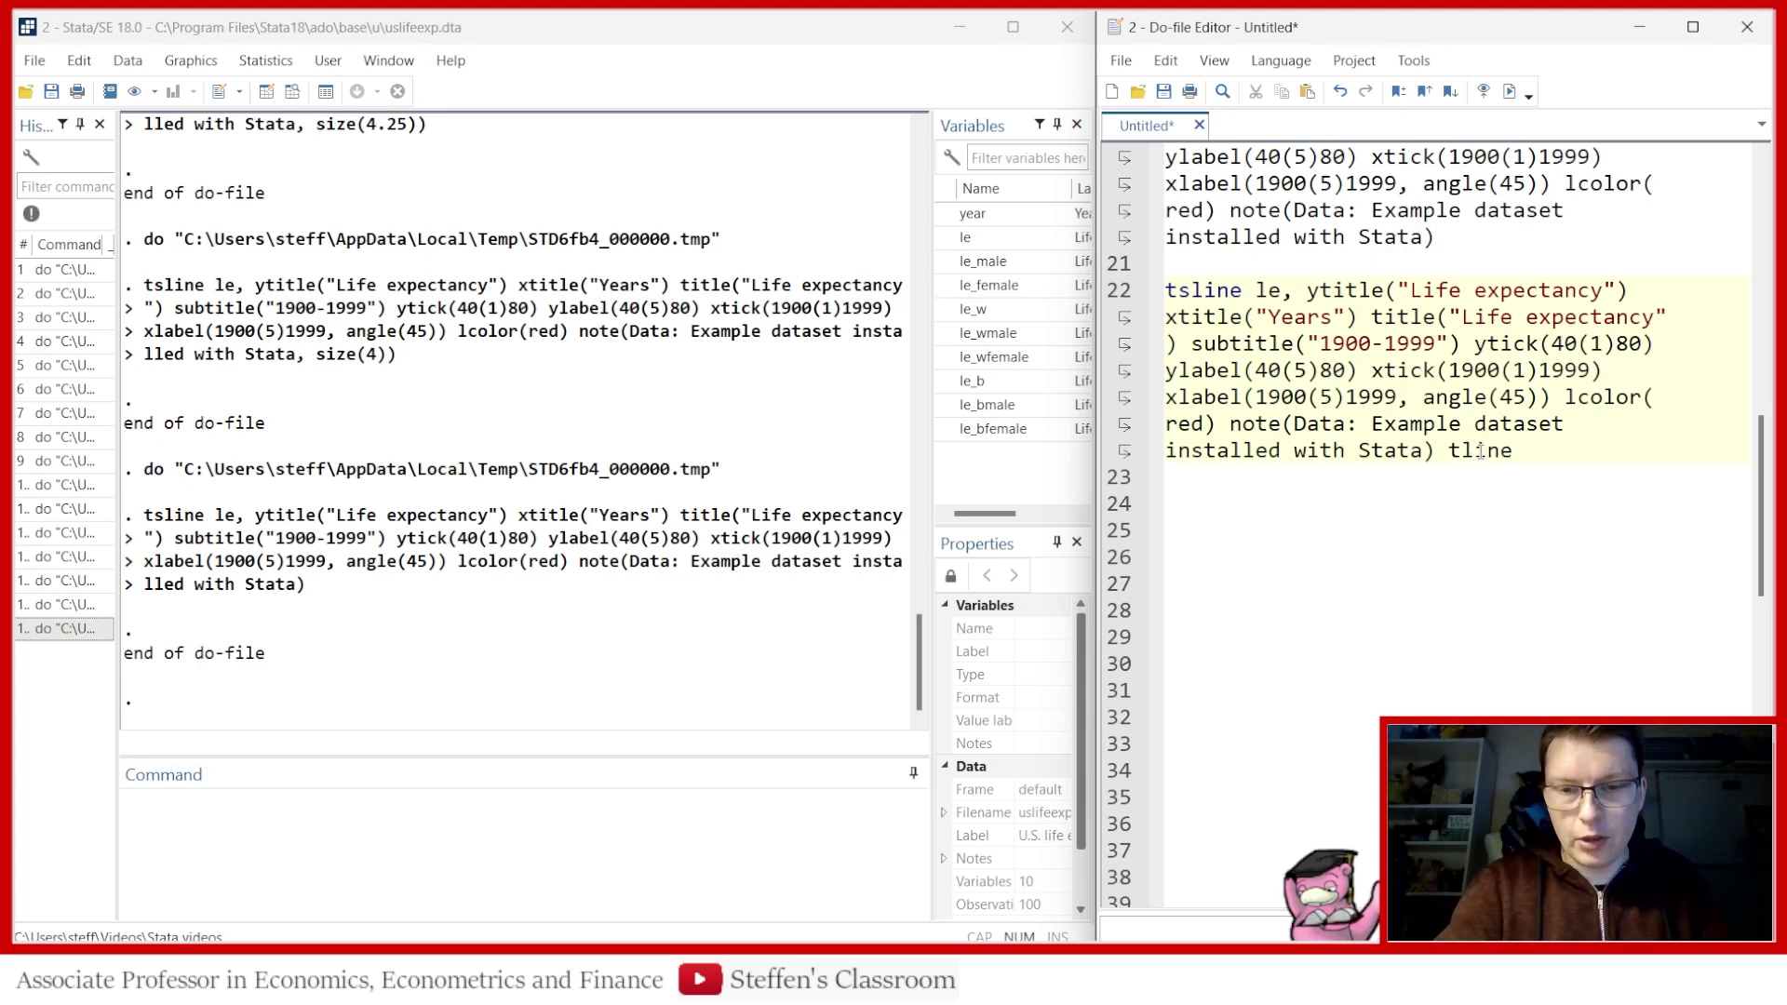
{"action": "type", "text": "("}
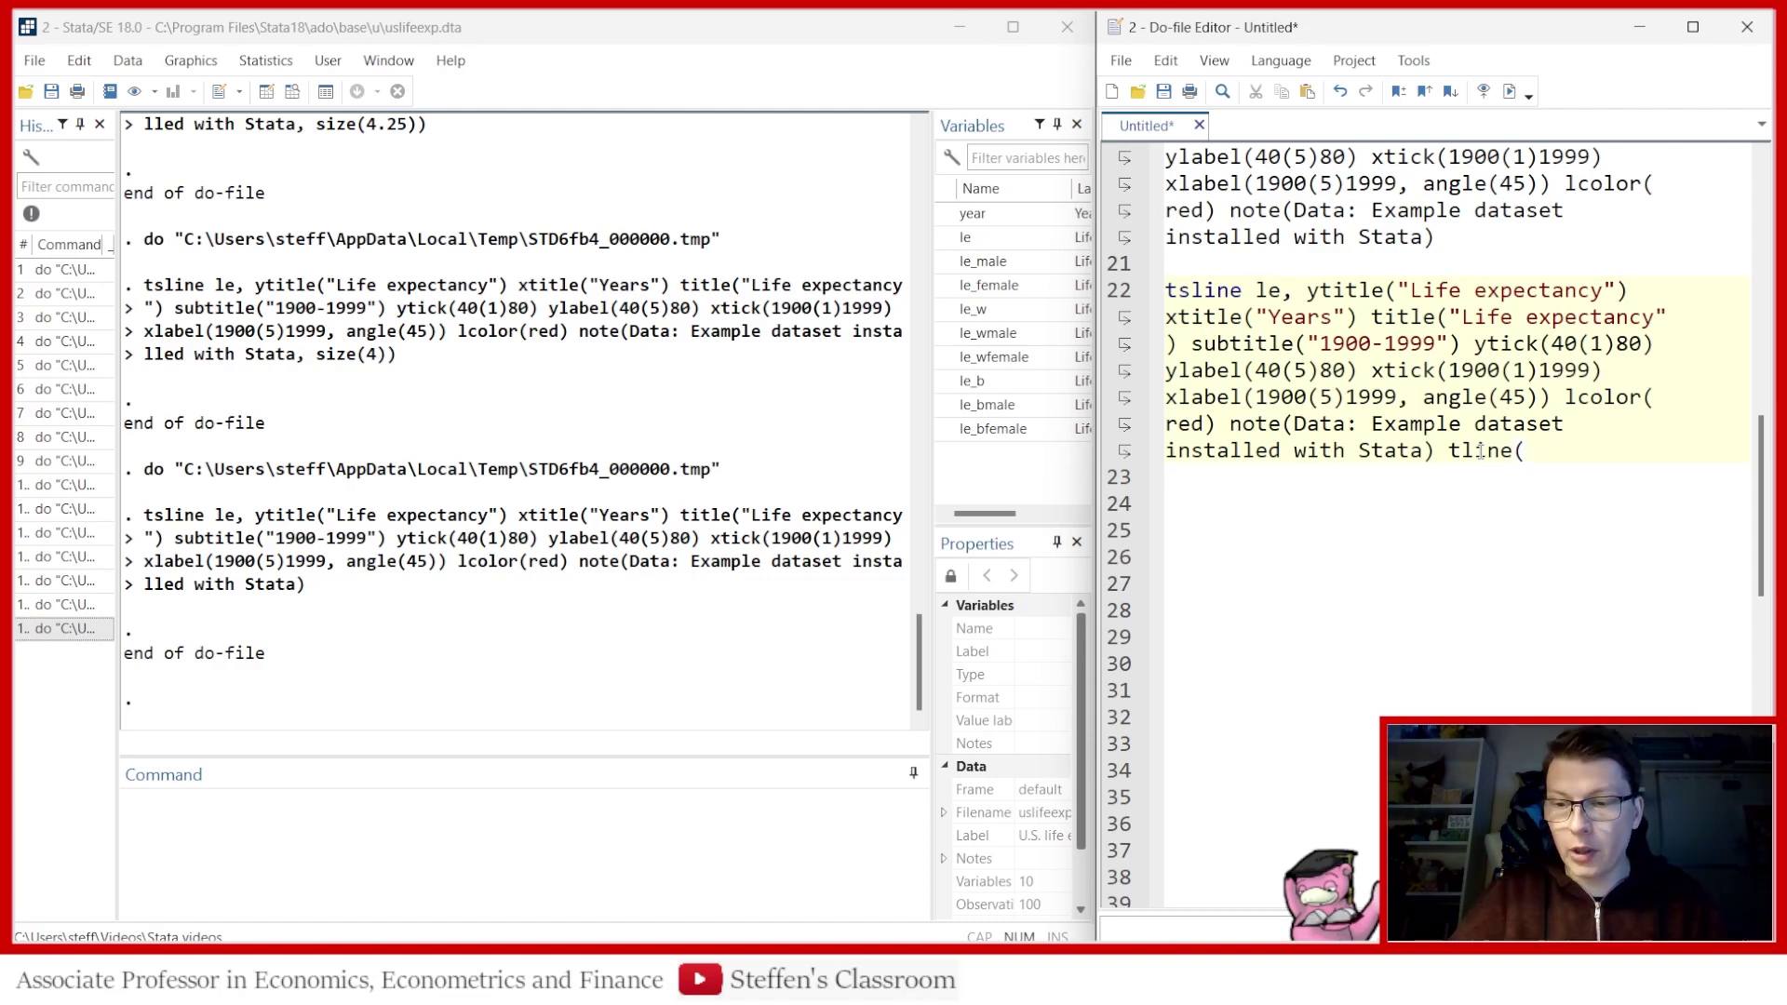
{"action": "type", "text": "1914"}
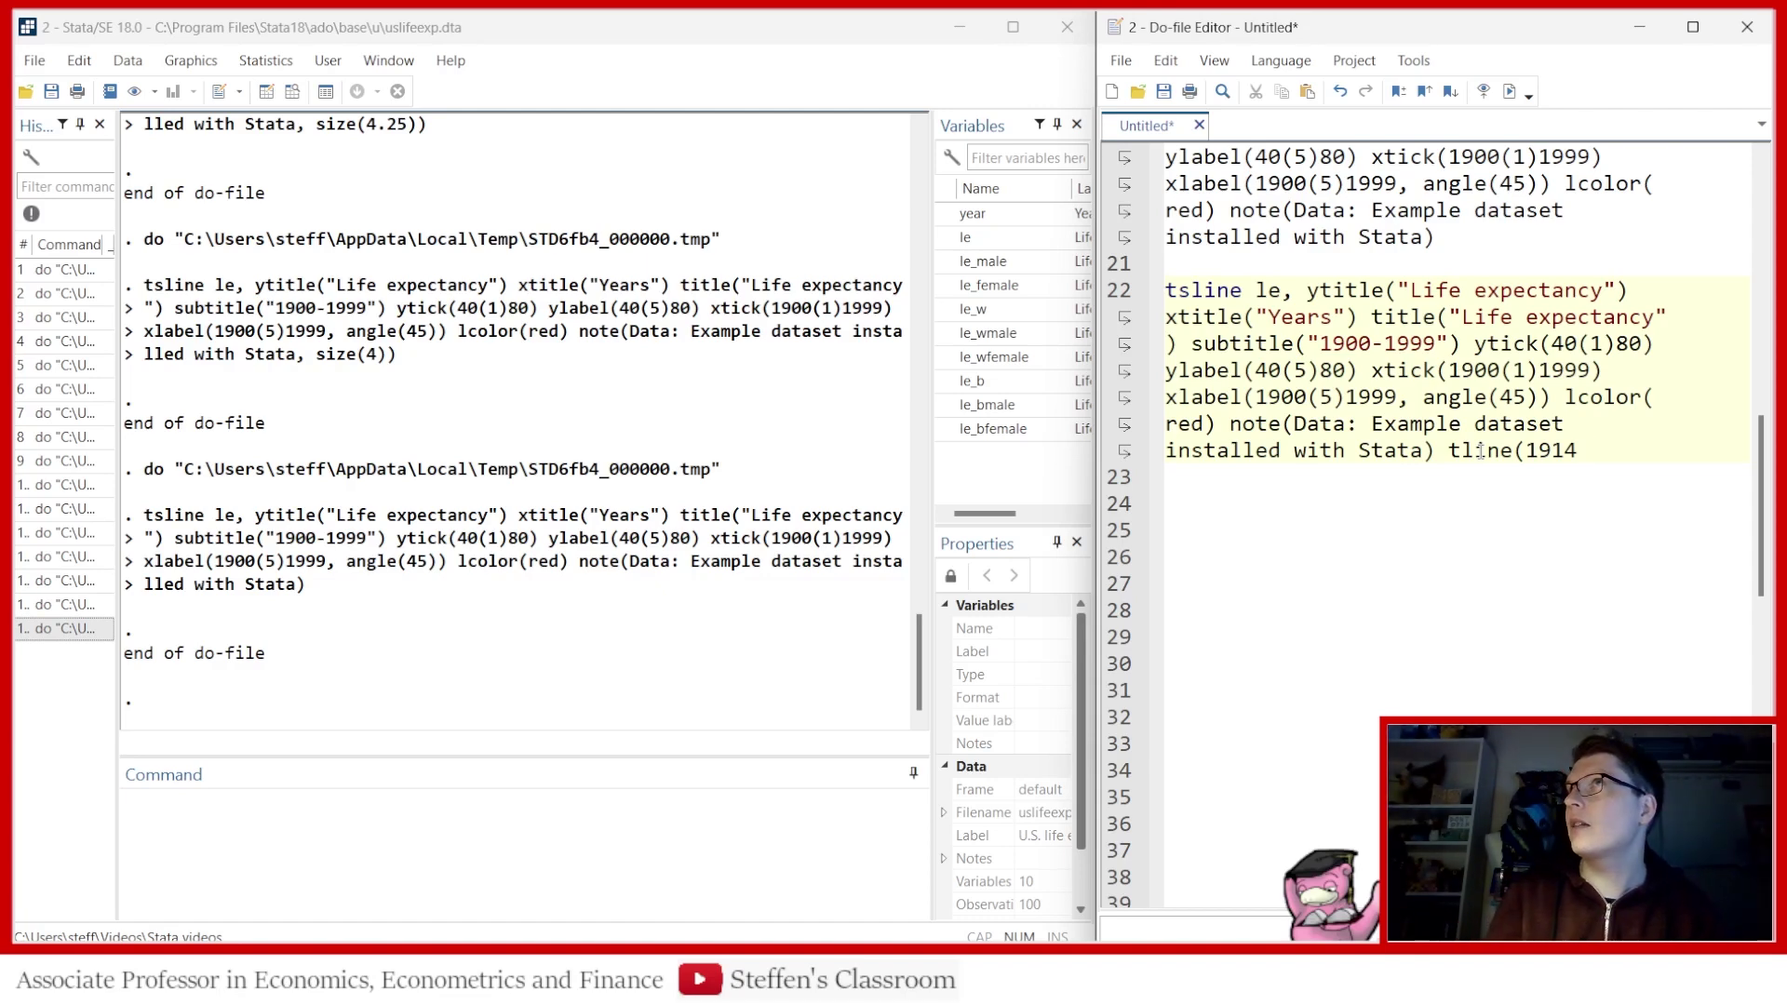
{"action": "type", "text": " 1918"}
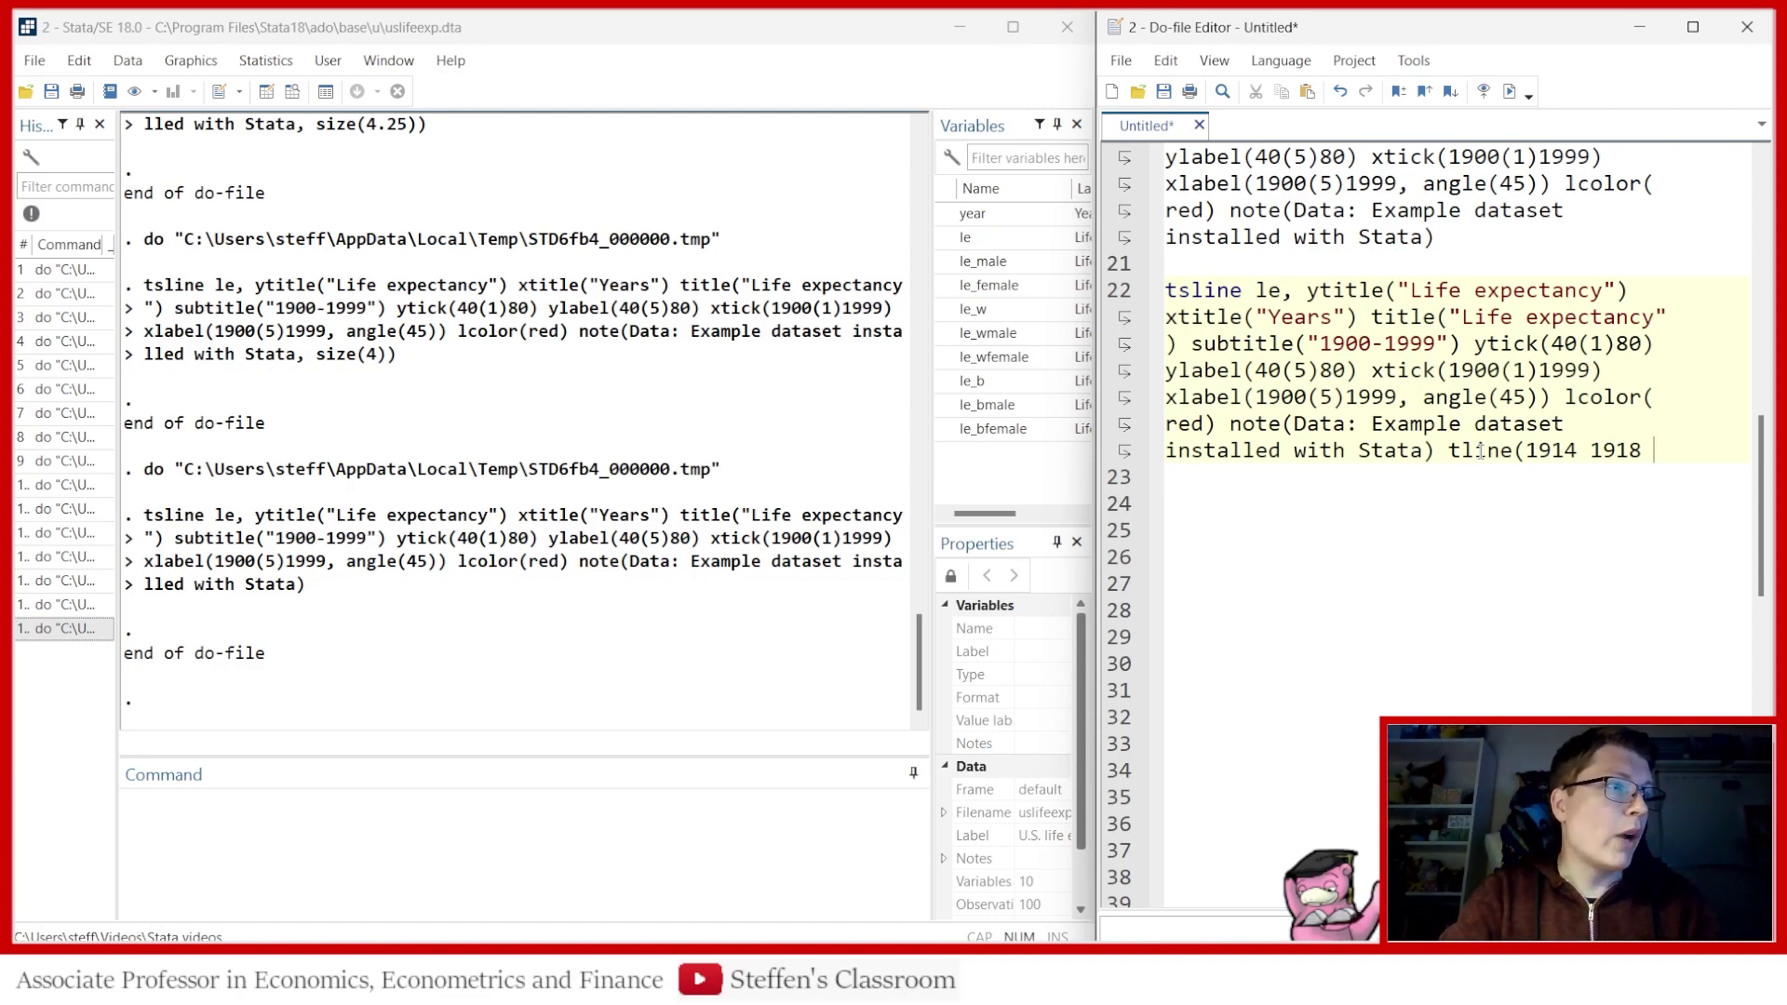
{"action": "key", "text": "BackSpace"}
{"action": "type", "text": ", la"}
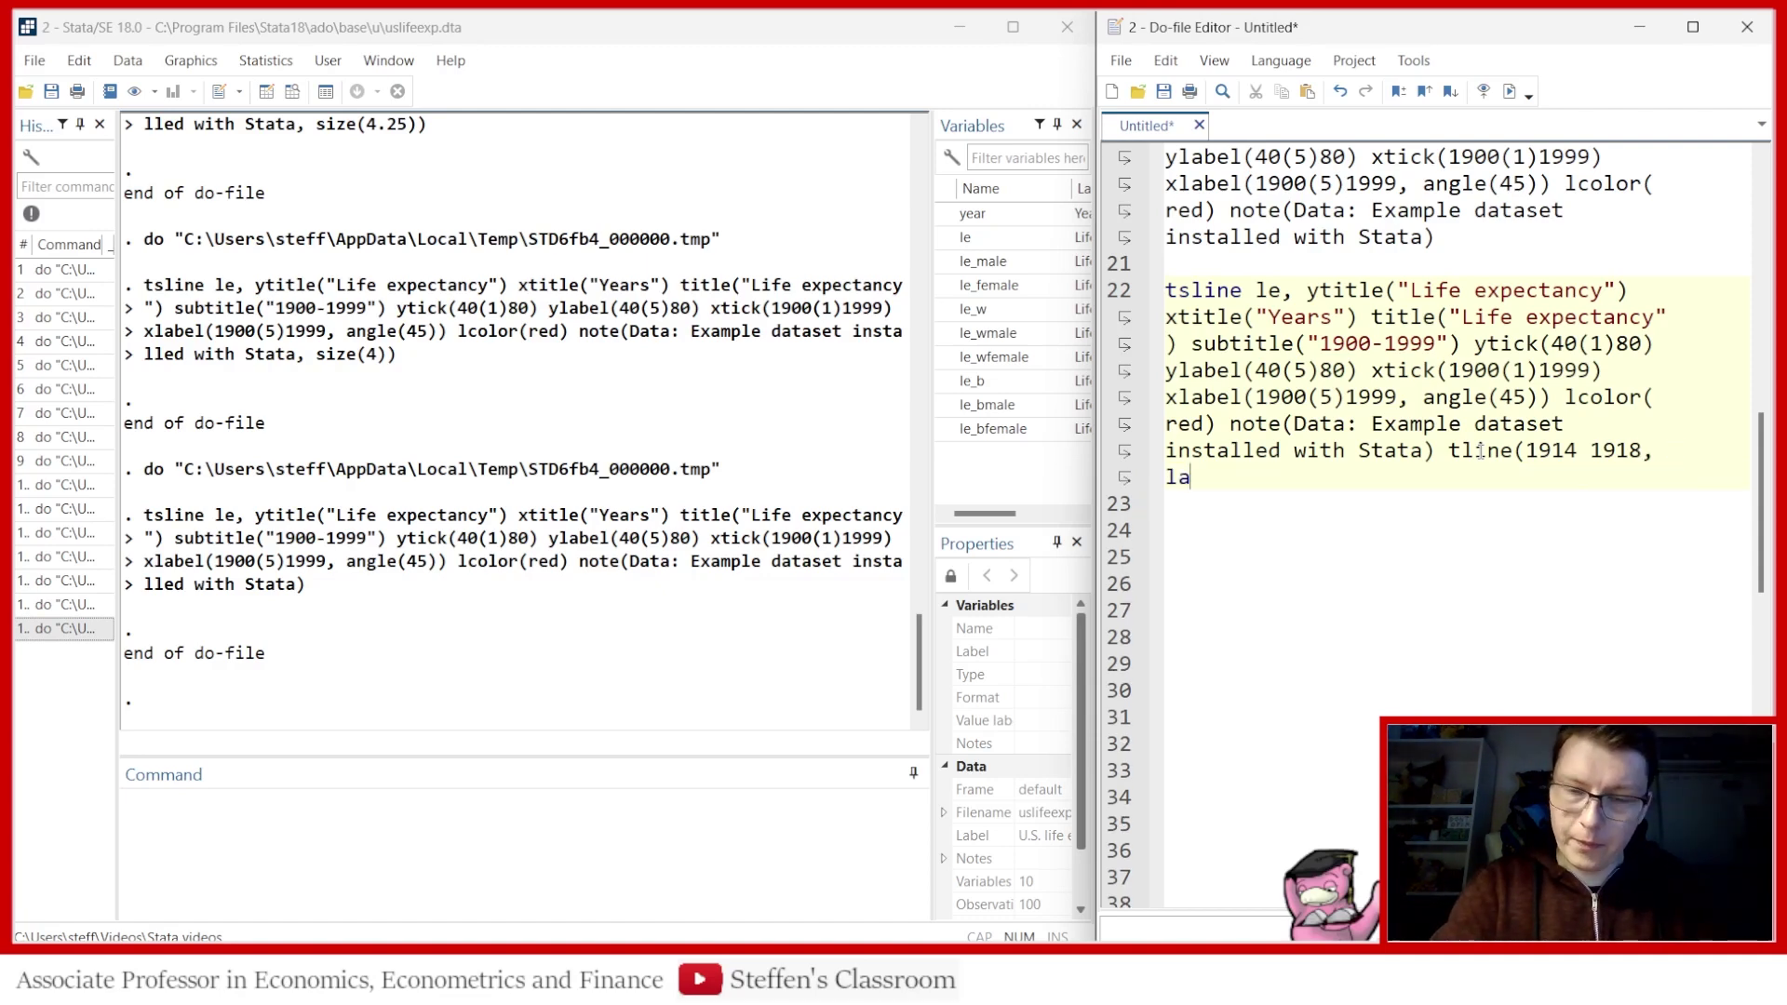
{"action": "key", "text": "BackSpace"}
{"action": "type", "text": "patte"}
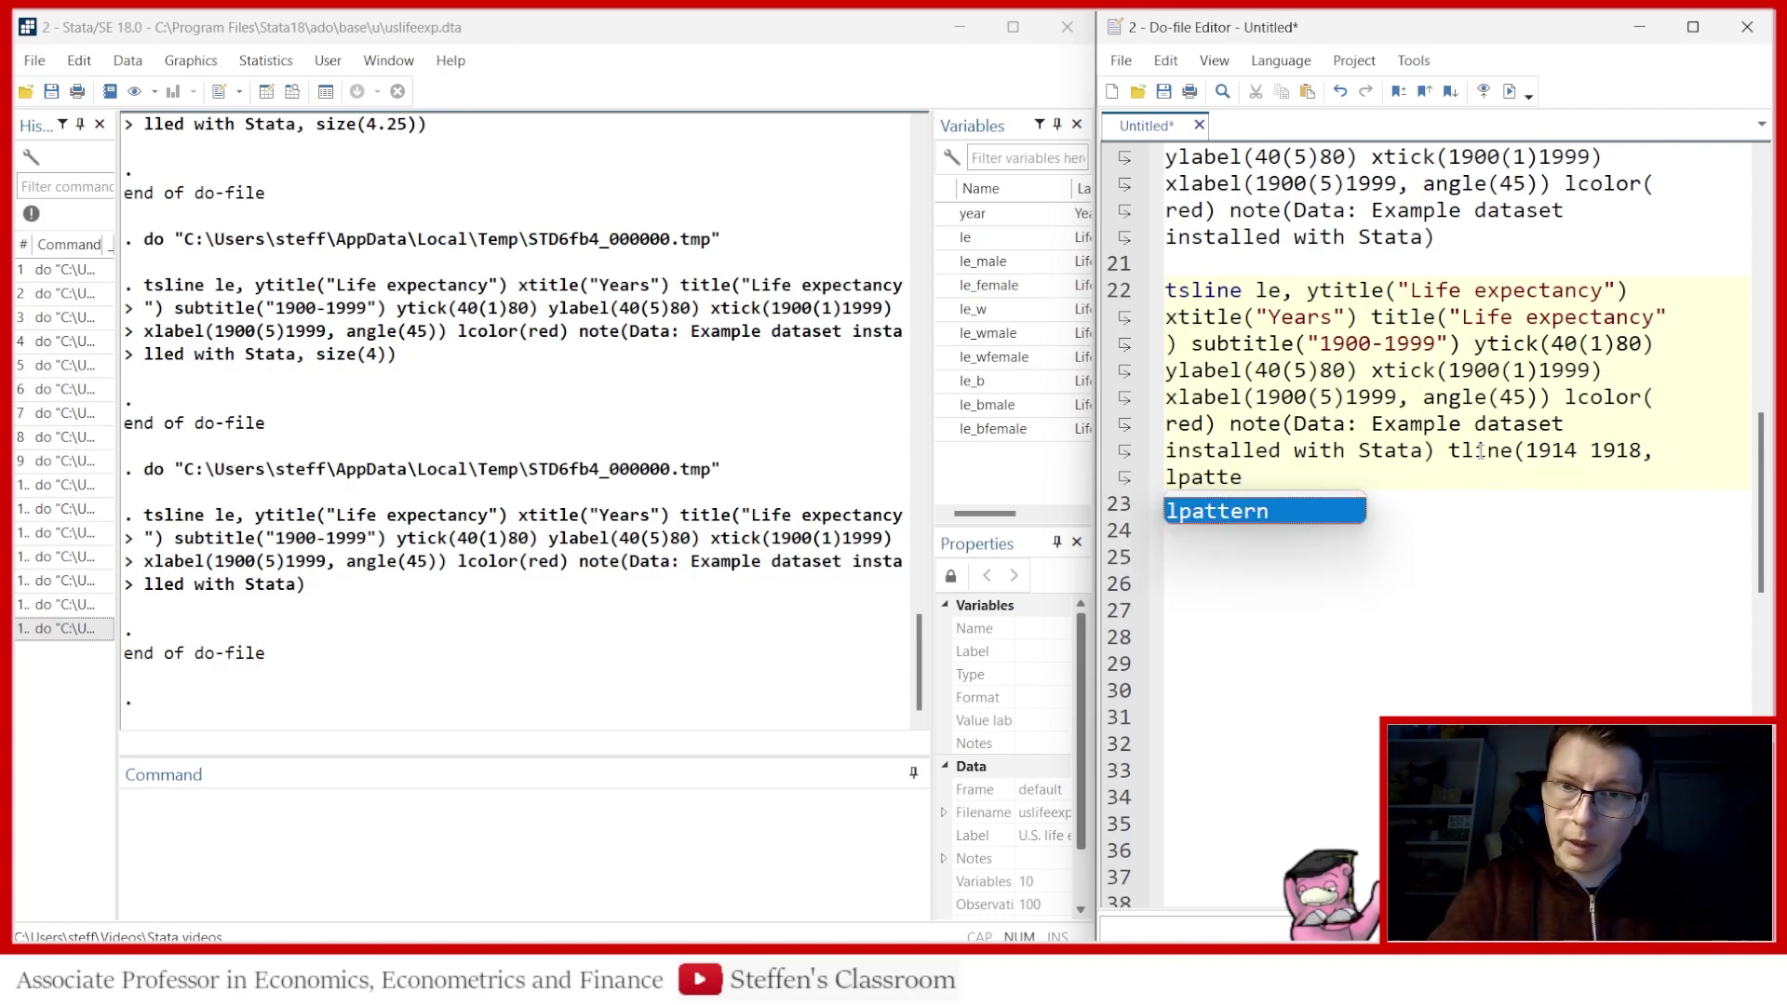
{"action": "type", "text": "rn("}
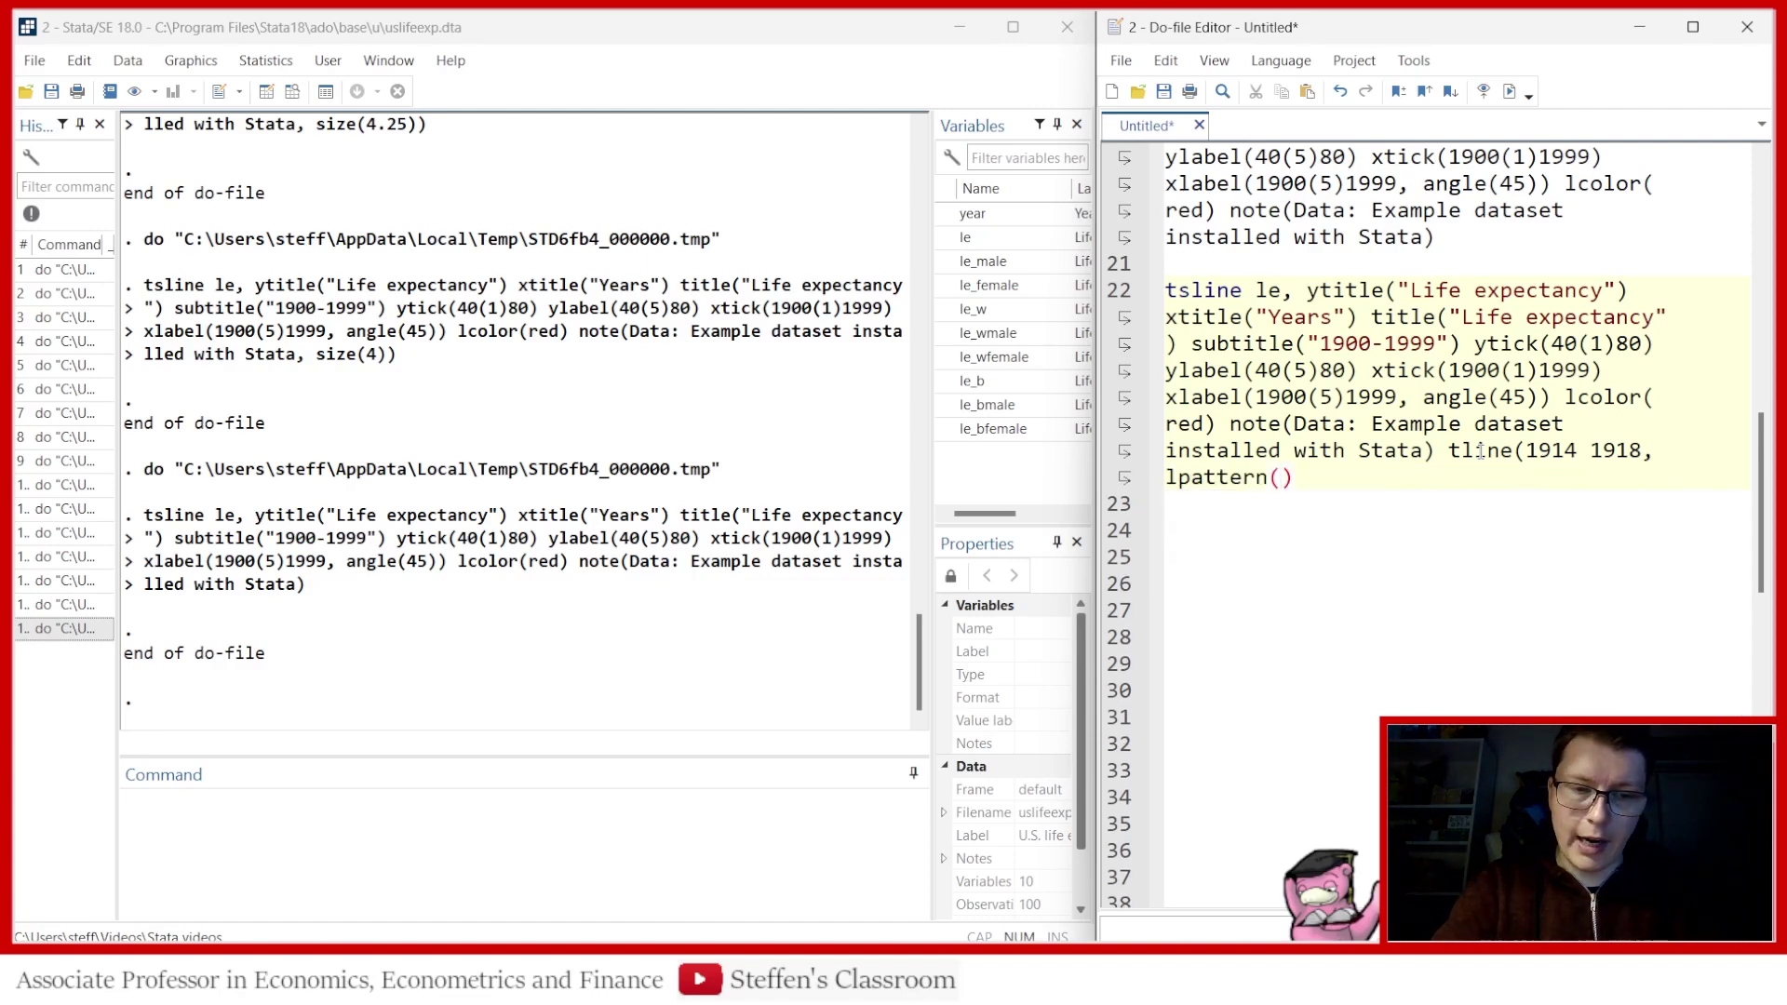
{"action": "type", "text": "das"}
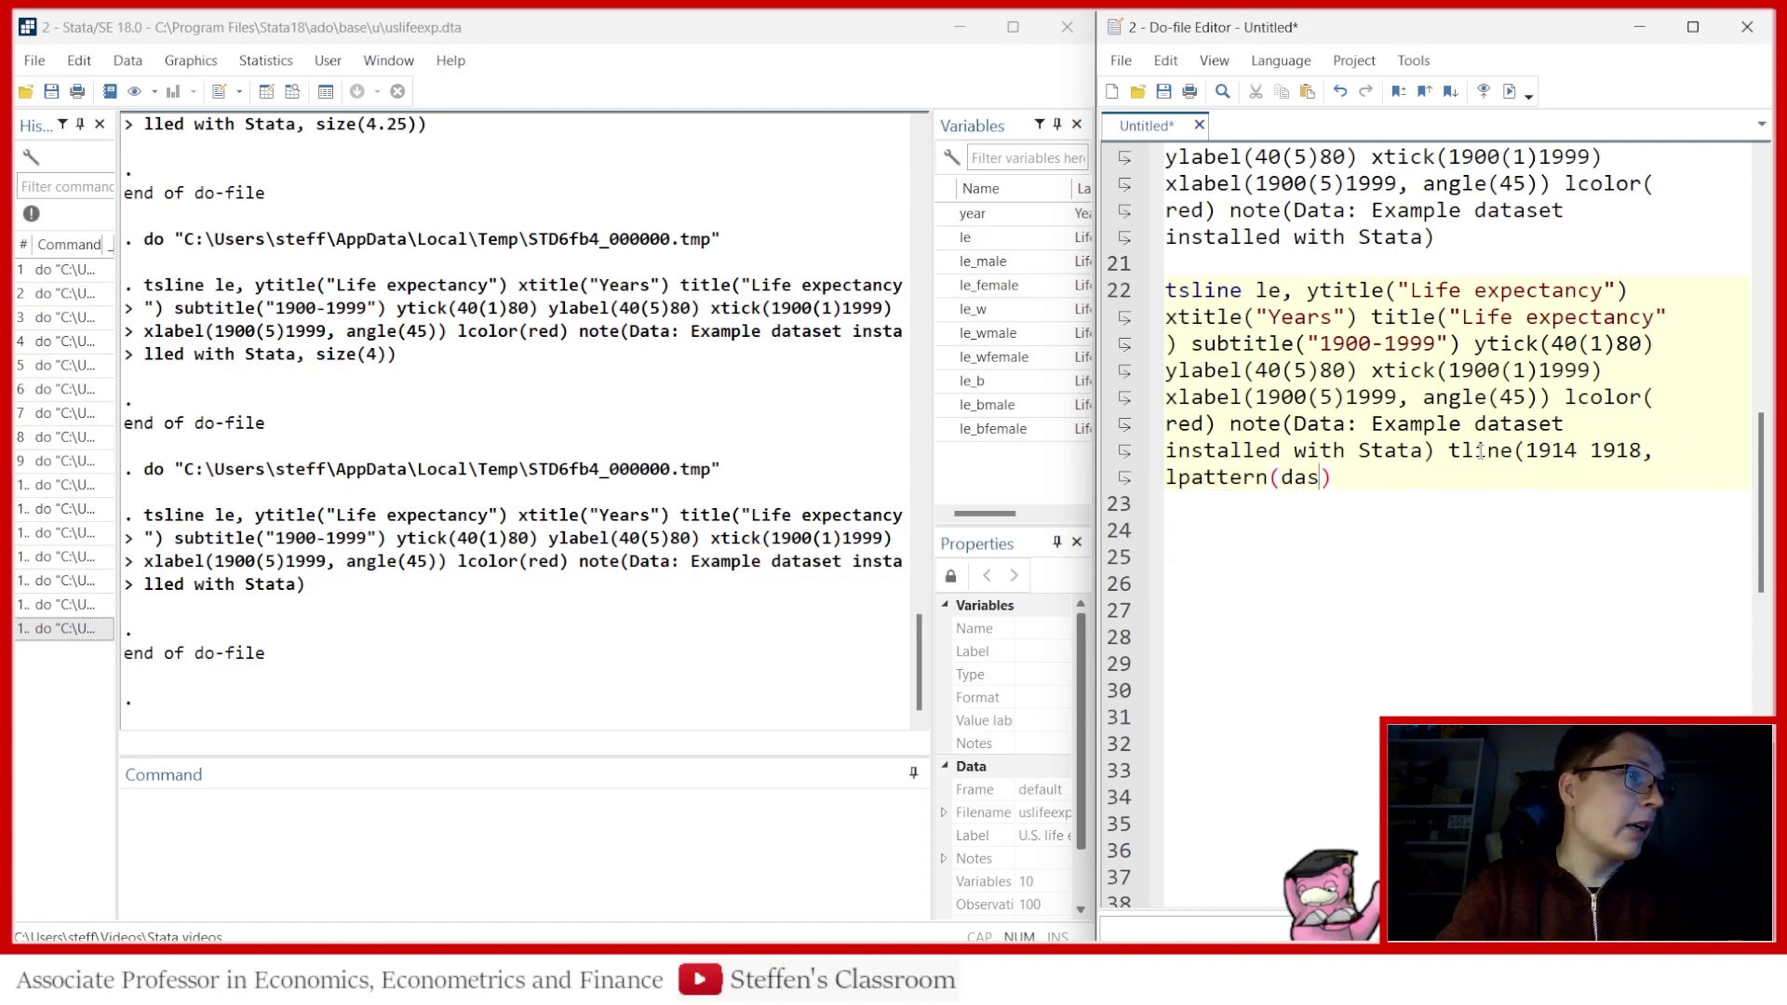
{"action": "type", "text": "h)"}
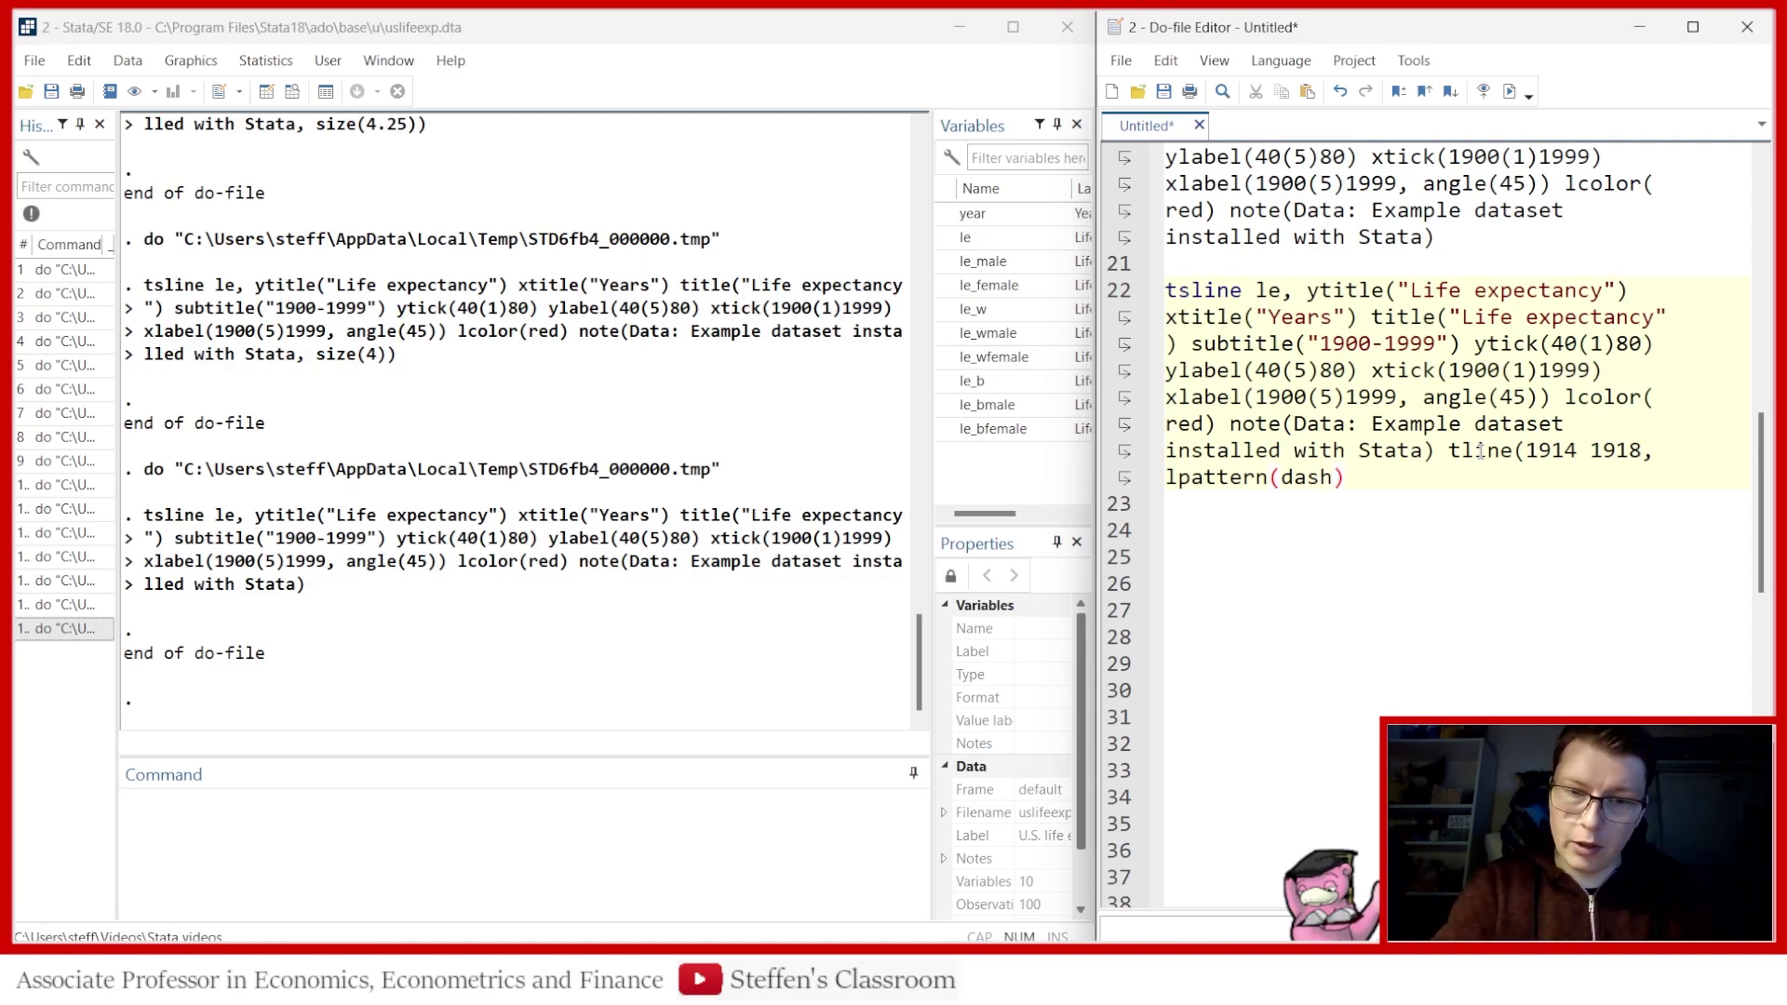
{"action": "type", "text": ")"}
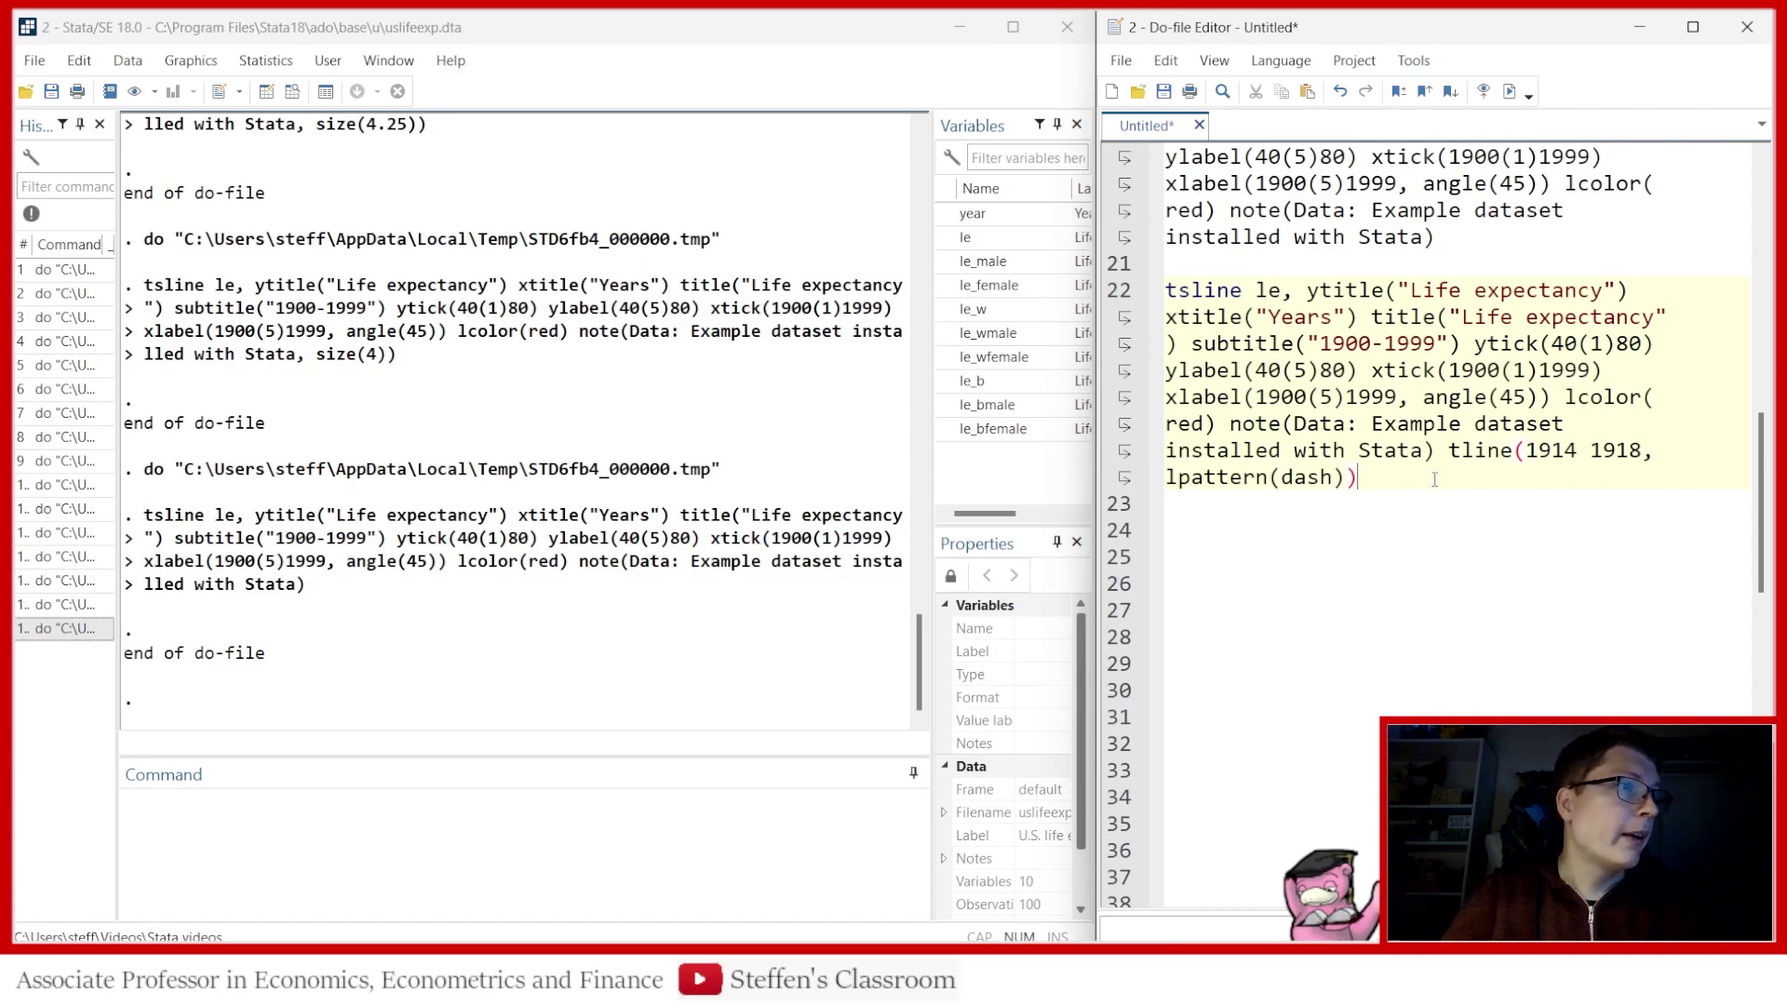
Run line 22 to check the dashed 1914 and 1918 lines, then close the graph
{"action": "left_click", "coordinate": [1114, 289]}
{"action": "left_click", "coordinate": [1508, 91]}
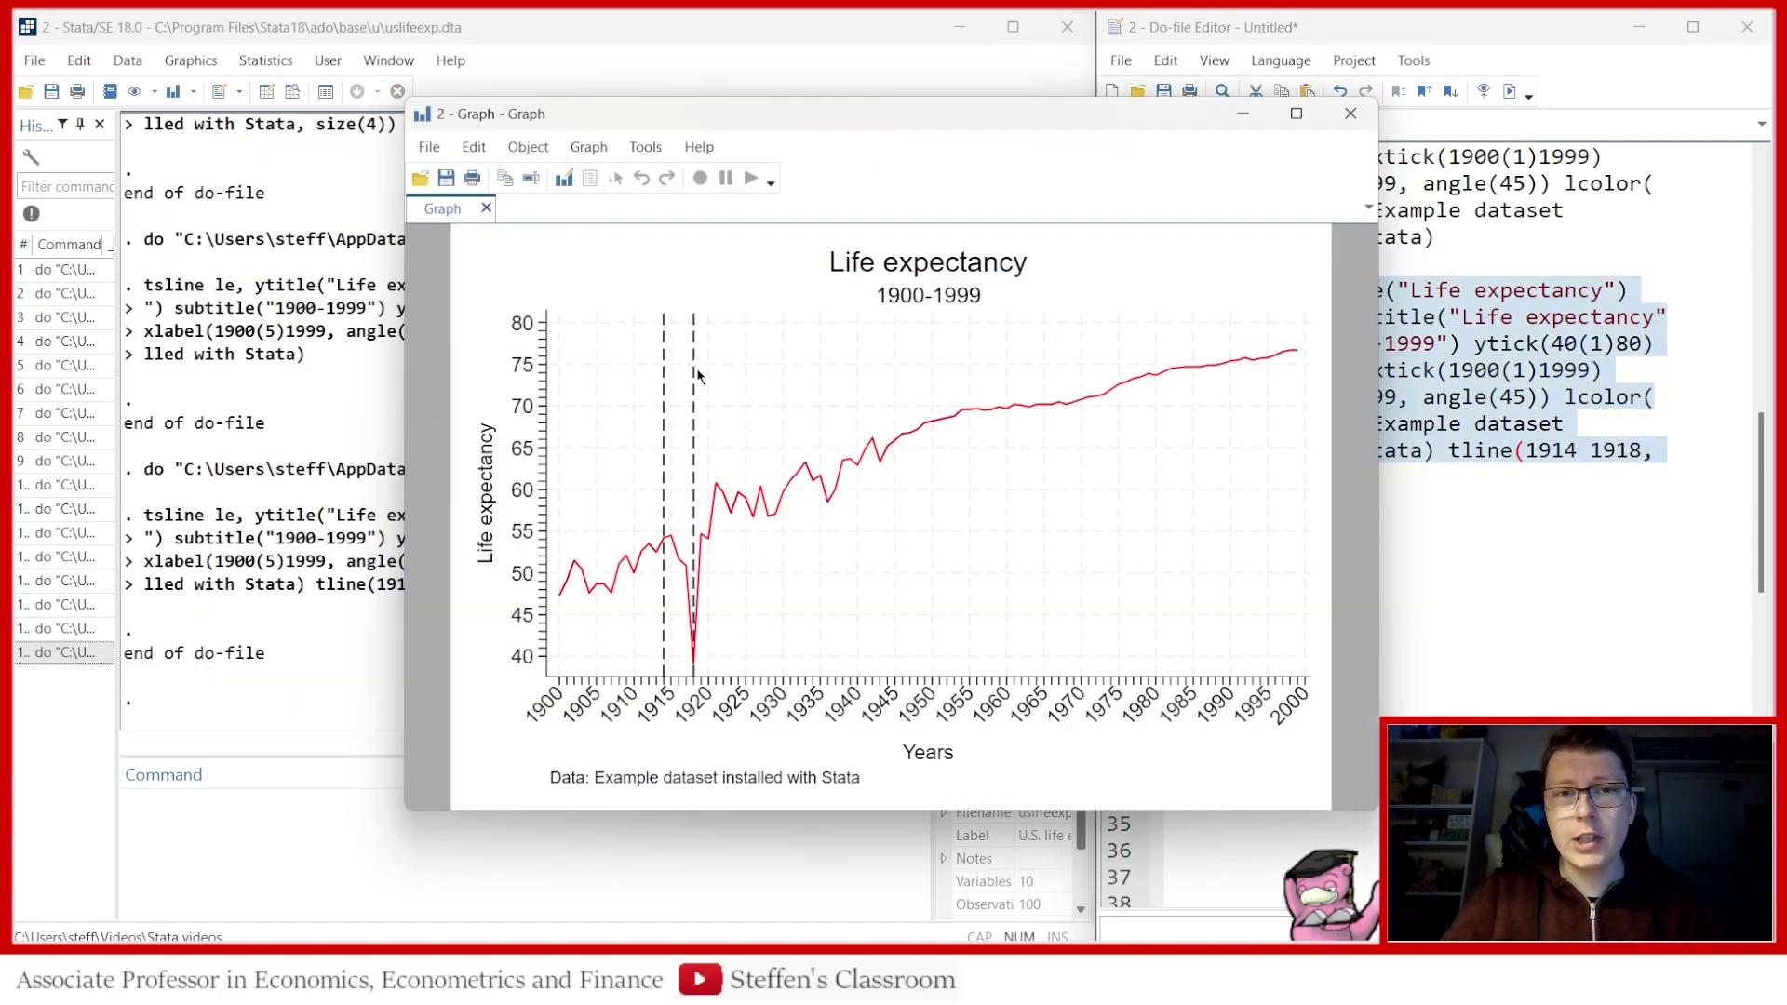
{"action": "left_click", "coordinate": [1351, 113]}
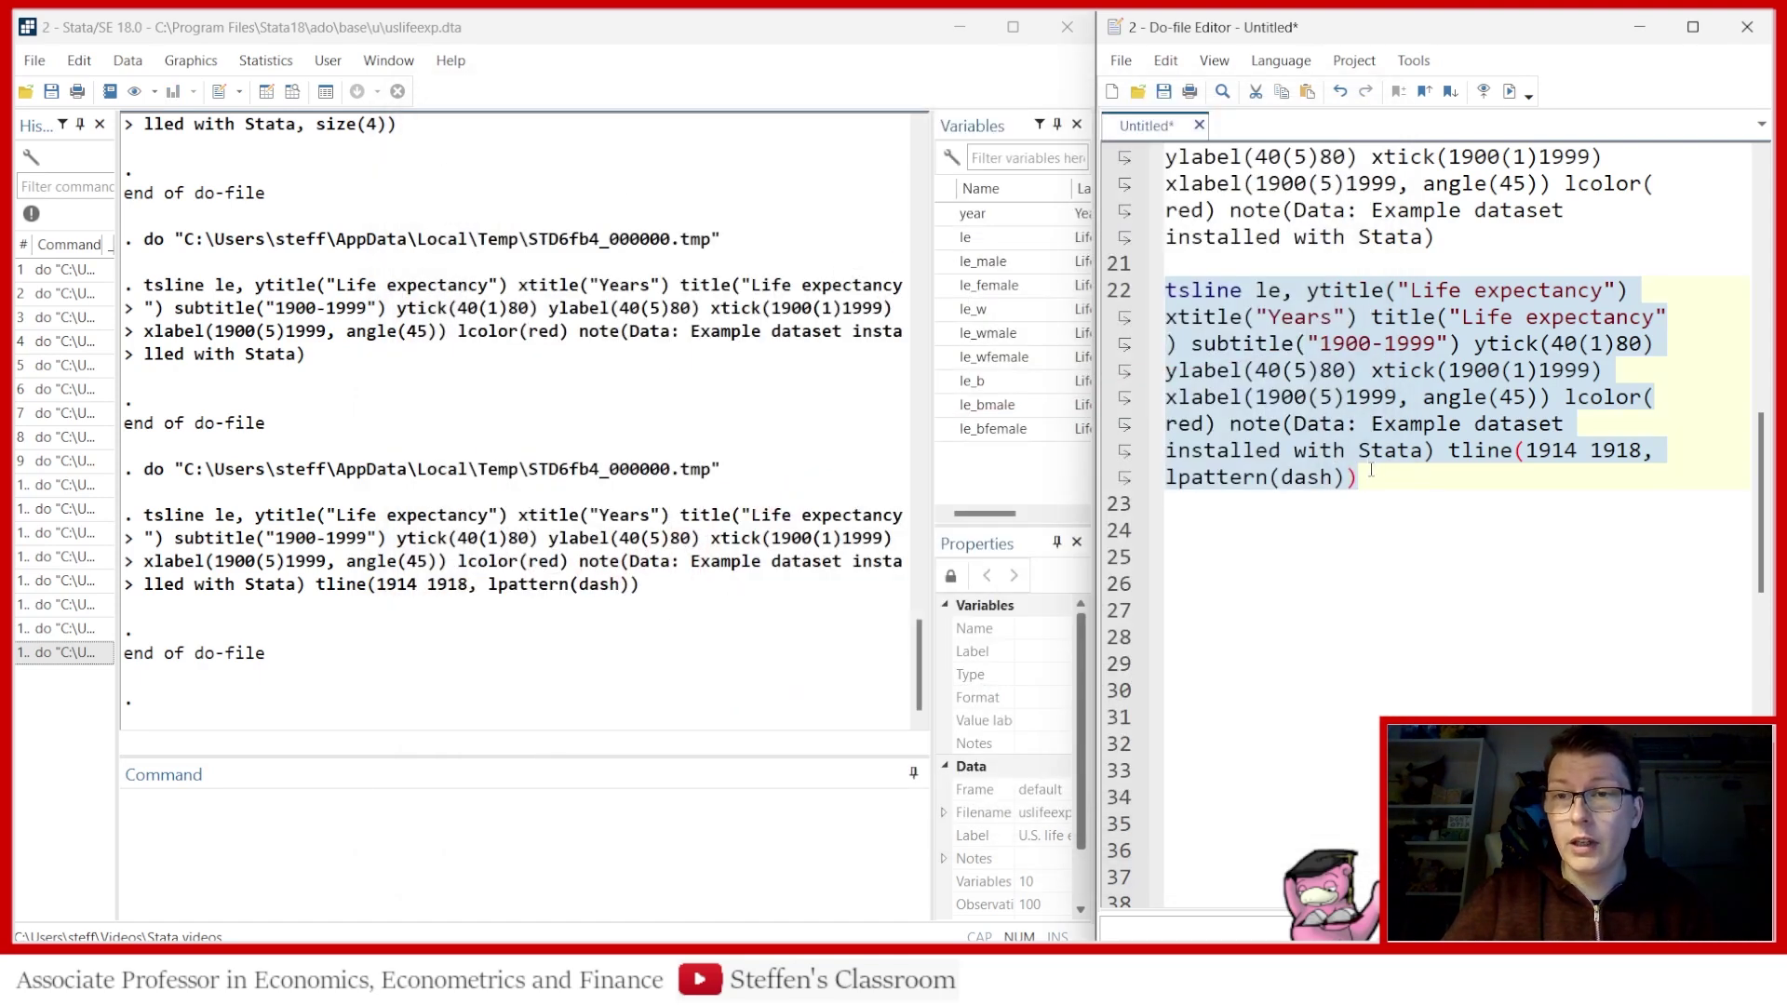
{"action": "left_click", "coordinate": [1402, 482]}
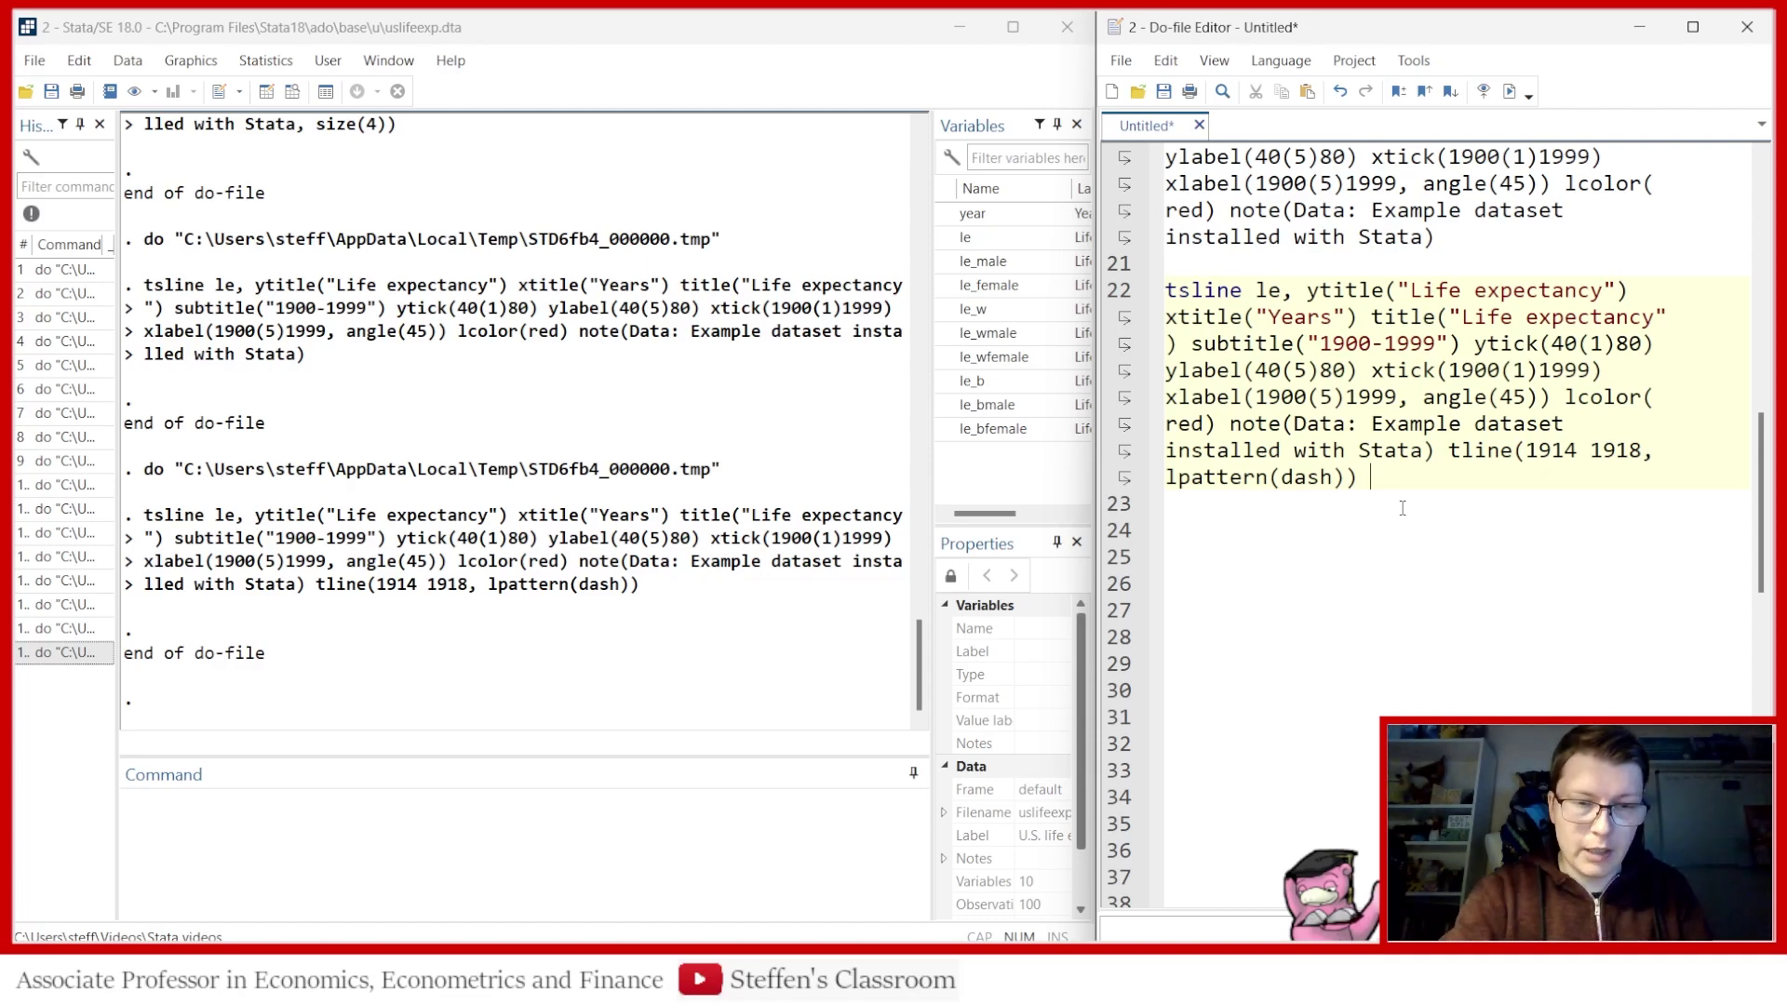
Append ttext(75 1916 "WW1", placement(center) color(red)) to the line 22 command
{"action": "type", "text": "ttext()"}
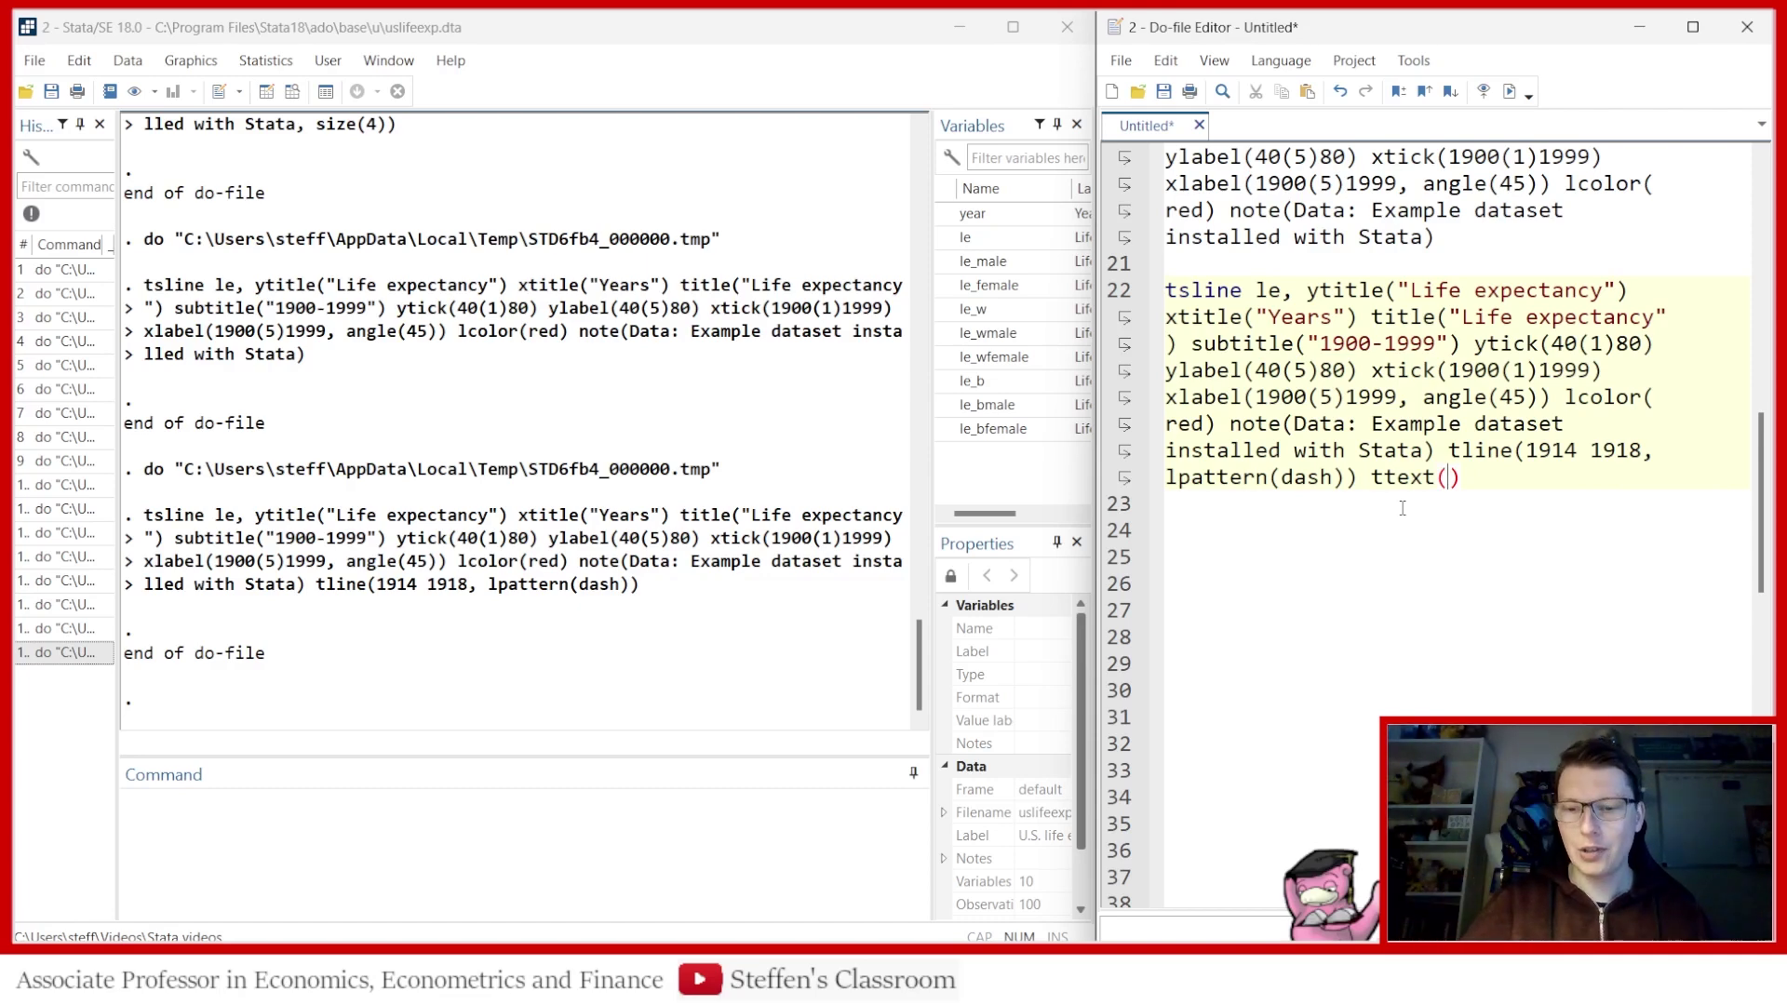
{"action": "type", "text": "75"}
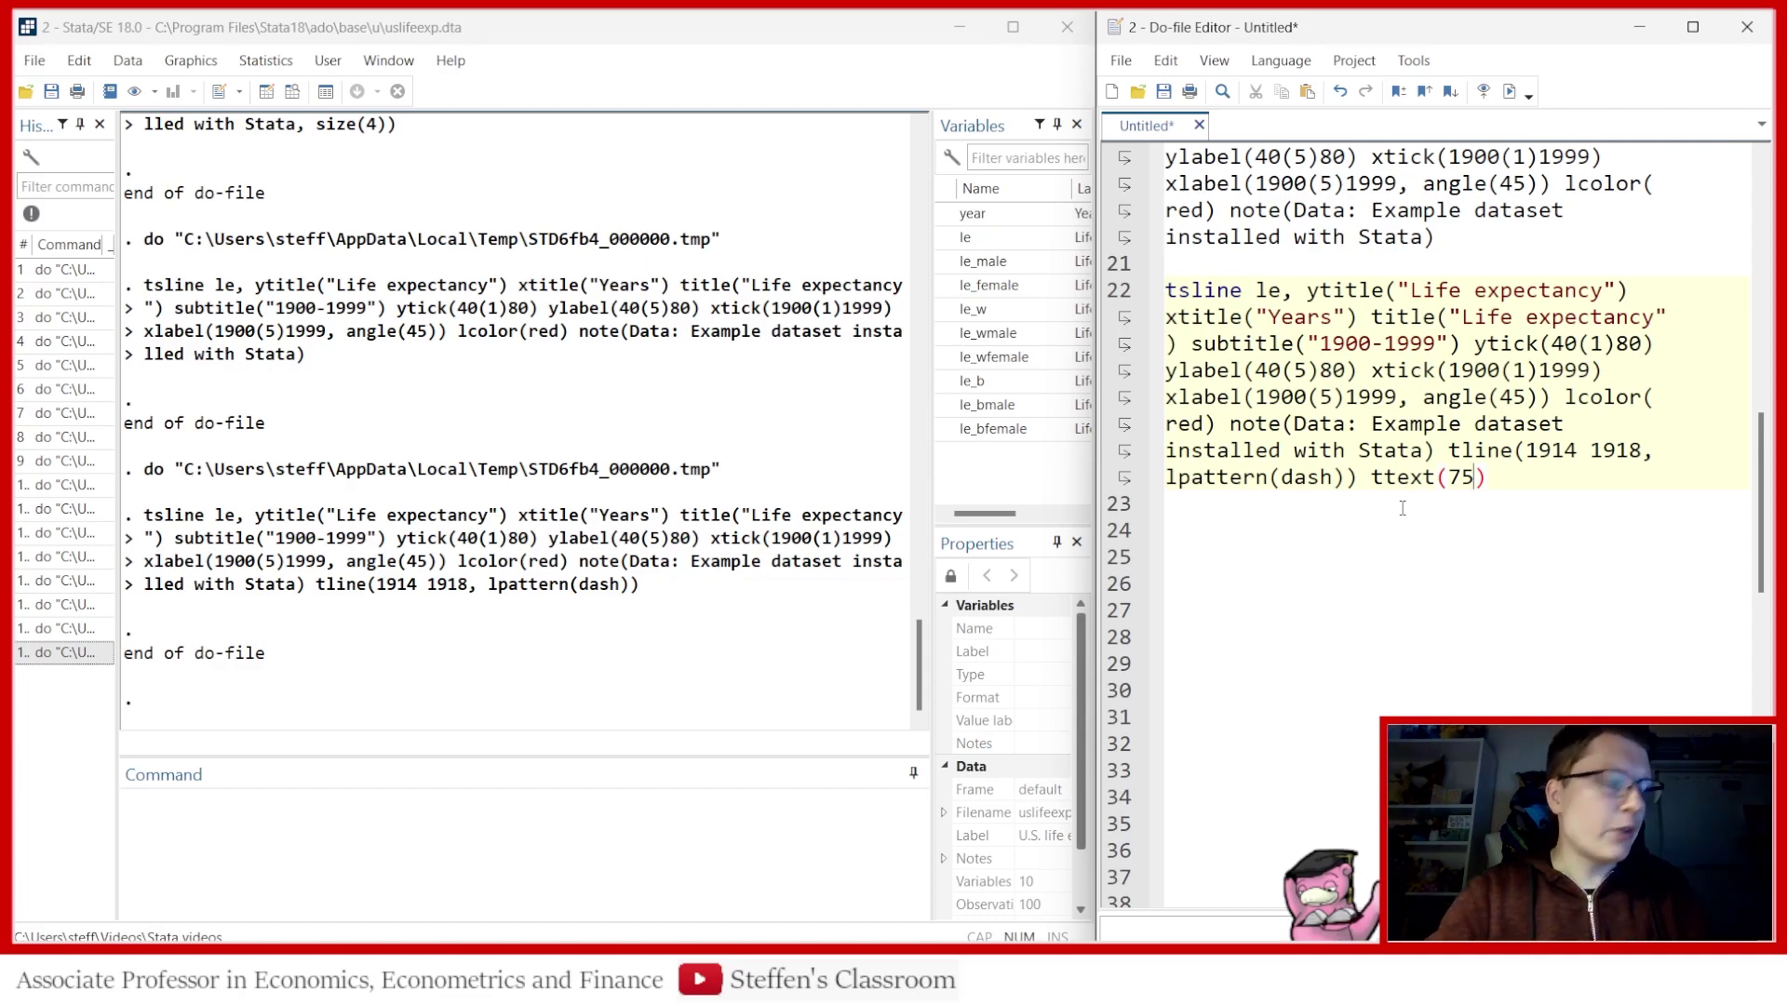
{"action": "type", "text": "1916"}
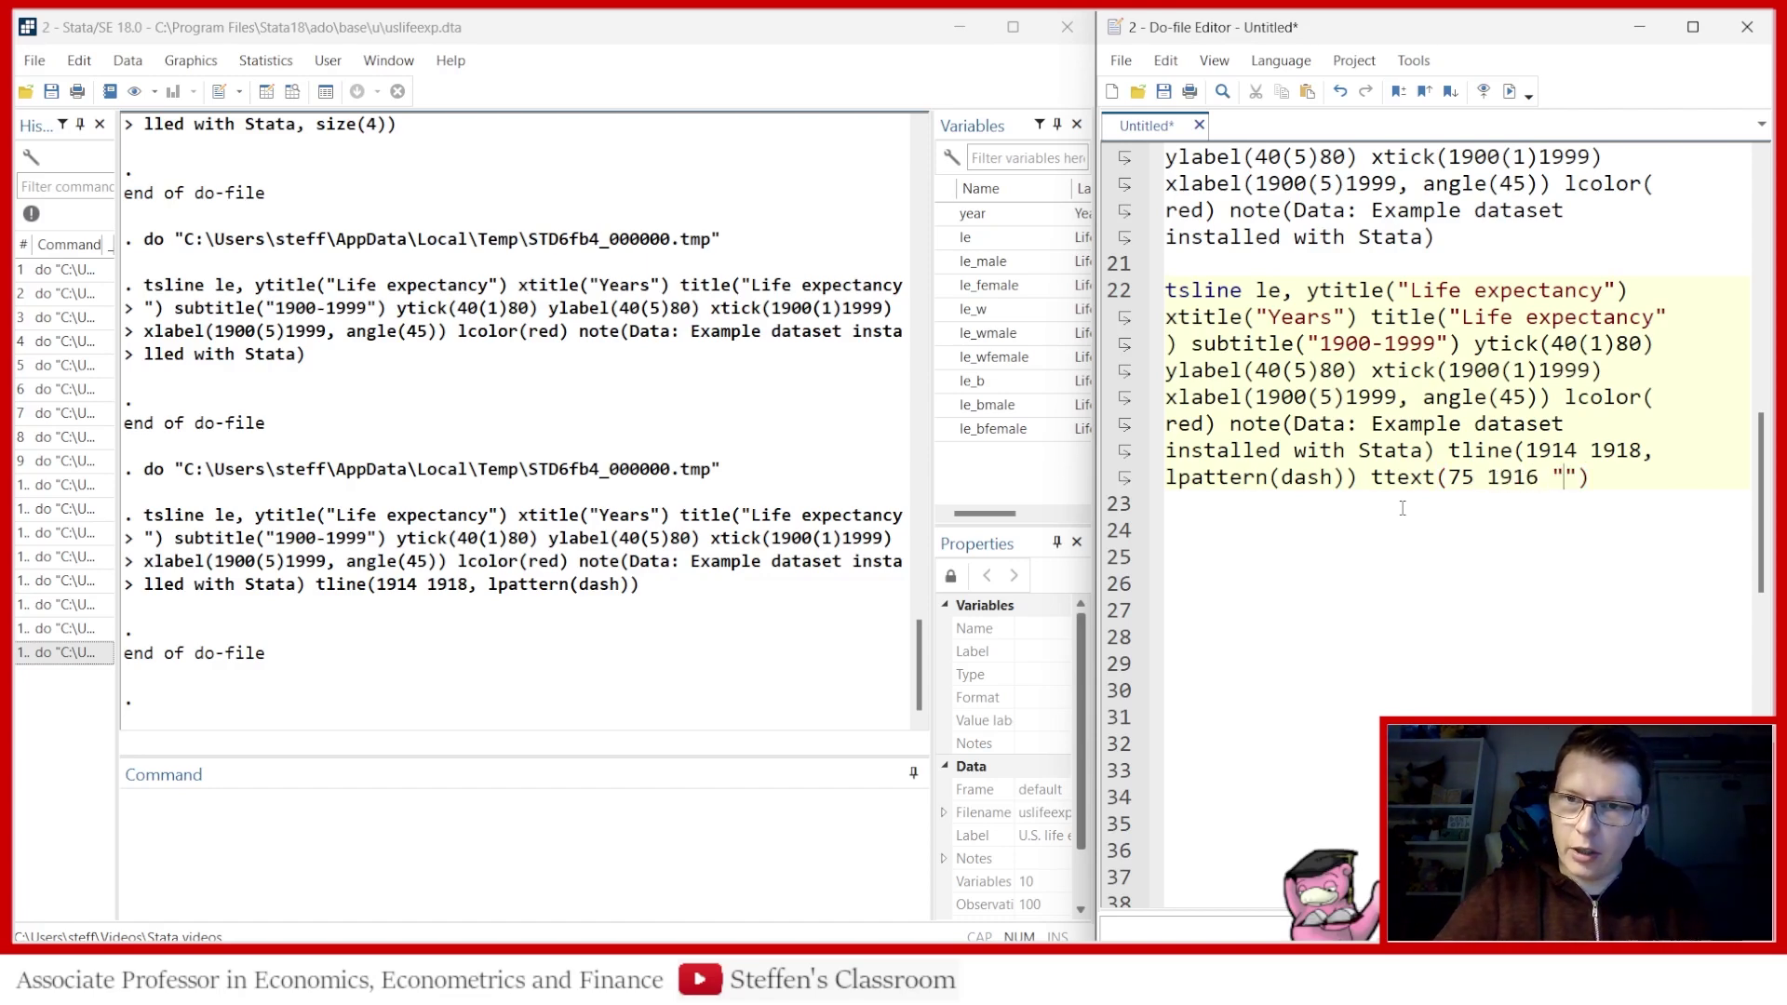
{"action": "type", "text": " \"WW1"}
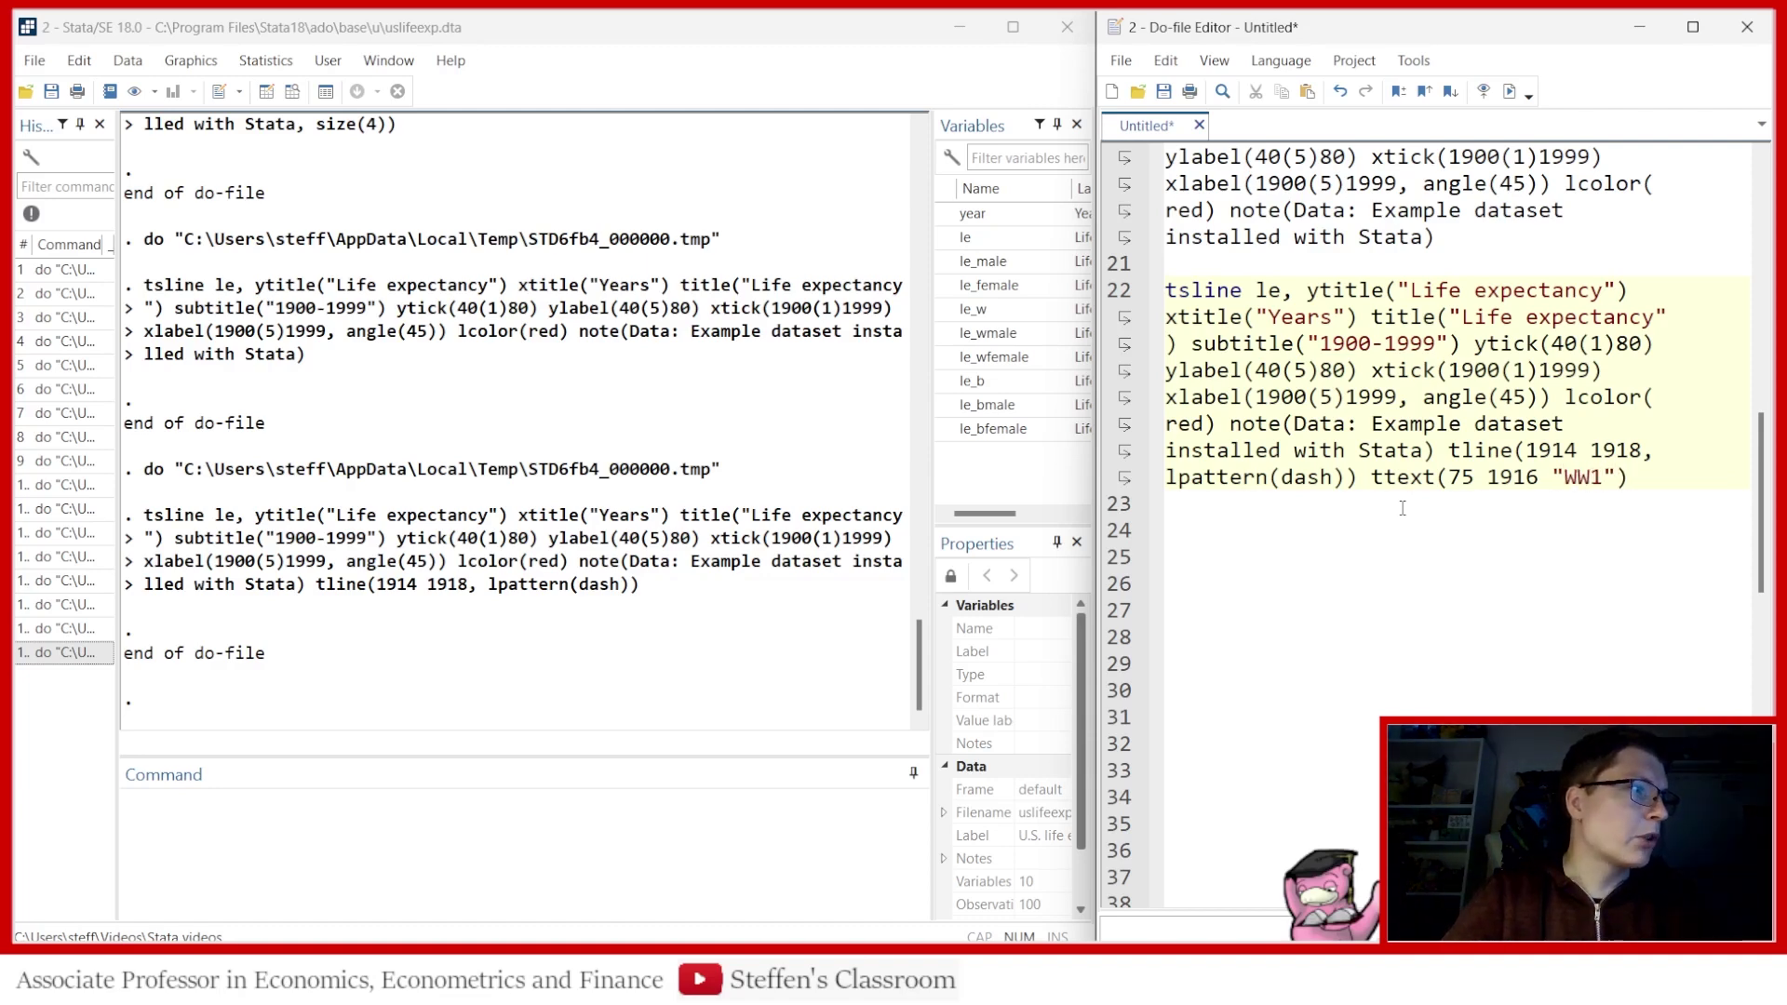
{"action": "type", "text": ", placement"}
{"action": "key", "text": "BackSpace"}
{"action": "type", "text": "()center"}
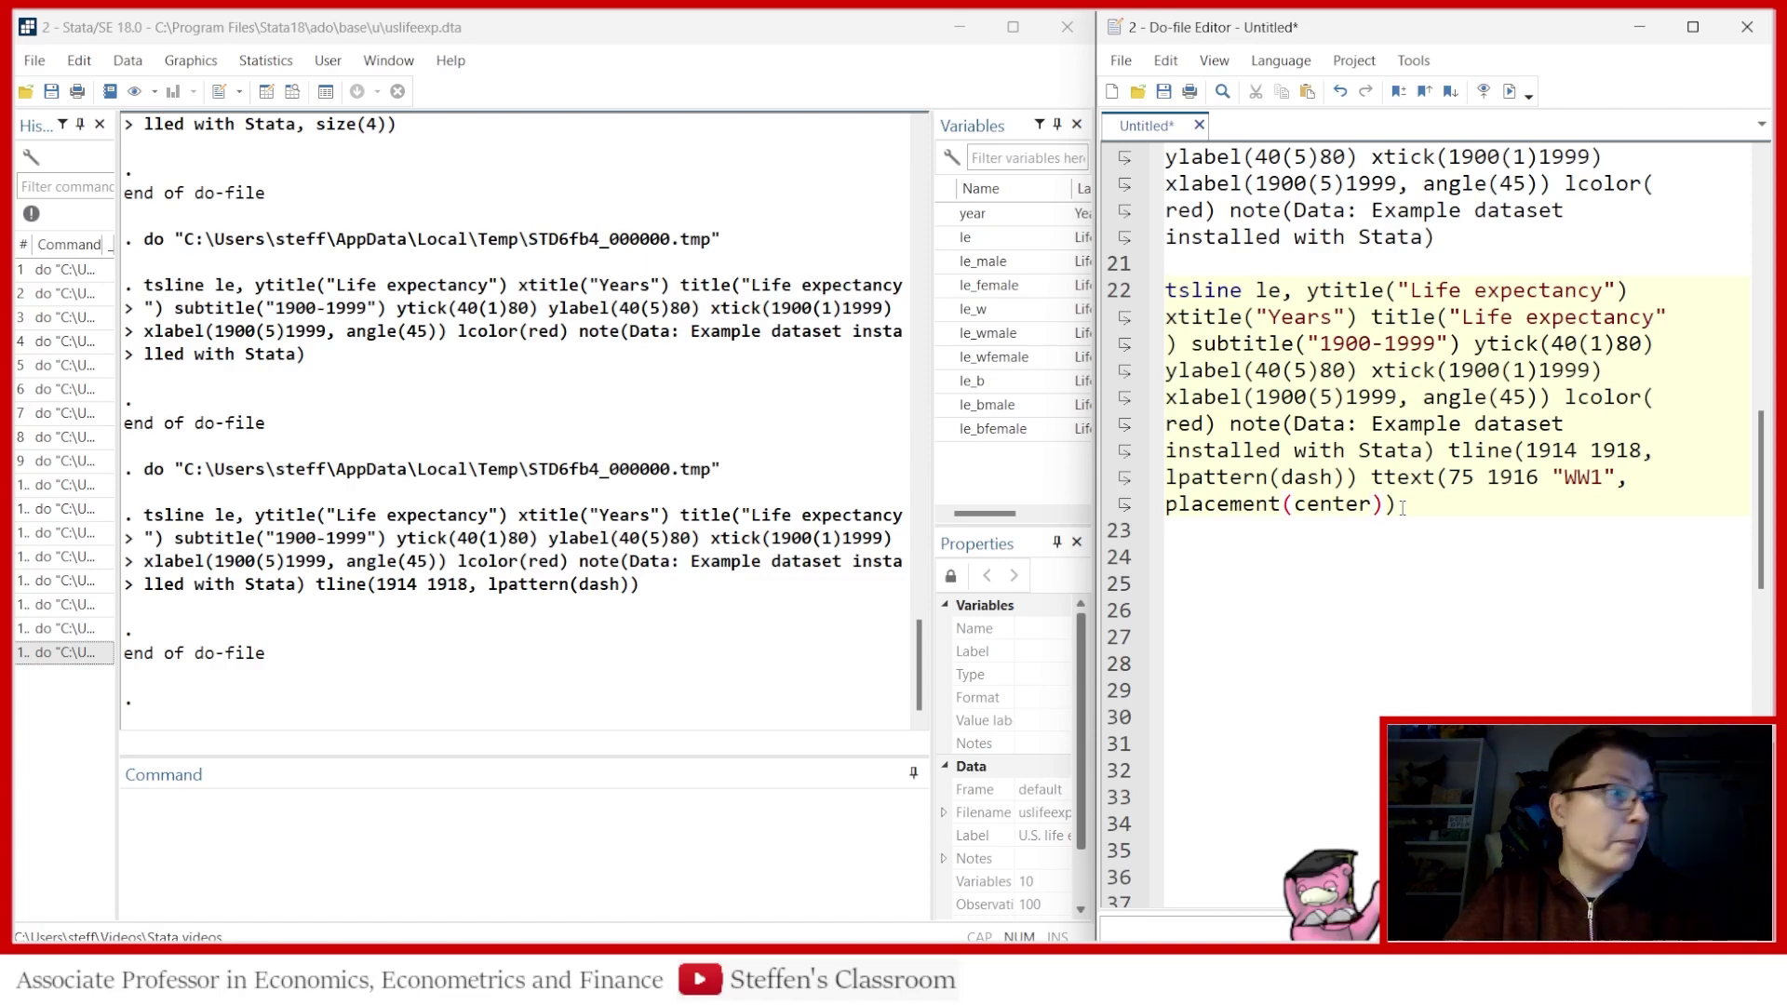
{"action": "type", "text": "color("}
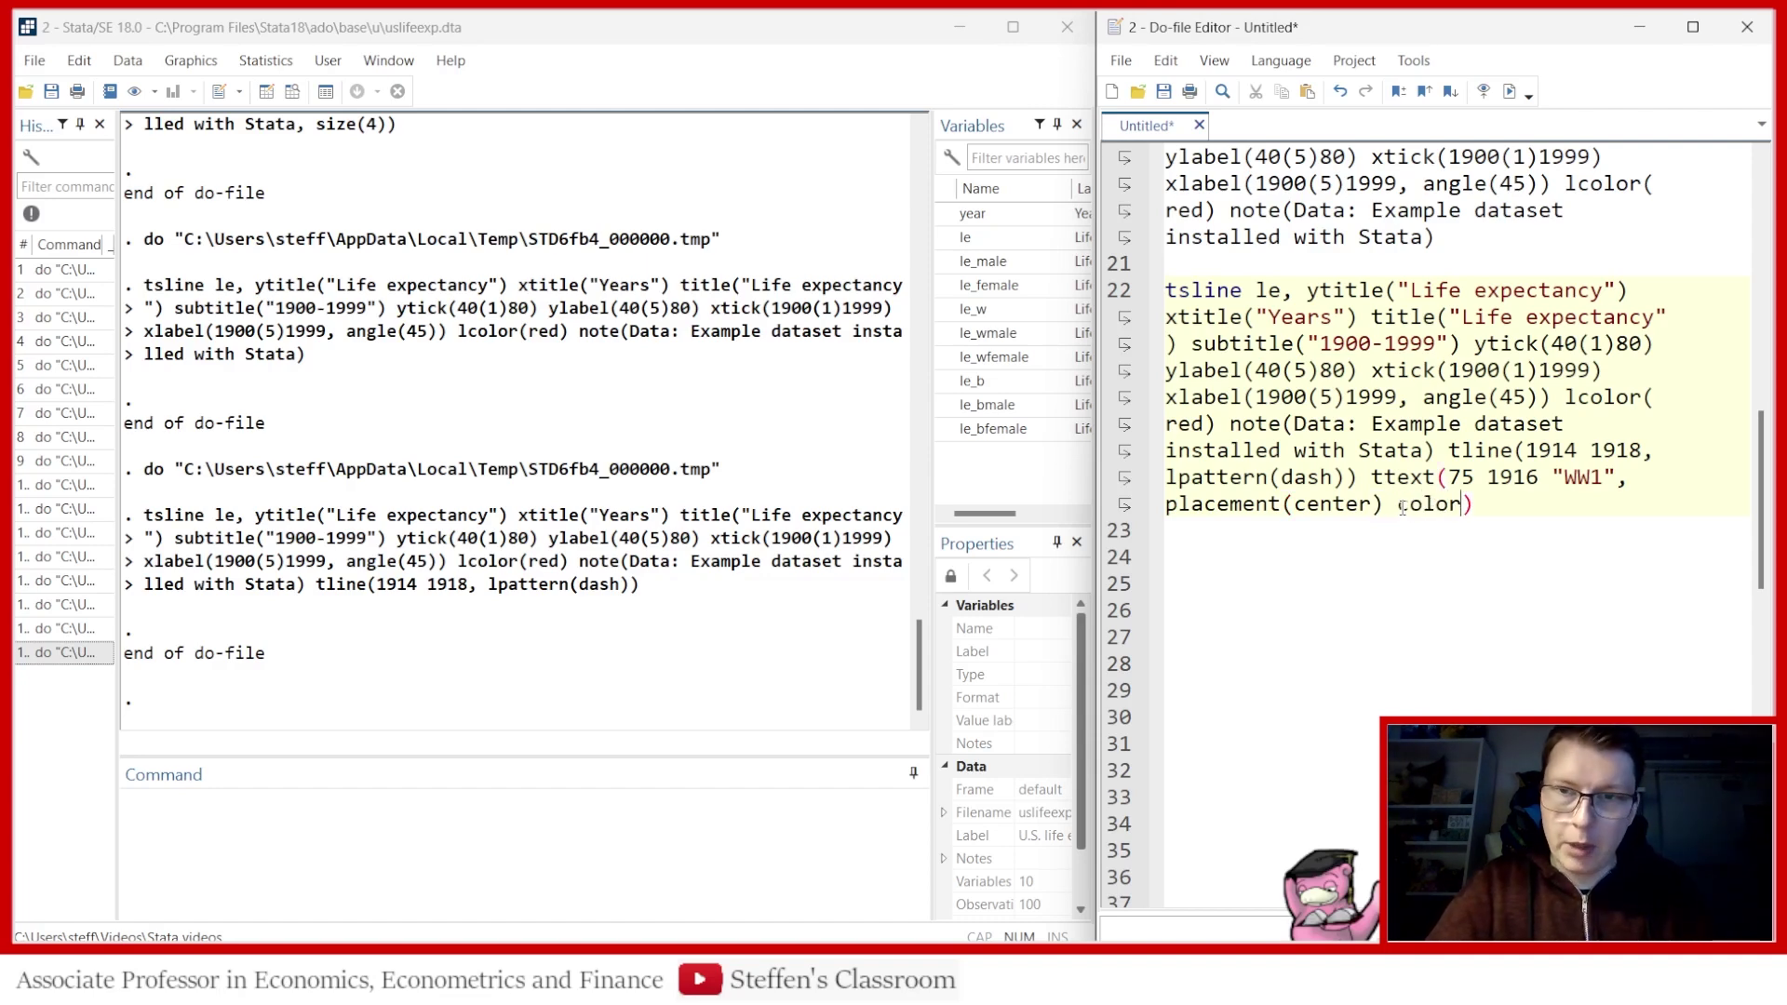
{"action": "type", "text": "red"}
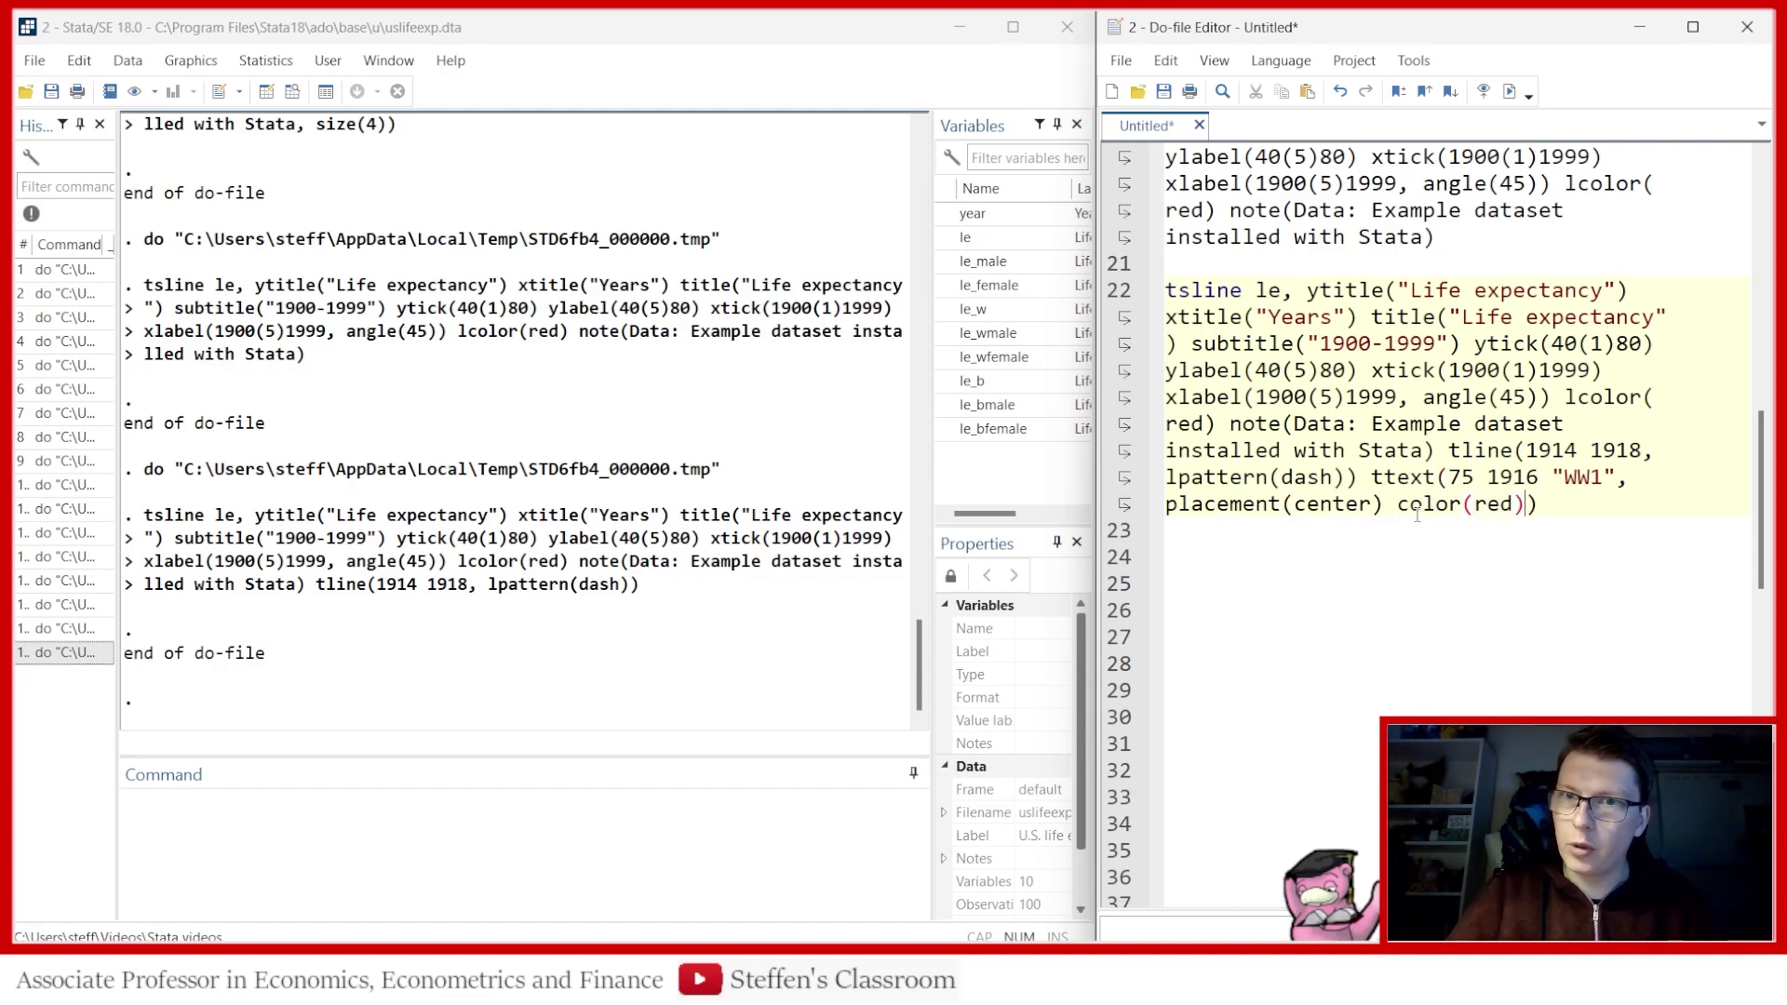
Select line 22 and execute it to show the red WW1 label
{"action": "left_click", "coordinate": [1114, 292]}
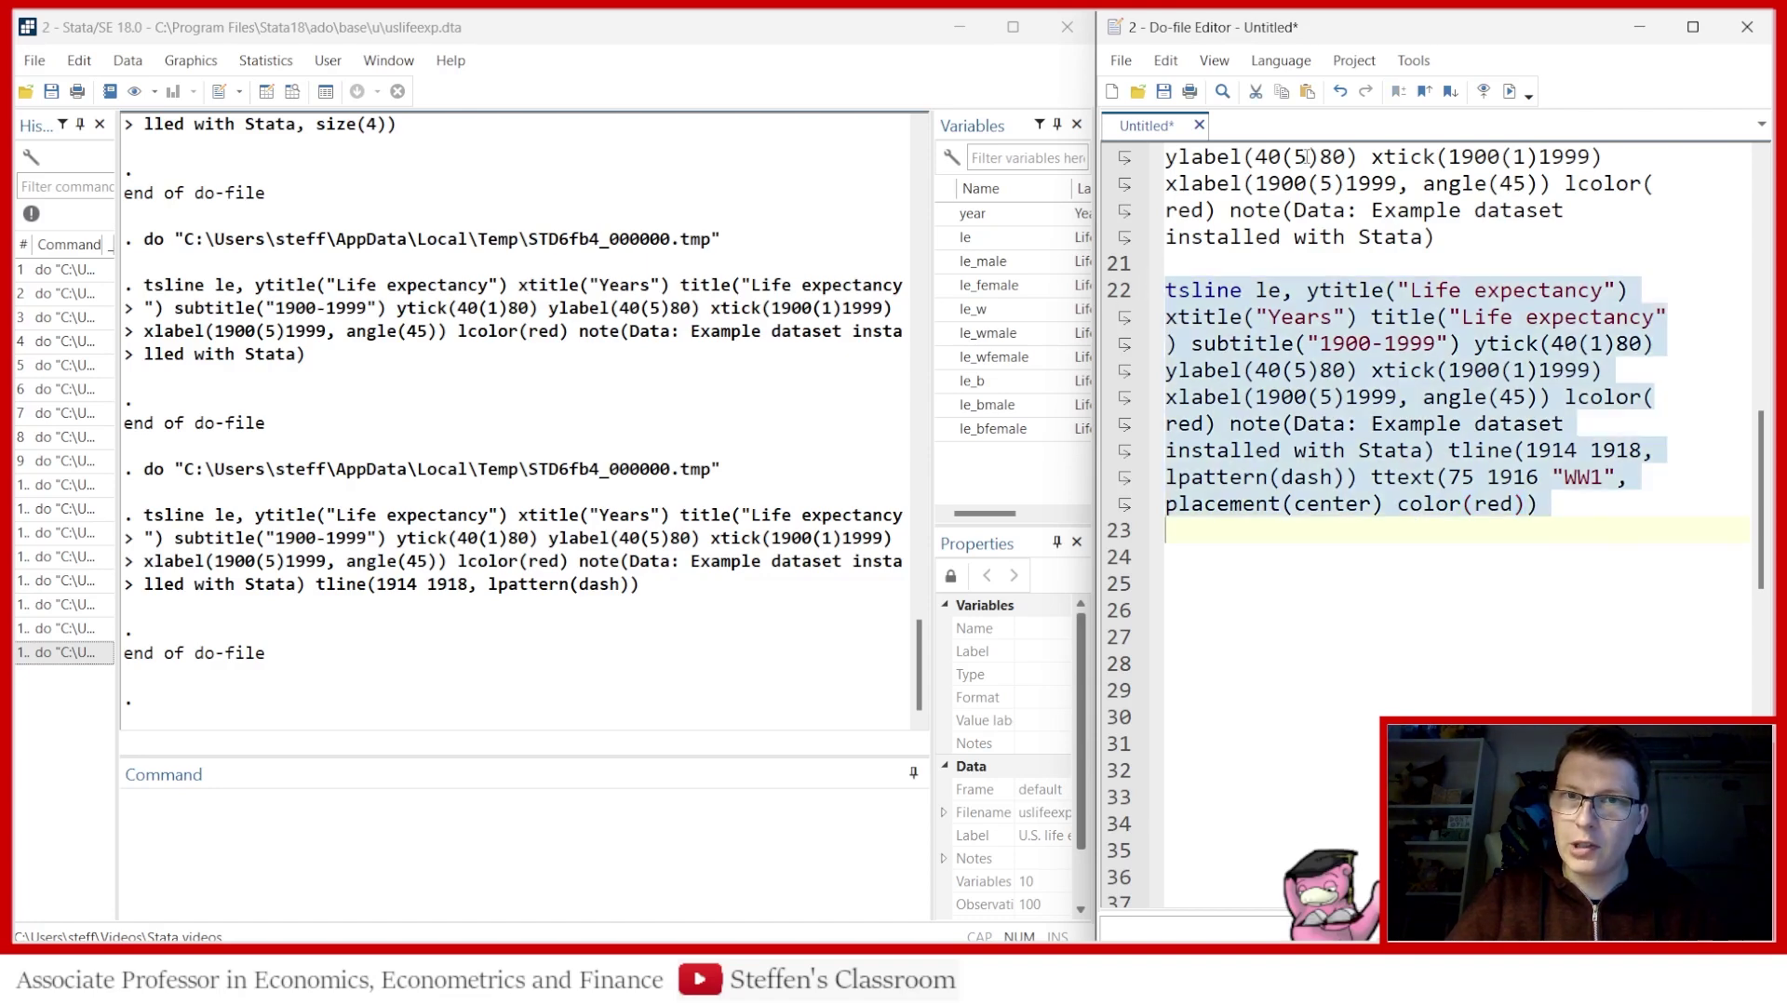
{"action": "left_click", "coordinate": [1509, 90]}
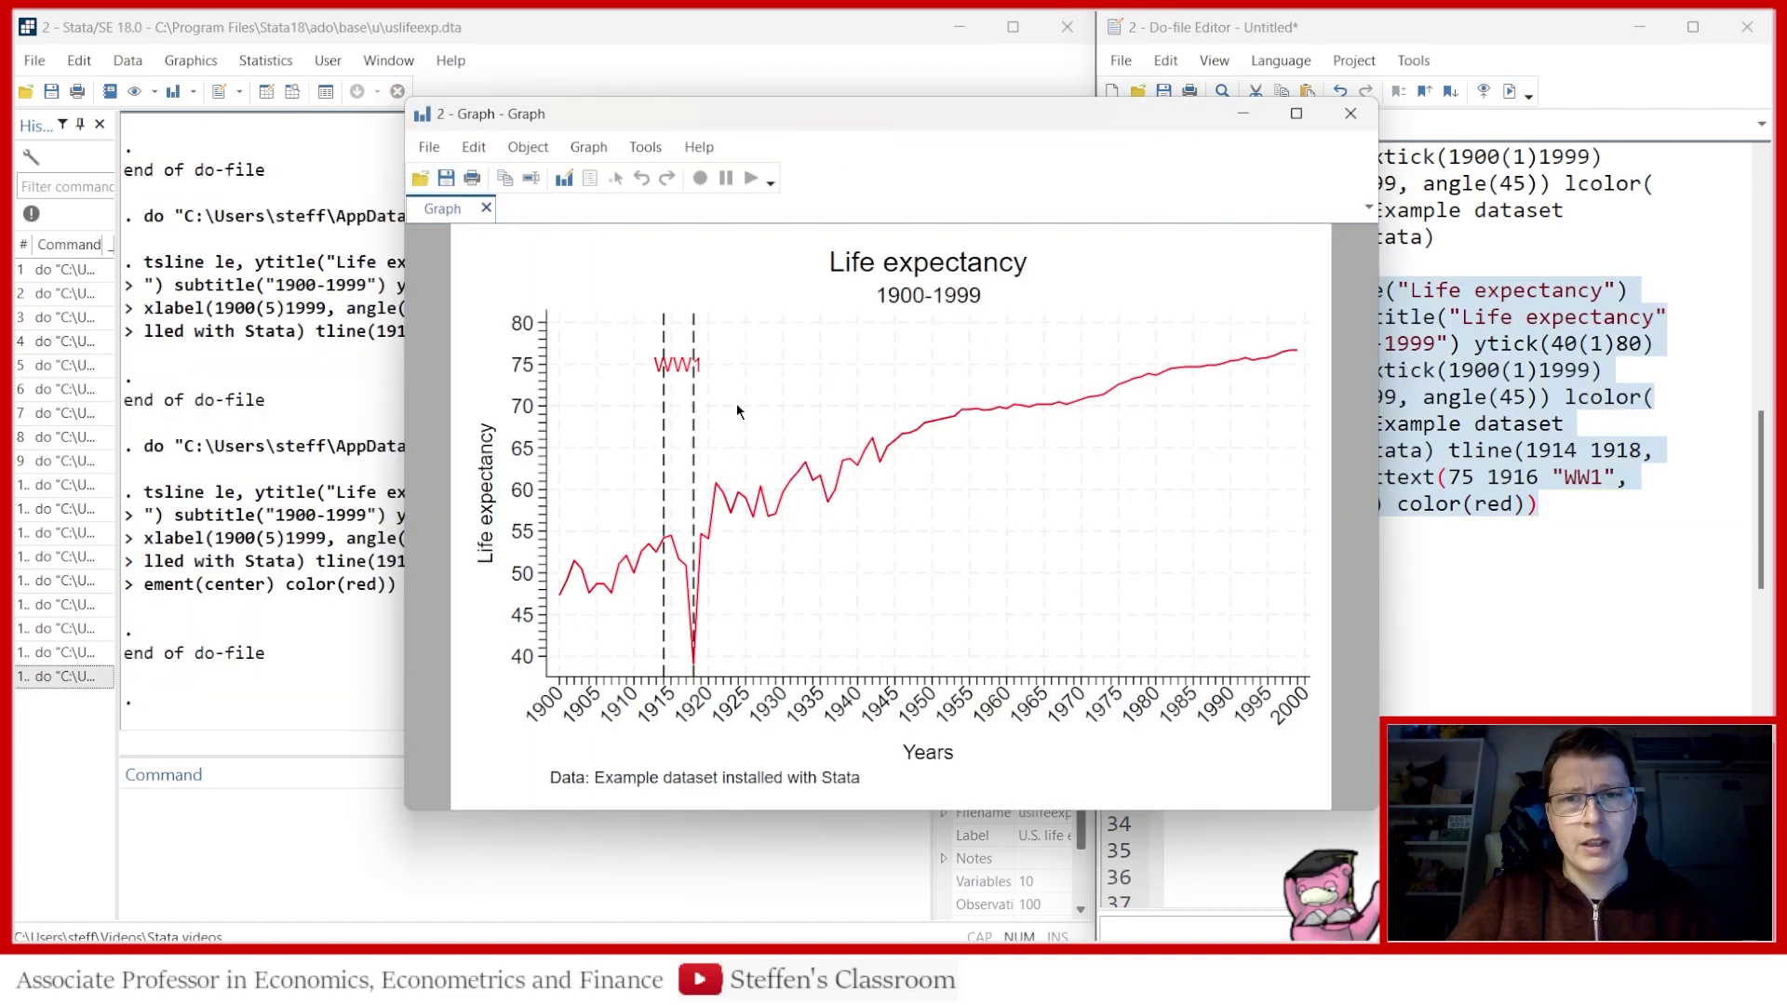